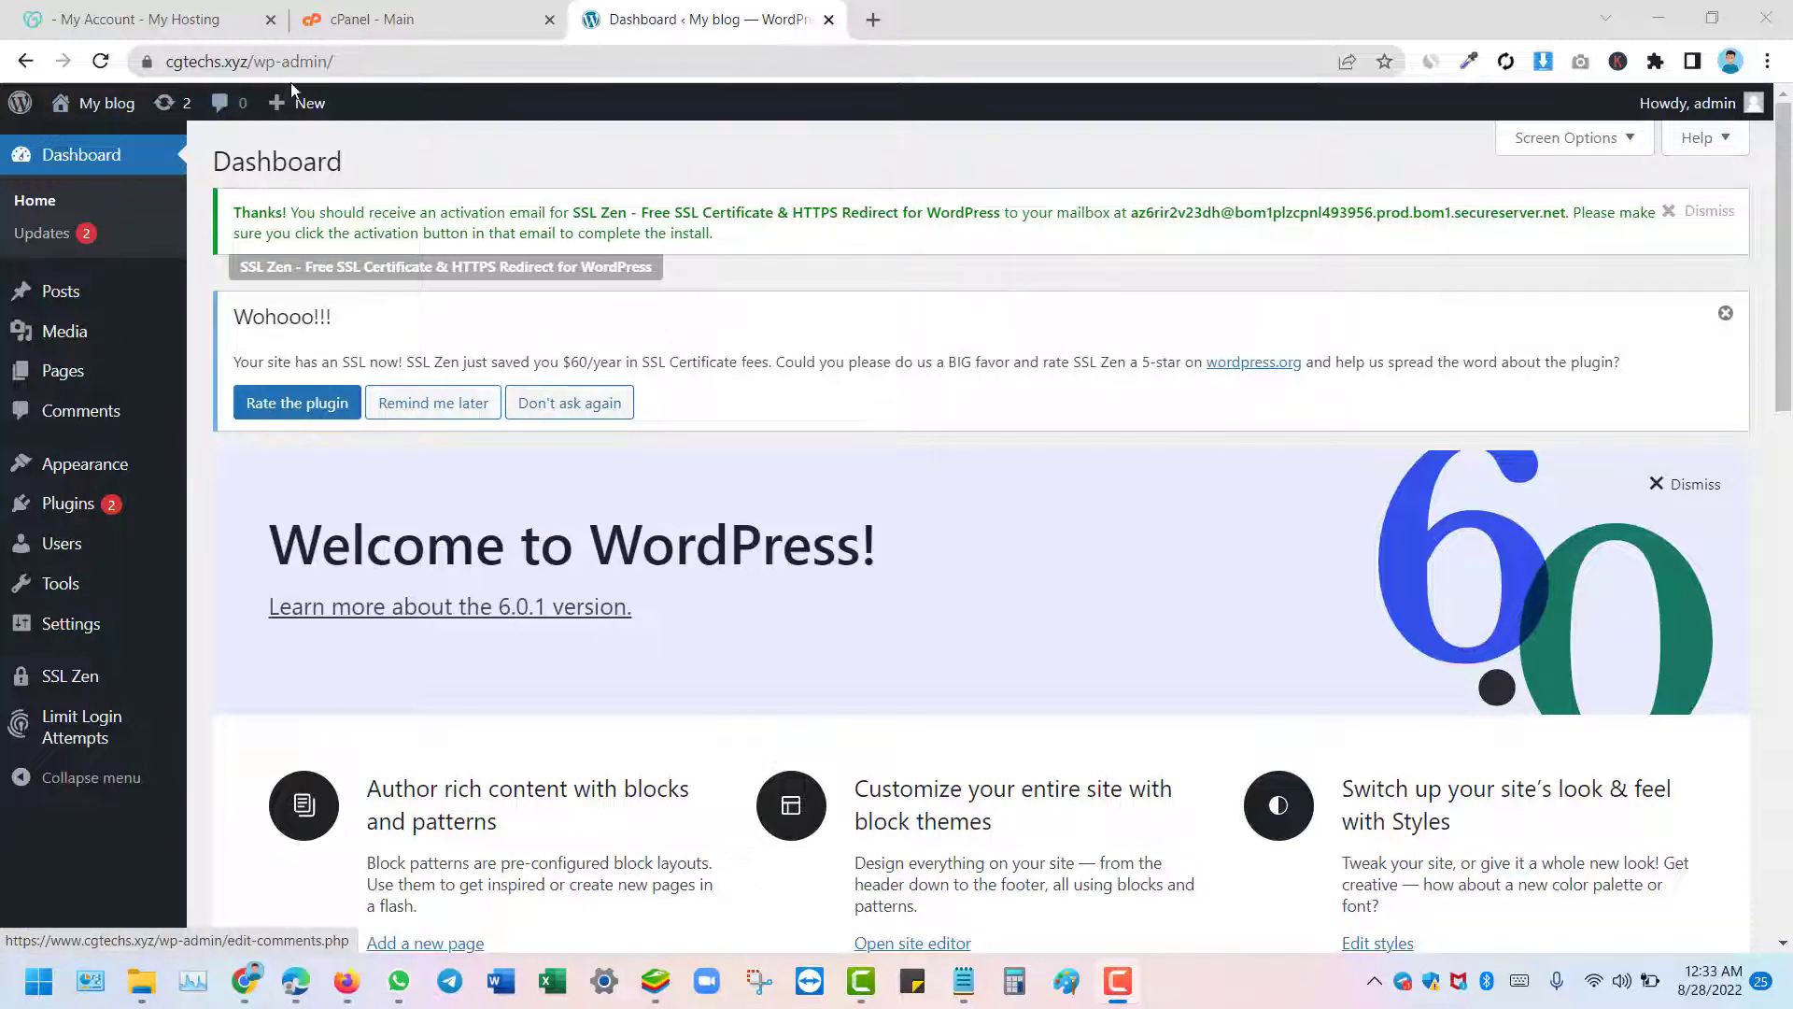
drag(248, 62, 168, 63)
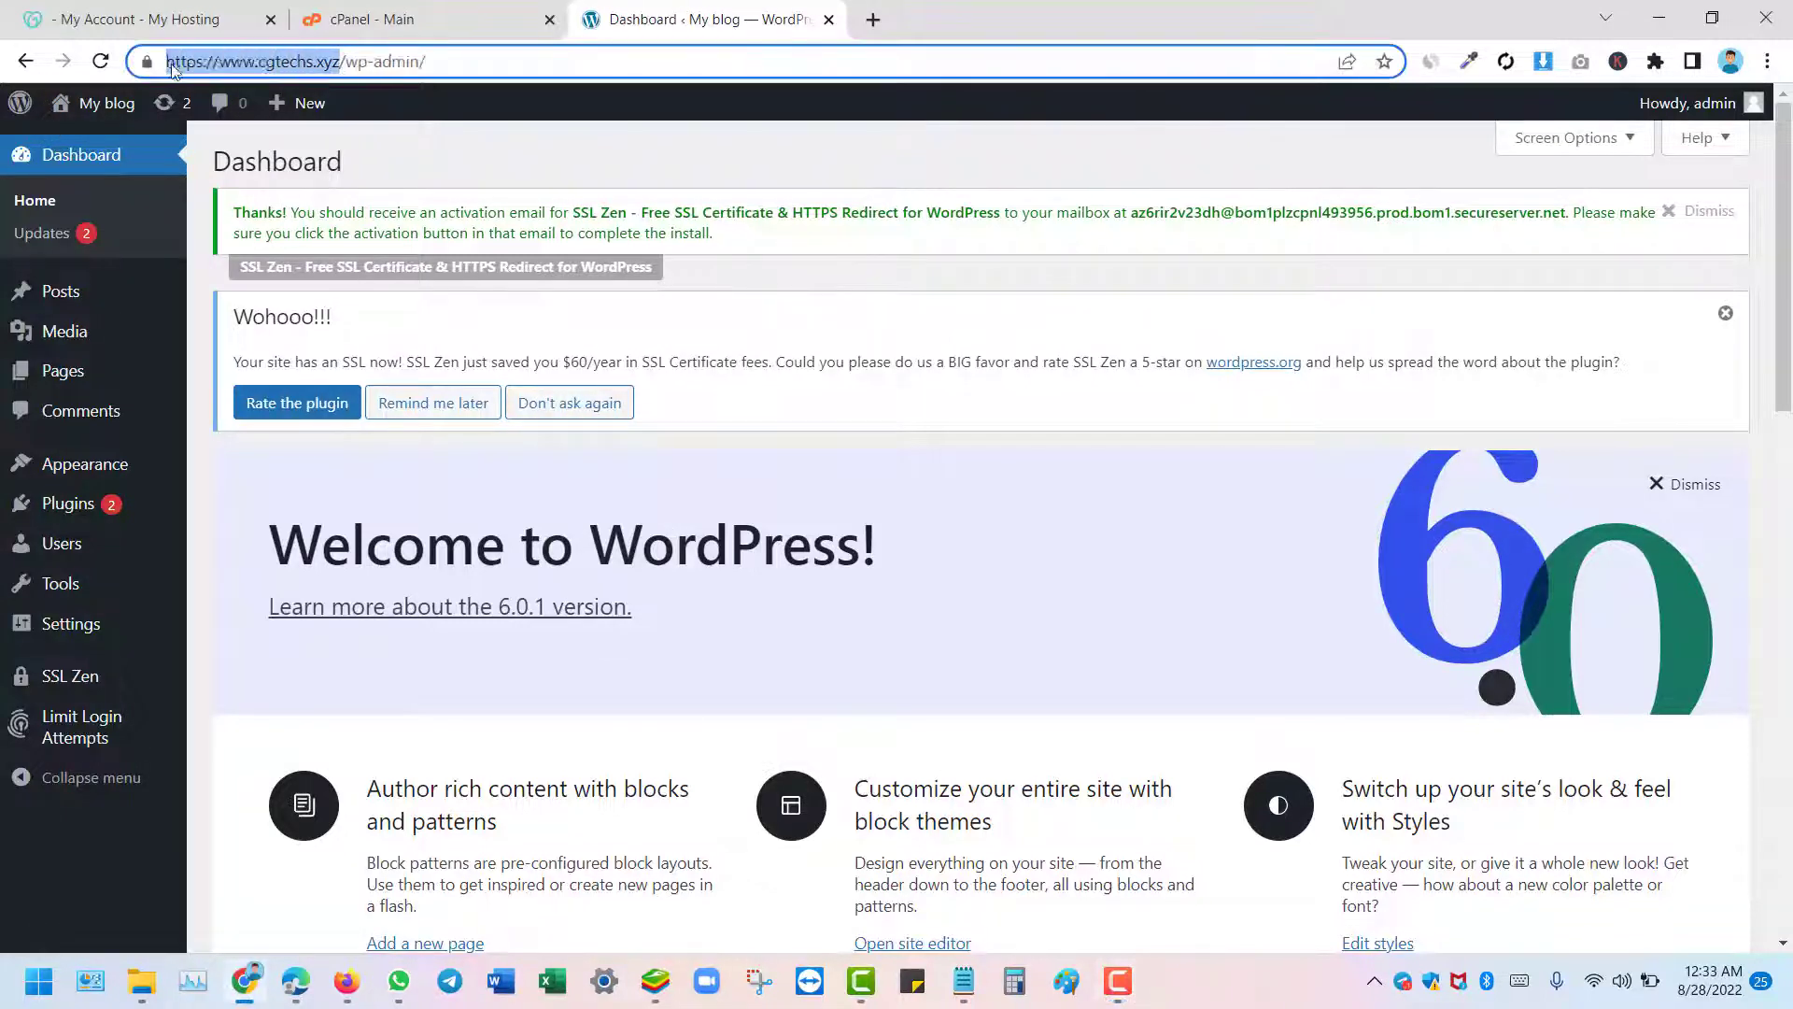
right_click(236, 62)
click(321, 231)
click(874, 17)
right_click(728, 63)
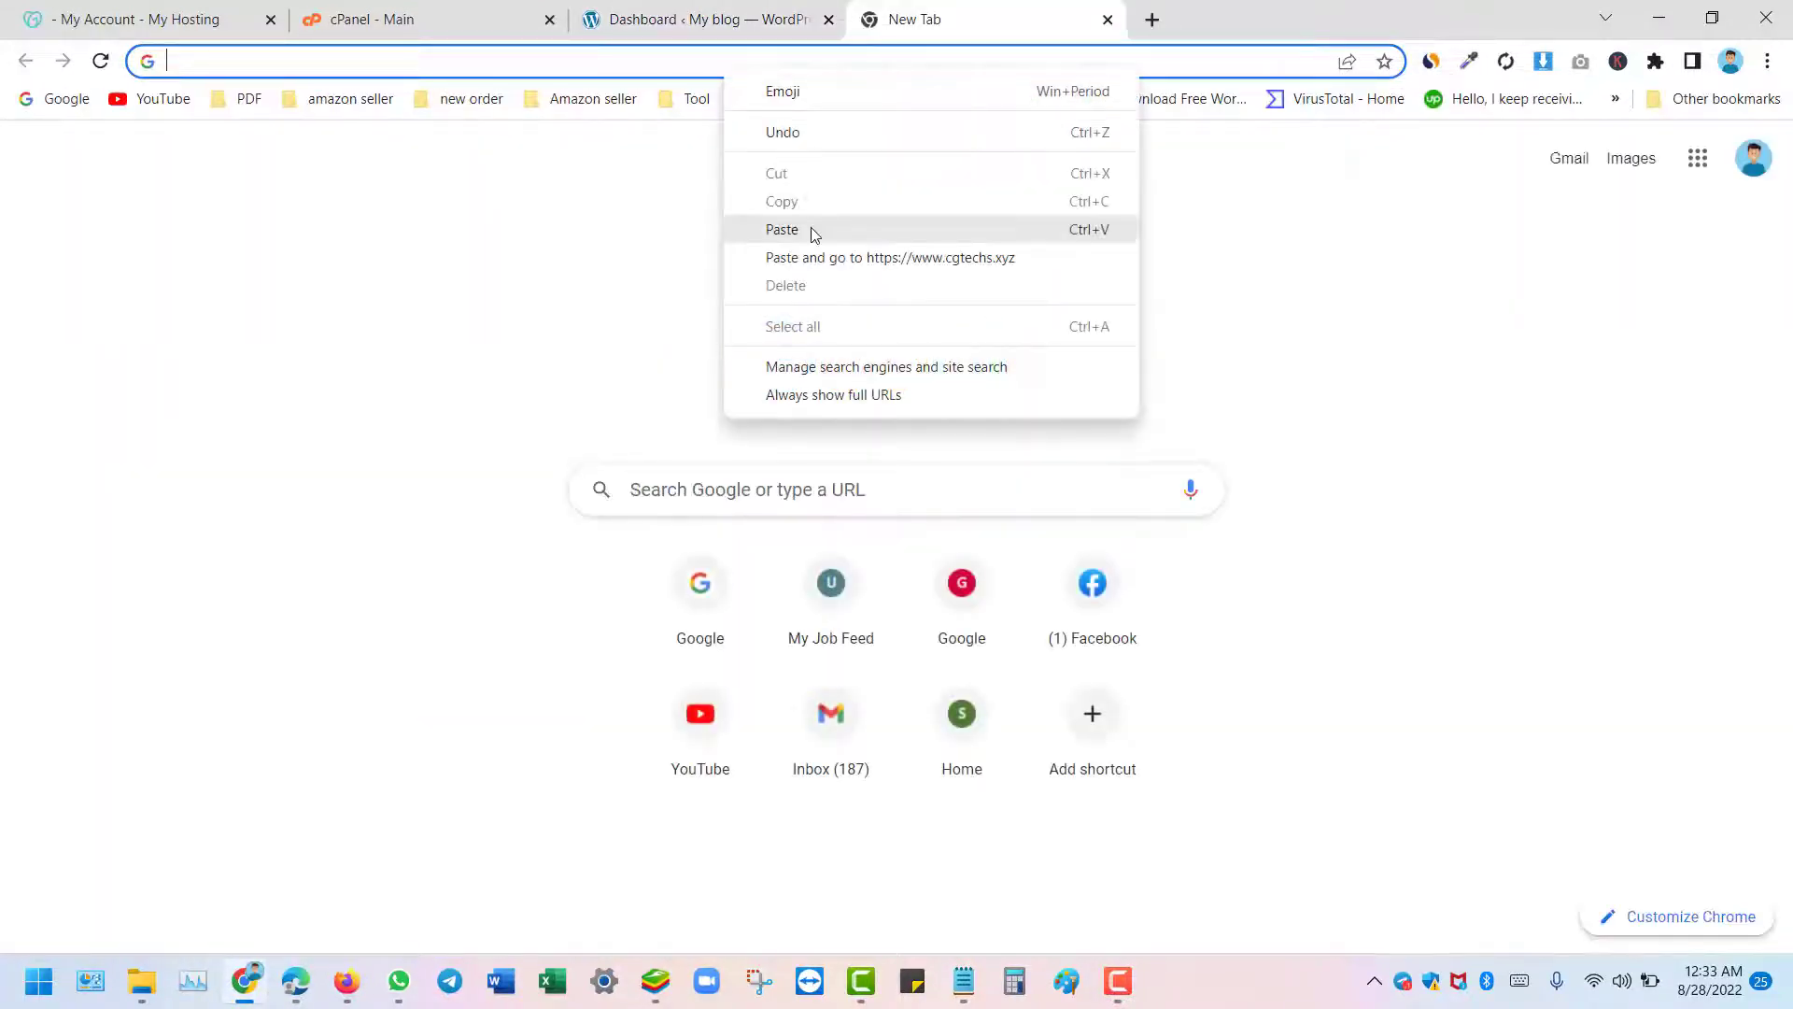
click(813, 233)
key(Return)
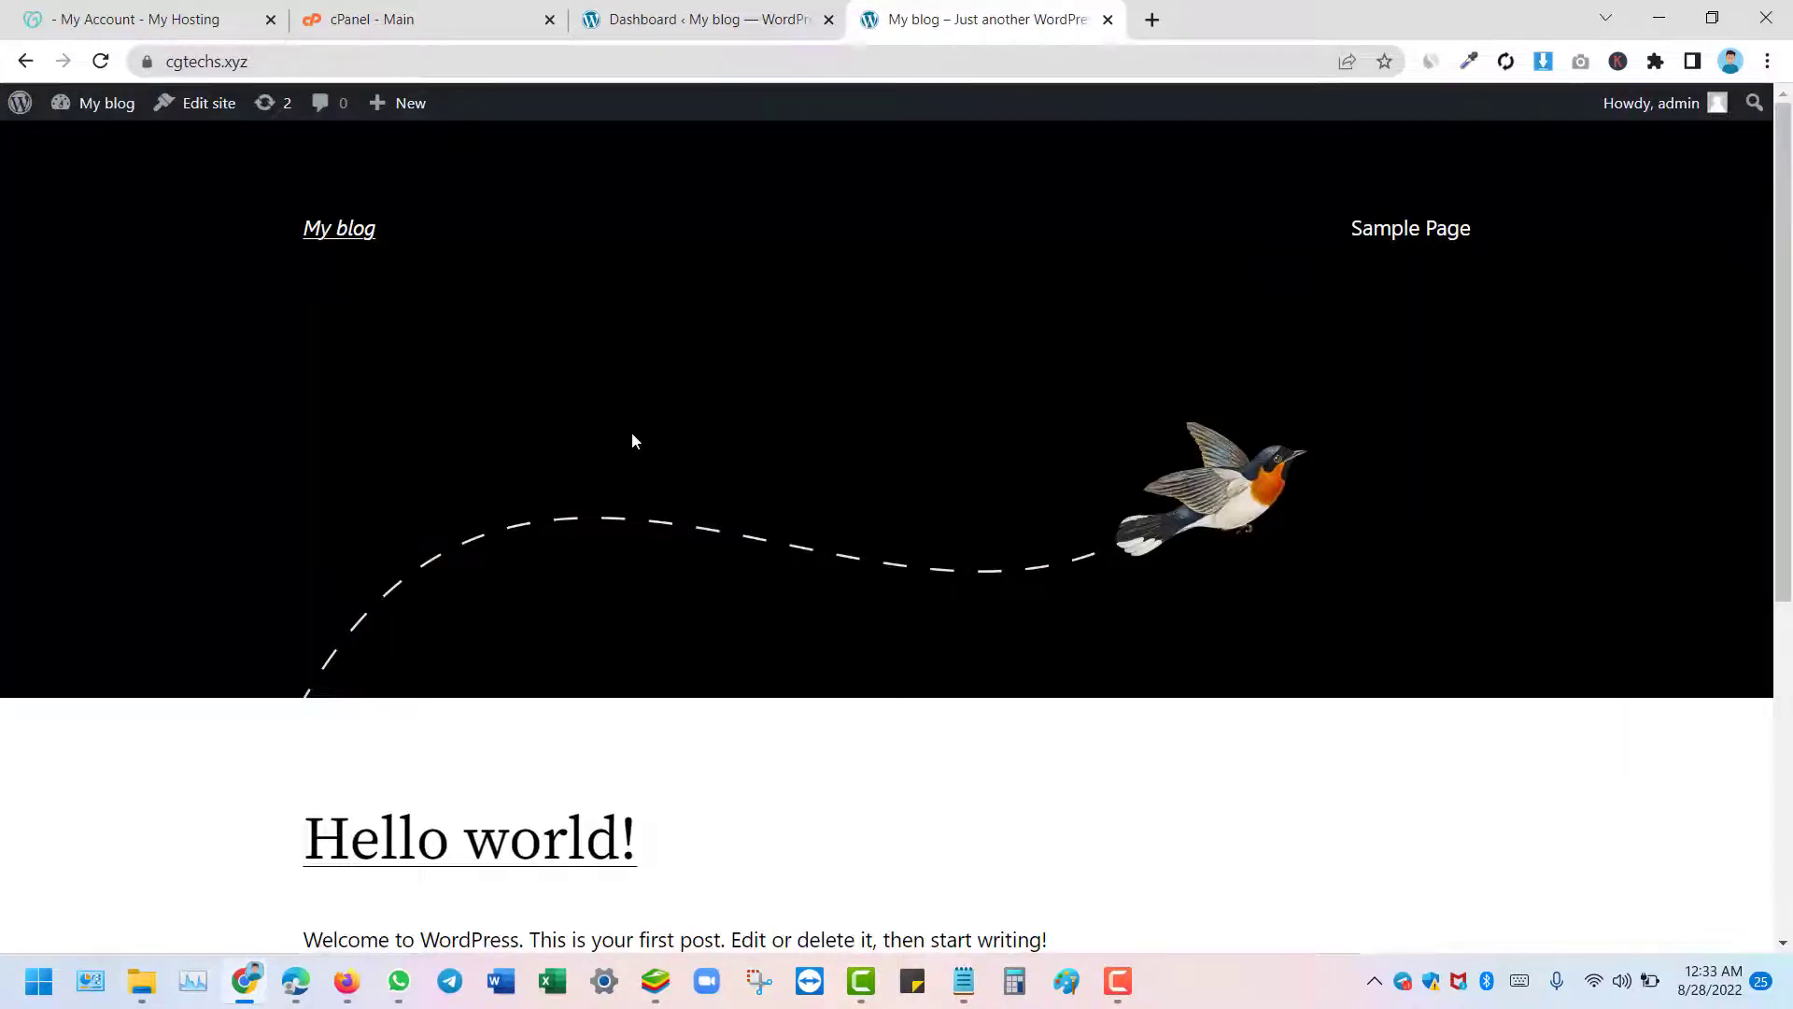
scroll(632, 439, down, 5)
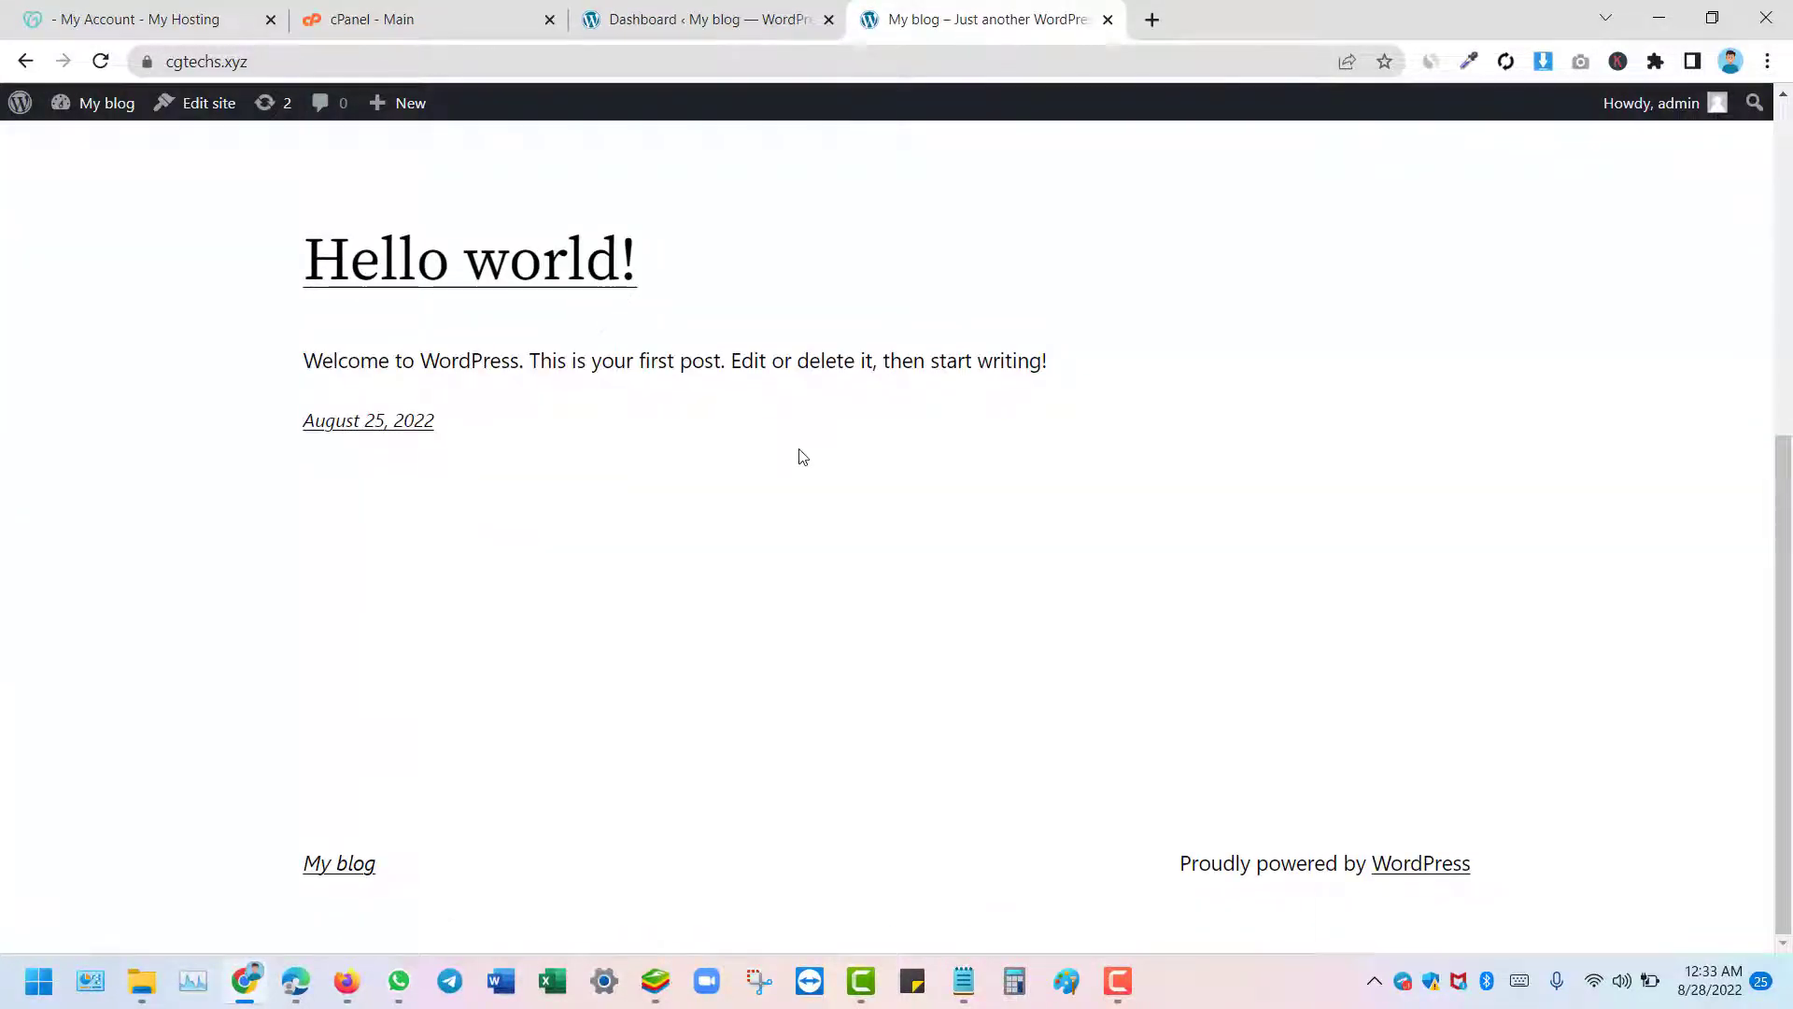
scroll(787, 480, up, 5)
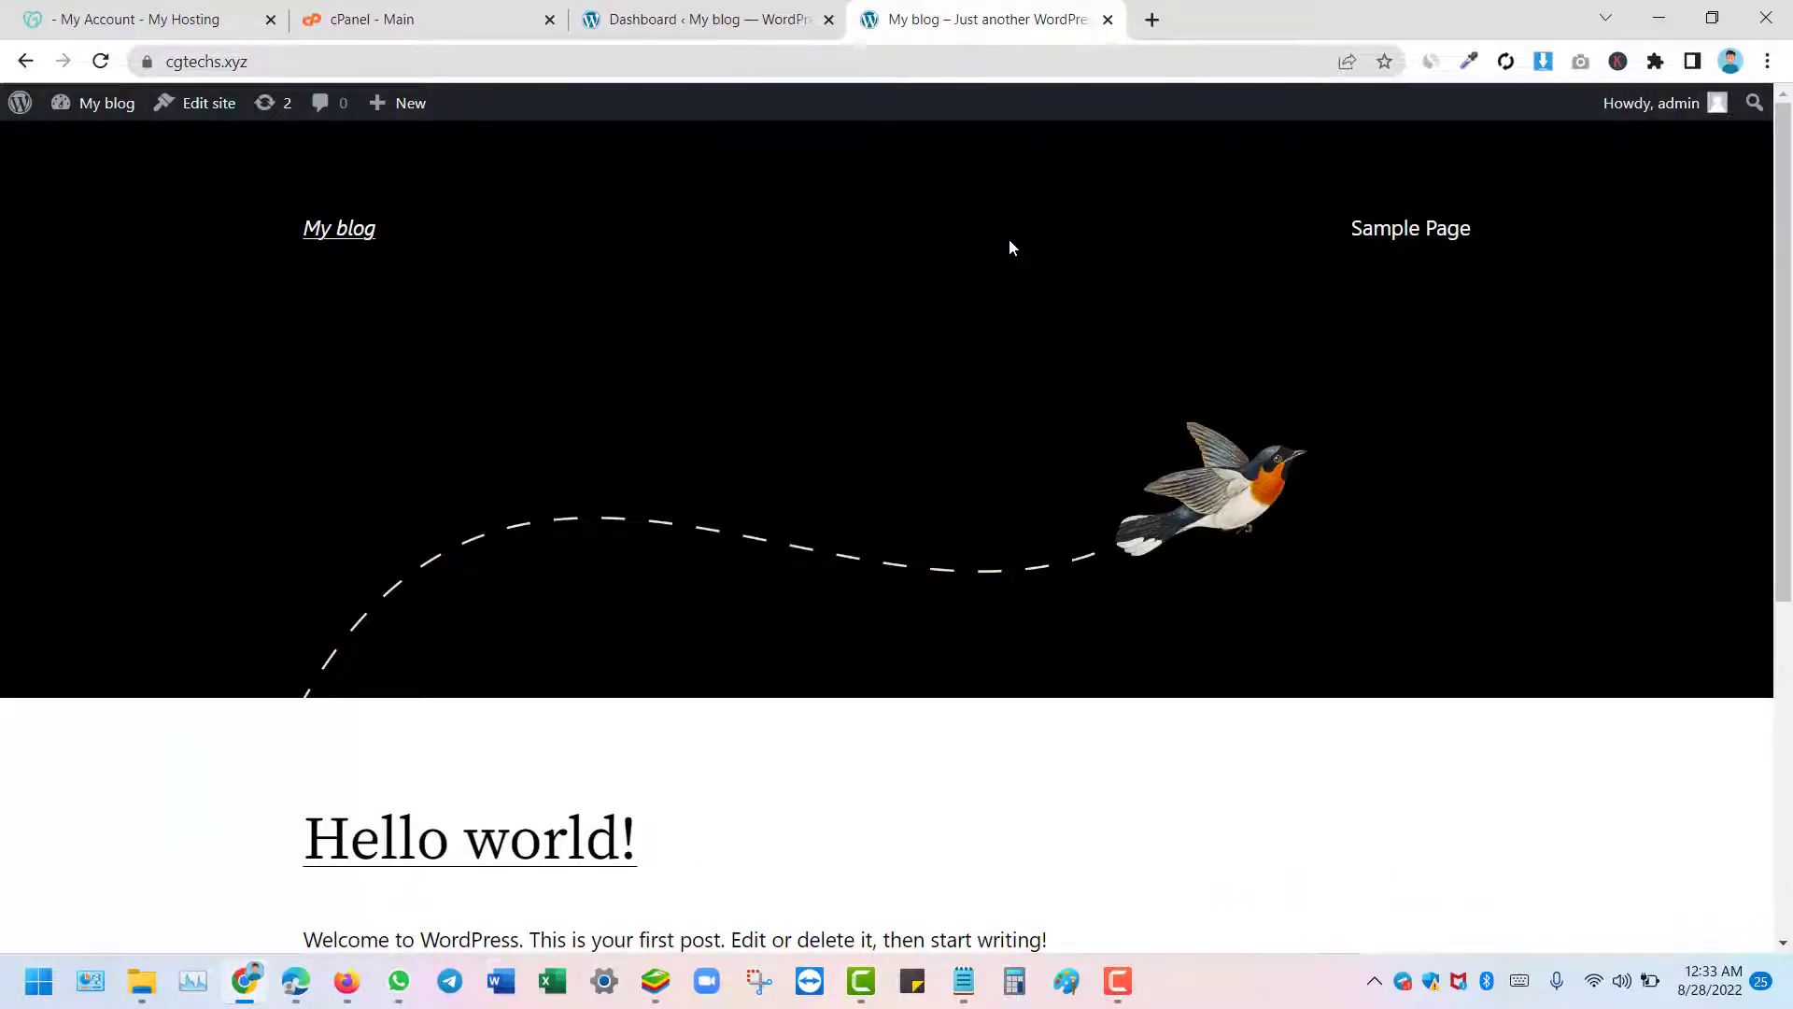
Return to the WordPress dashboard and open the page for adding new themes
click(740, 19)
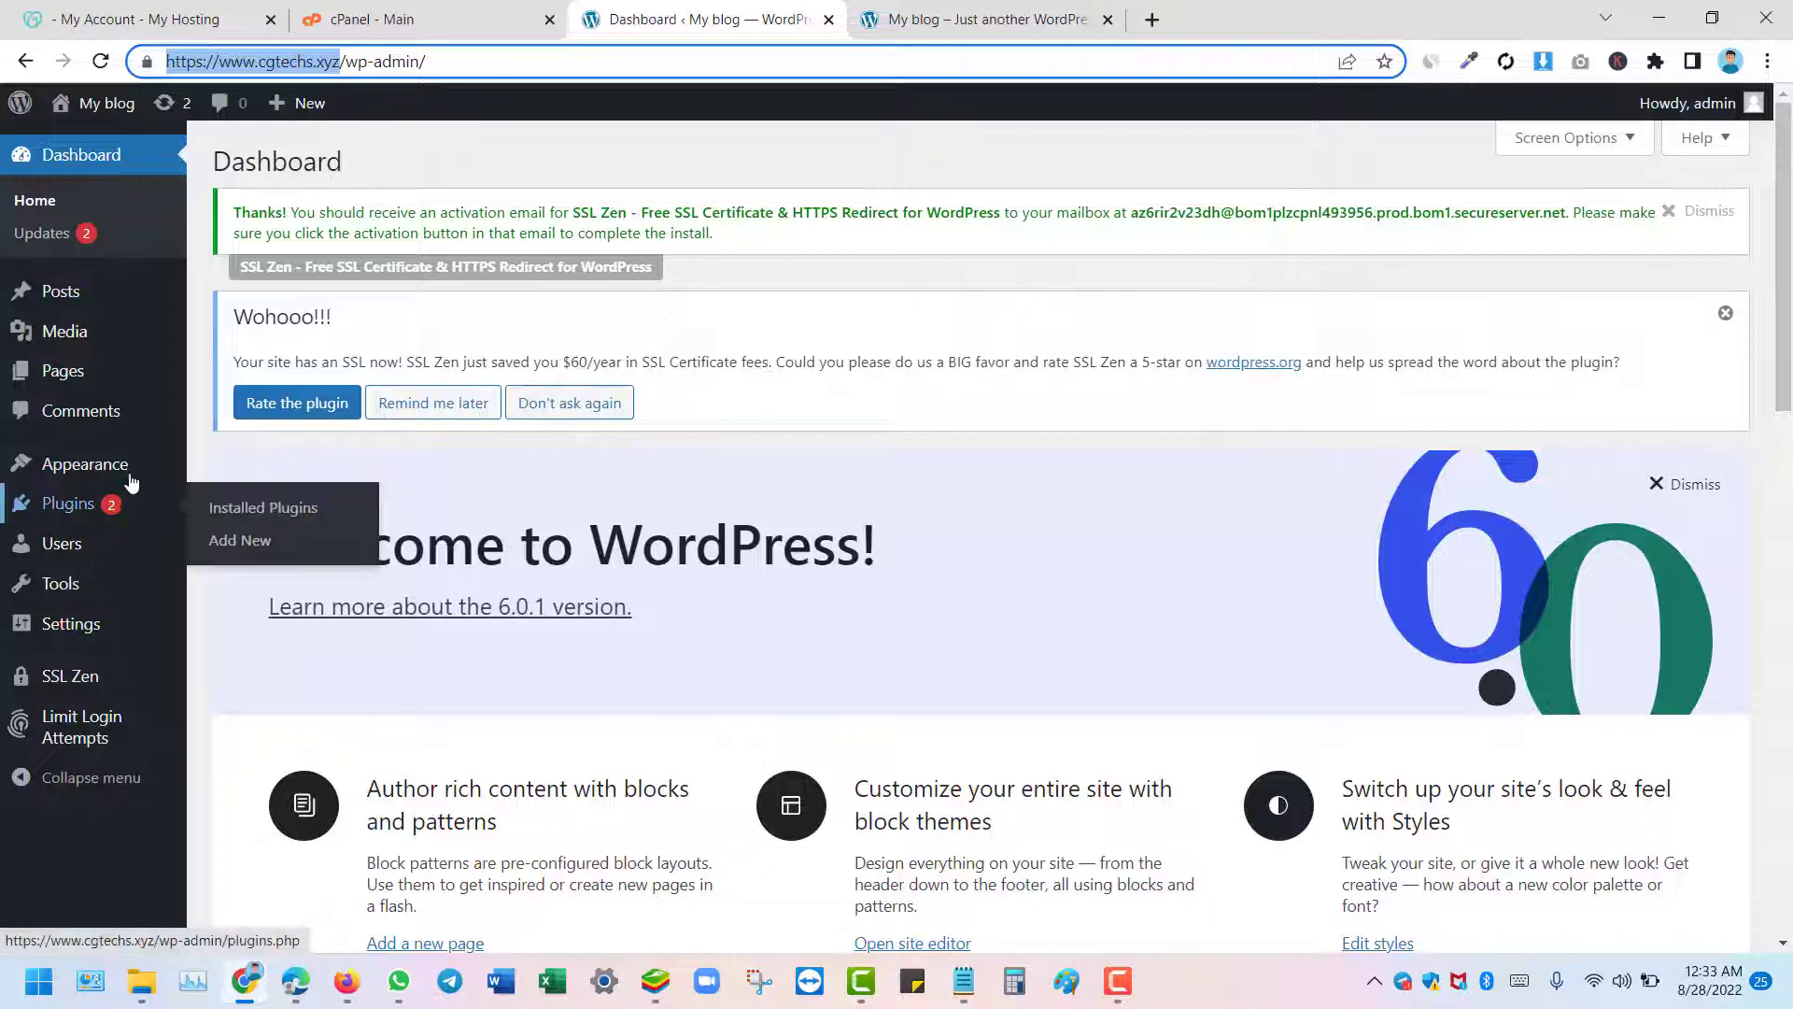
mouse_move(113, 464)
click(234, 467)
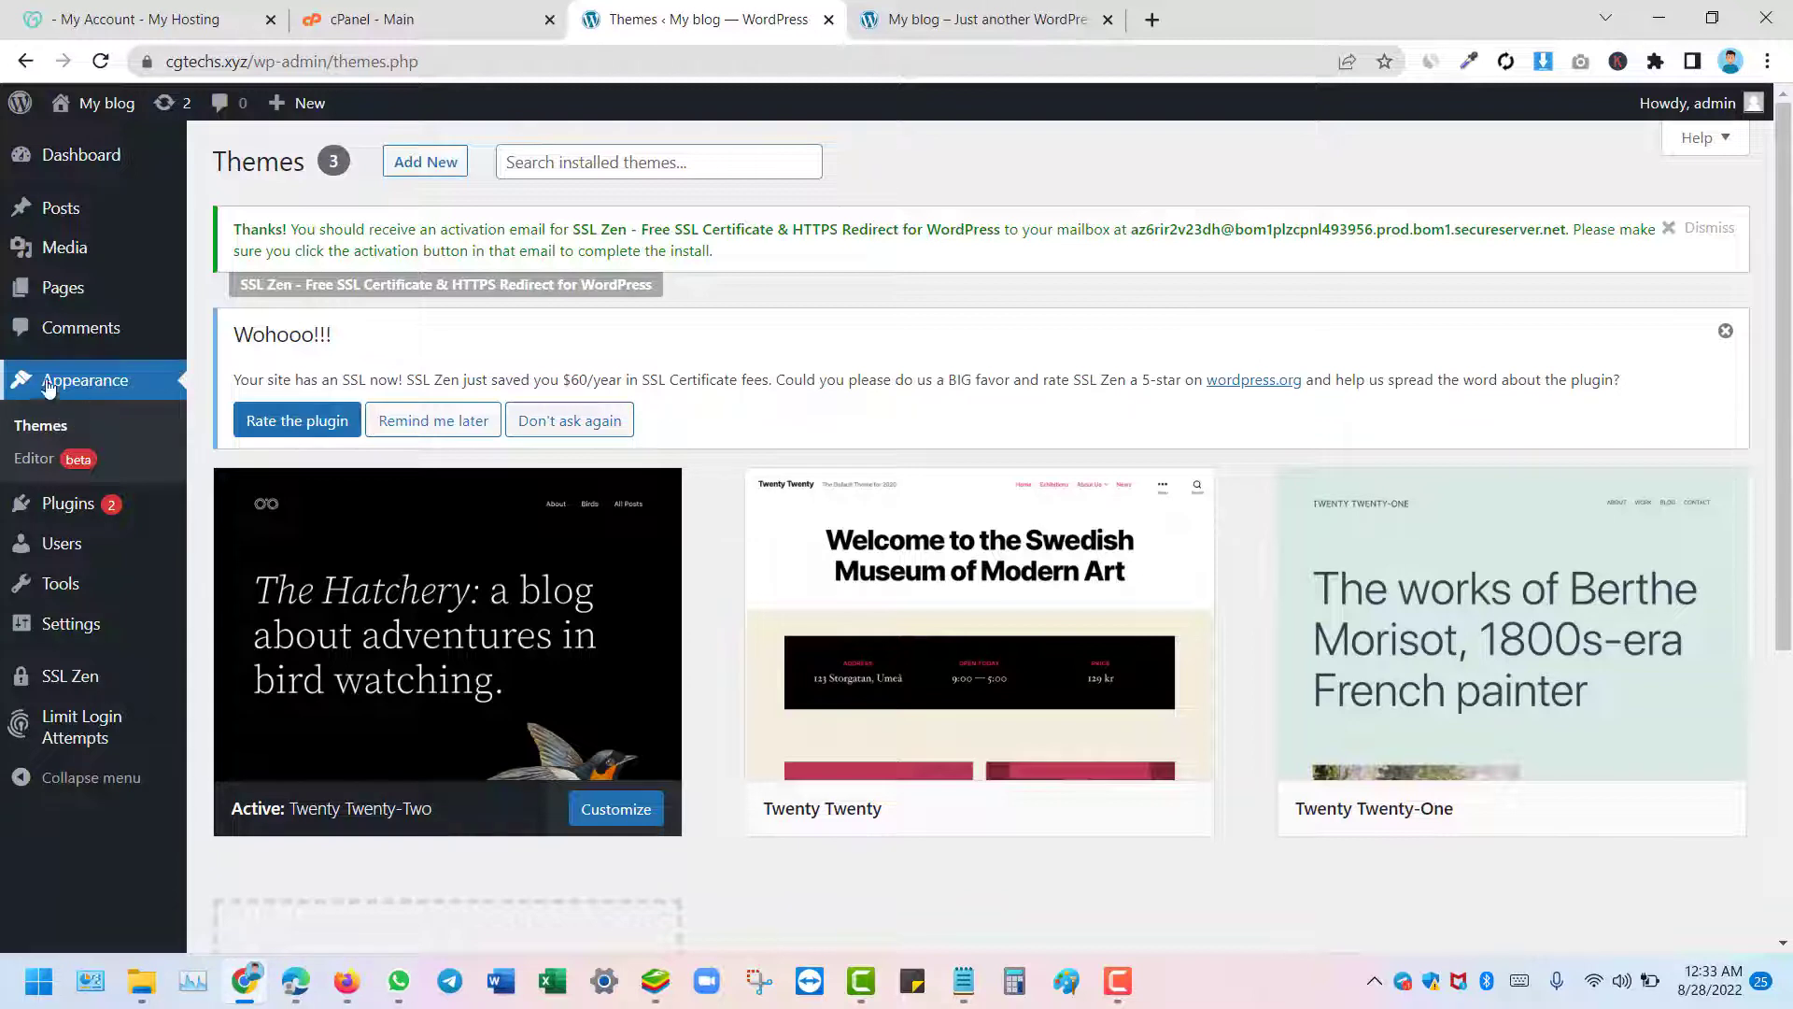
click(429, 173)
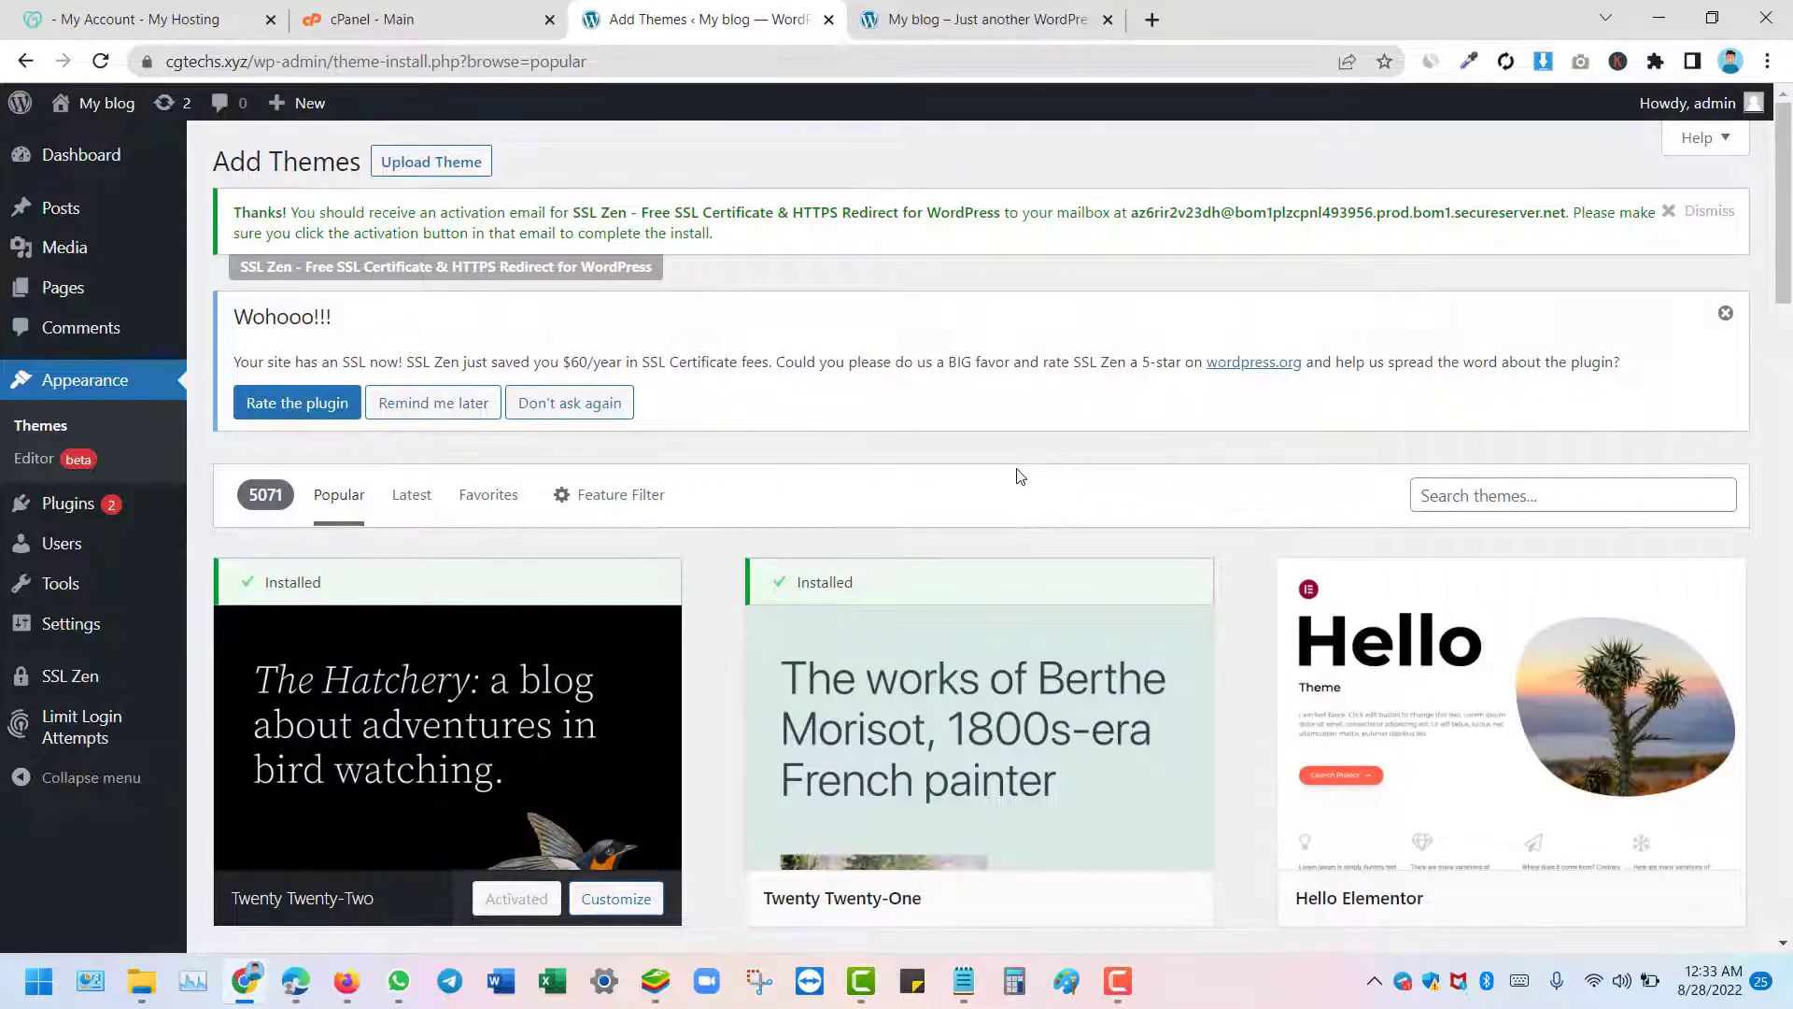
Browse the popular themes available in the theme directory
scroll(1021, 474, down, 6)
scroll(1019, 476, down, 4)
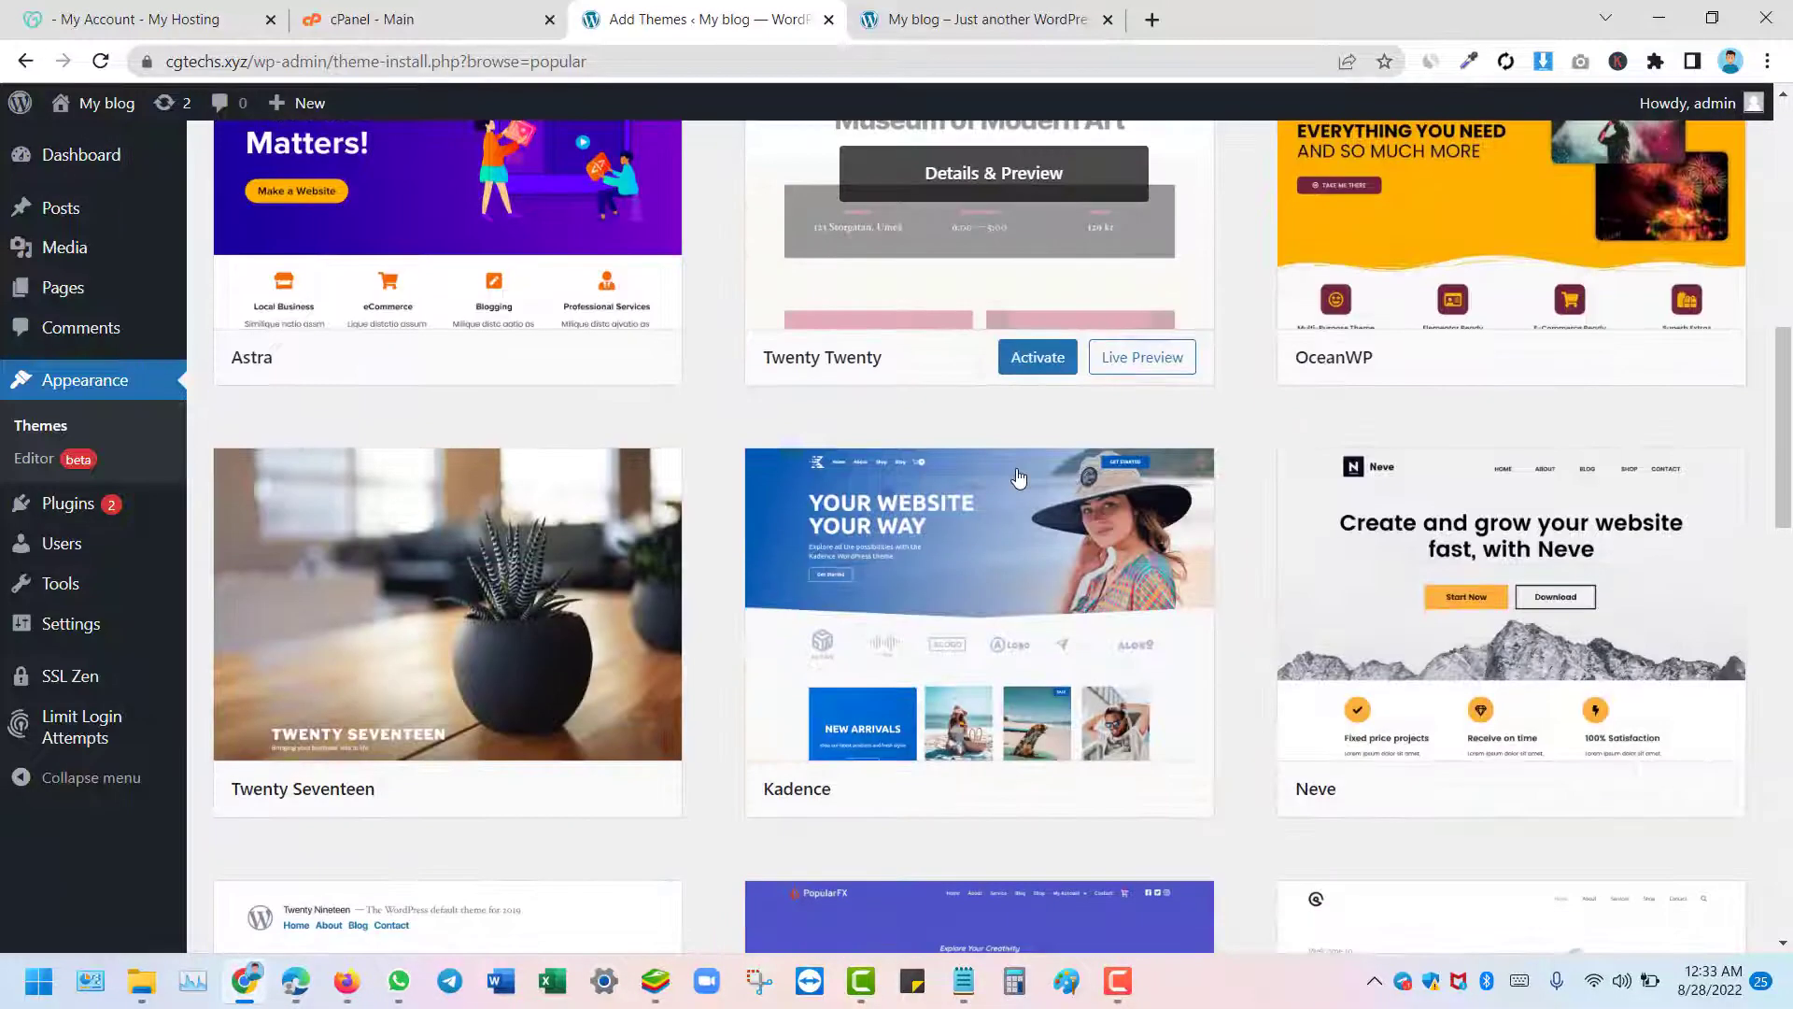
scroll(1019, 476, down, 2)
scroll(1019, 476, down, 20)
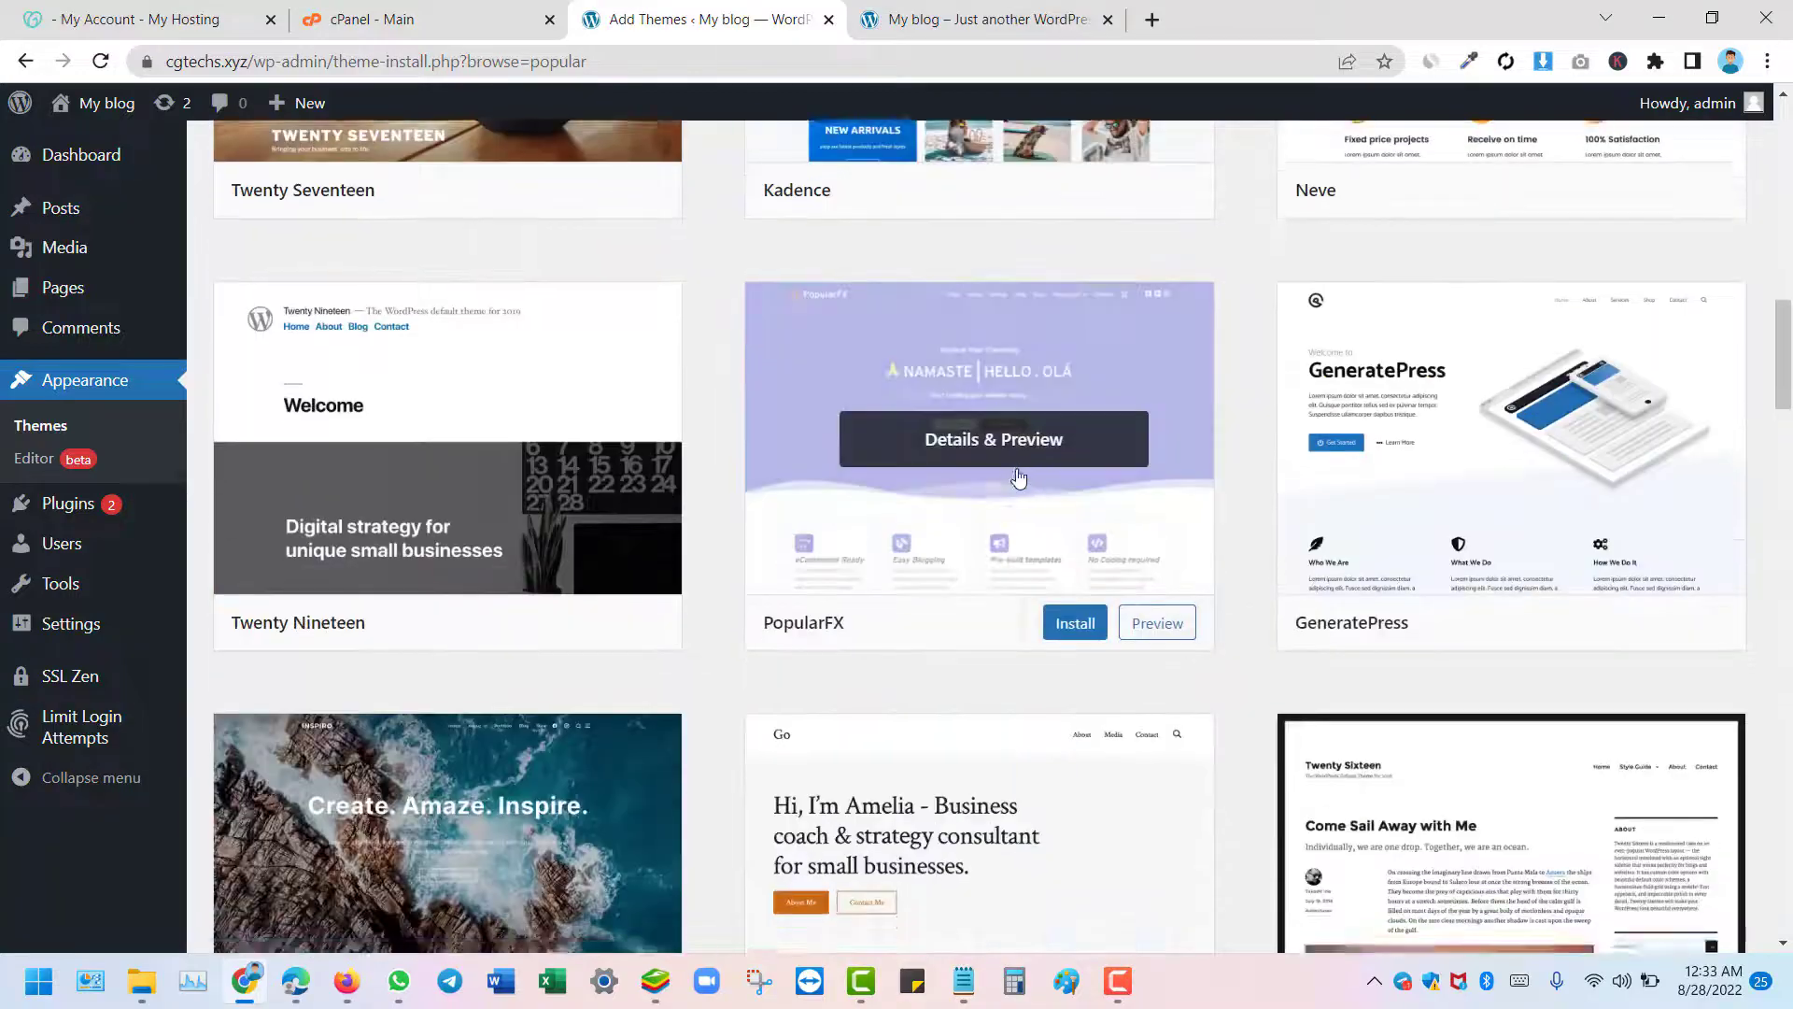
scroll(704, 484, down, 20)
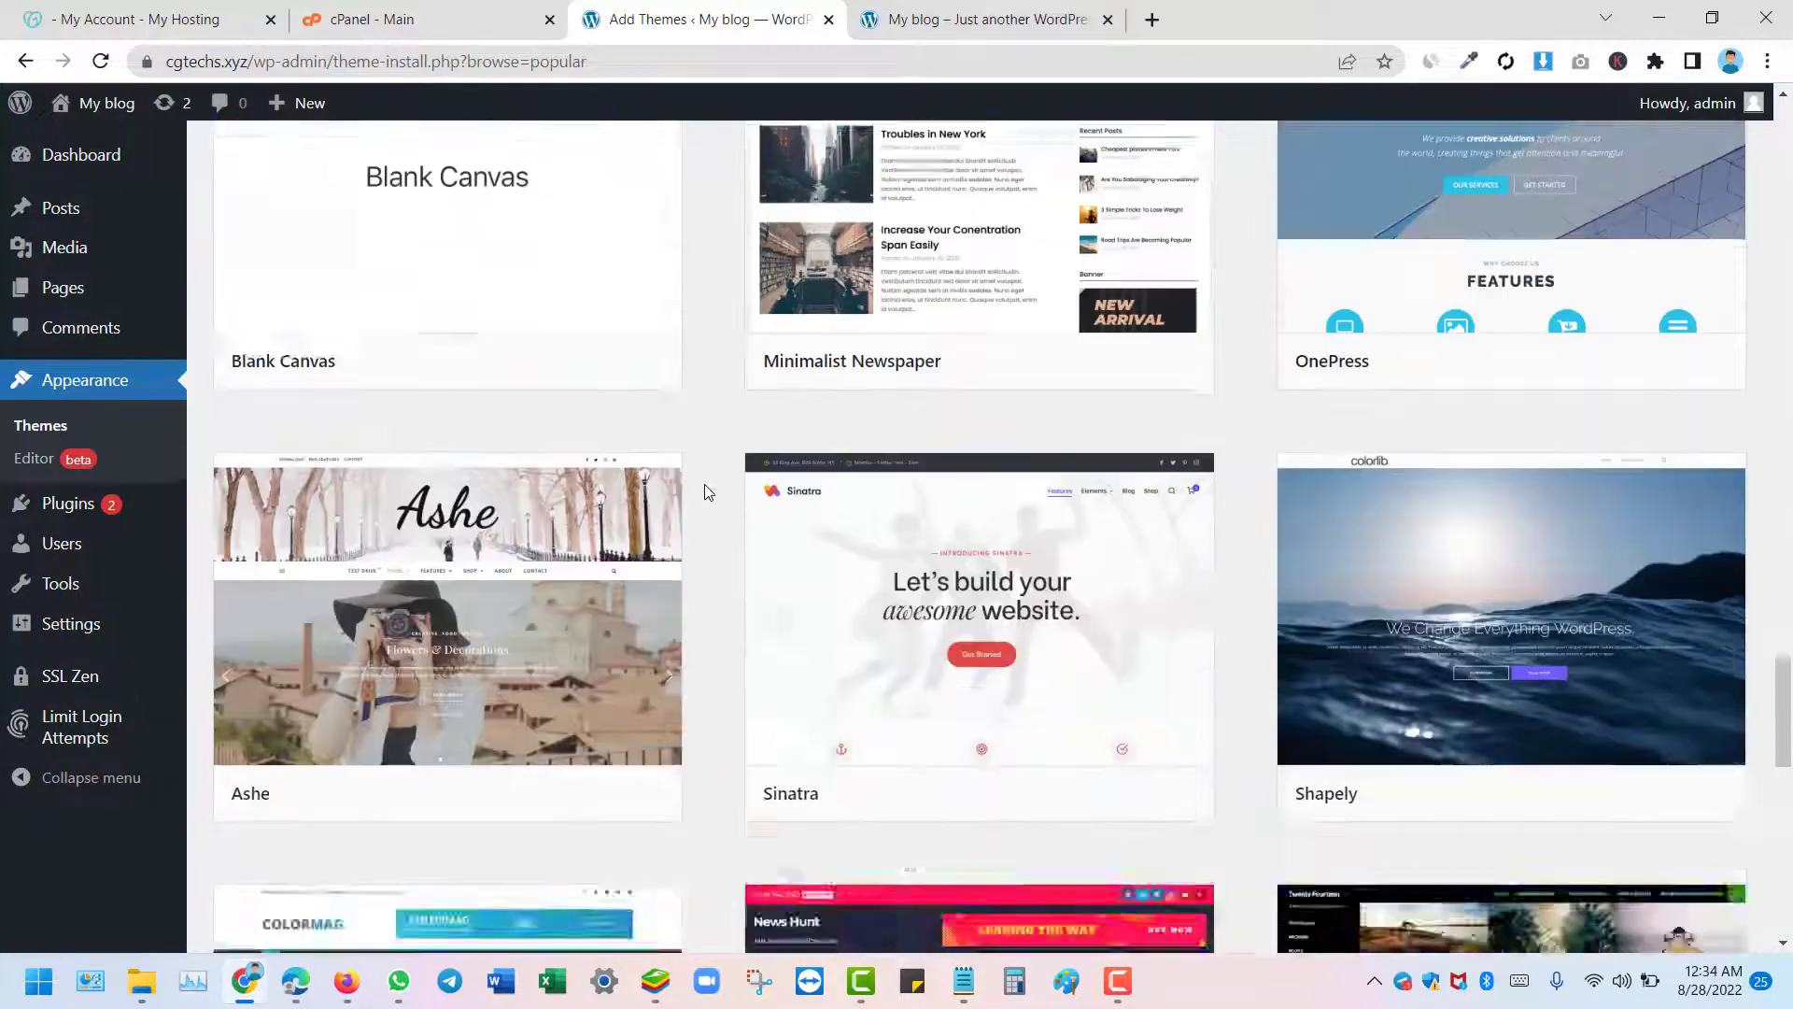
scroll(706, 482, down, 4)
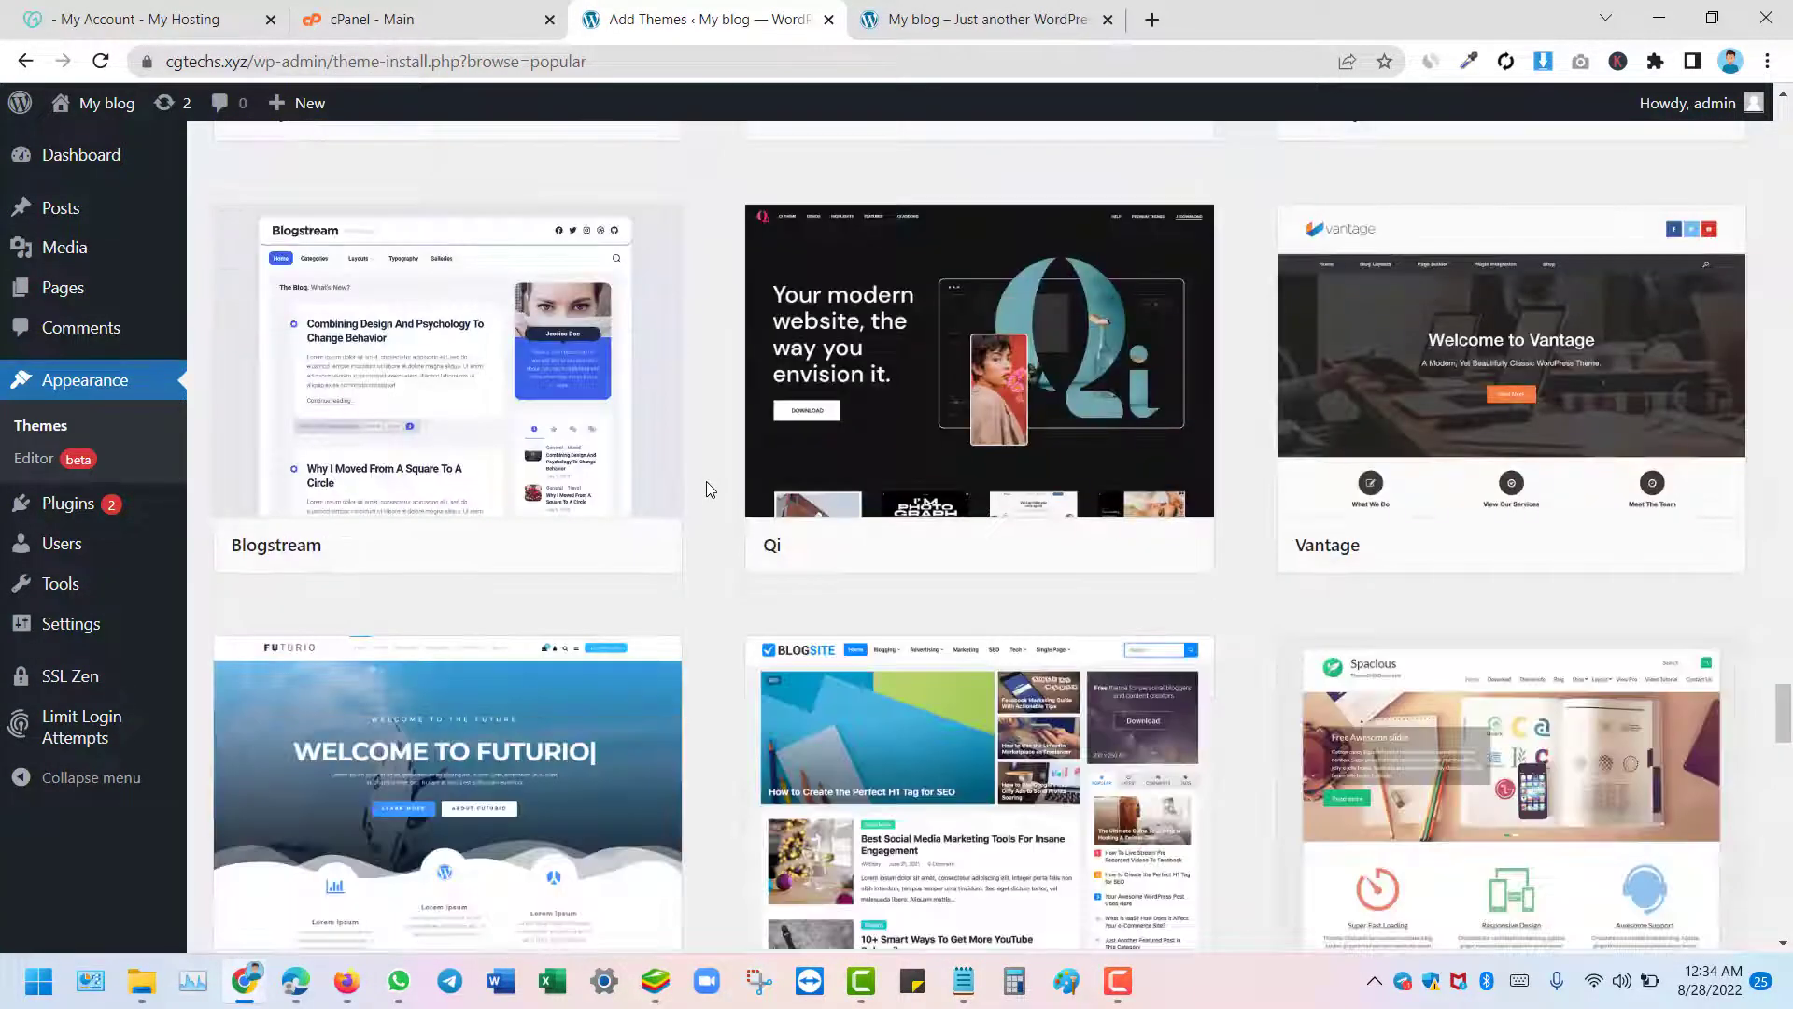
scroll(706, 480, down, 20)
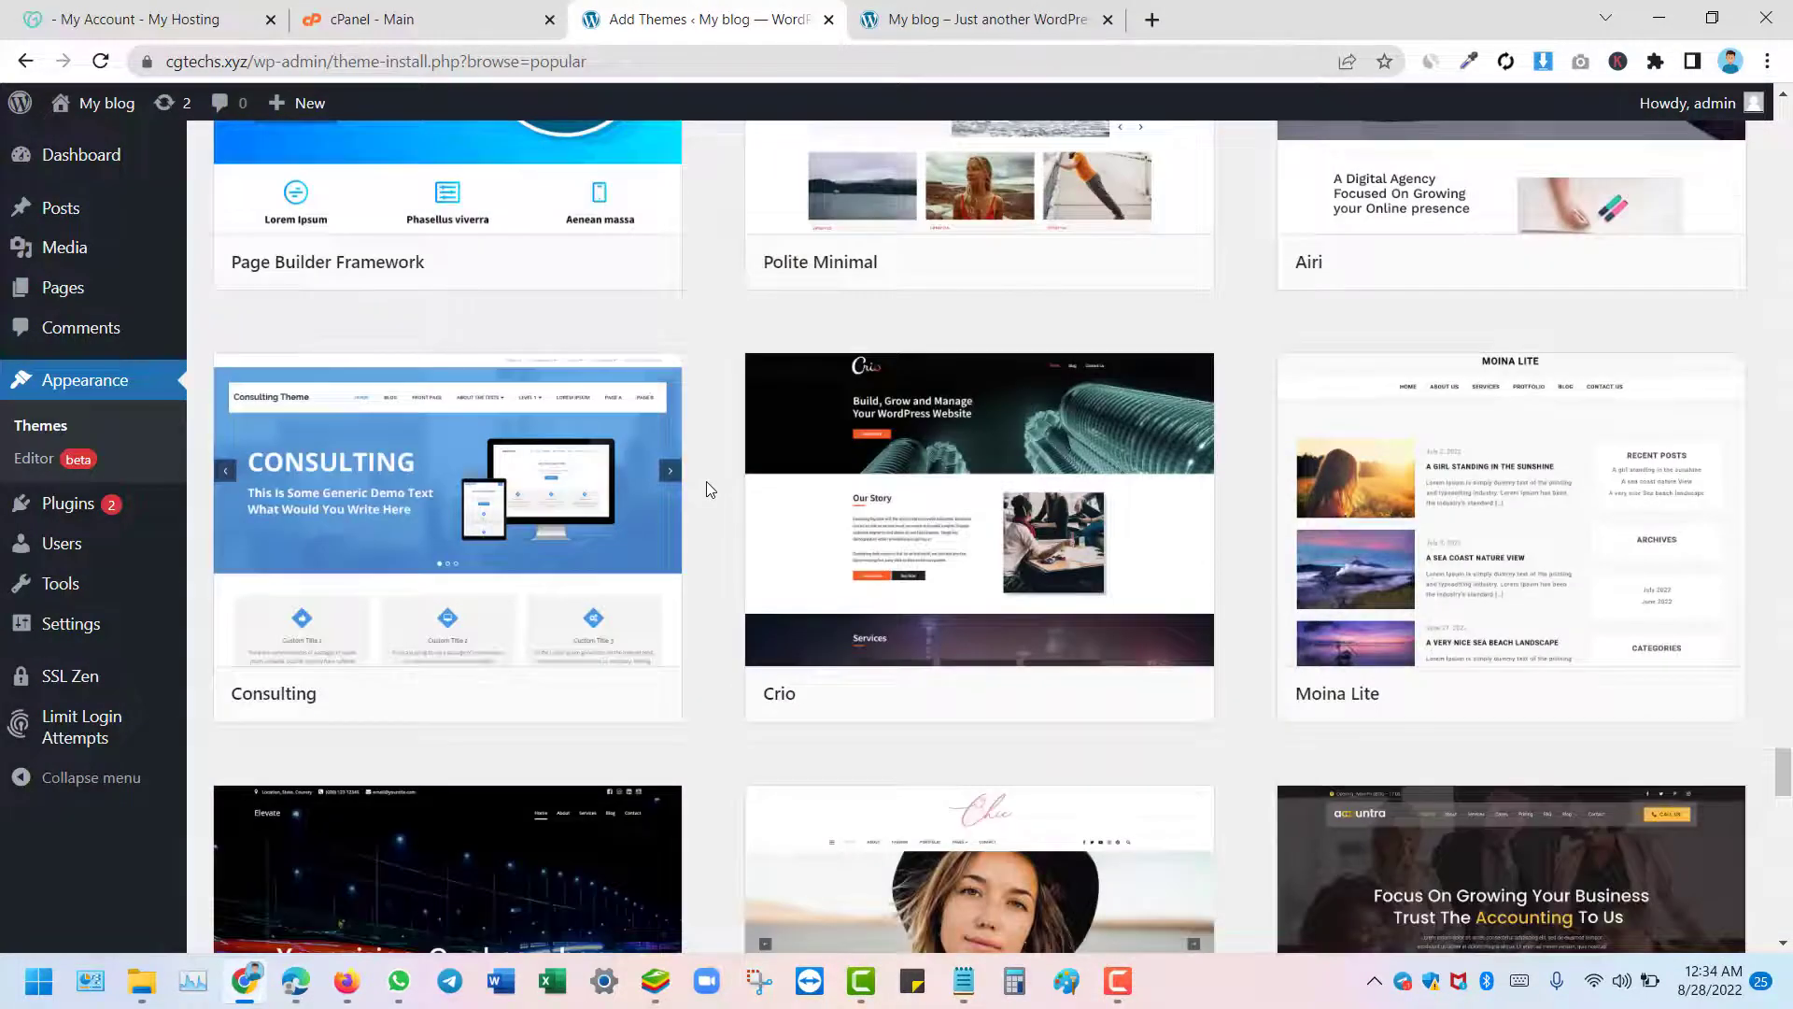
scroll(706, 482, down, 20)
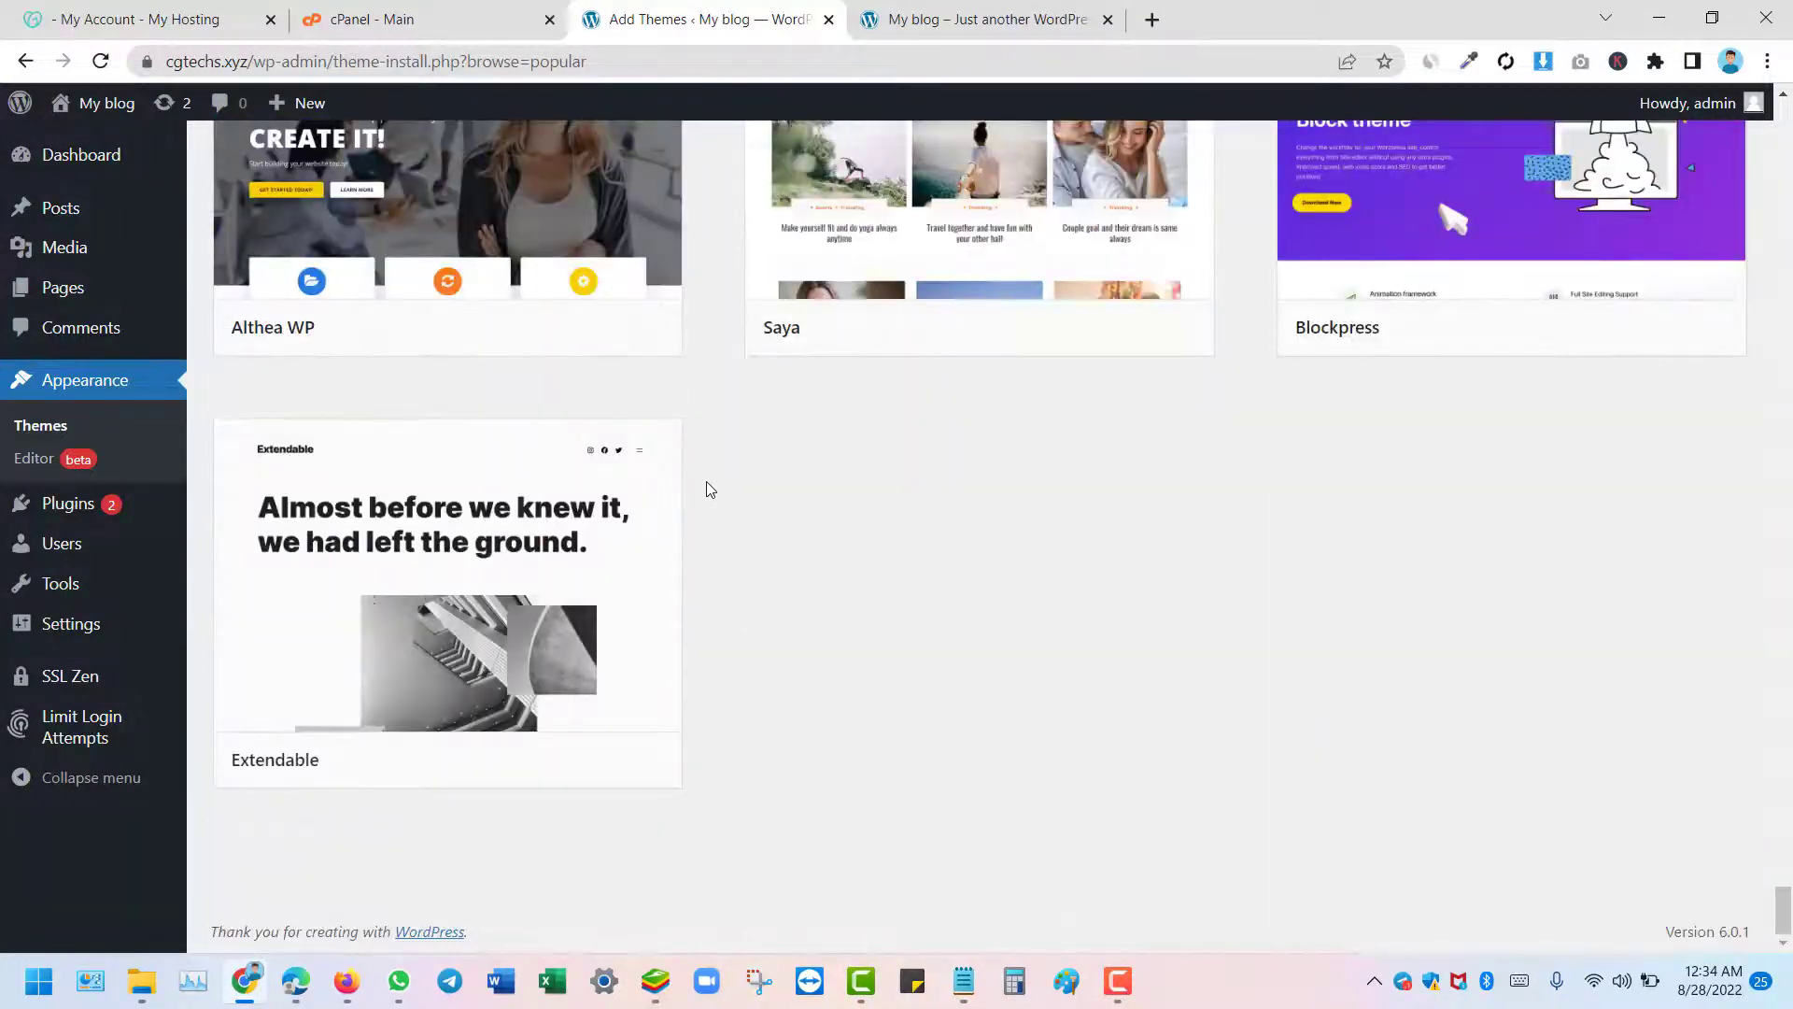
scroll(818, 665, up, 20)
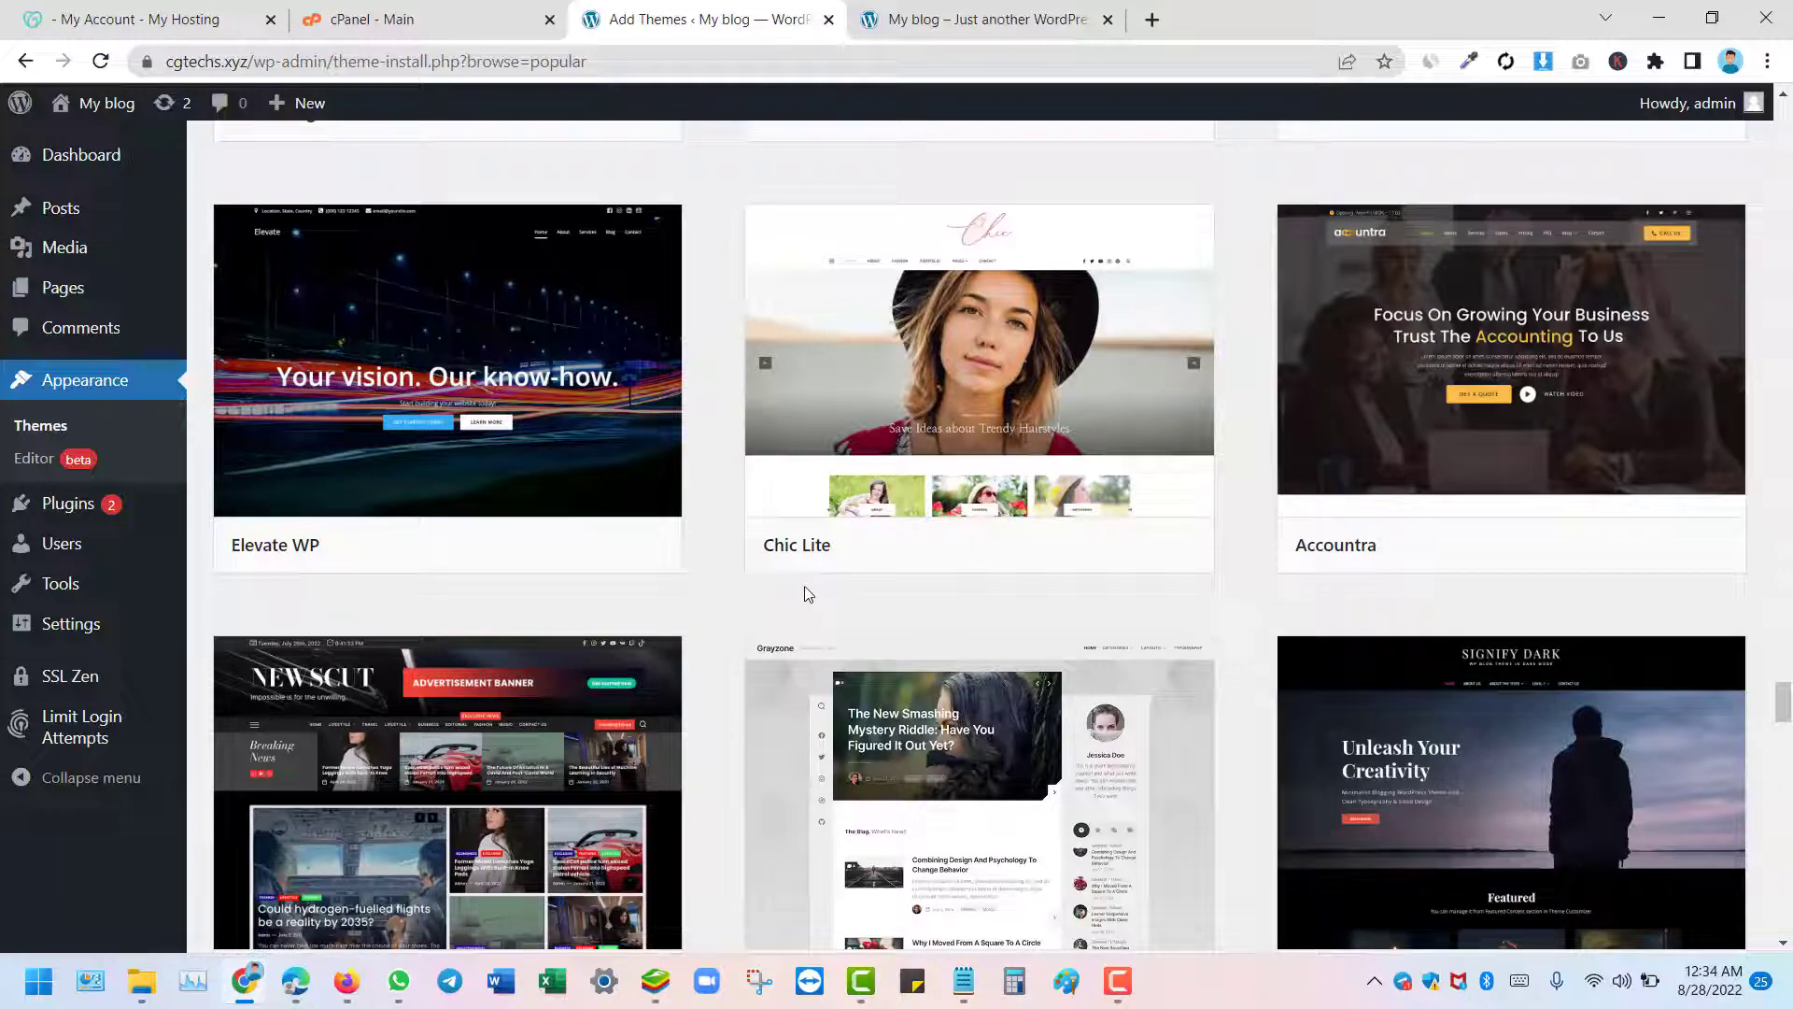
scroll(808, 594, up, 15)
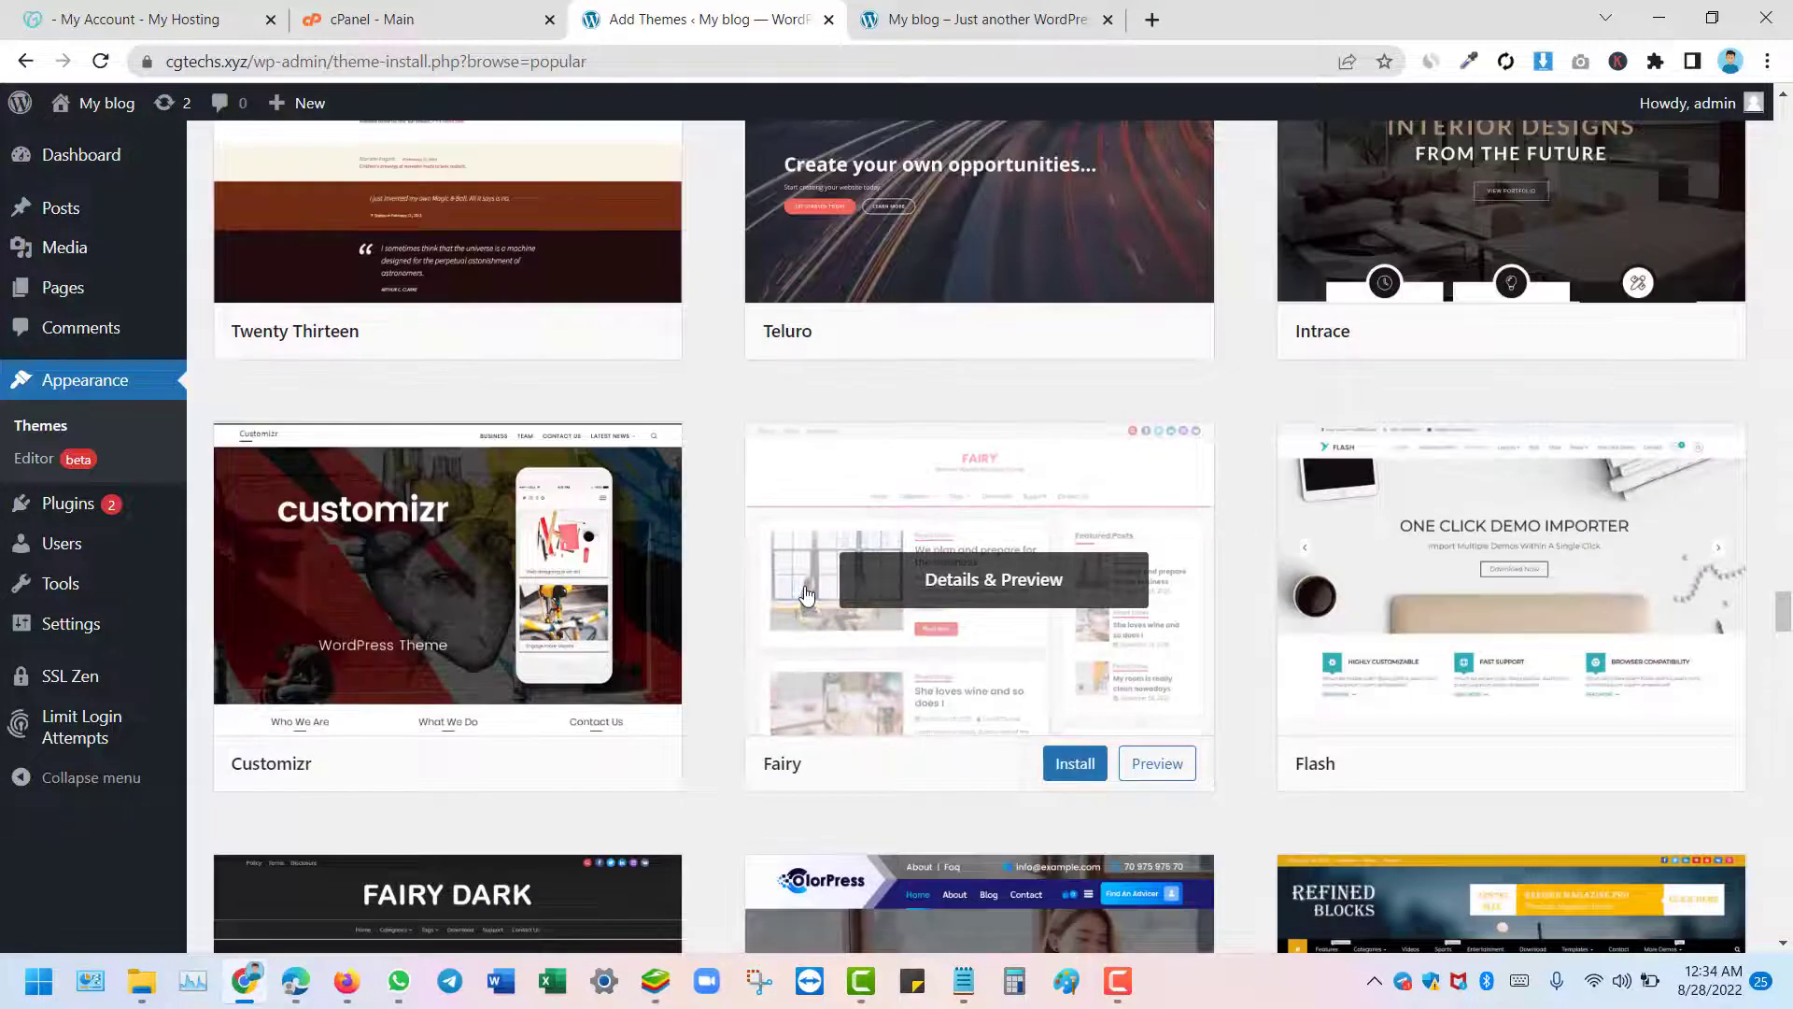
scroll(805, 594, up, 15)
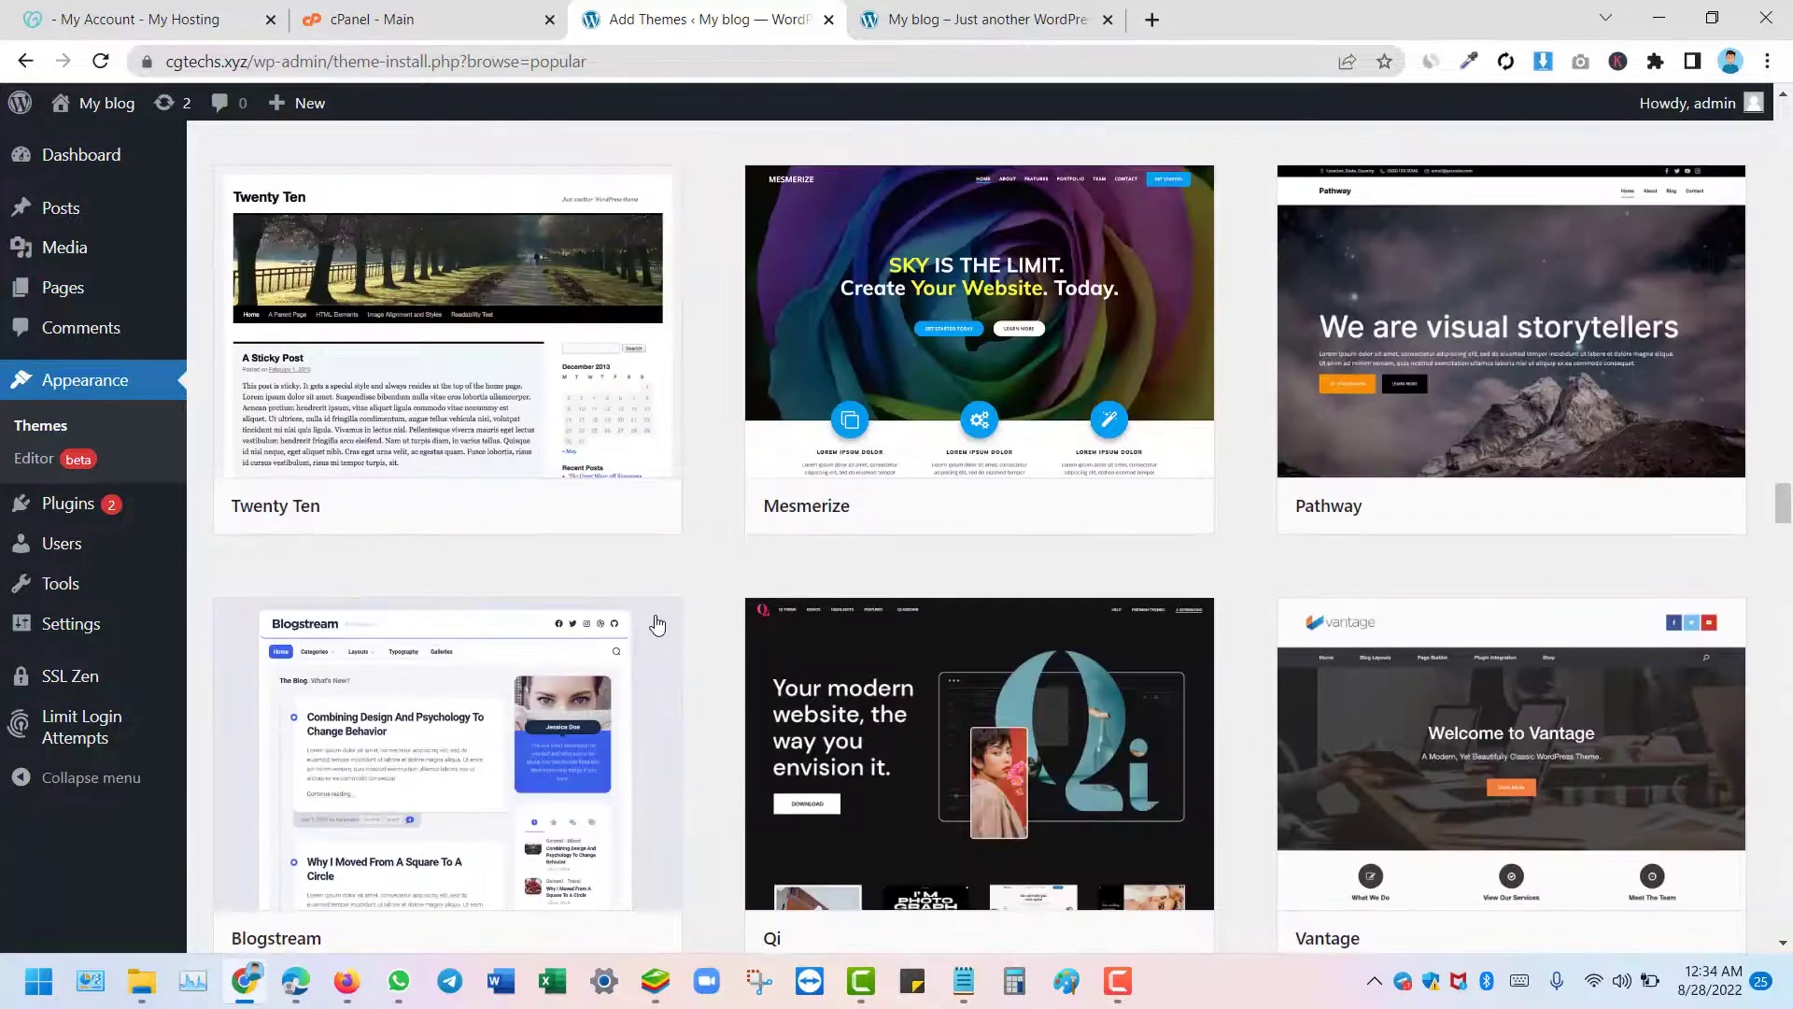
scroll(660, 620, down, 6)
scroll(579, 638, up, 10)
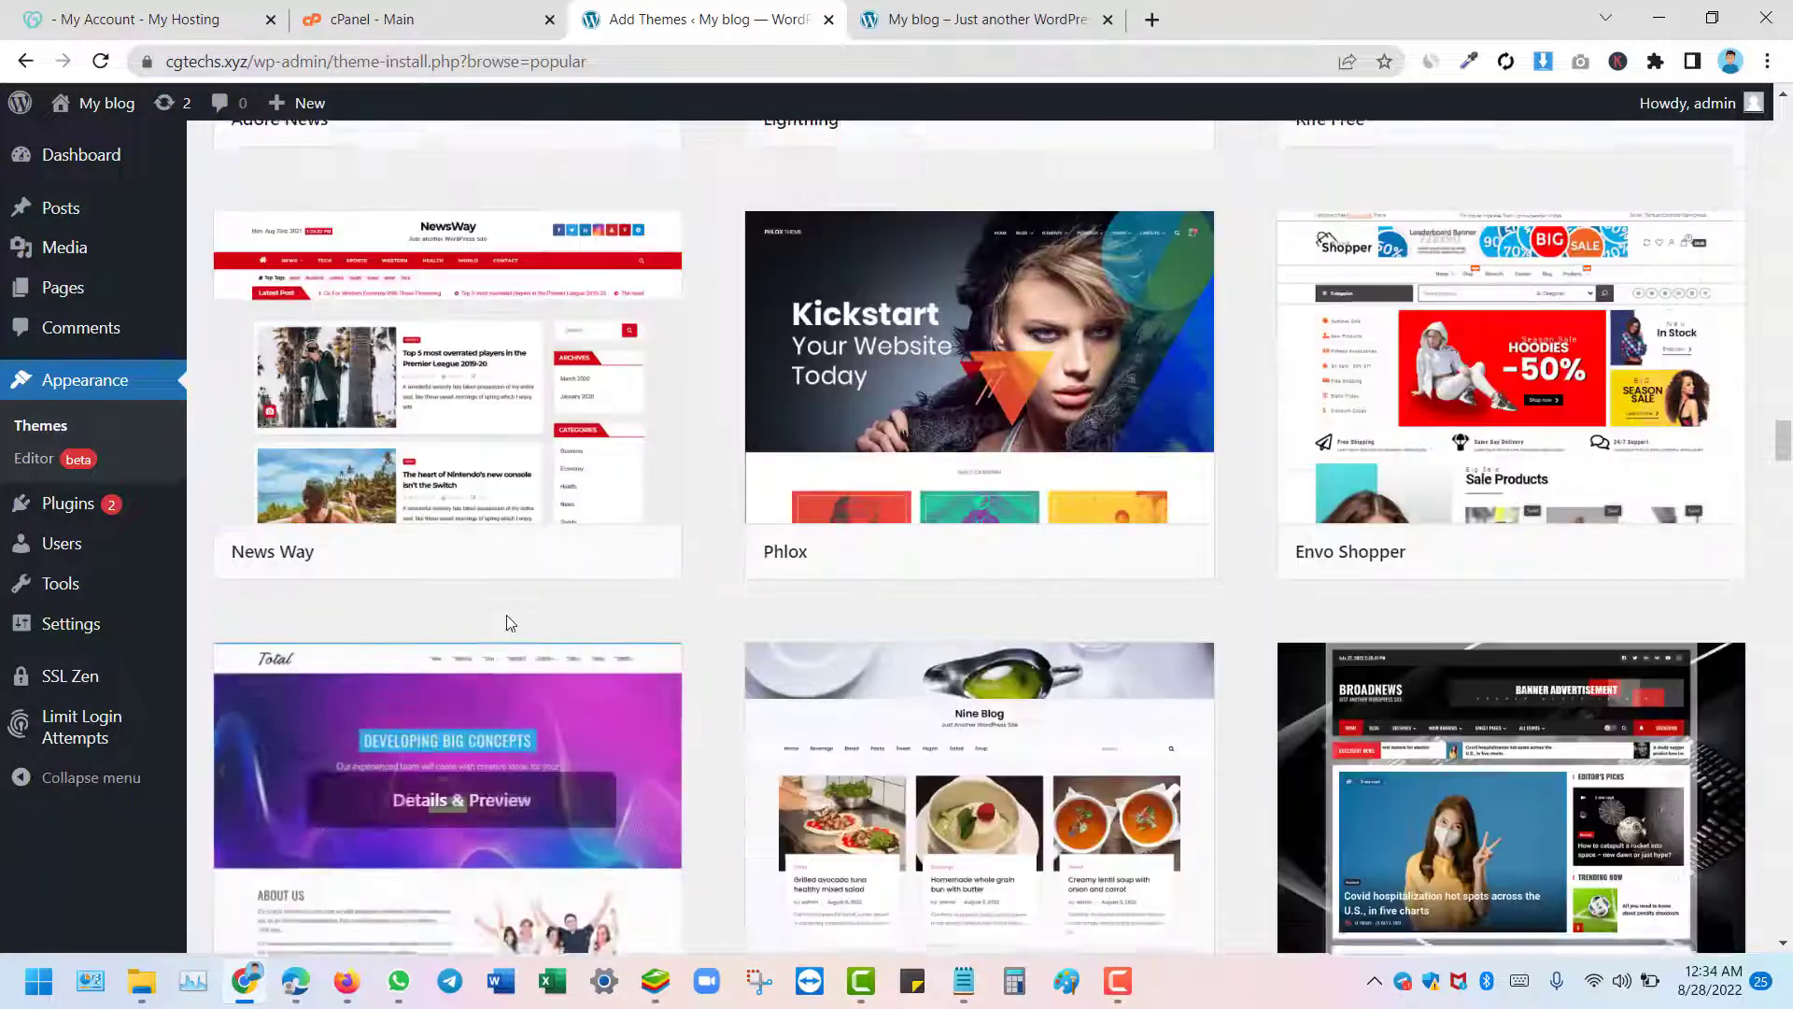
scroll(530, 605, down, 10)
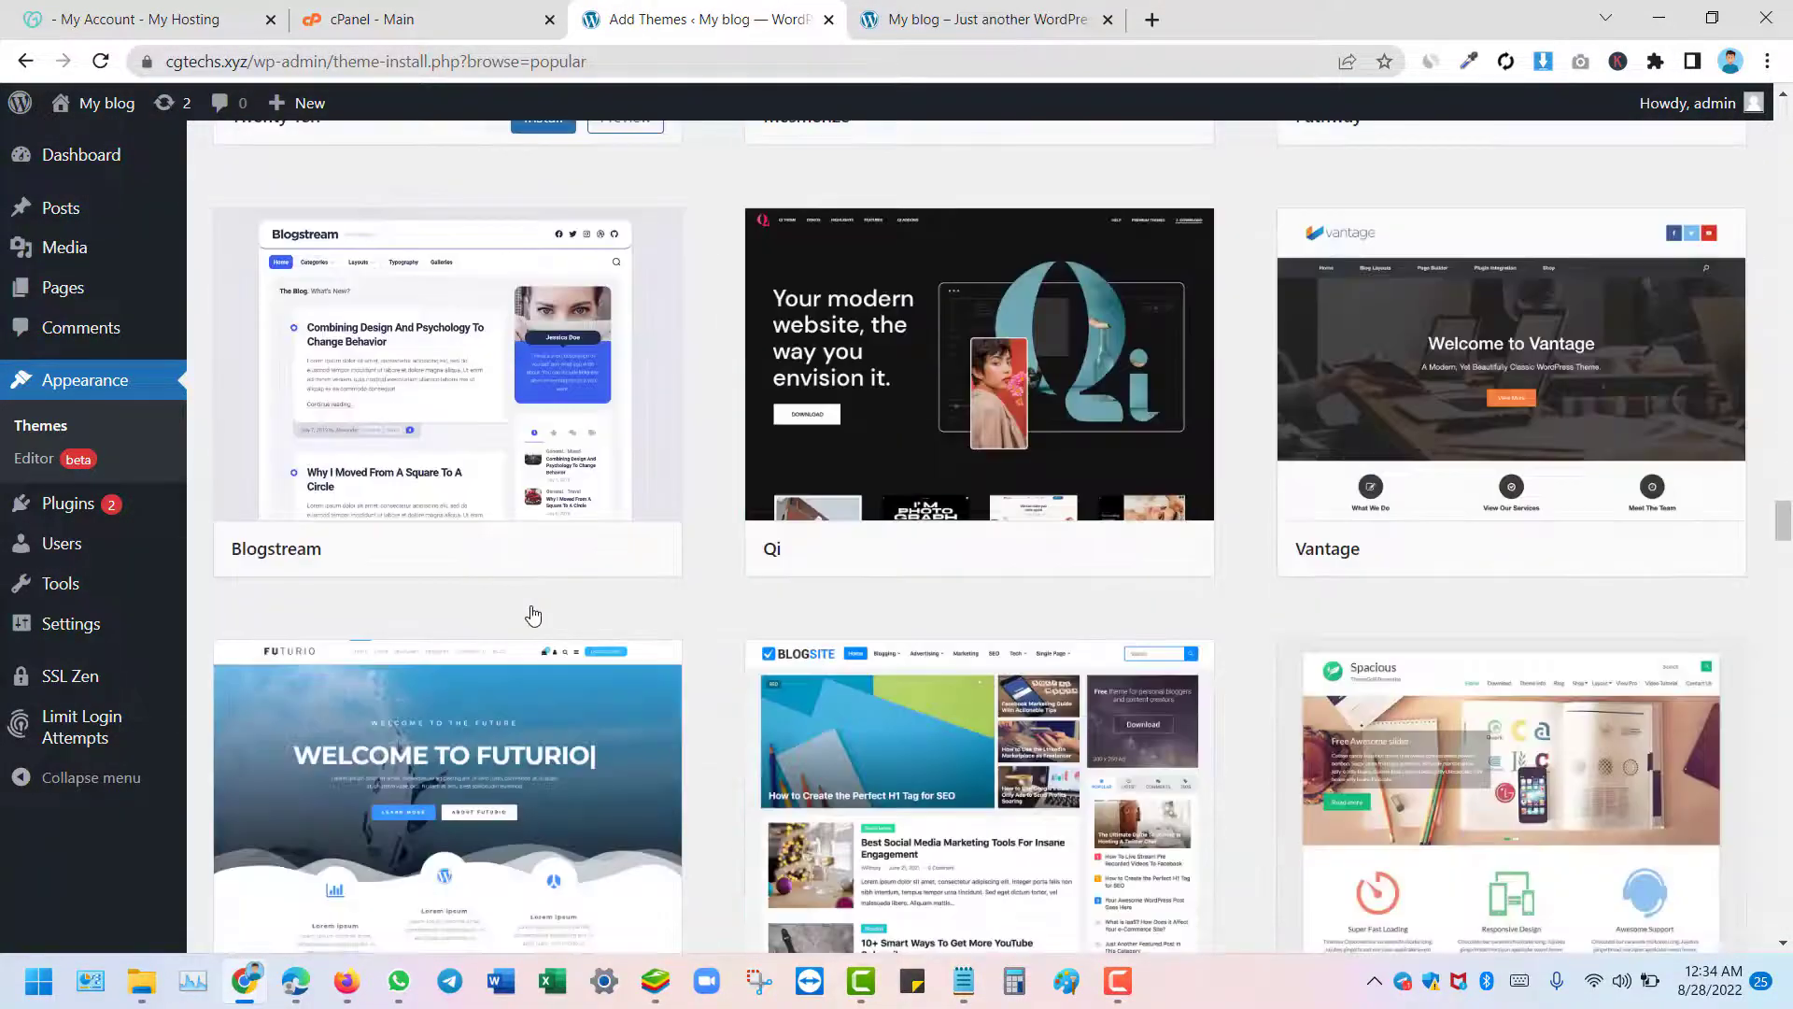
scroll(532, 611, up, 12)
scroll(533, 612, up, 15)
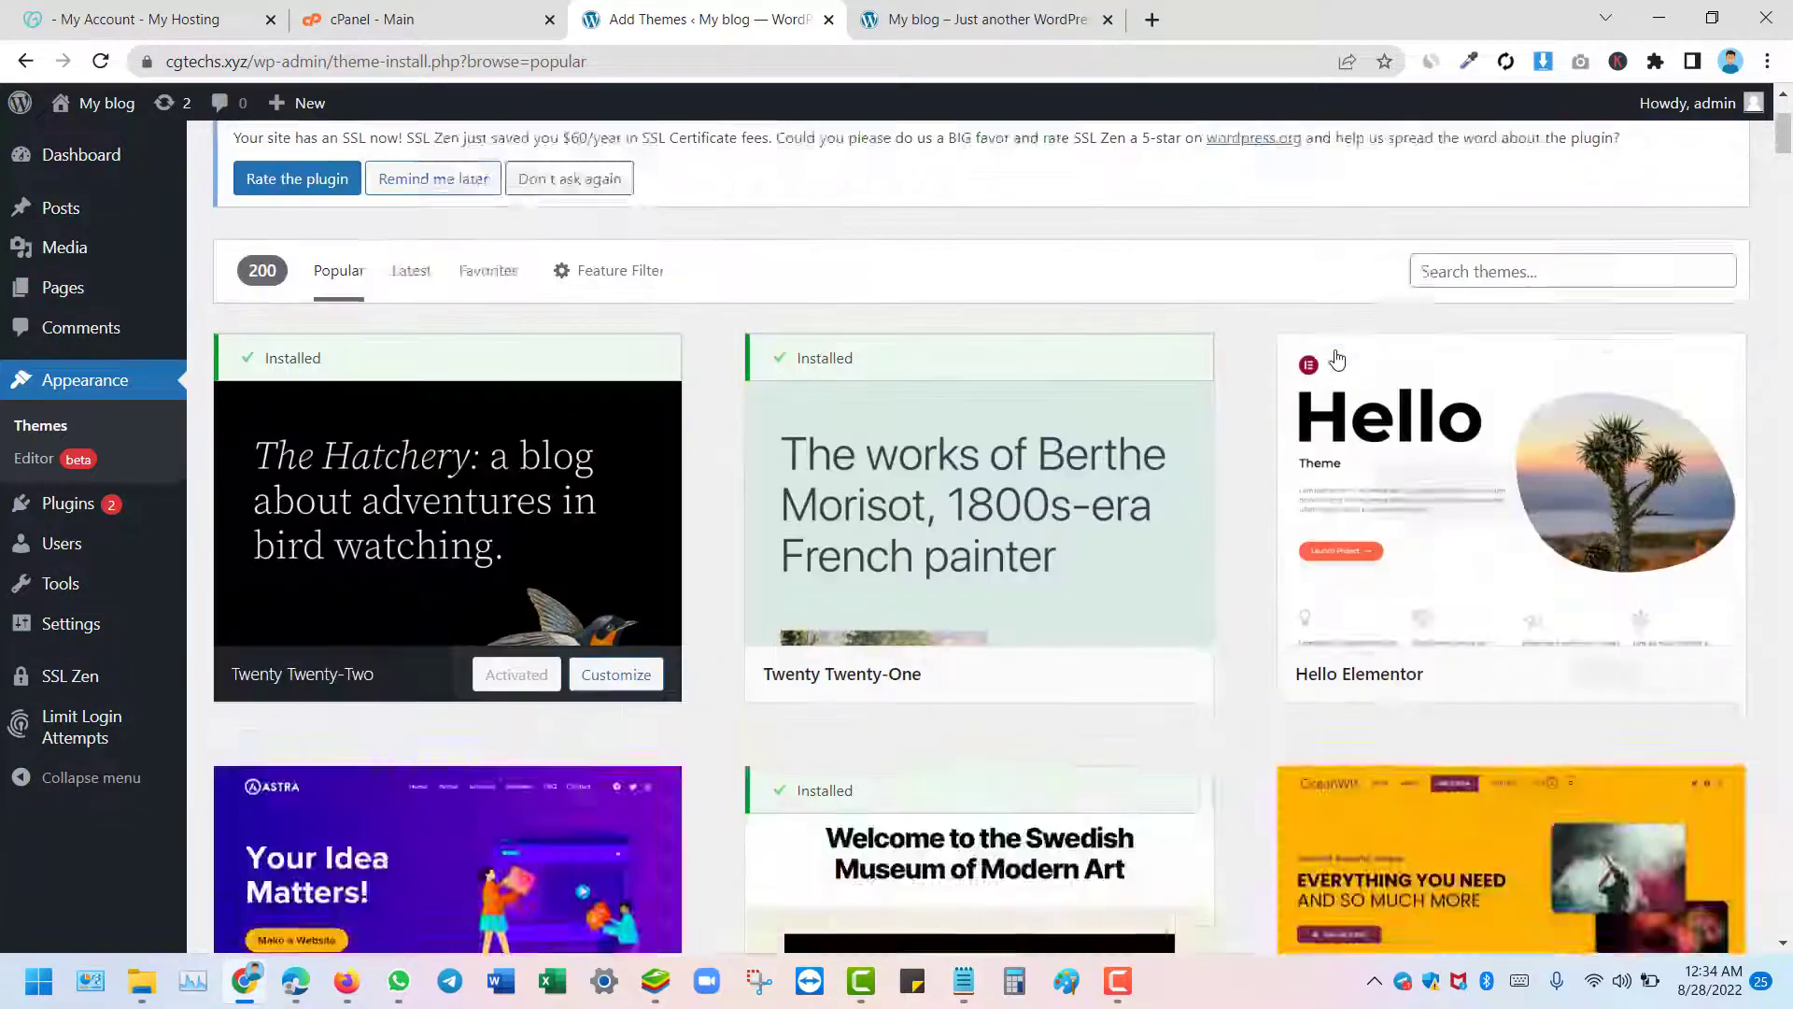
scroll(1520, 471, down, 2)
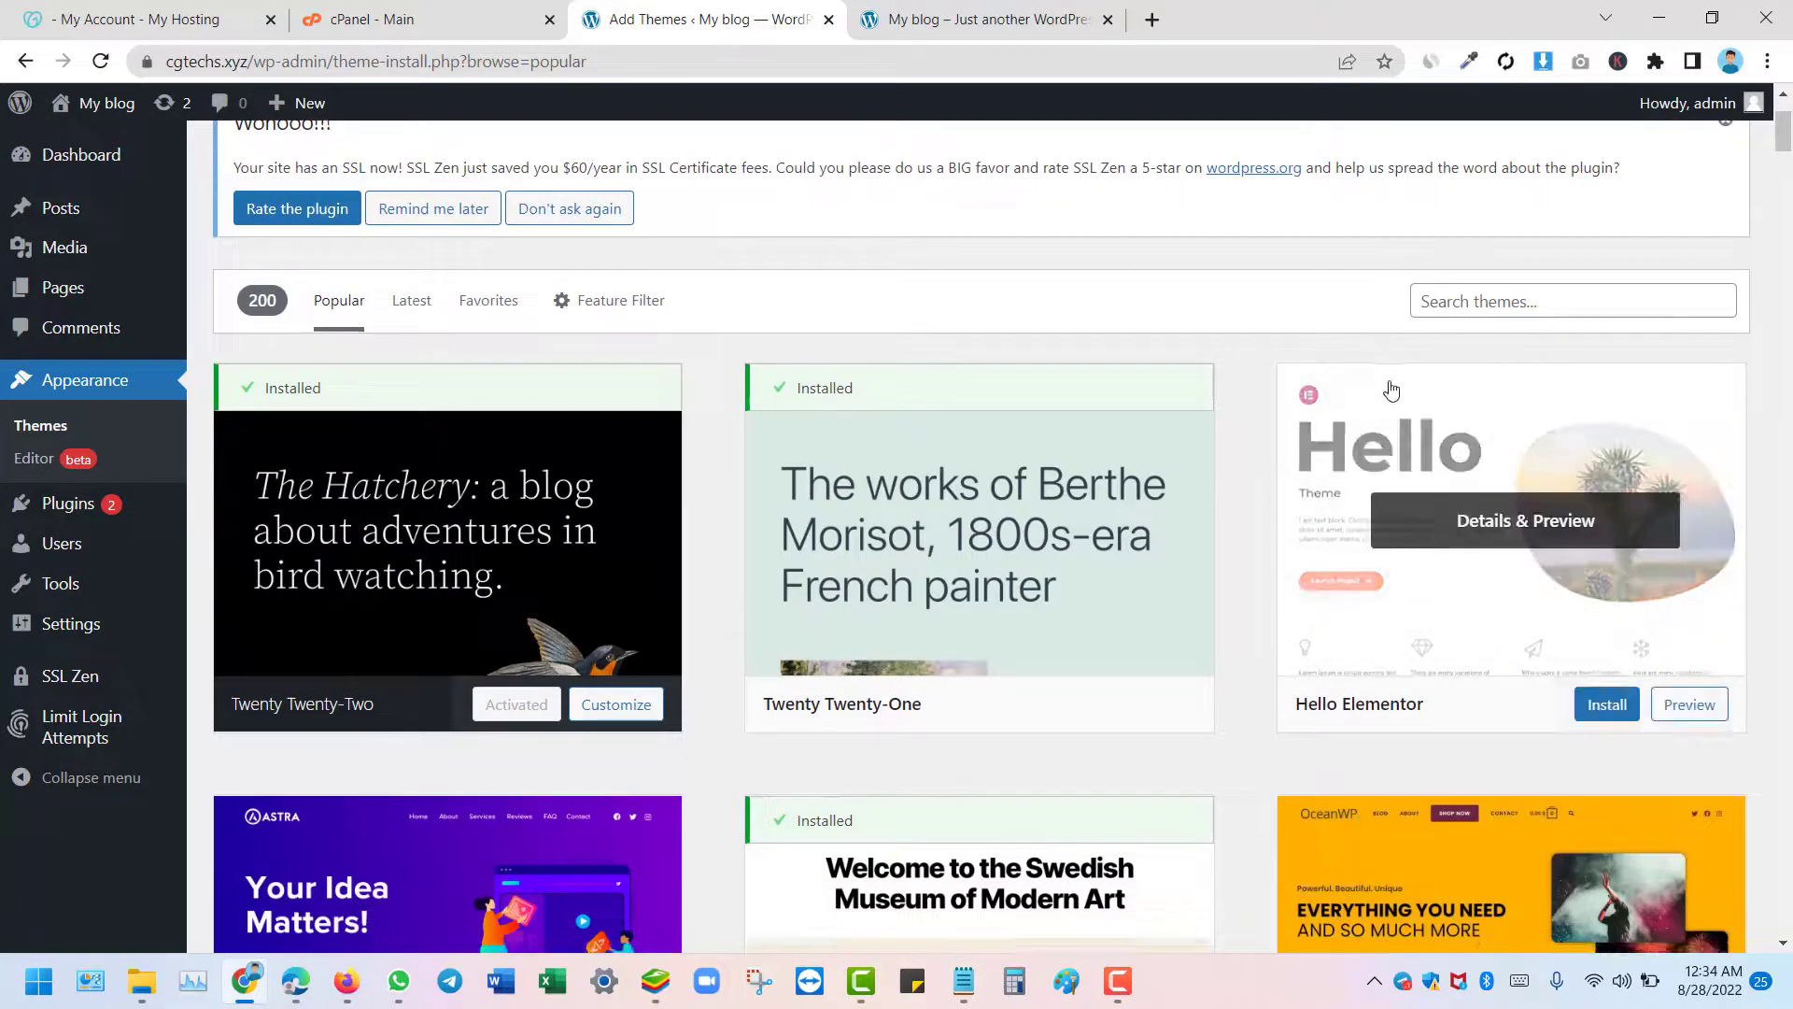
Search the theme directory for "astra", and install and activate the Astra theme
click(1476, 305)
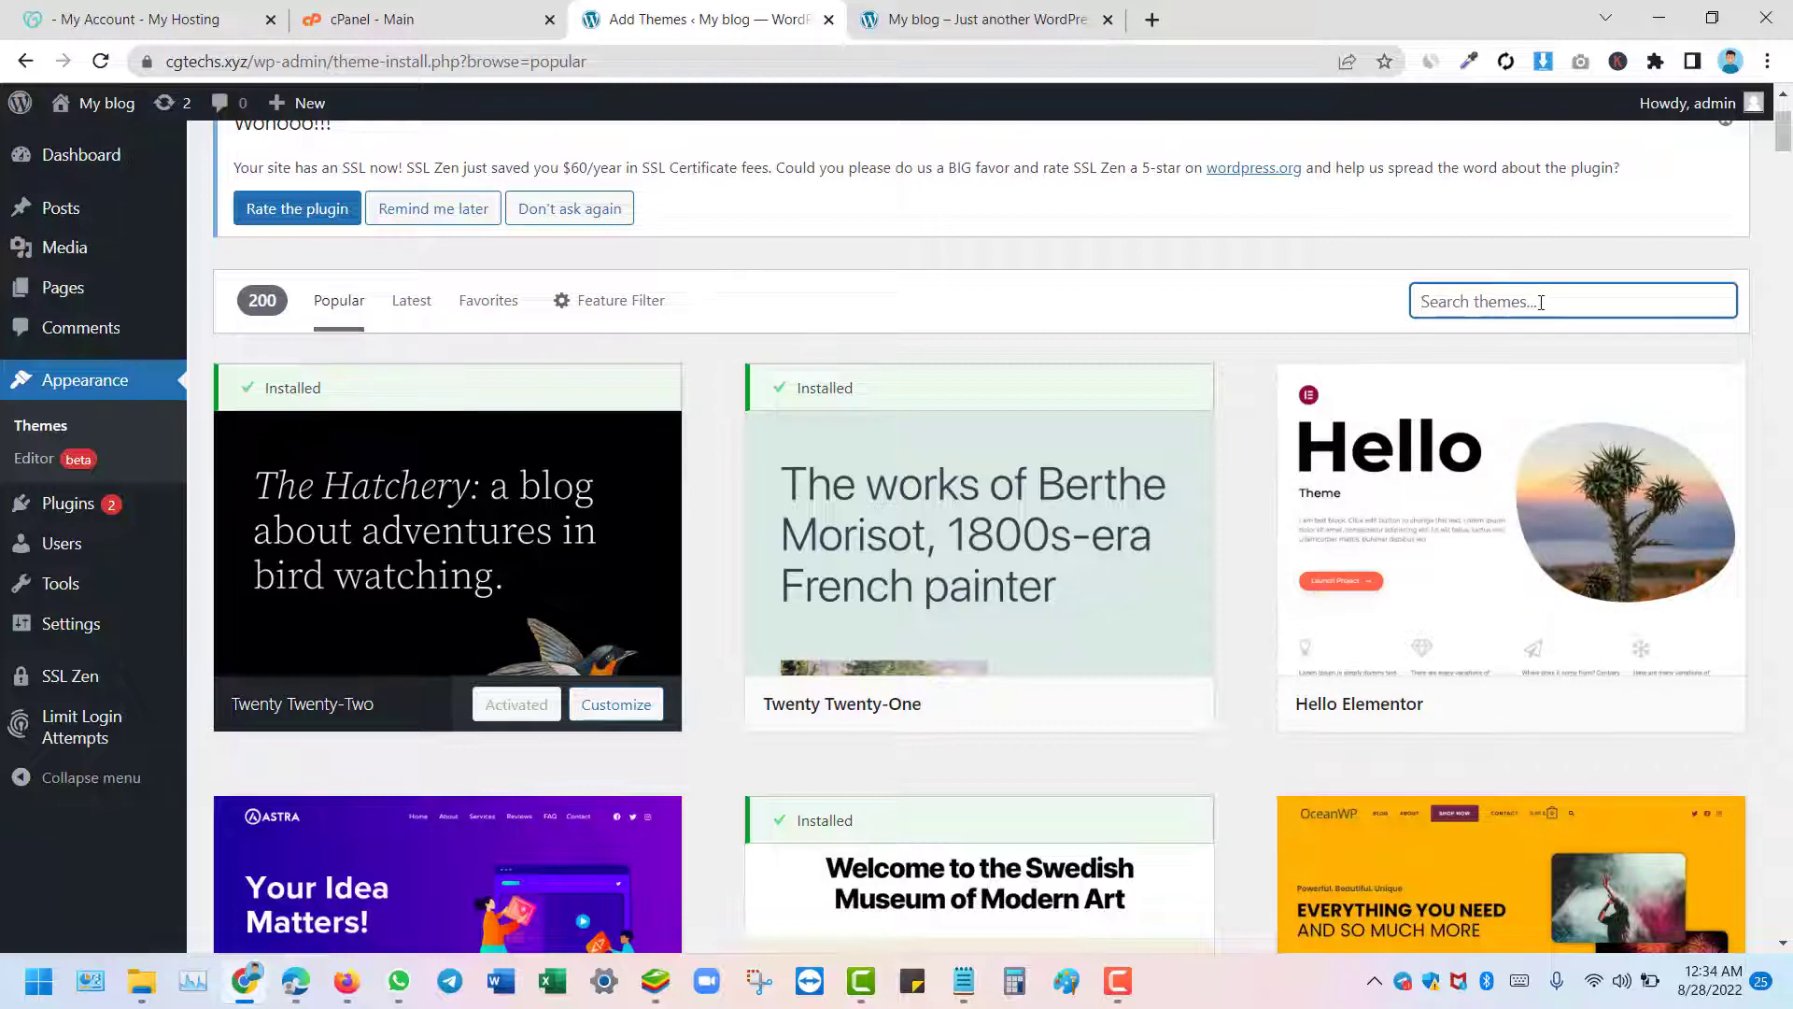
text(astra)
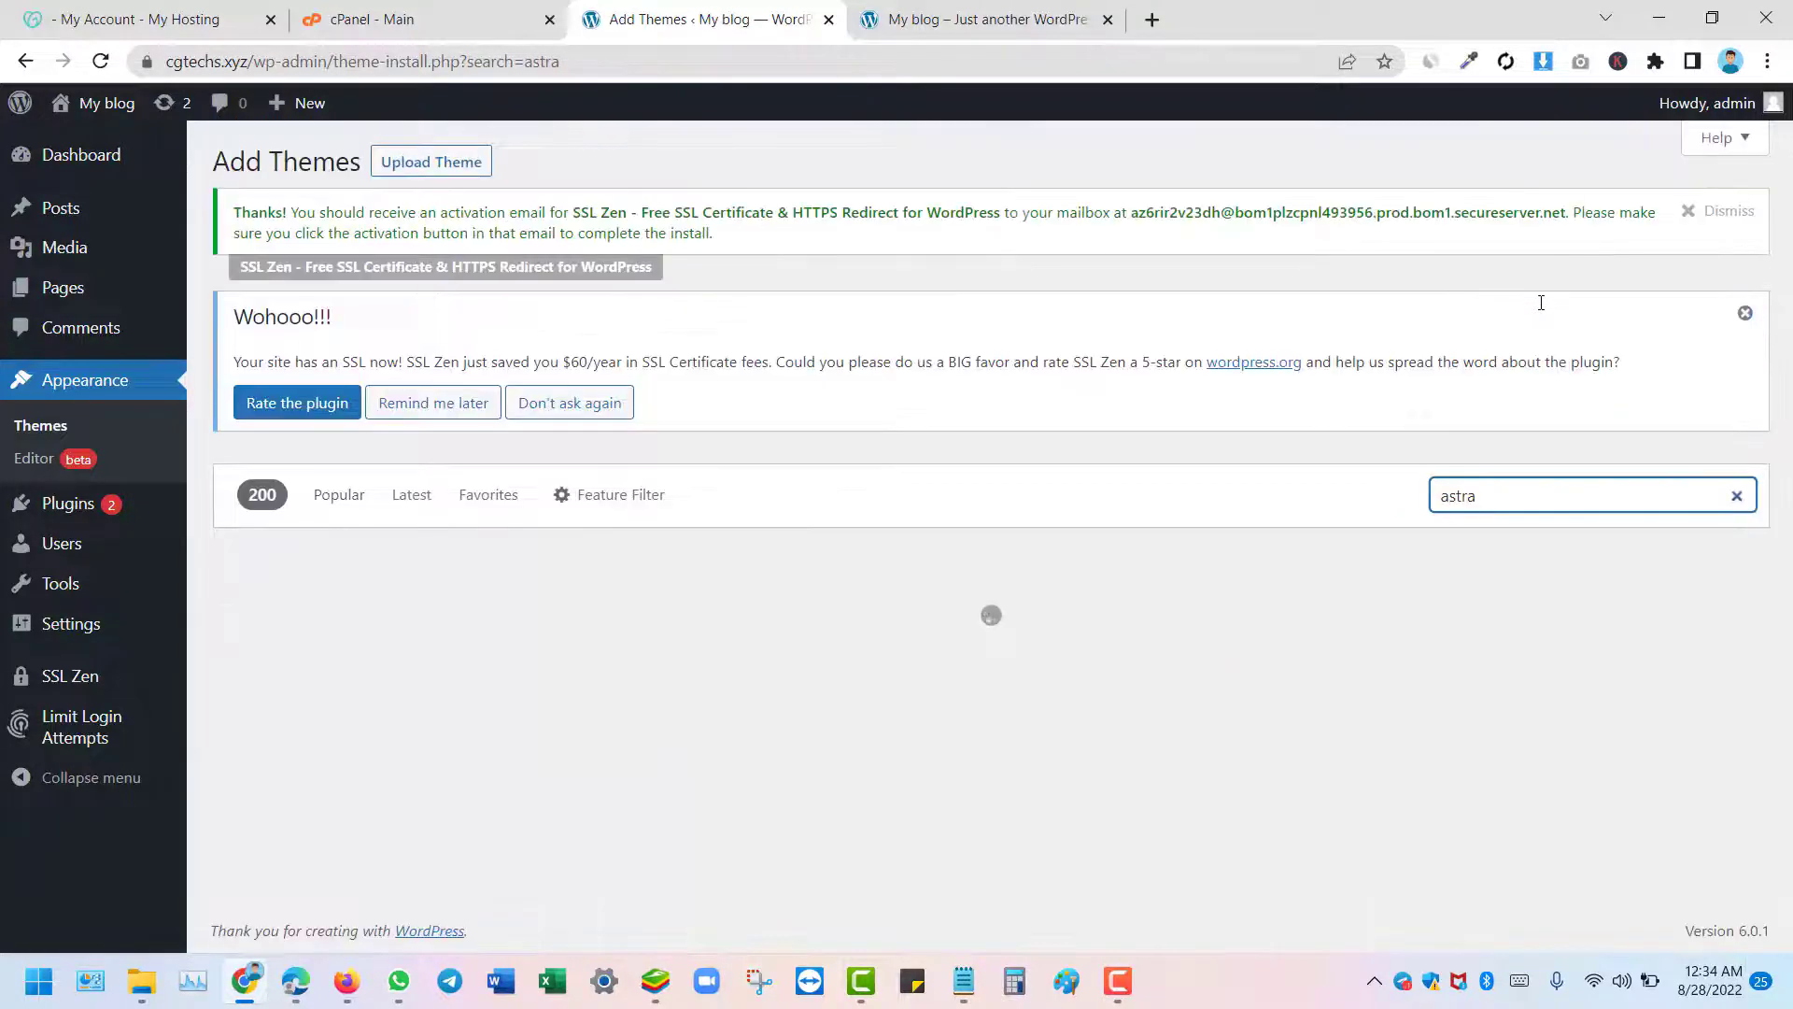
scroll(971, 355, down, 4)
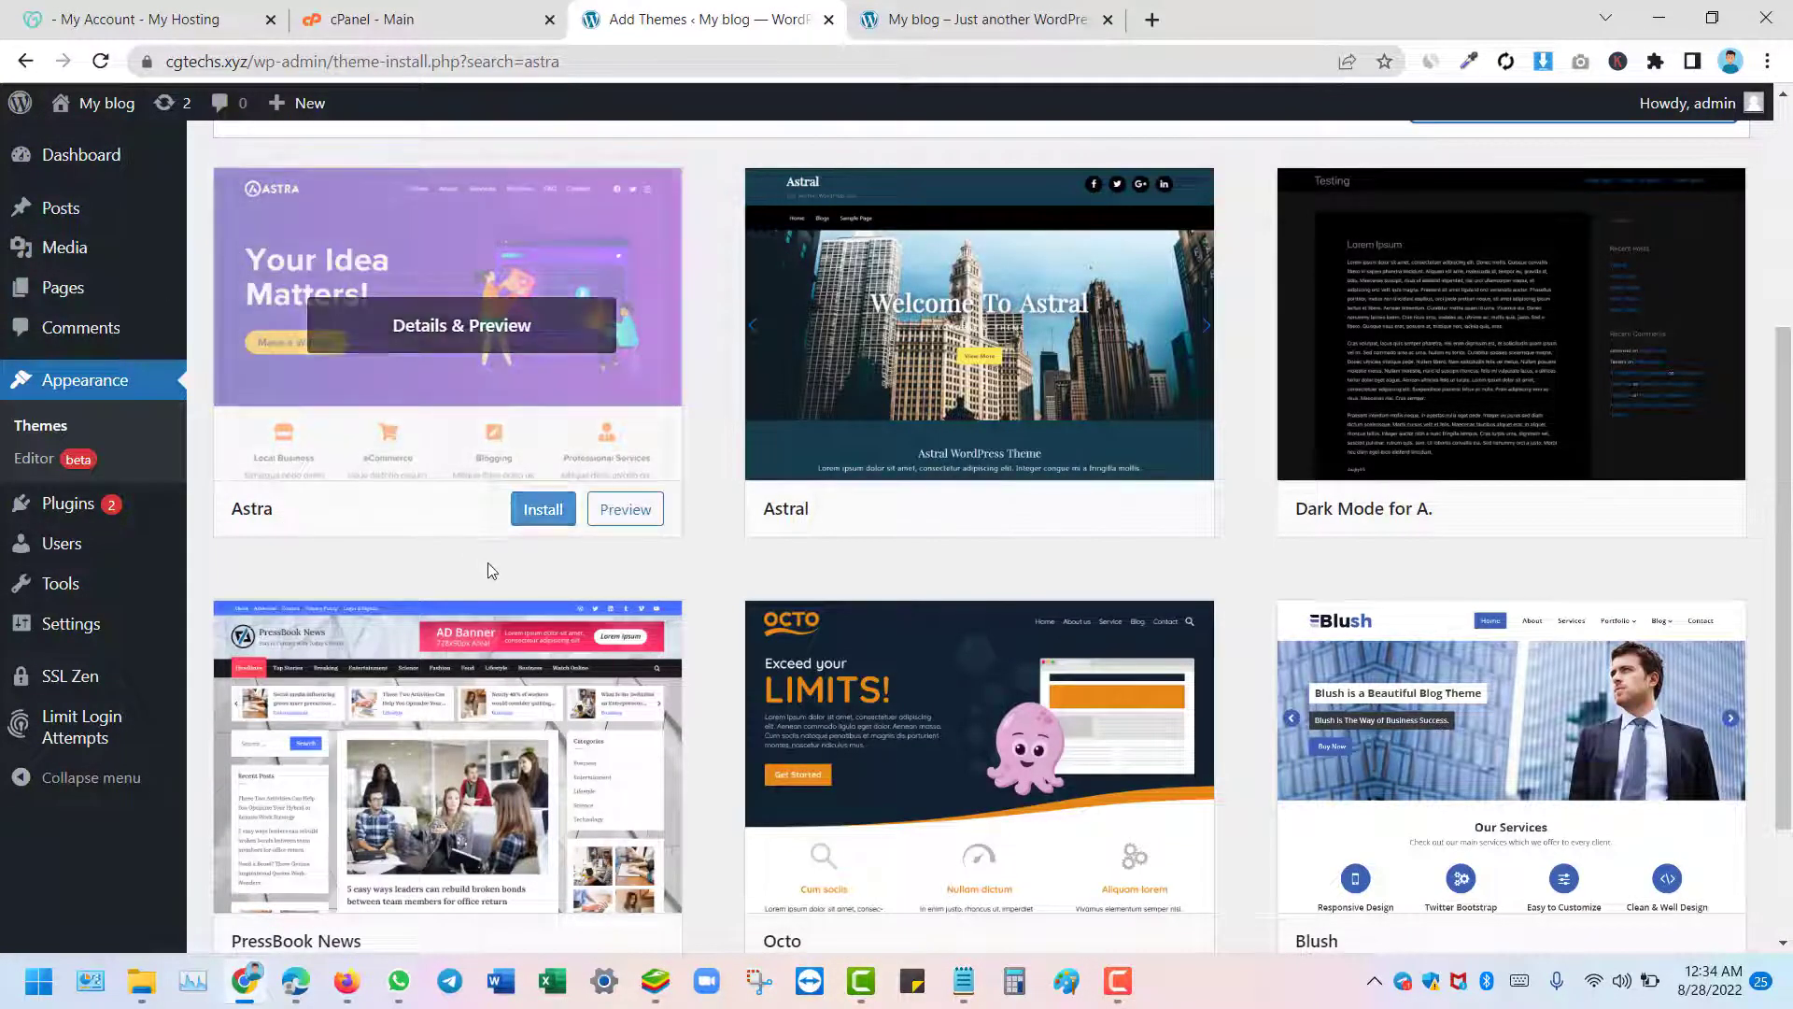
click(523, 515)
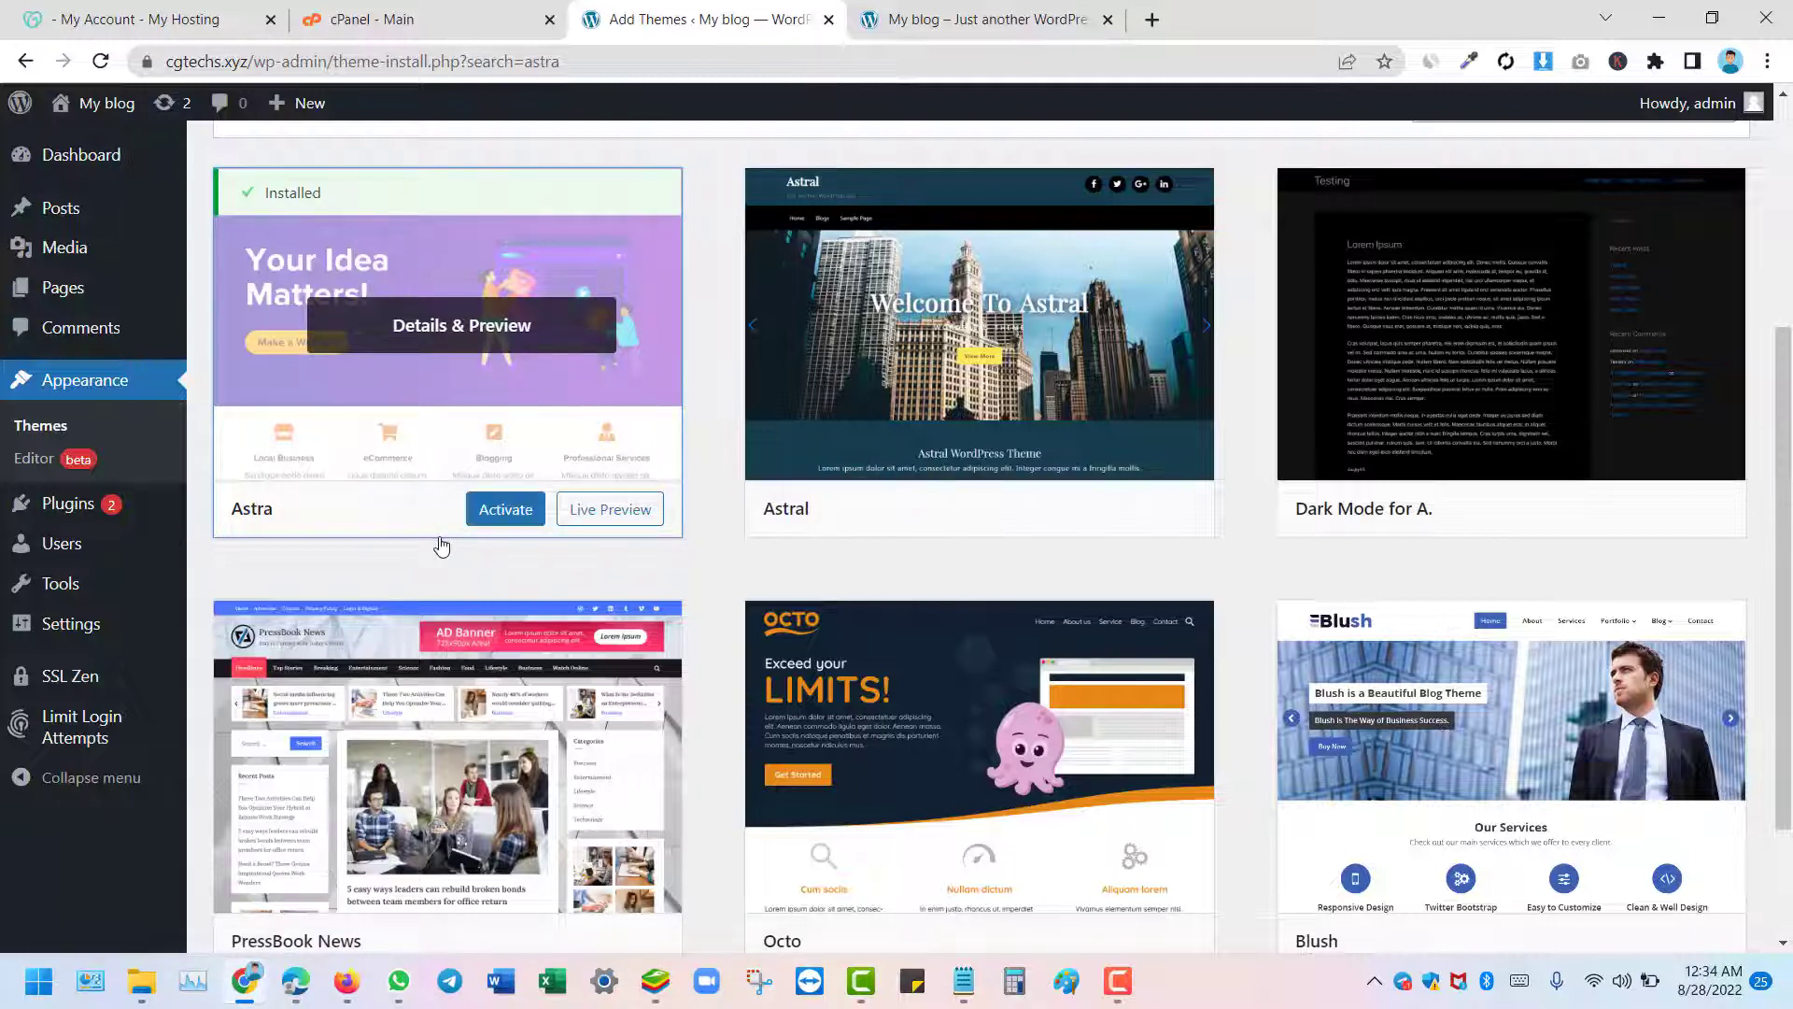
click(504, 510)
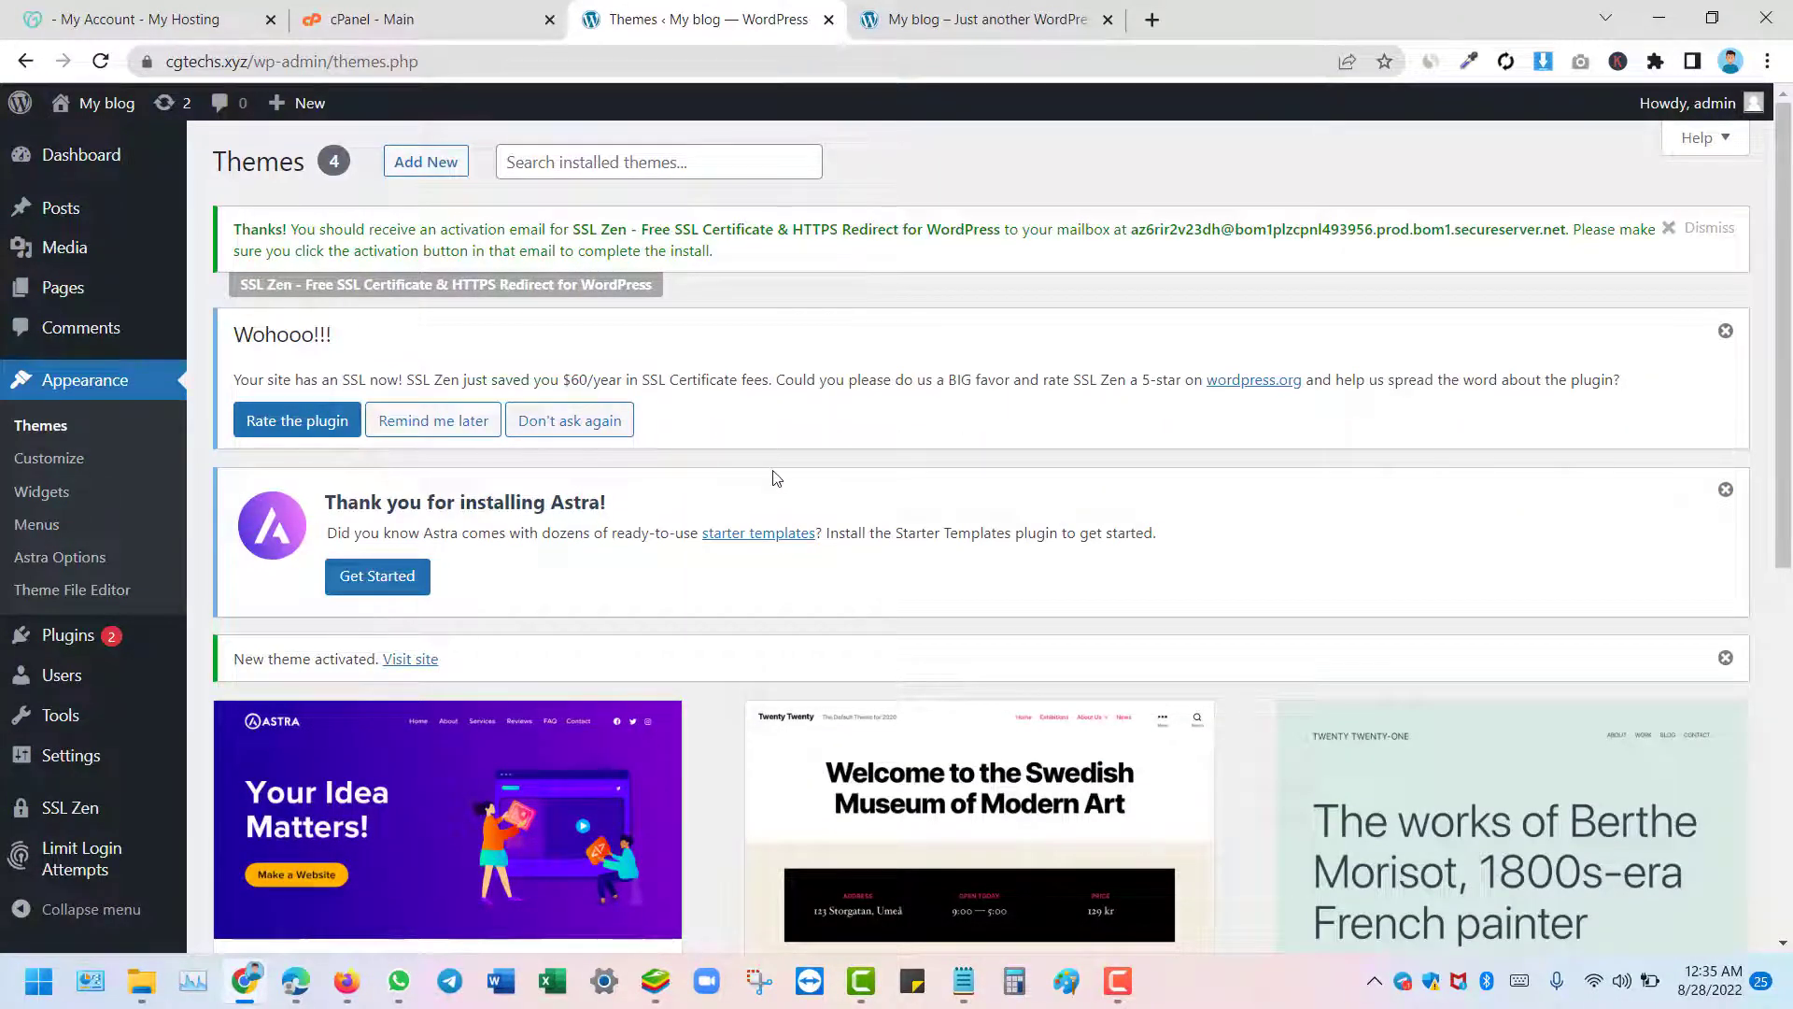
scroll(774, 479, down, 7)
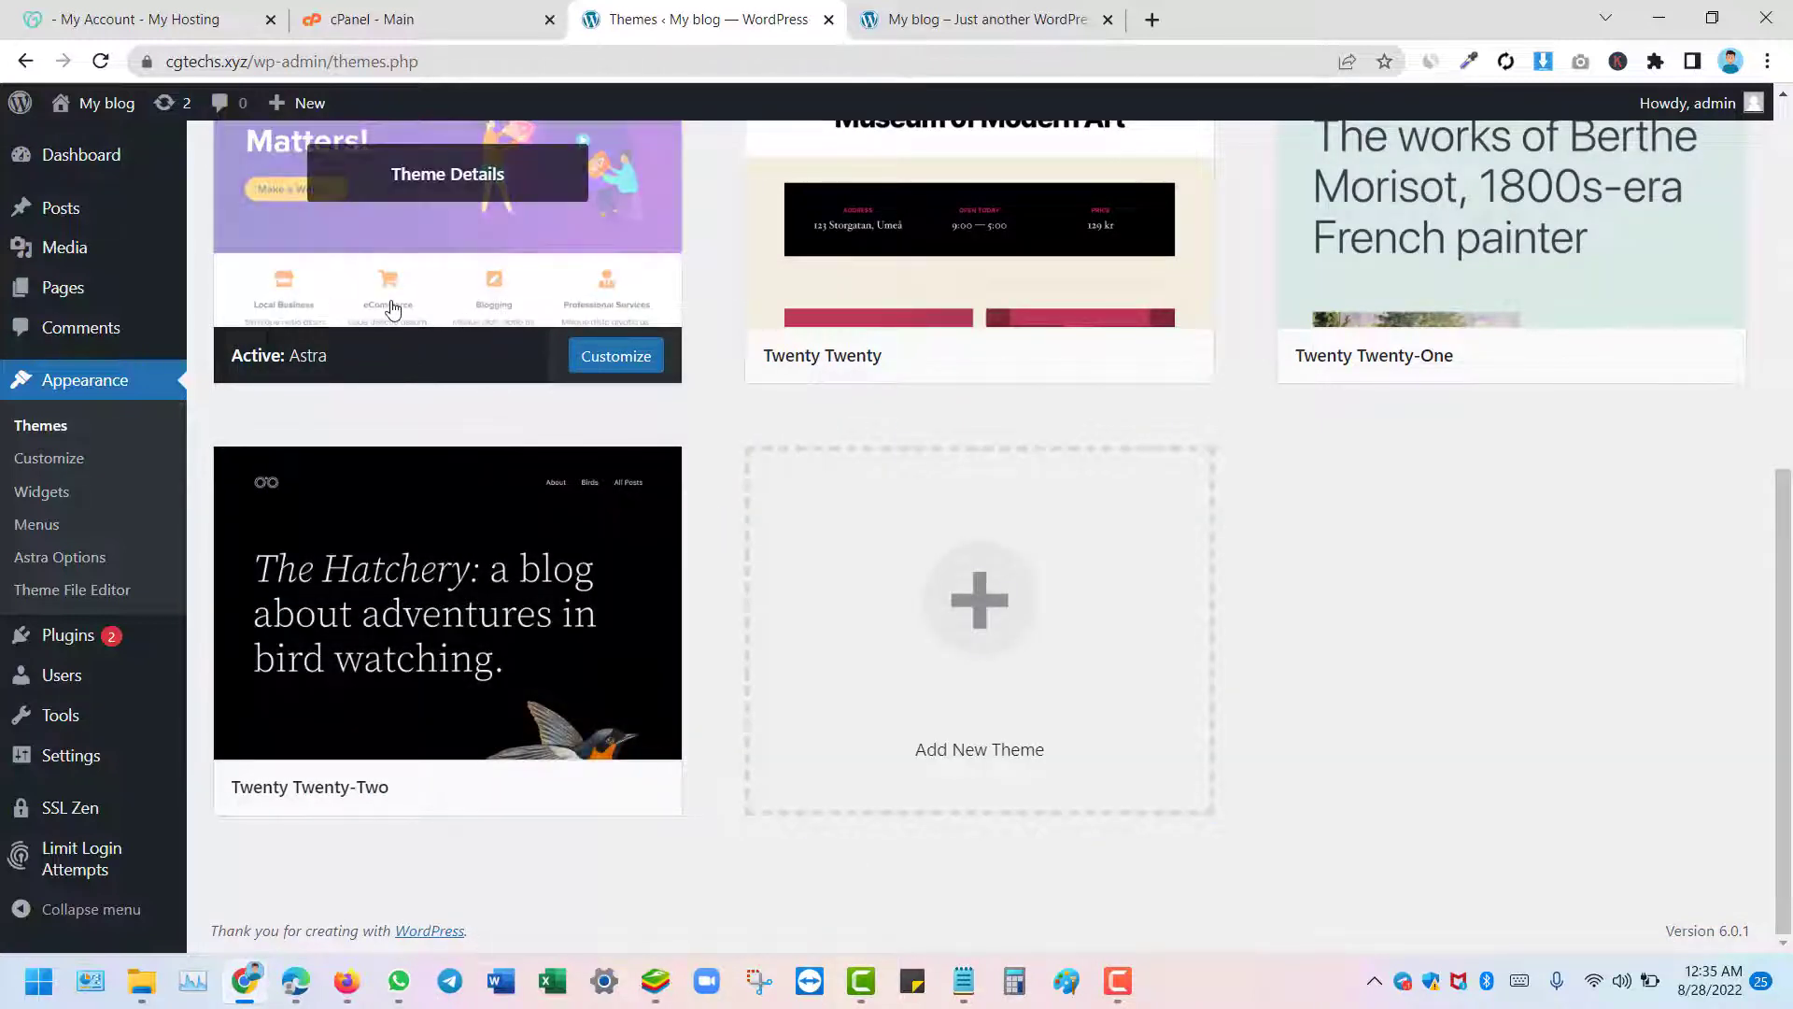
Change the site title to "CG Tech" in the general settings
mouse_move(98, 119)
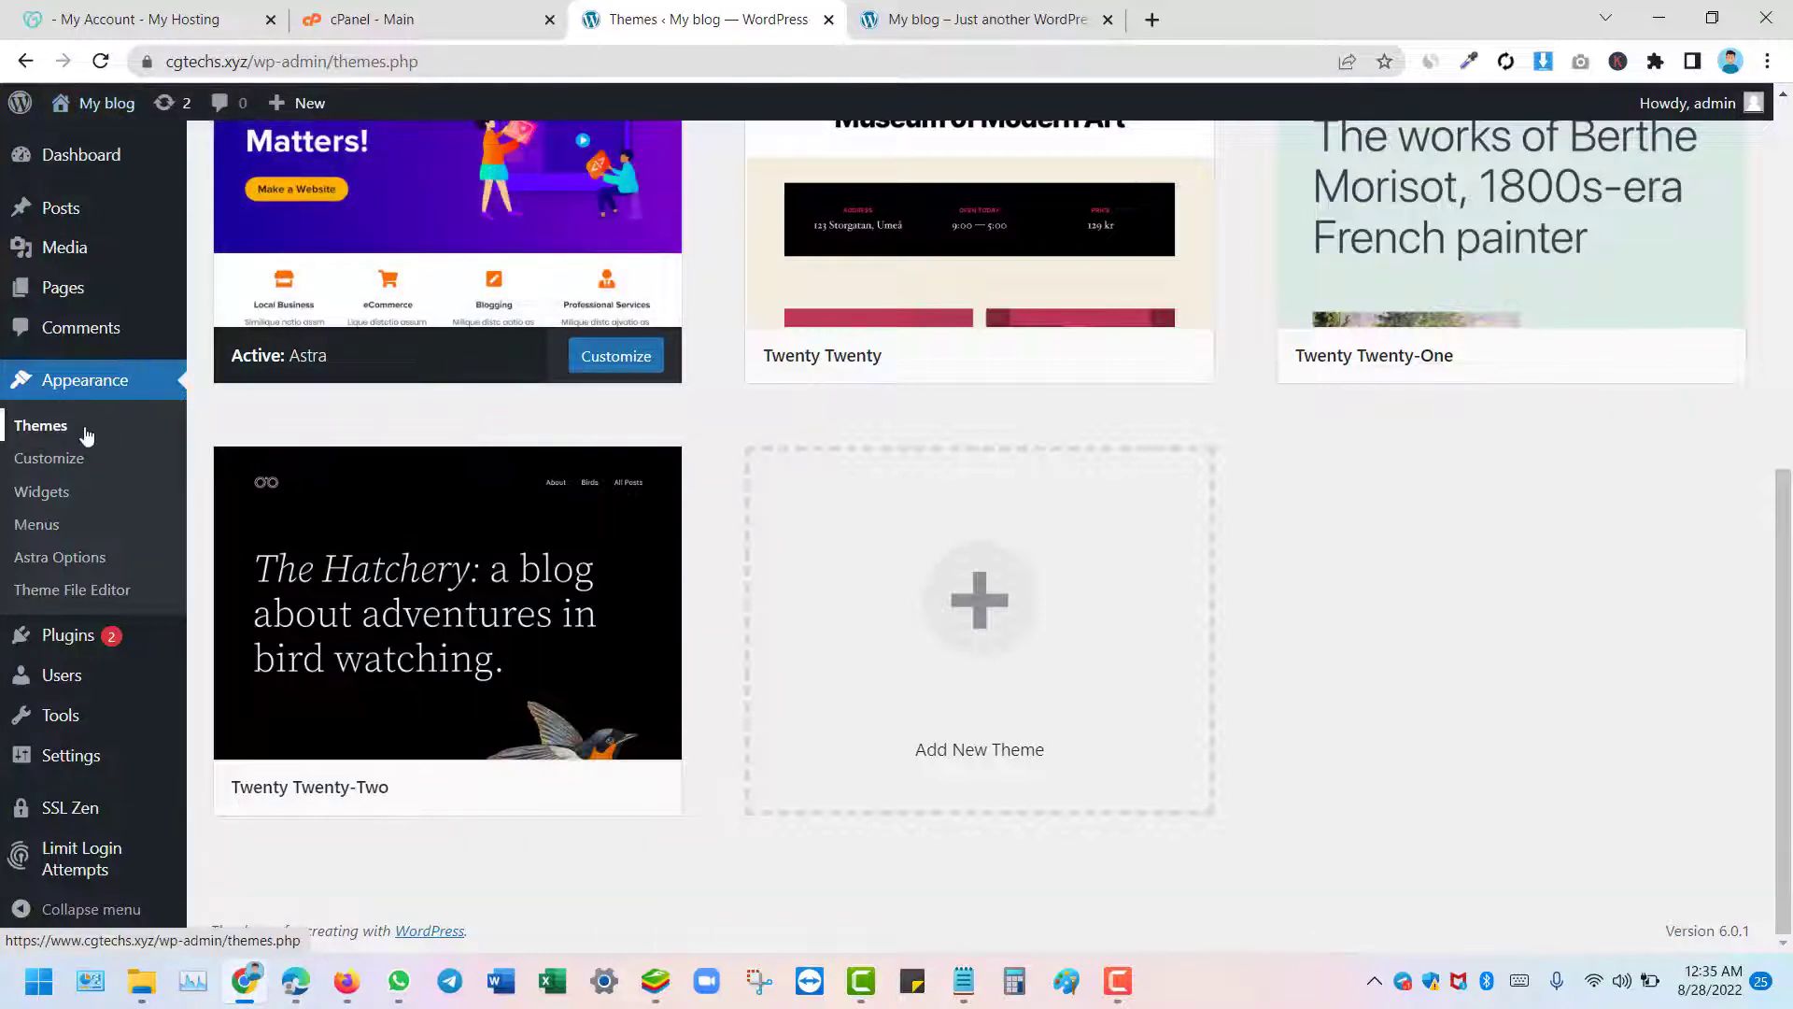
mouse_move(46, 760)
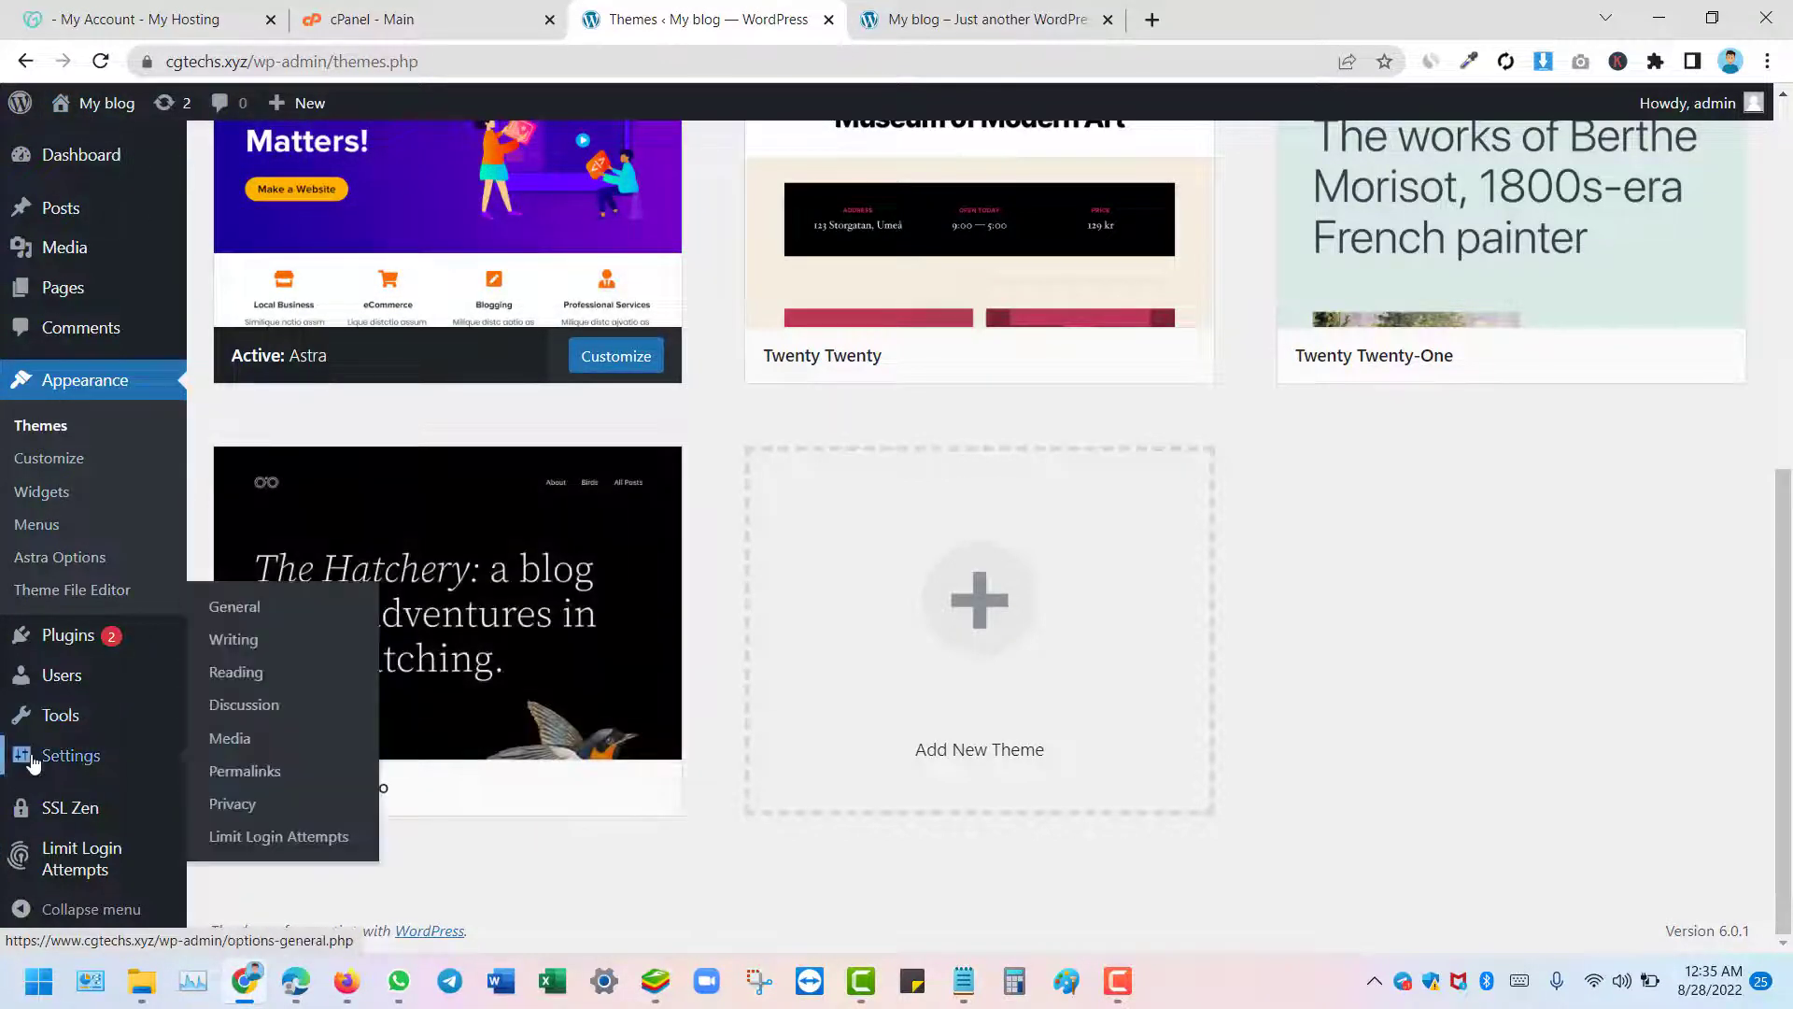
click(236, 615)
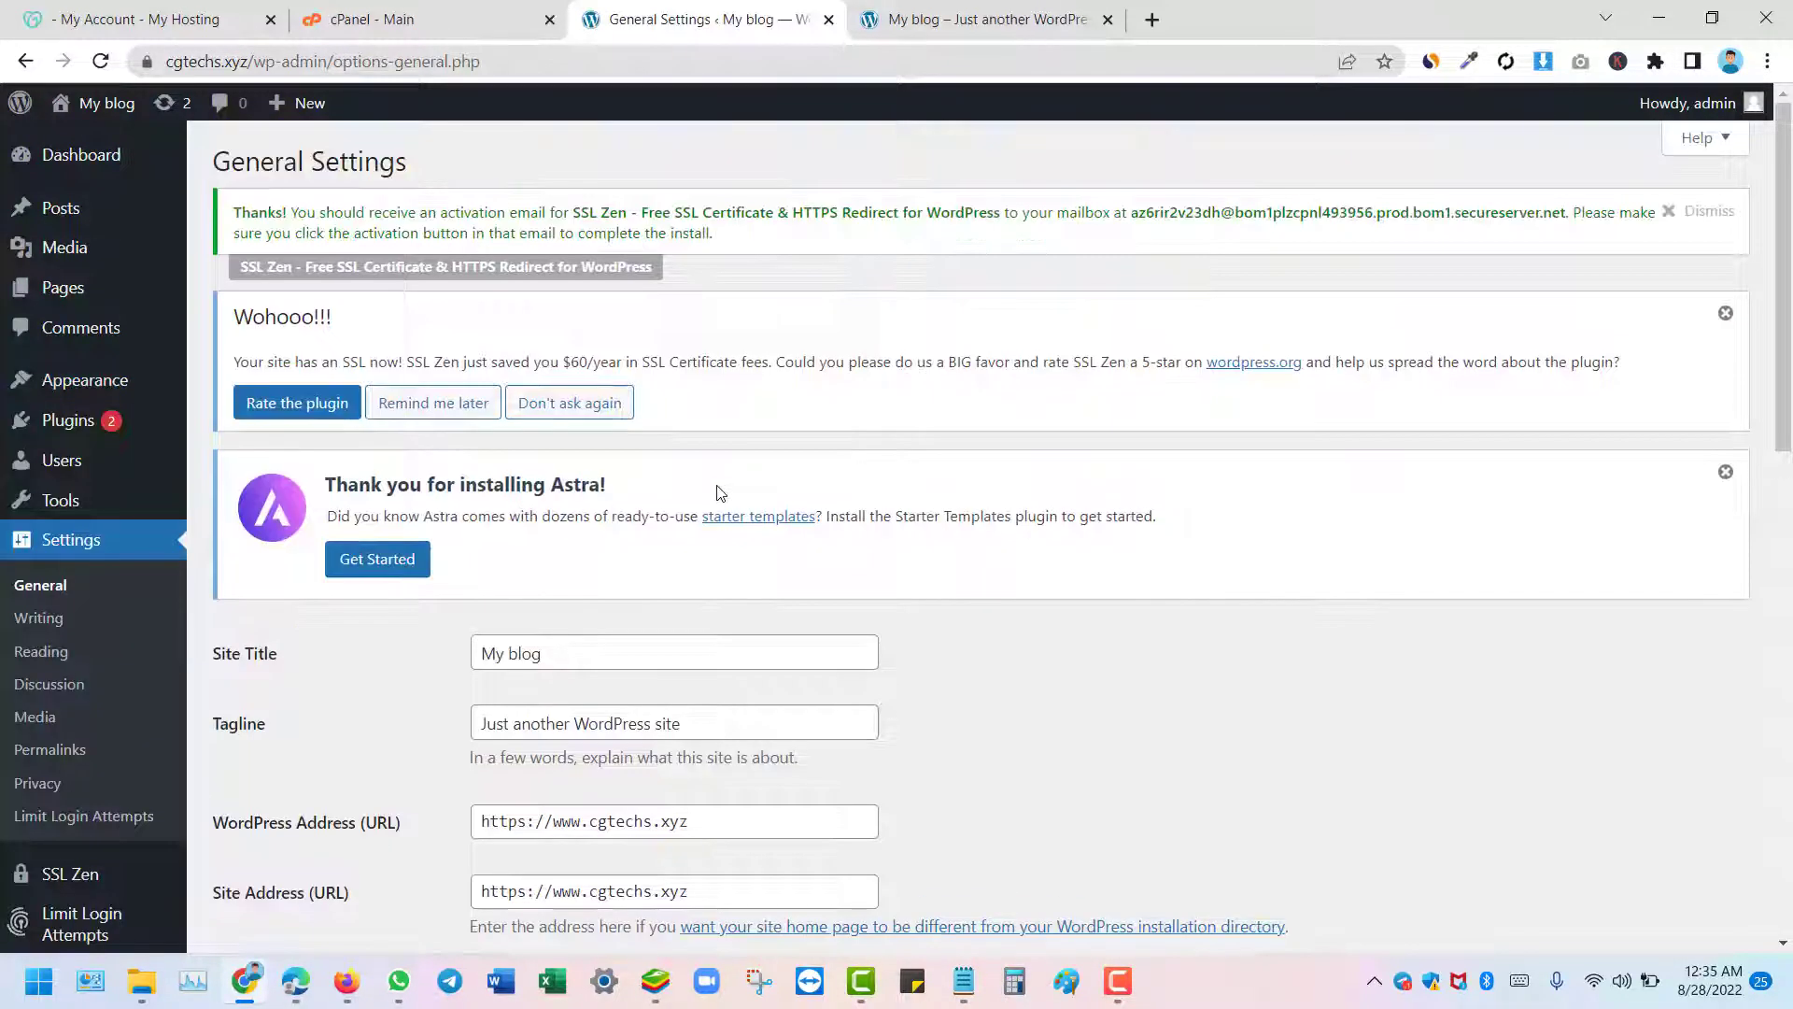
scroll(691, 467, down, 5)
scroll(407, 338, up, 2)
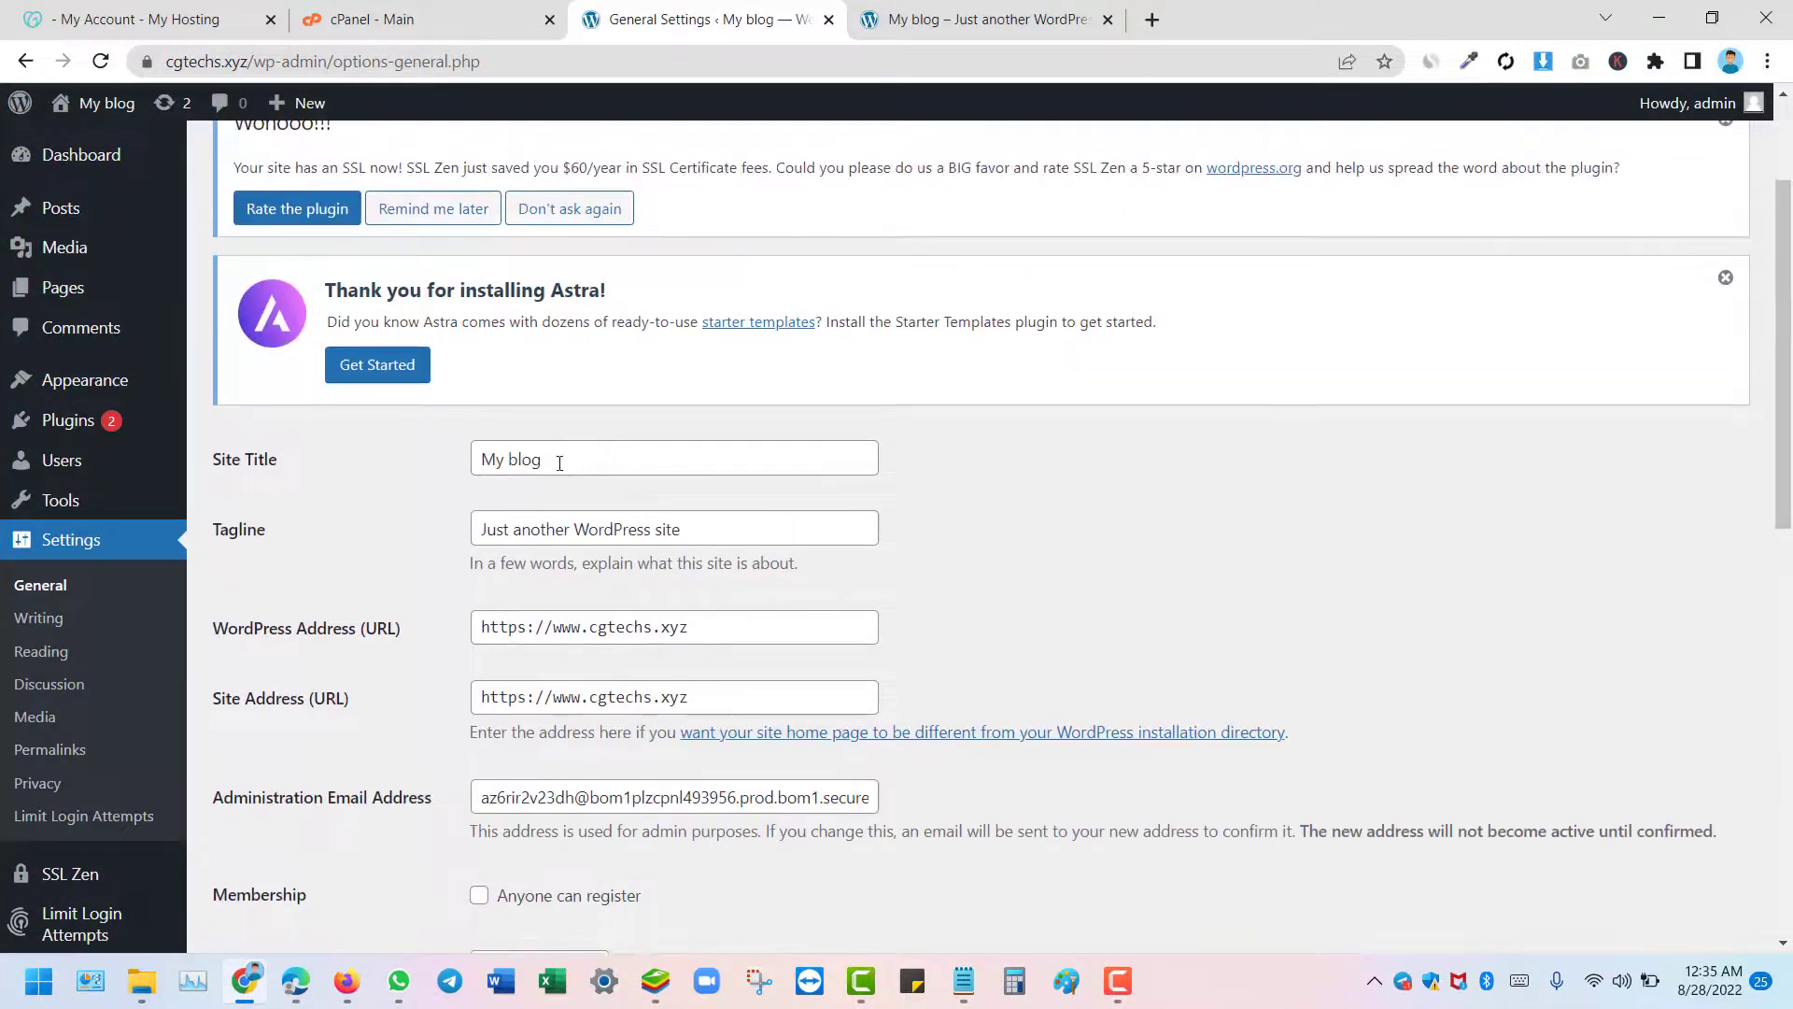
drag(560, 464, 462, 467)
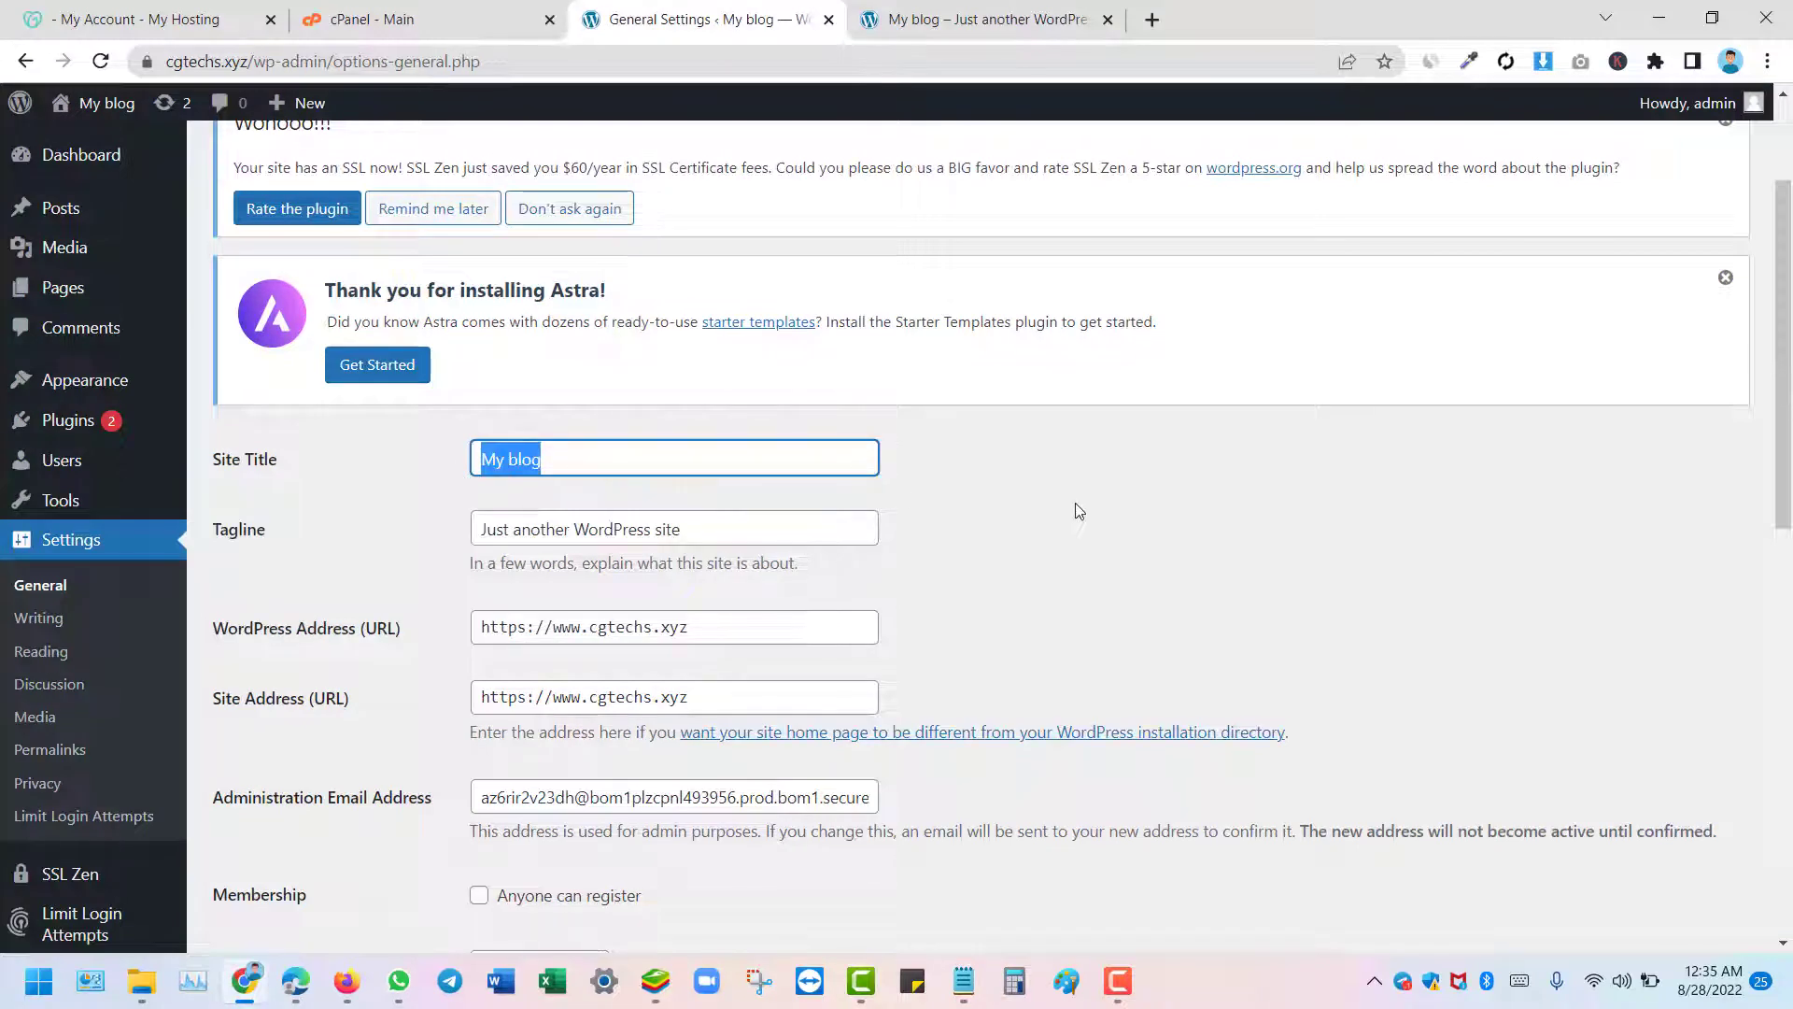
text(C)
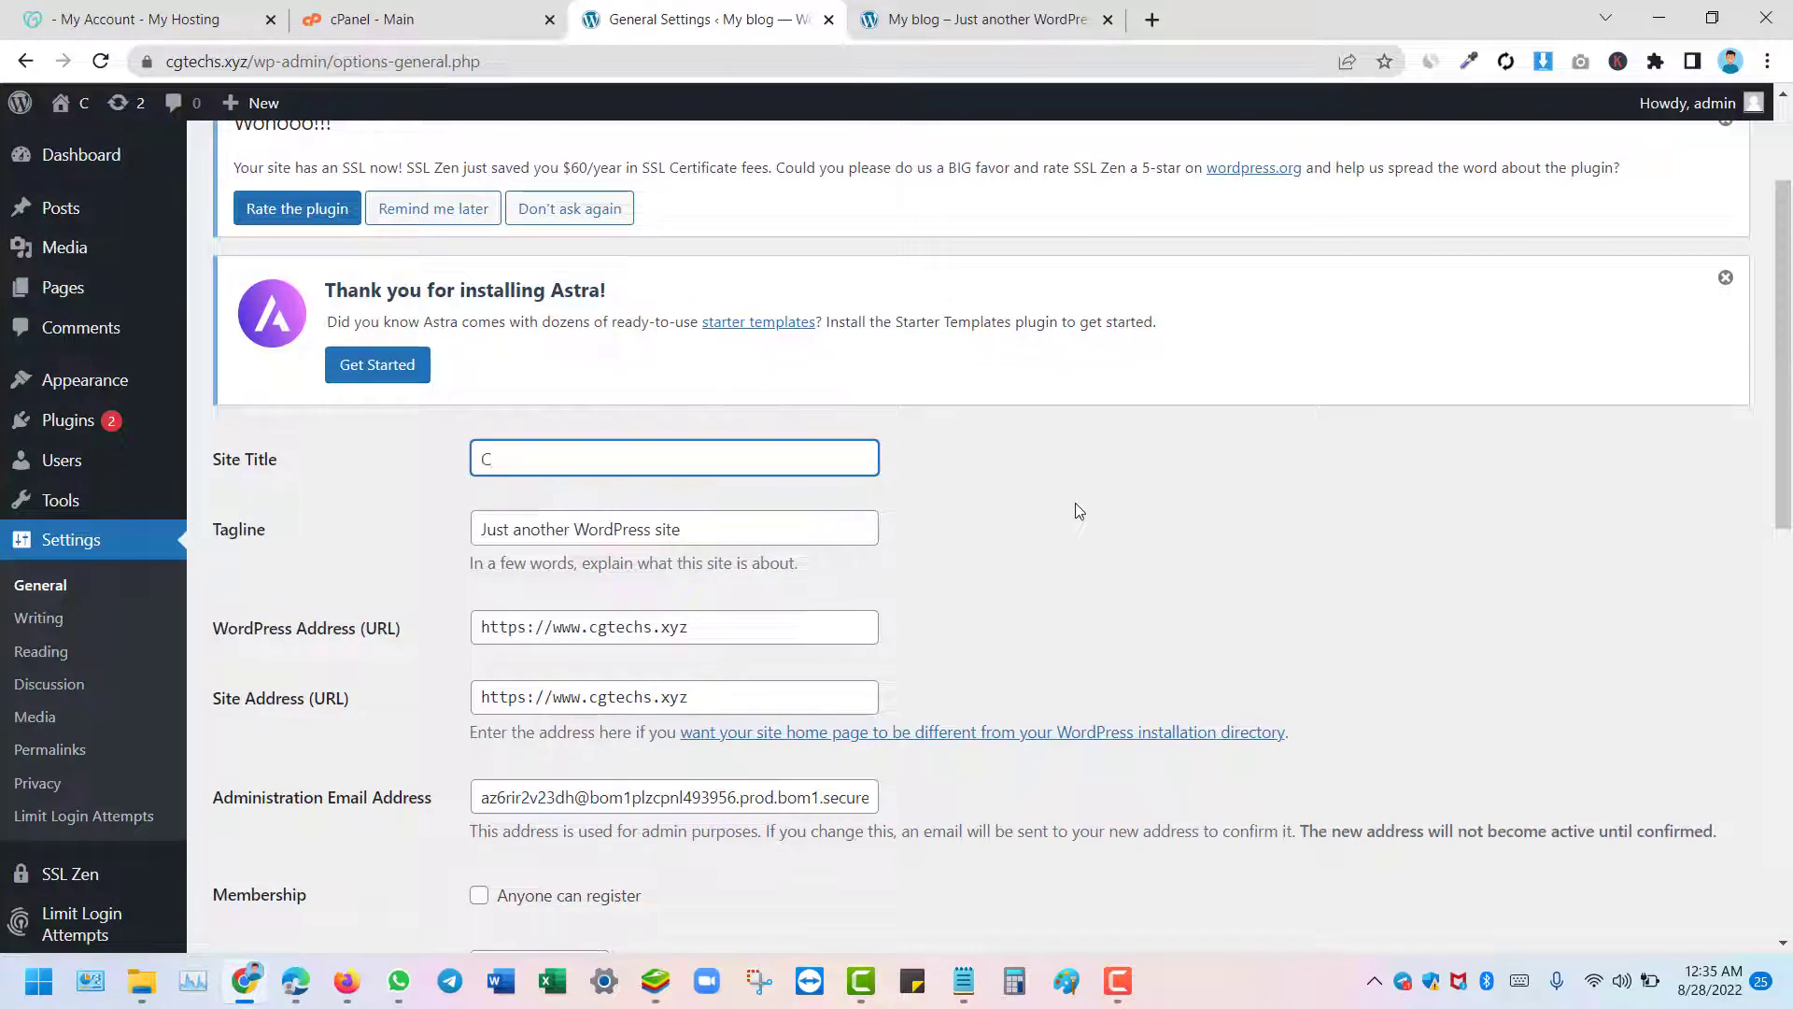
text(G Te)
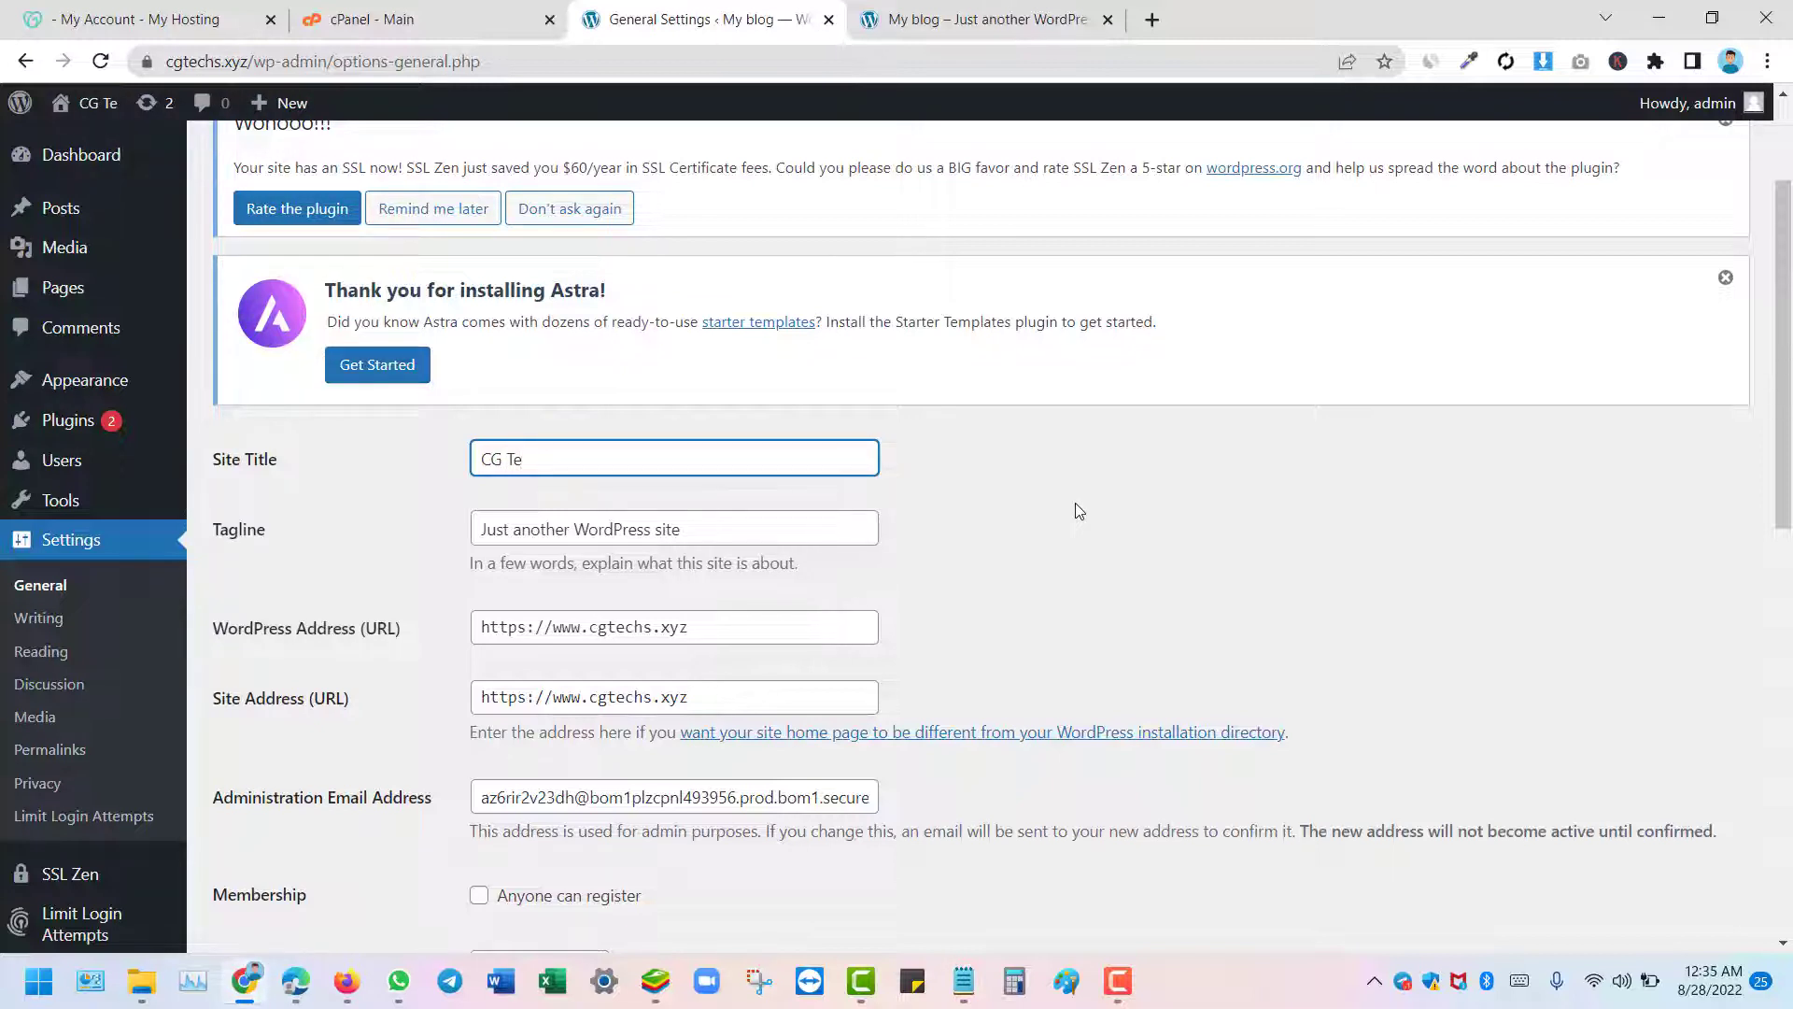
text(ch)
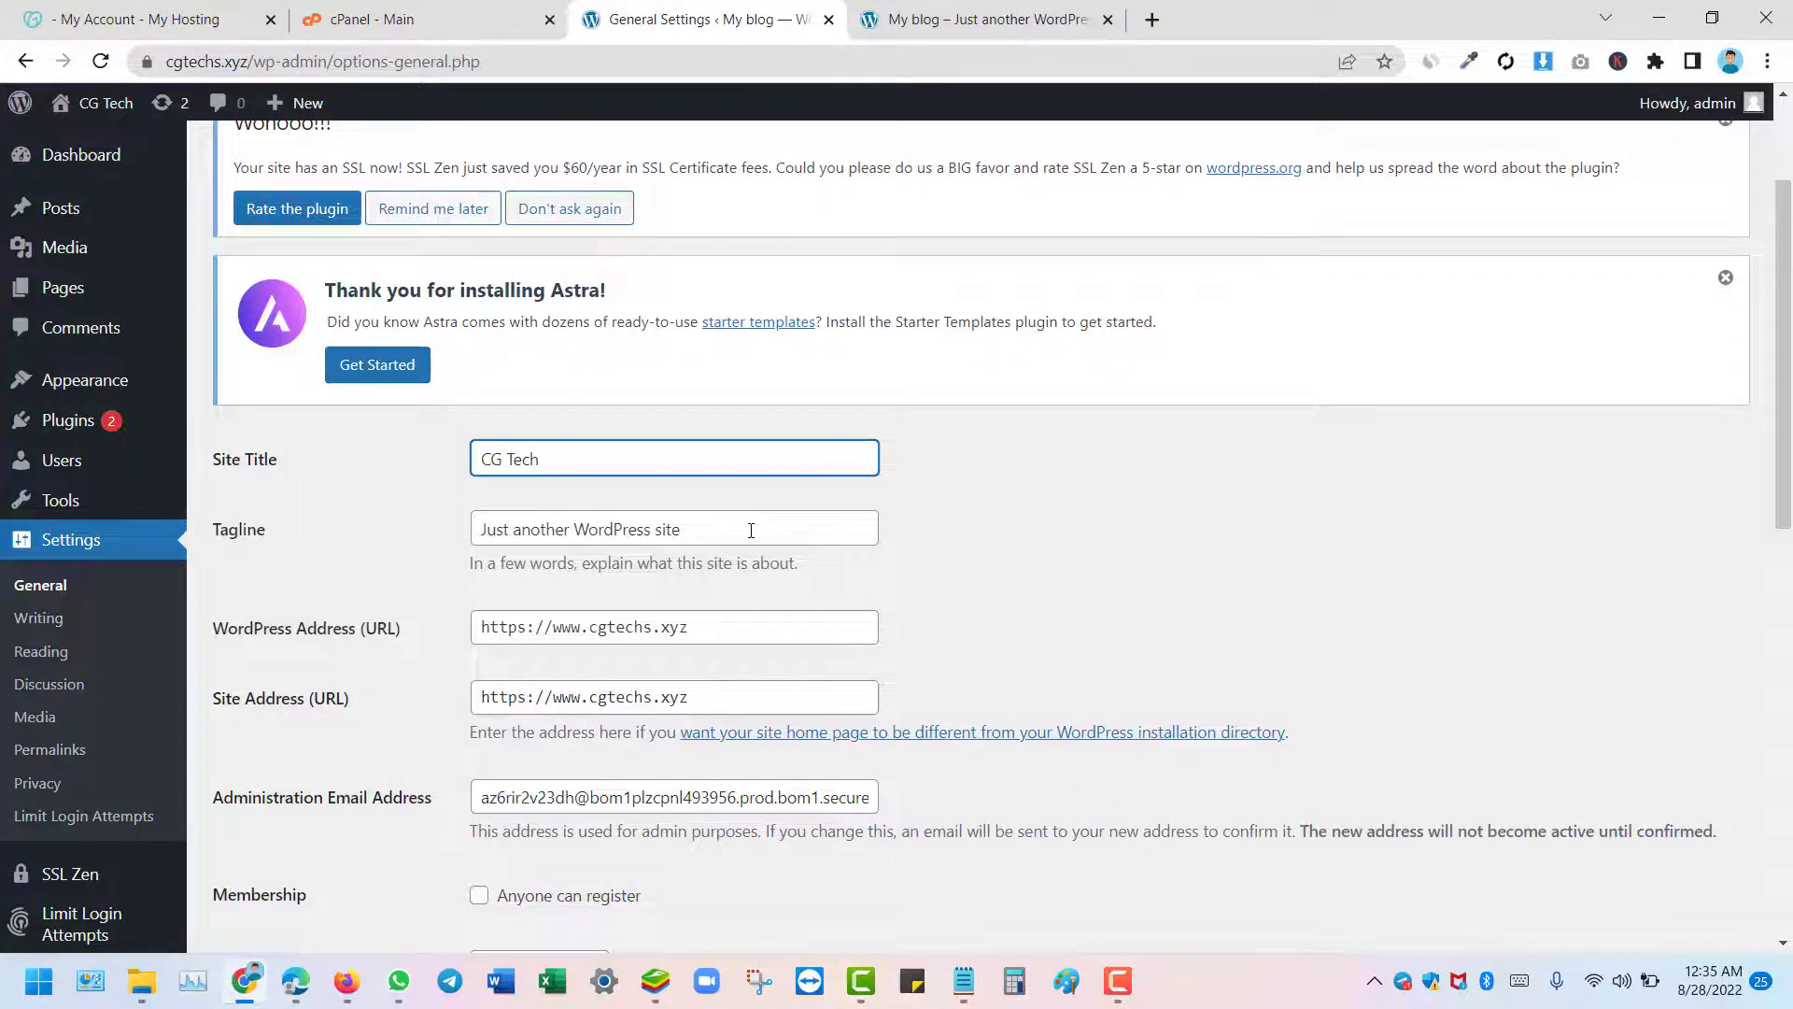
Clear the default tagline text in the general settings so the field is empty
double_click(706, 534)
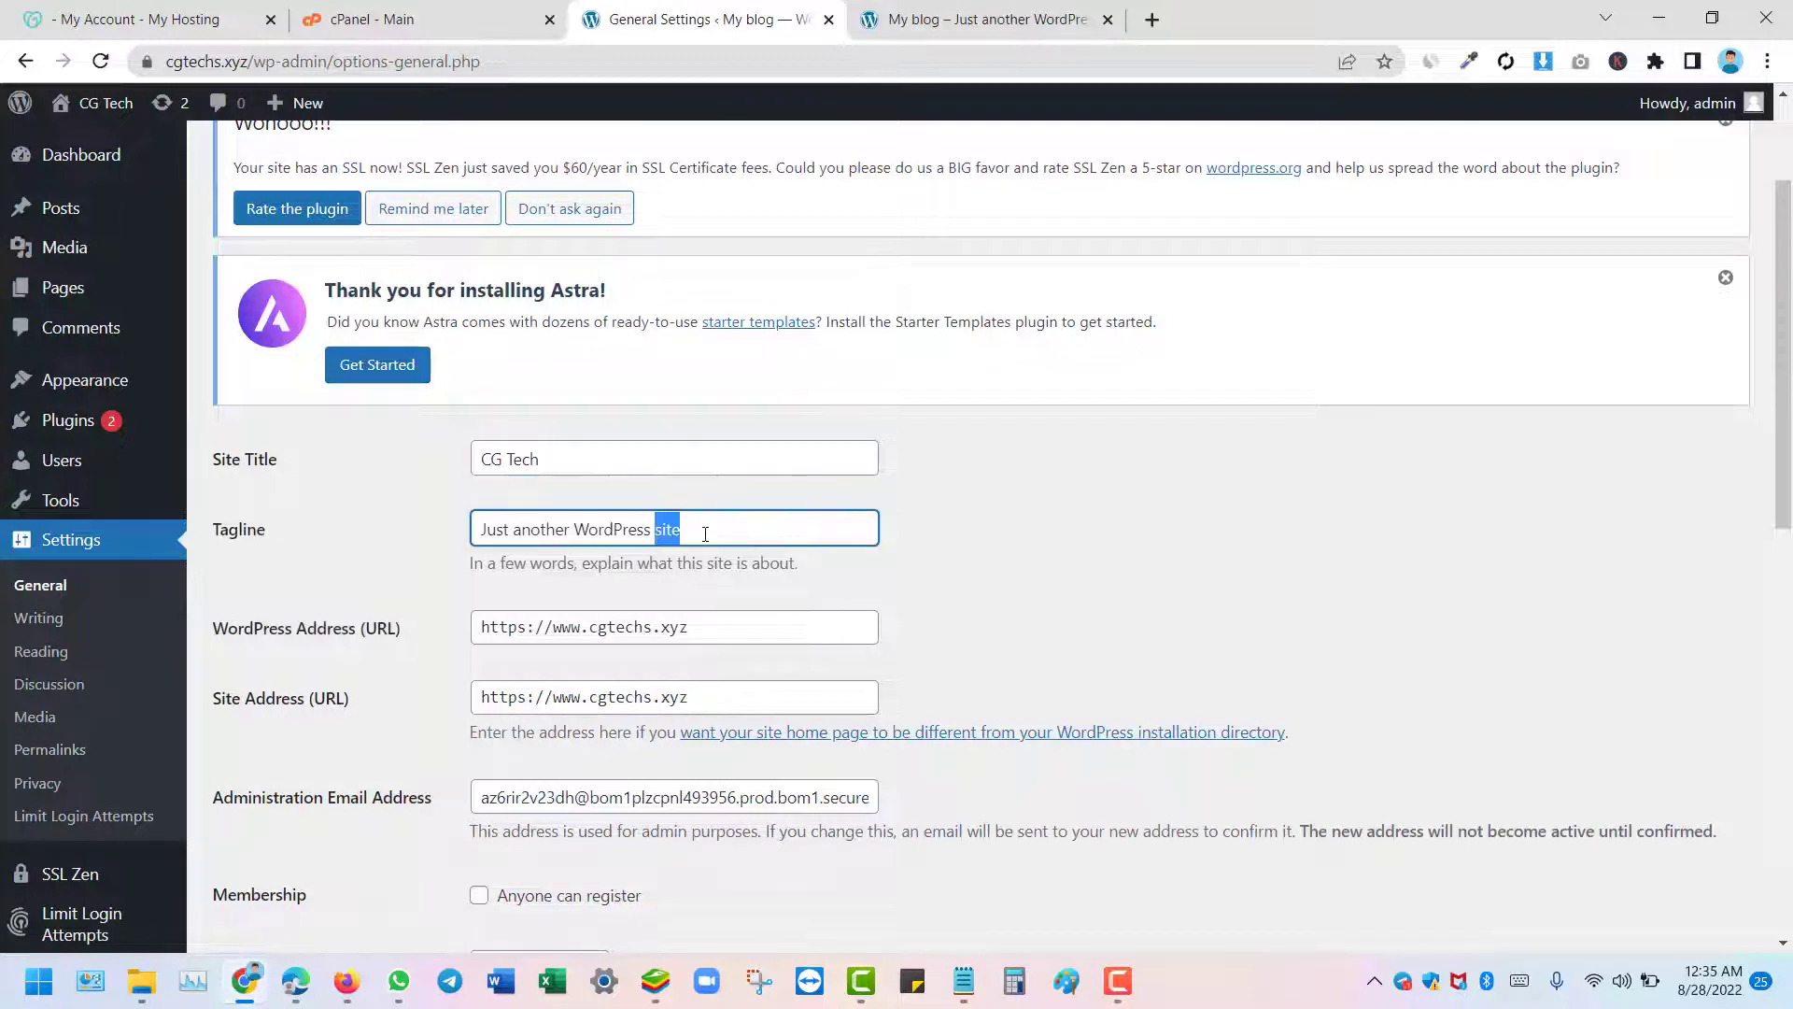
key(BackSpace)
key(BackSpace)
key(BackSpace)
key(BackSpace)
key(BackSpace)
key(BackSpace)
key(BackSpace)
key(BackSpace)
key(BackSpace)
key(BackSpace)
key(BackSpace)
key(BackSpace)
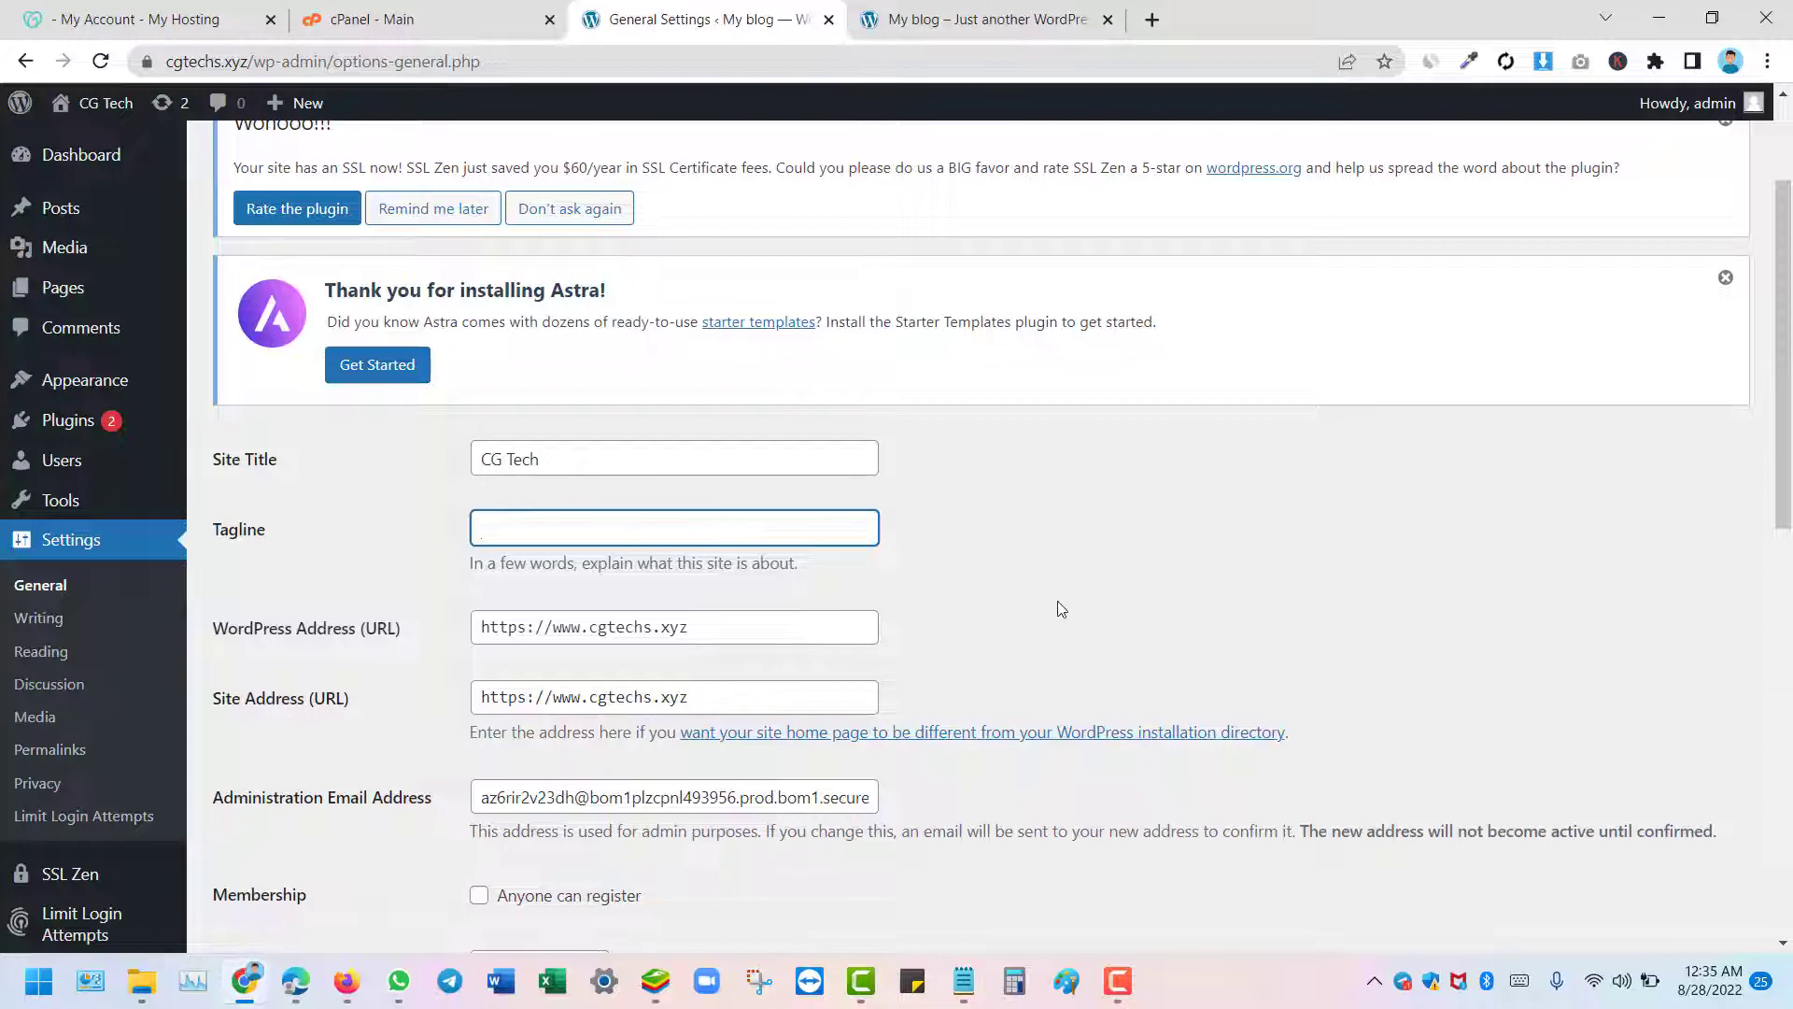
click(1058, 610)
Set the site's timezone to UTC+5:30 and save the general settings
scroll(691, 625, down, 4)
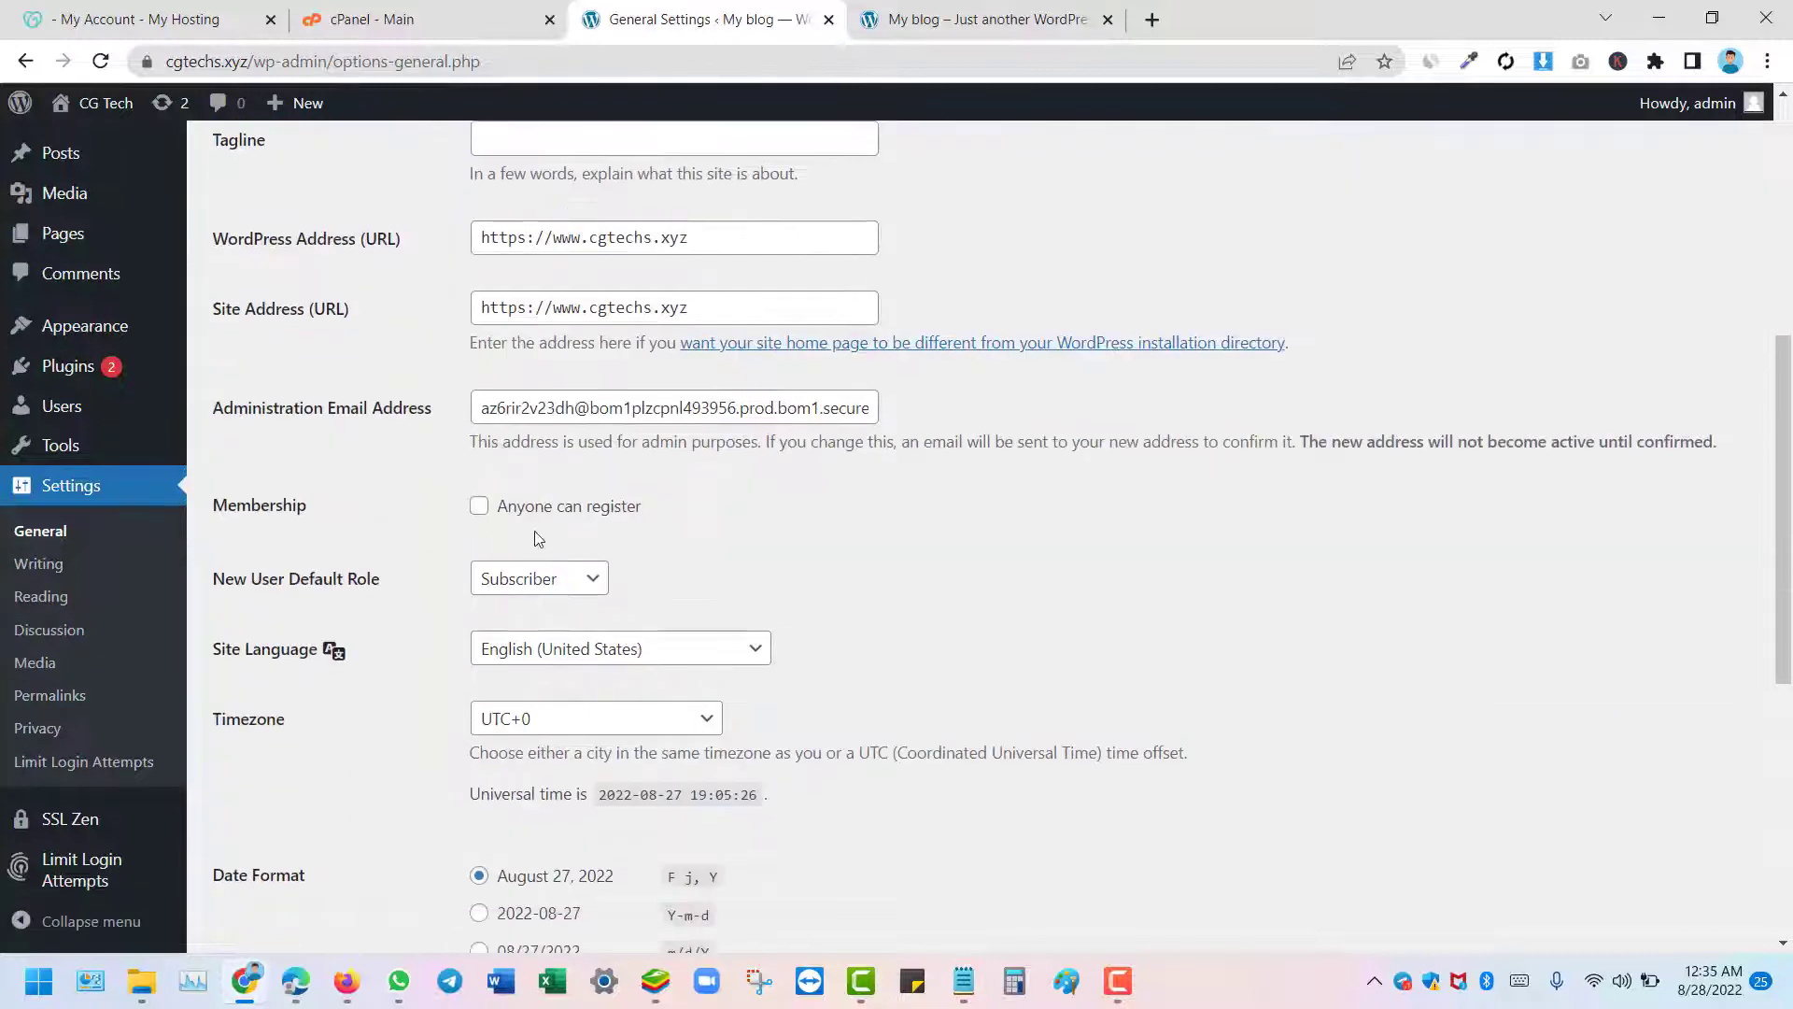
scroll(609, 505, down, 5)
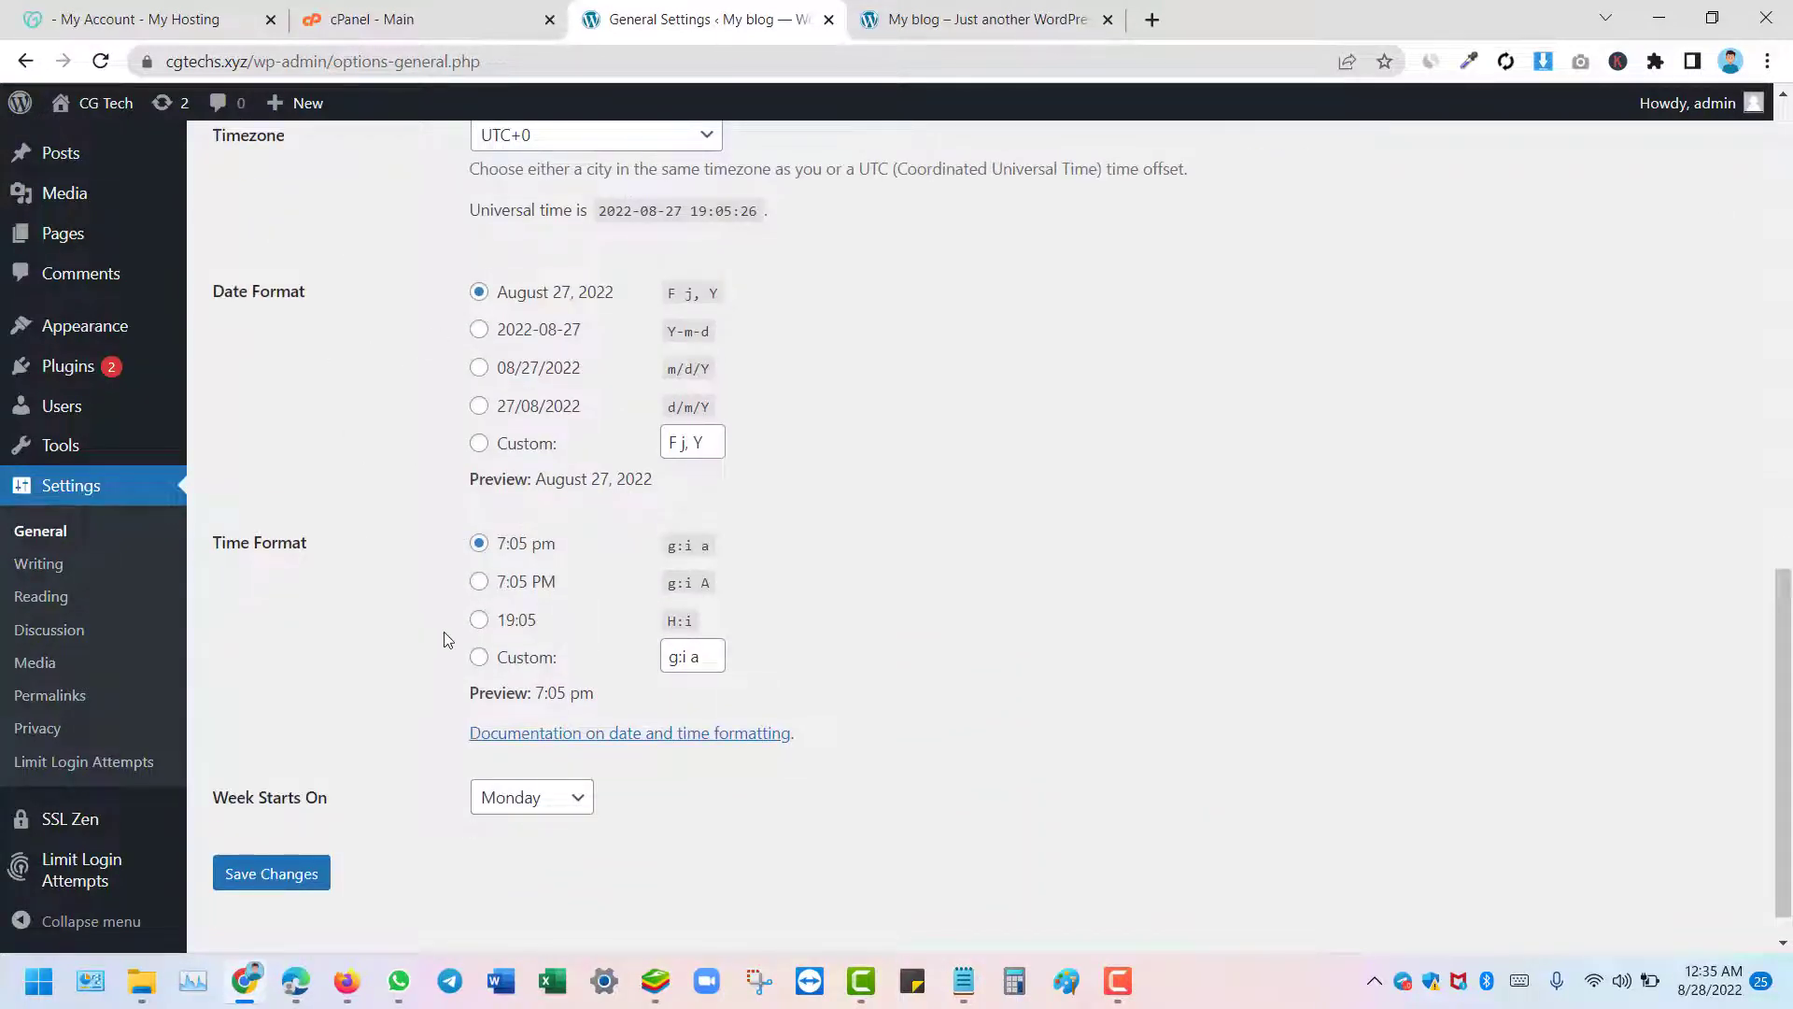
scroll(551, 598, up, 2)
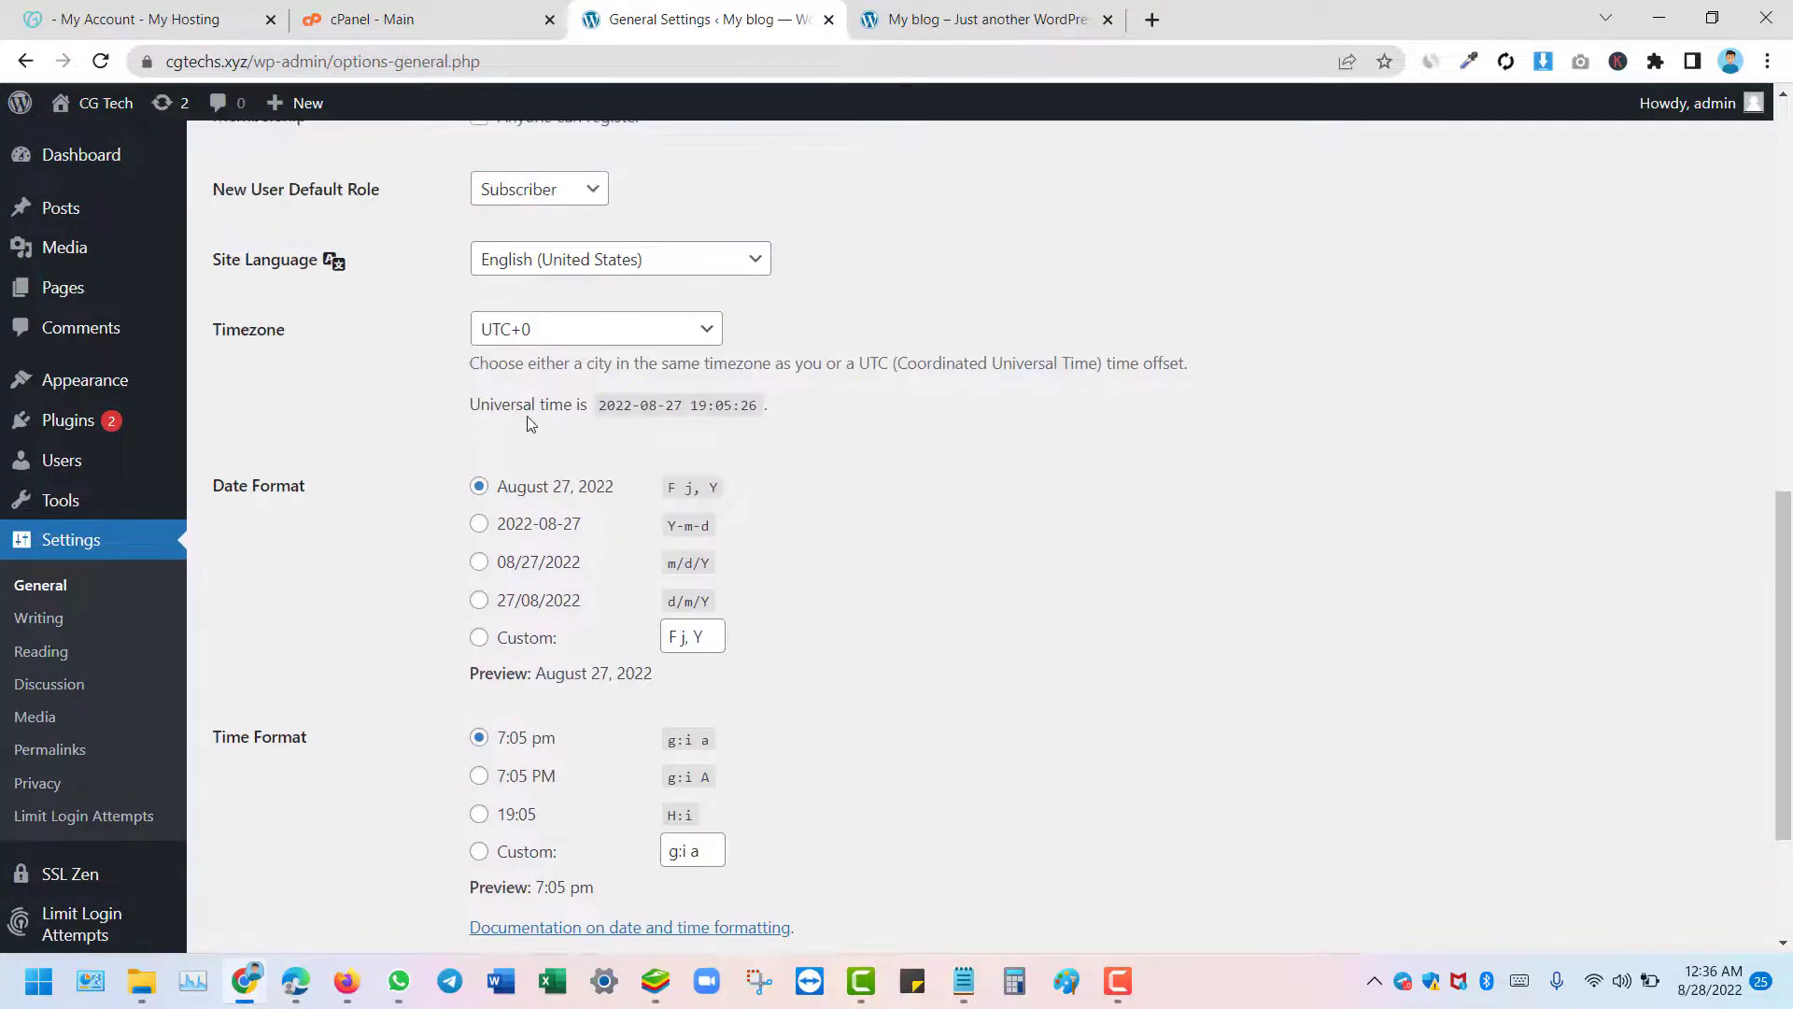
scroll(526, 417, up, 2)
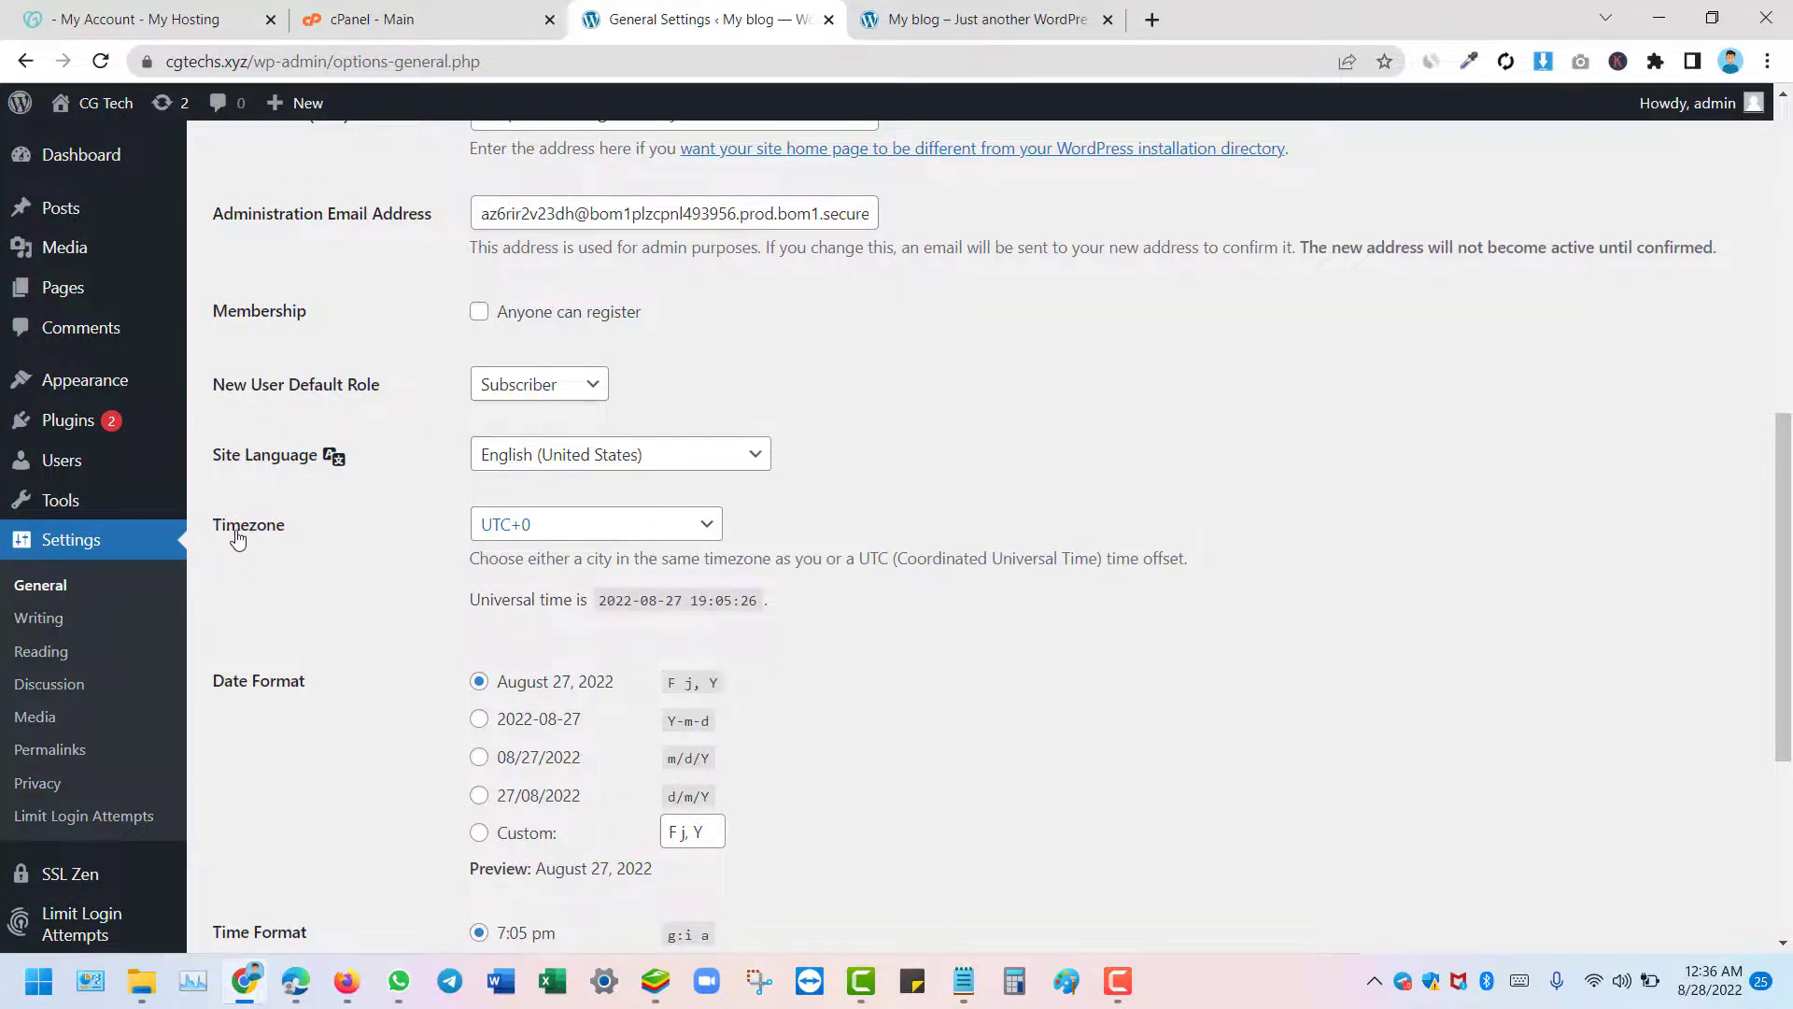
click(598, 529)
scroll(563, 472, up, 6)
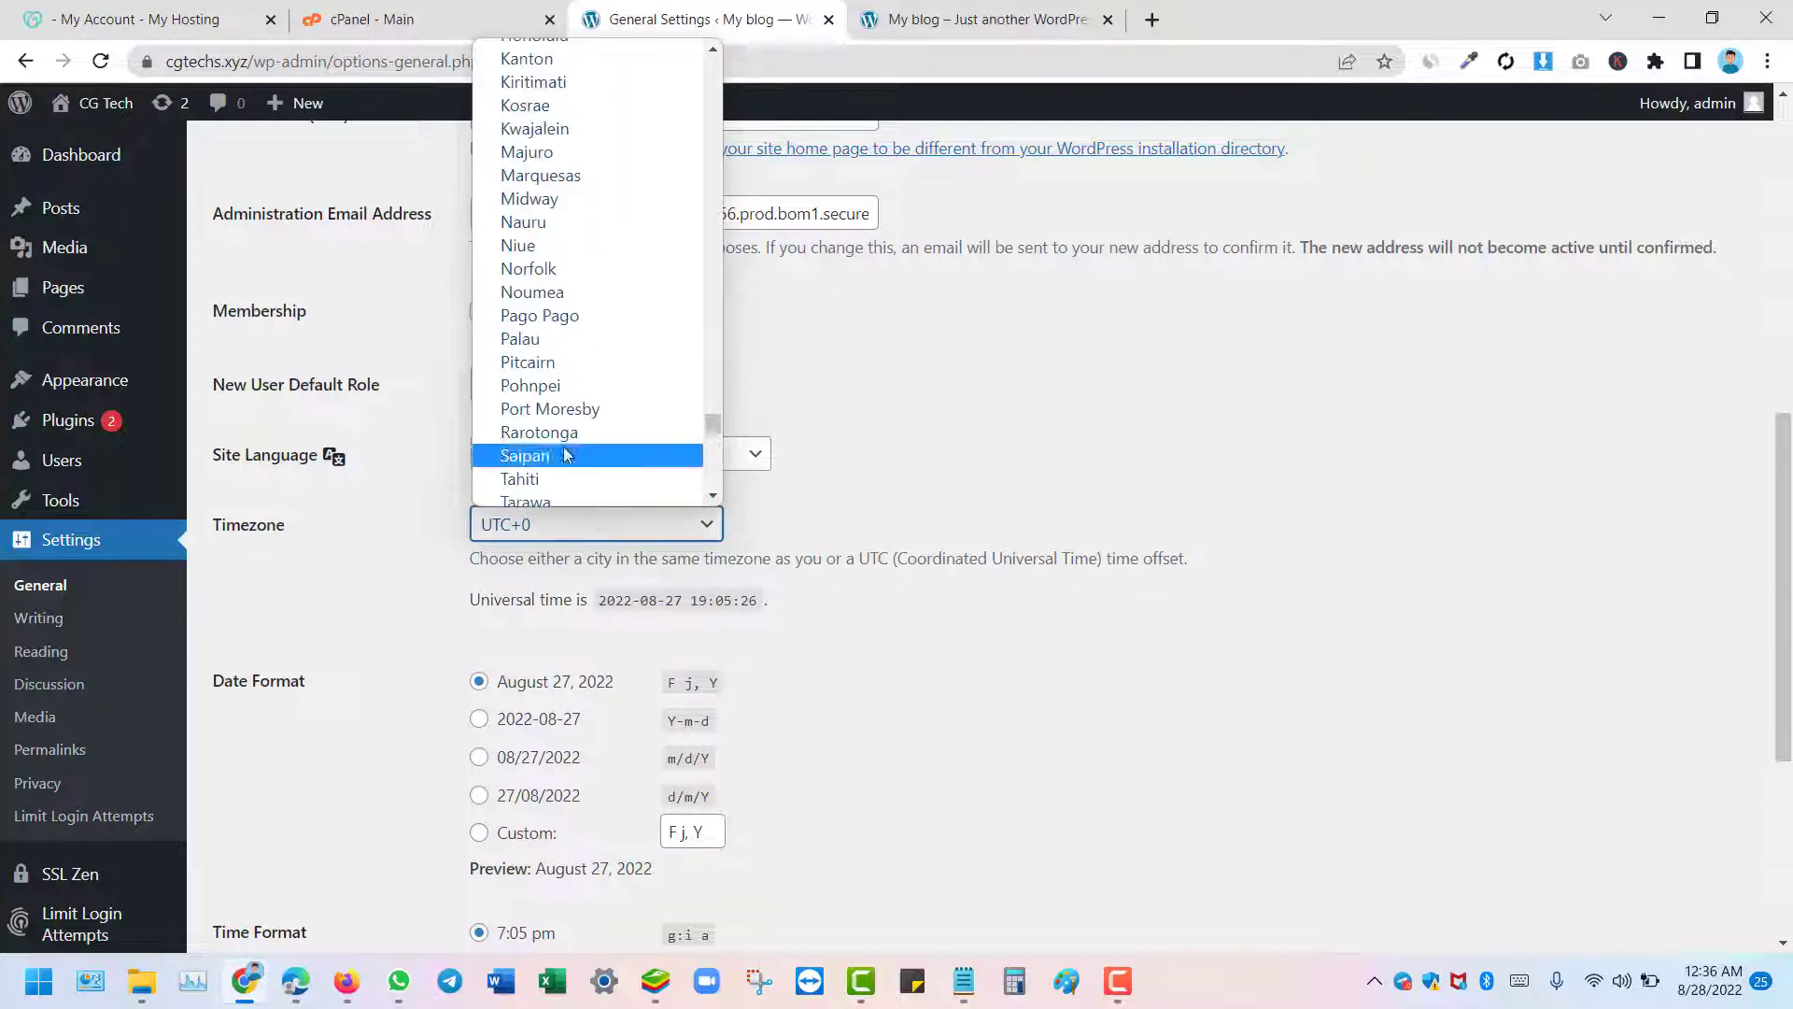
scroll(562, 377, down, 10)
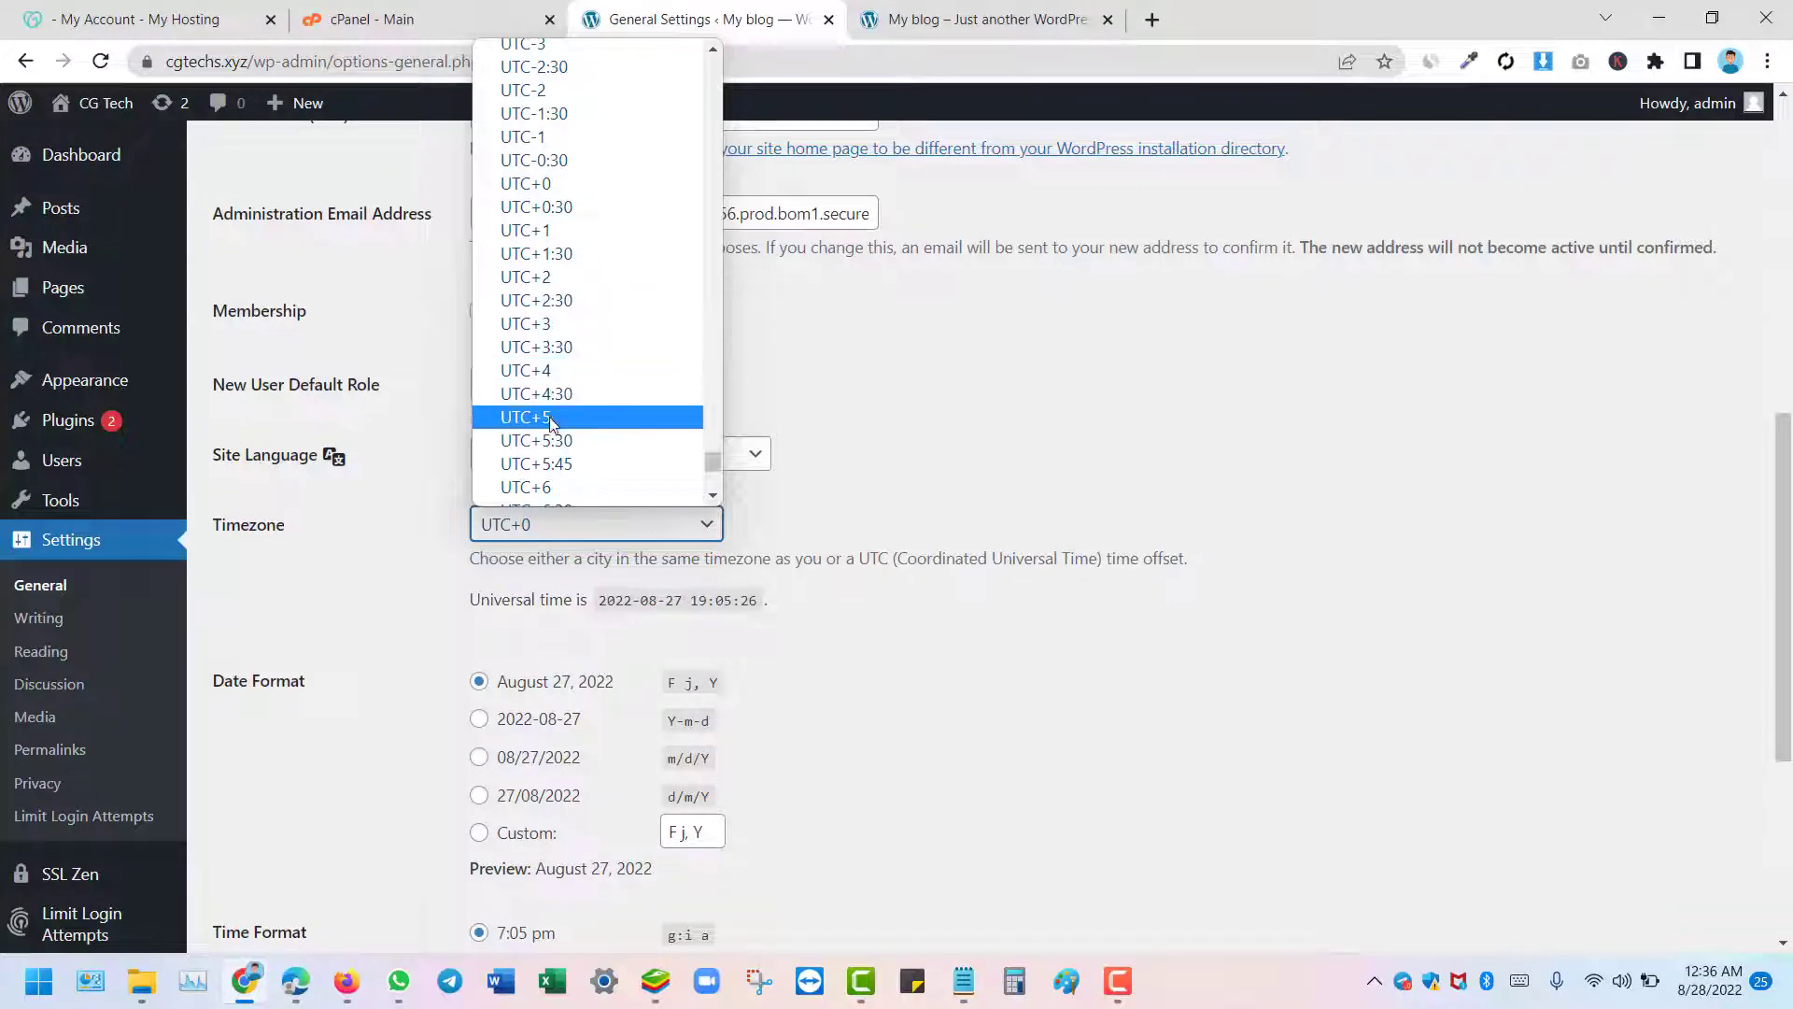
key(Escape)
click(1056, 482)
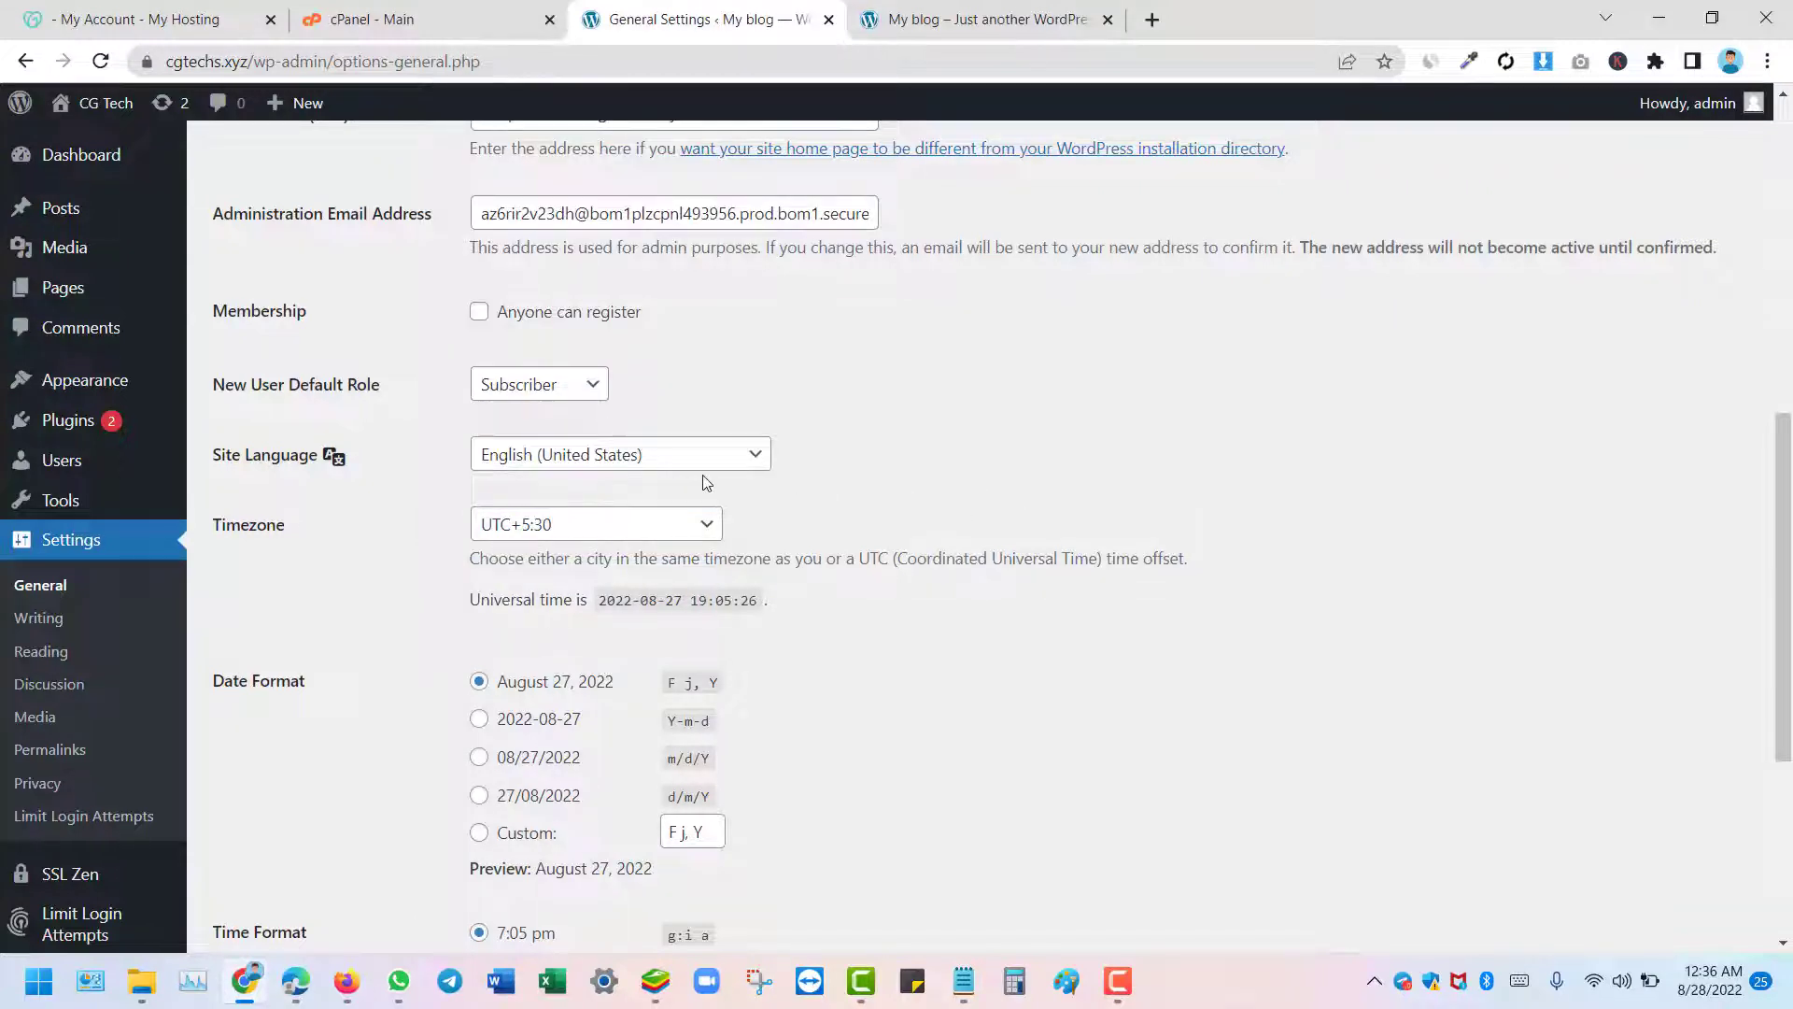
scroll(707, 483, down, 5)
click(238, 839)
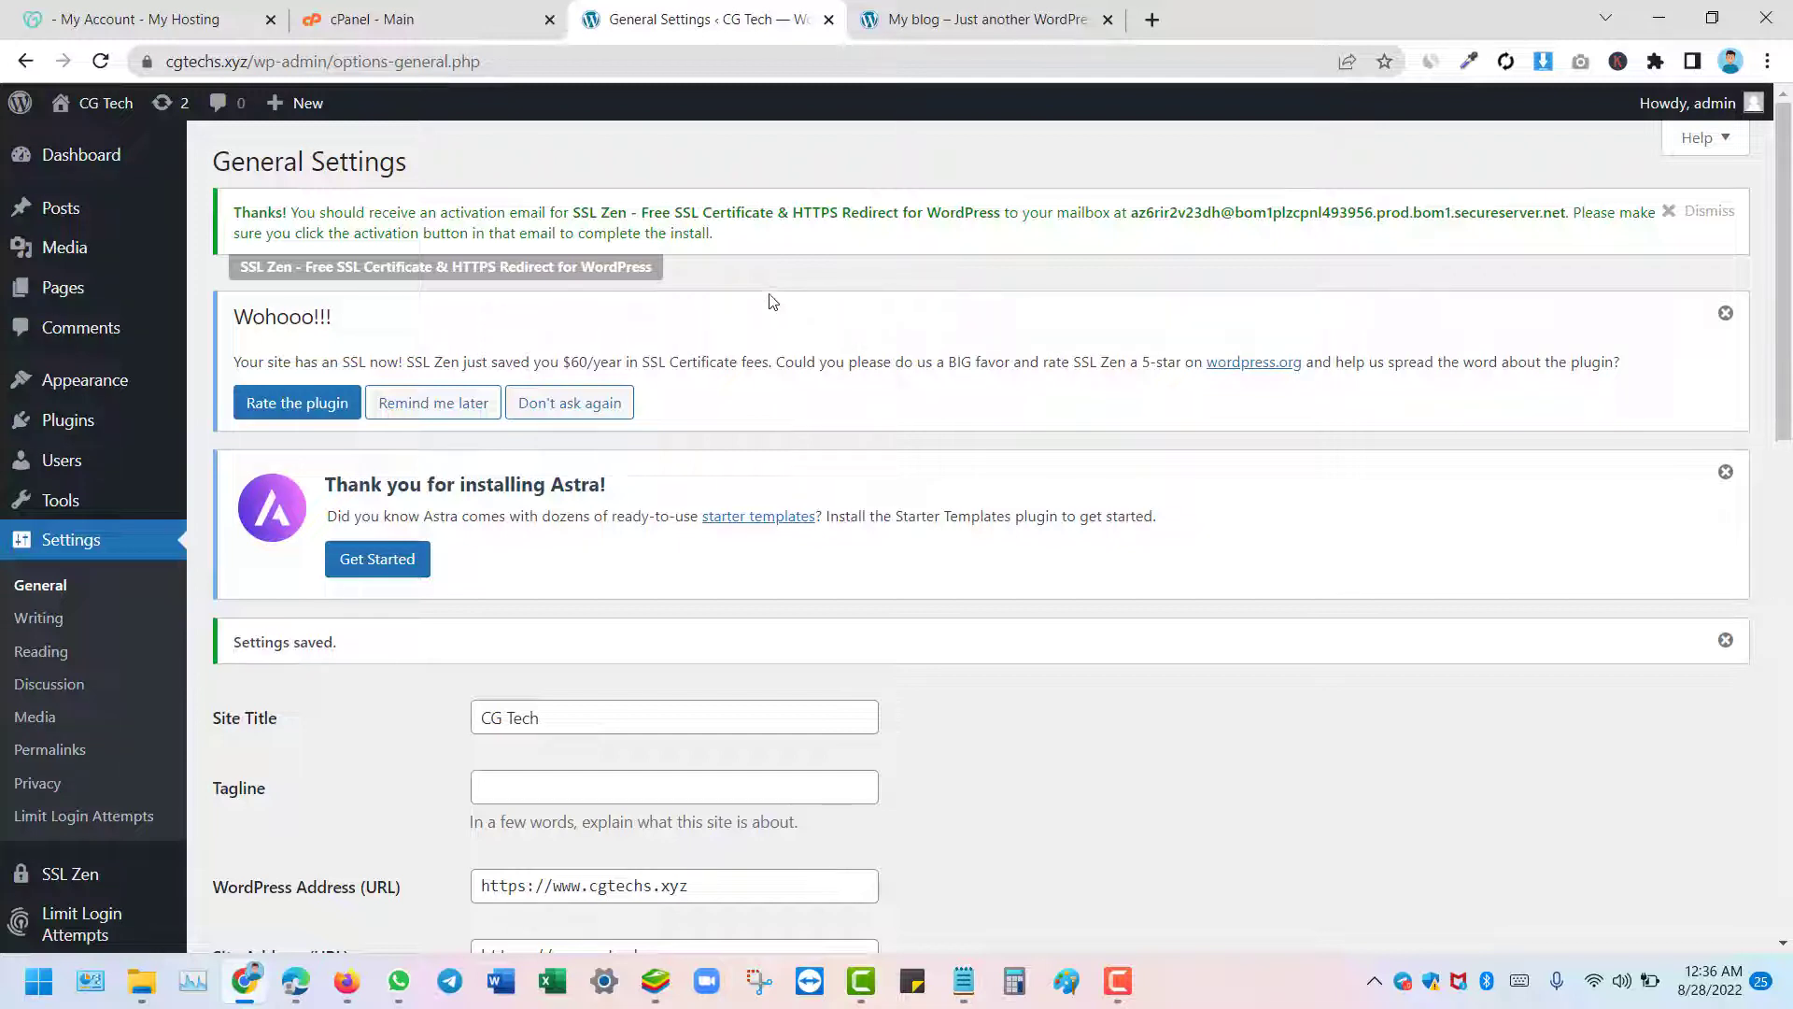
Delete the Akismet Anti-Spam and Hello Dolly plugins together from the installed plugins list
mouse_move(37, 404)
click(58, 425)
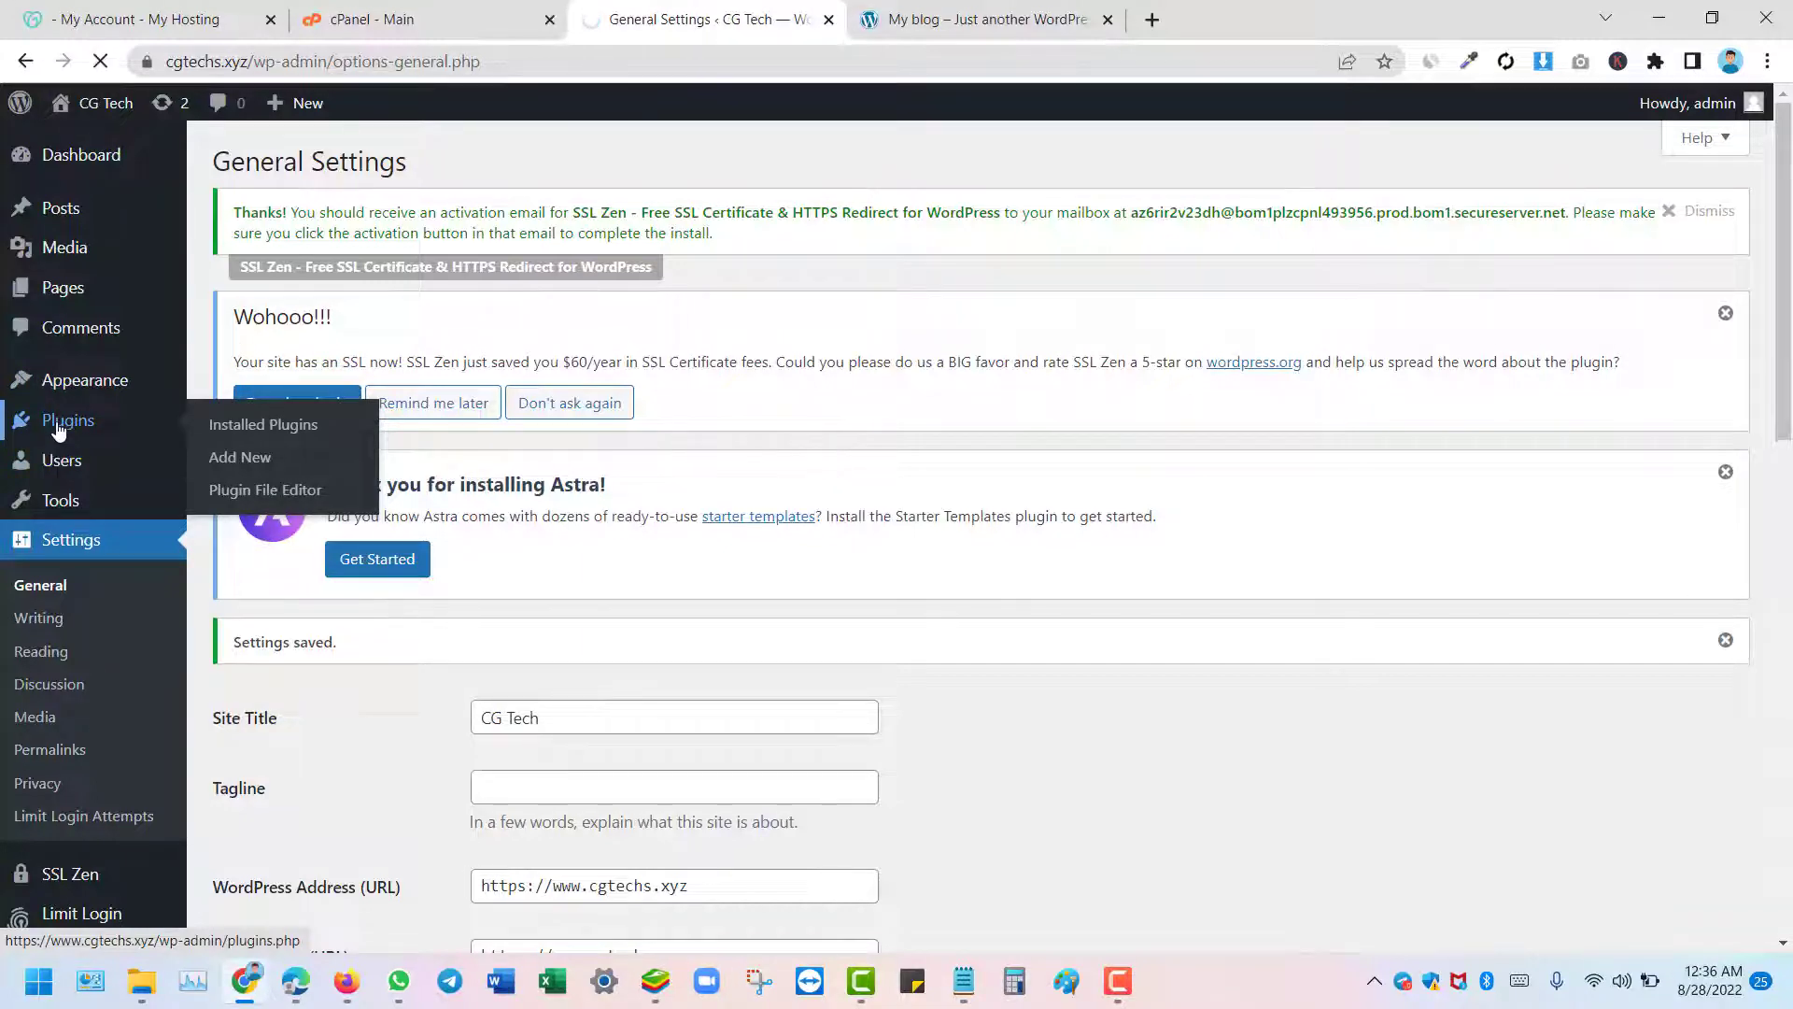
scroll(573, 449, down, 5)
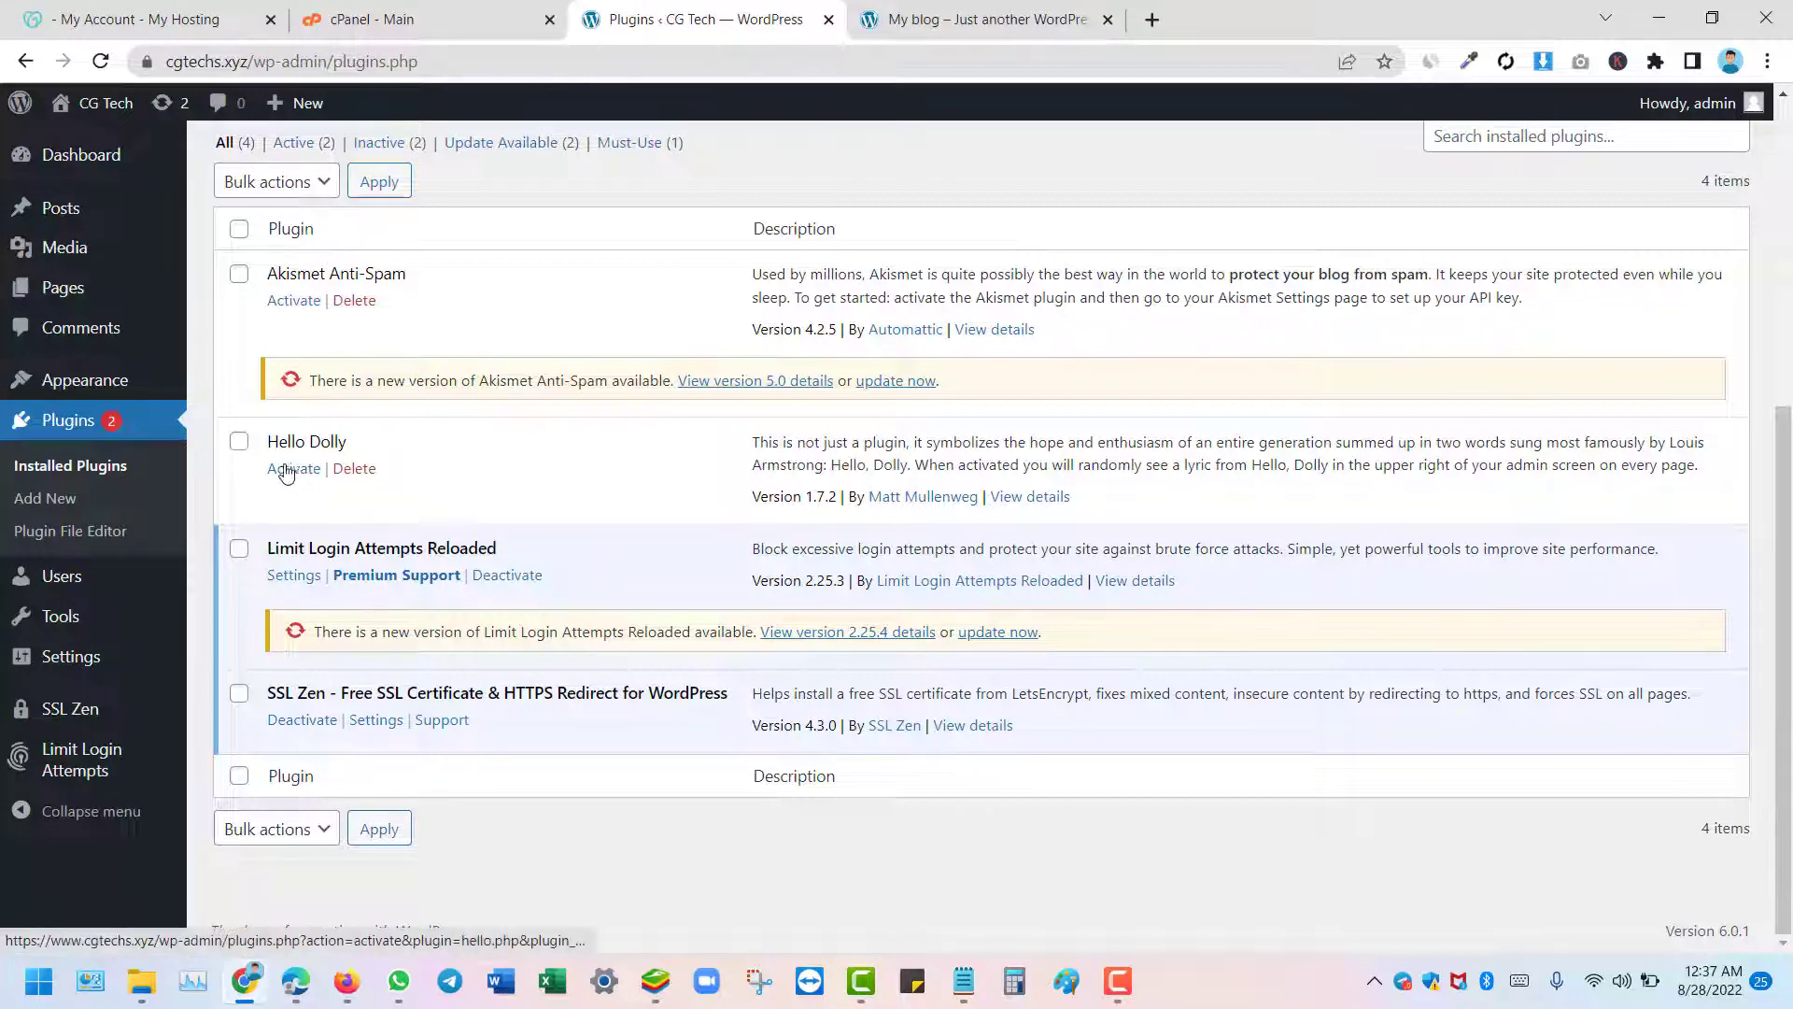
click(239, 441)
click(239, 274)
click(276, 181)
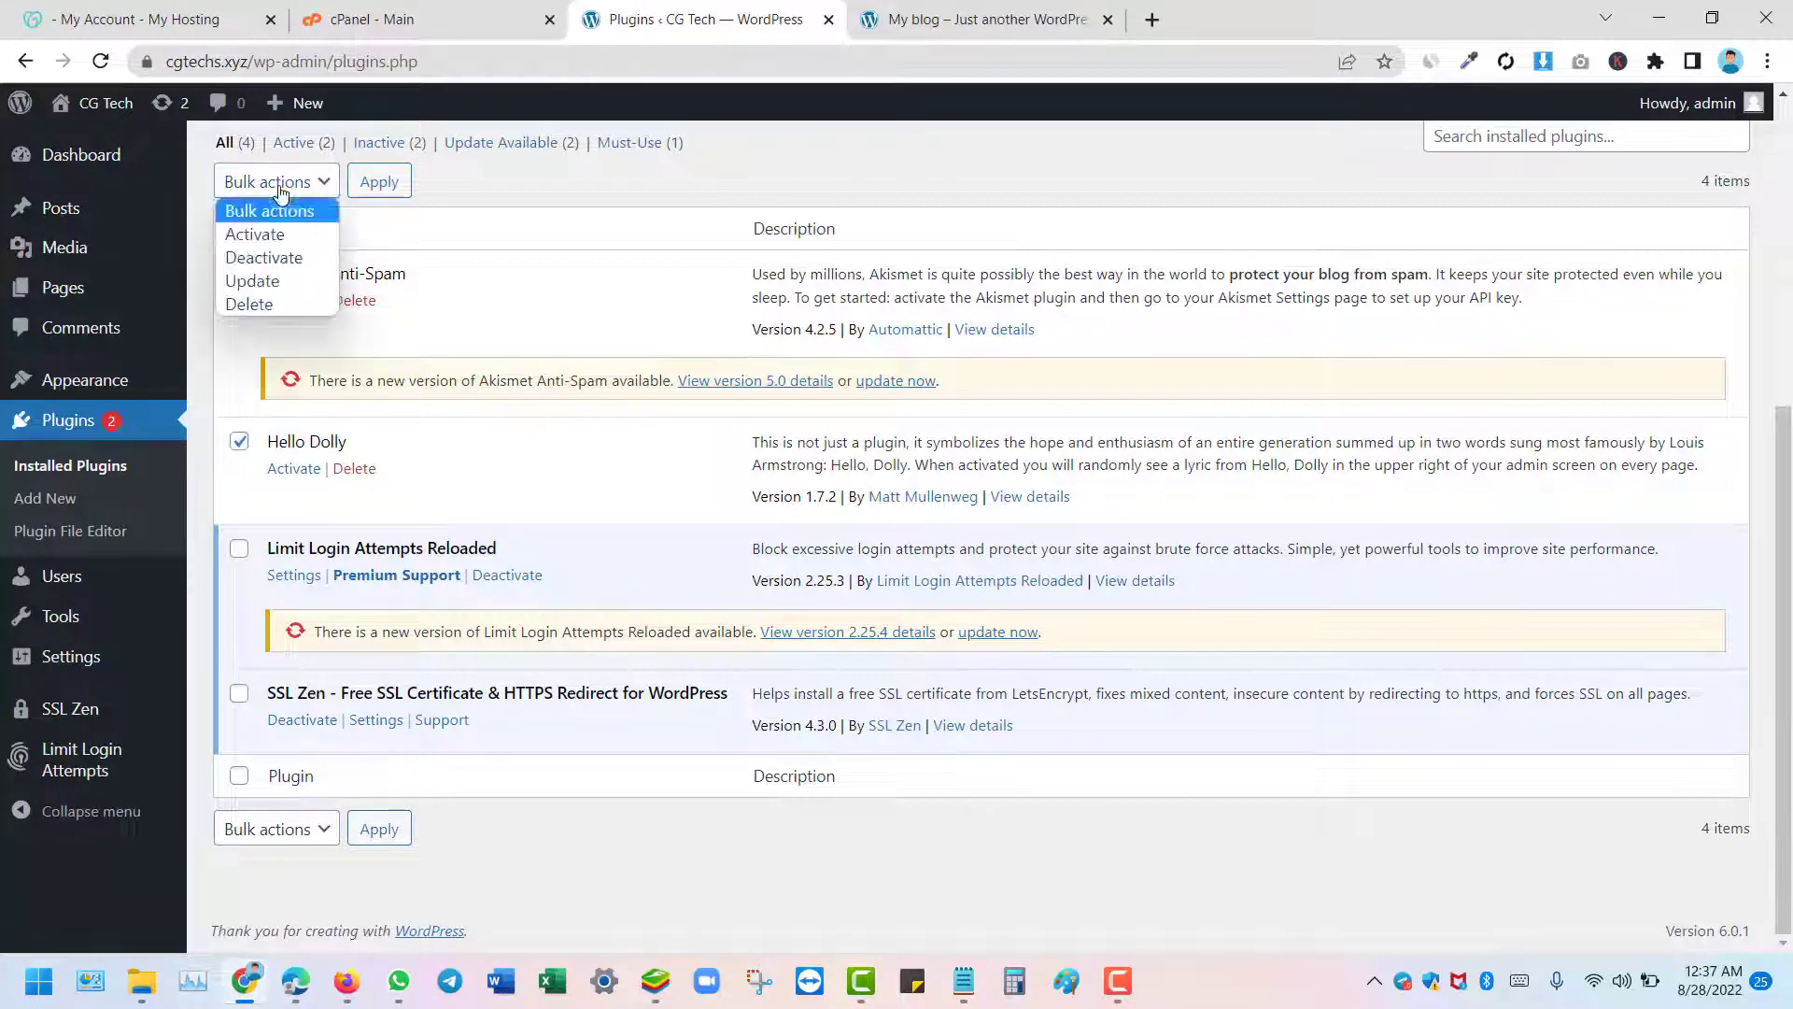
click(276, 297)
click(379, 181)
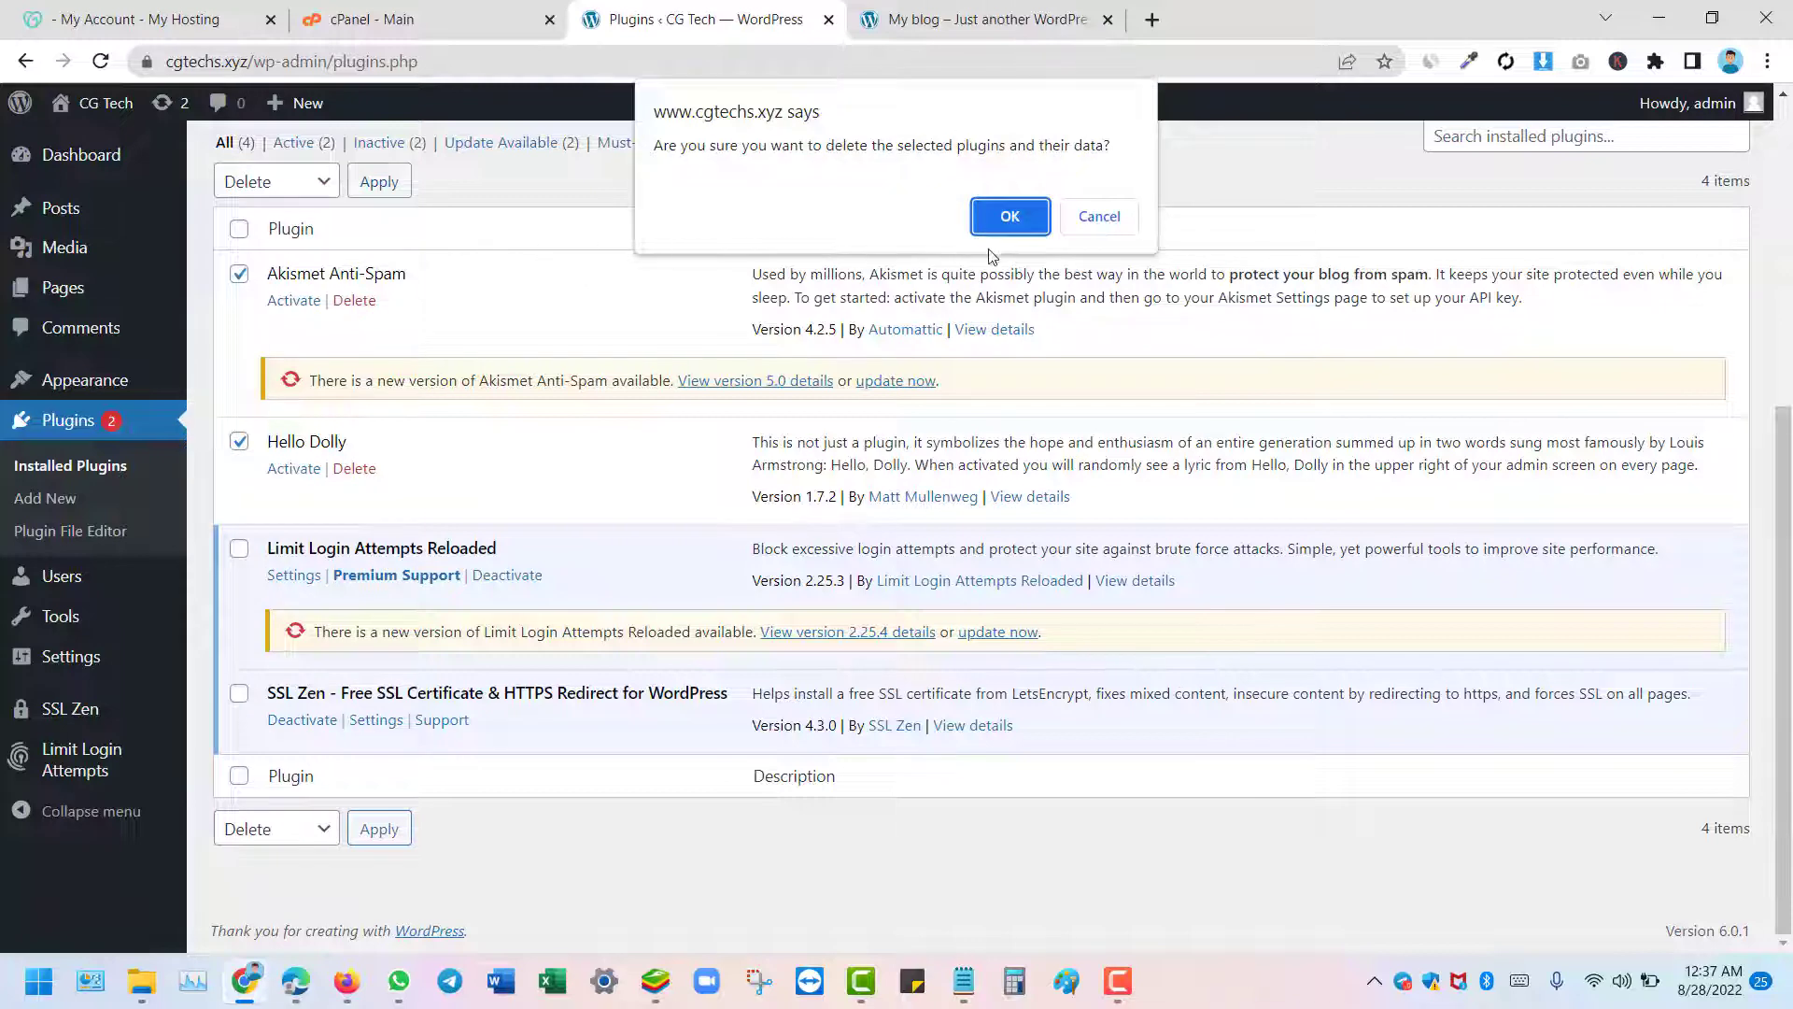
click(1003, 219)
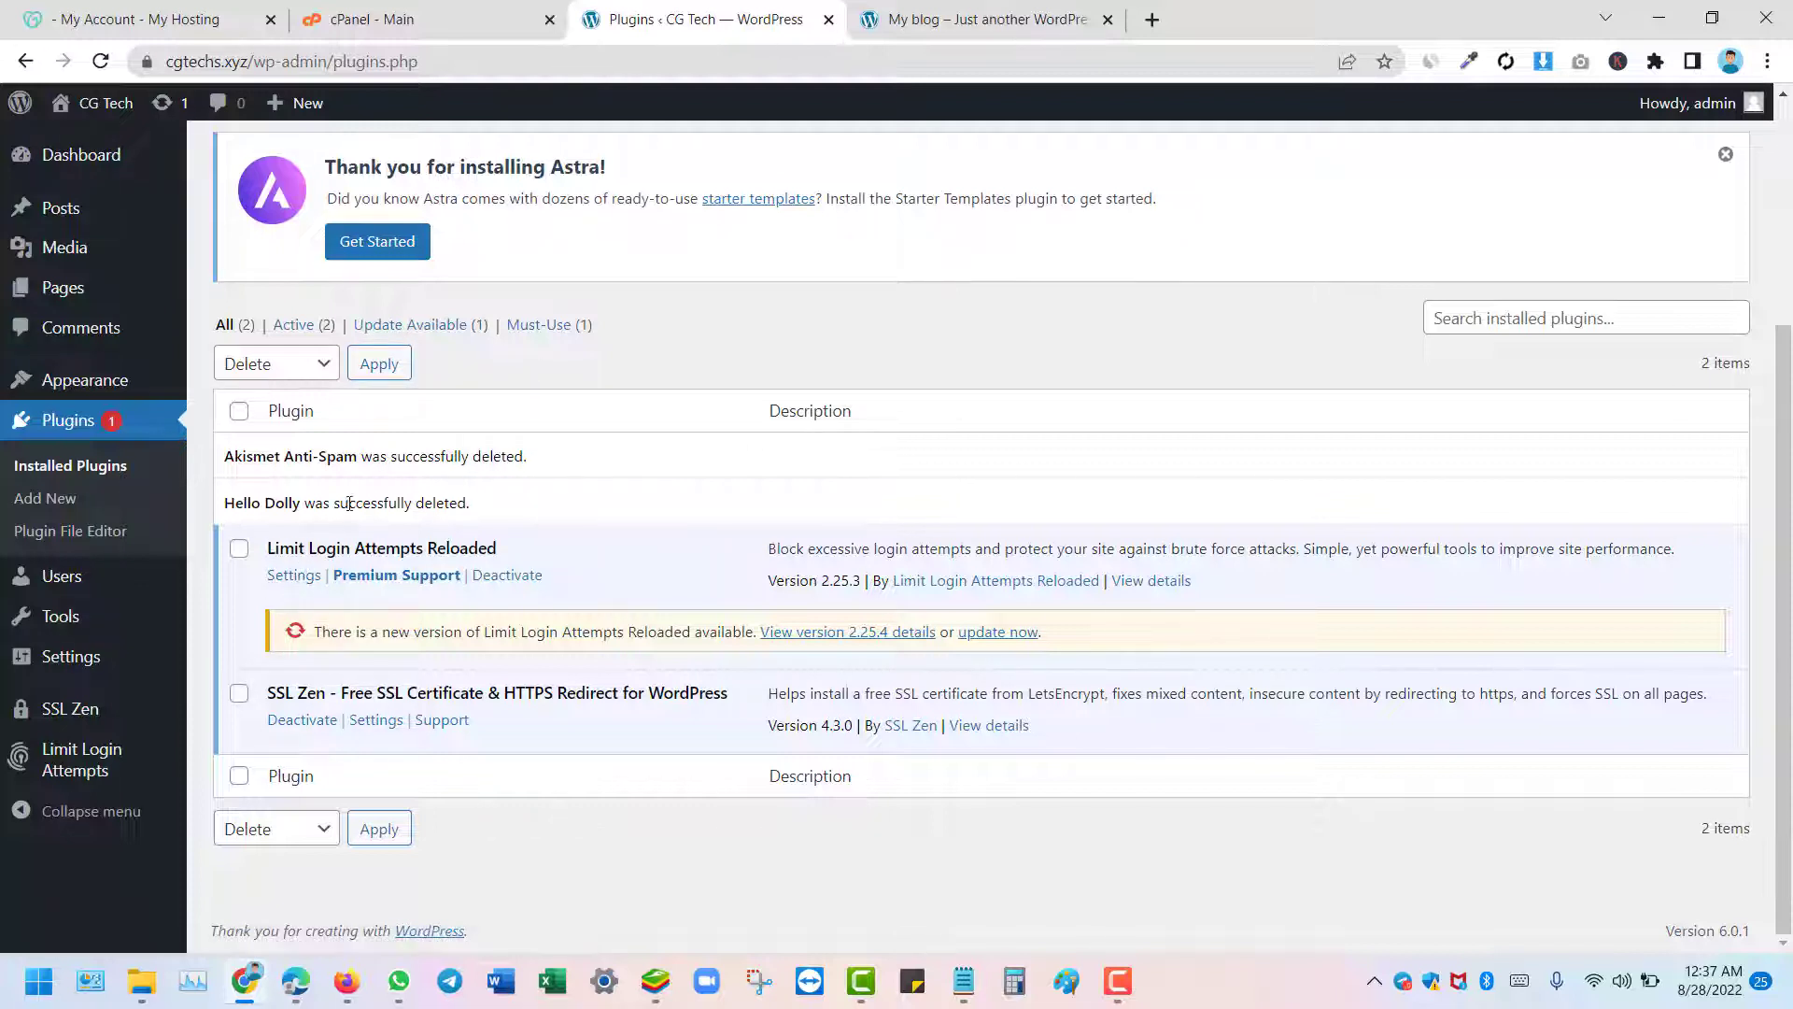
Search the plugin directory for "elementor", and install and activate the Elementor Website Builder plugin
scroll(533, 415, up, 4)
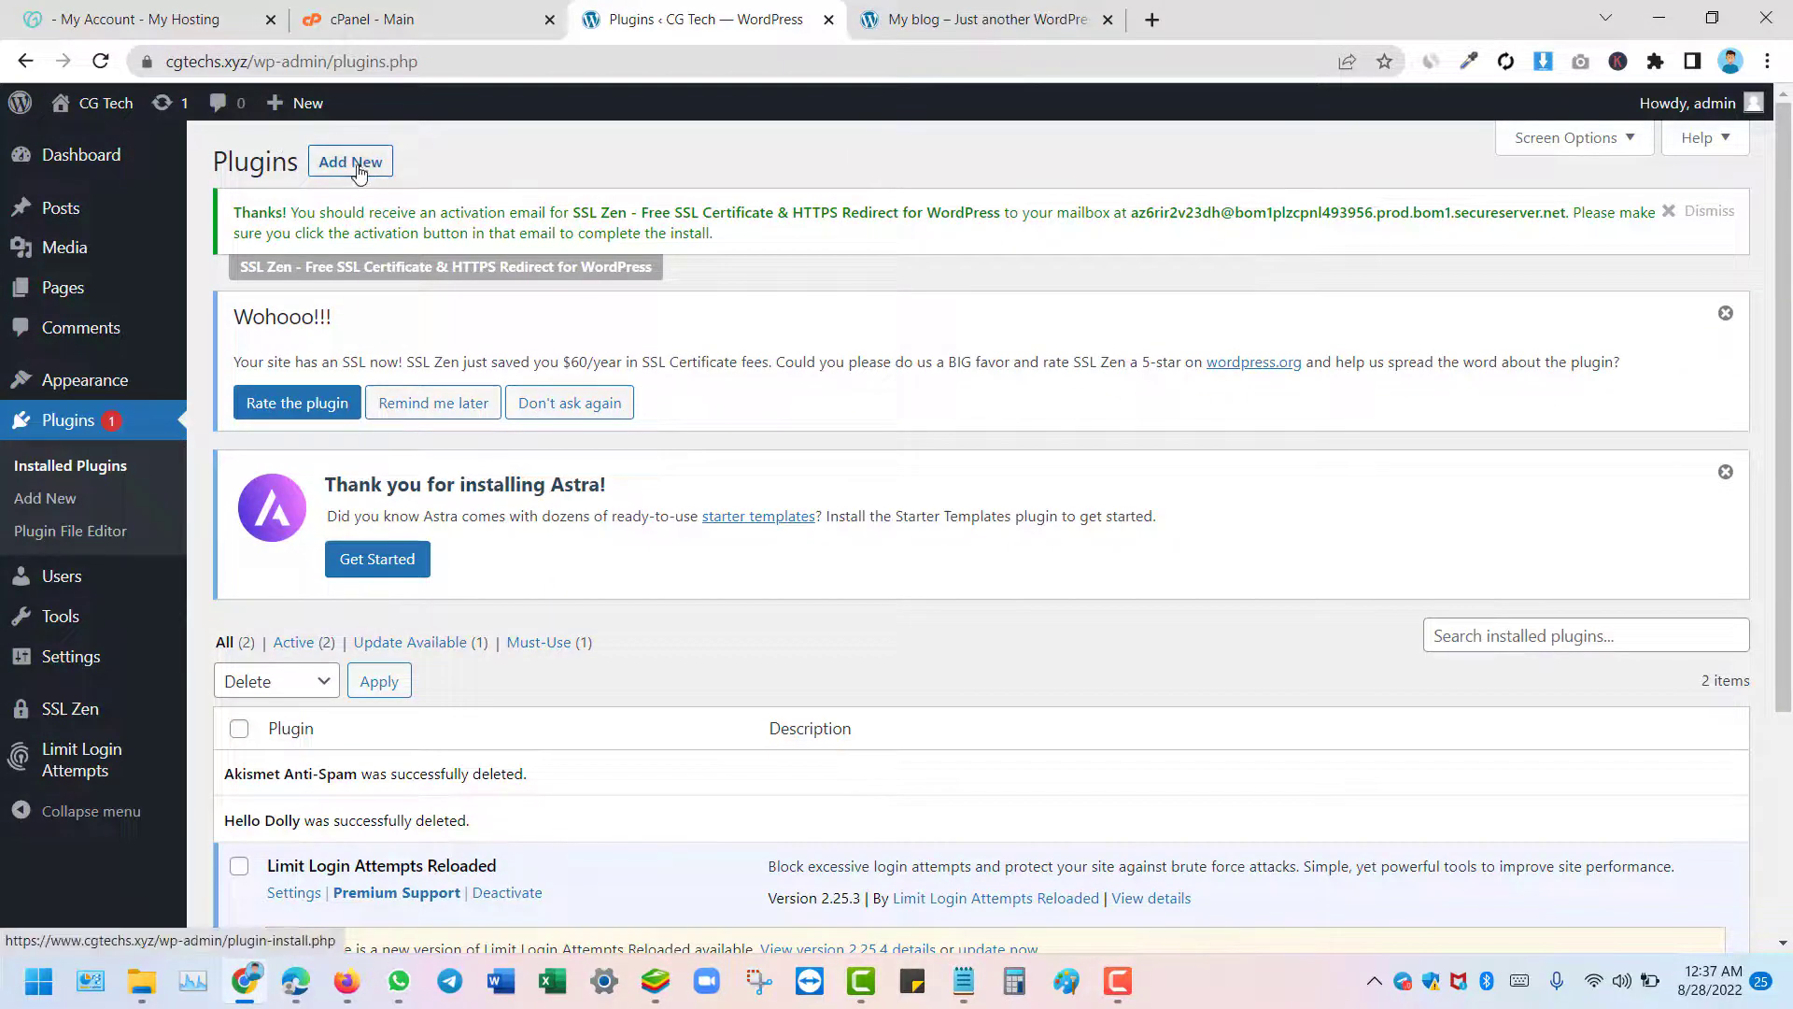
click(364, 171)
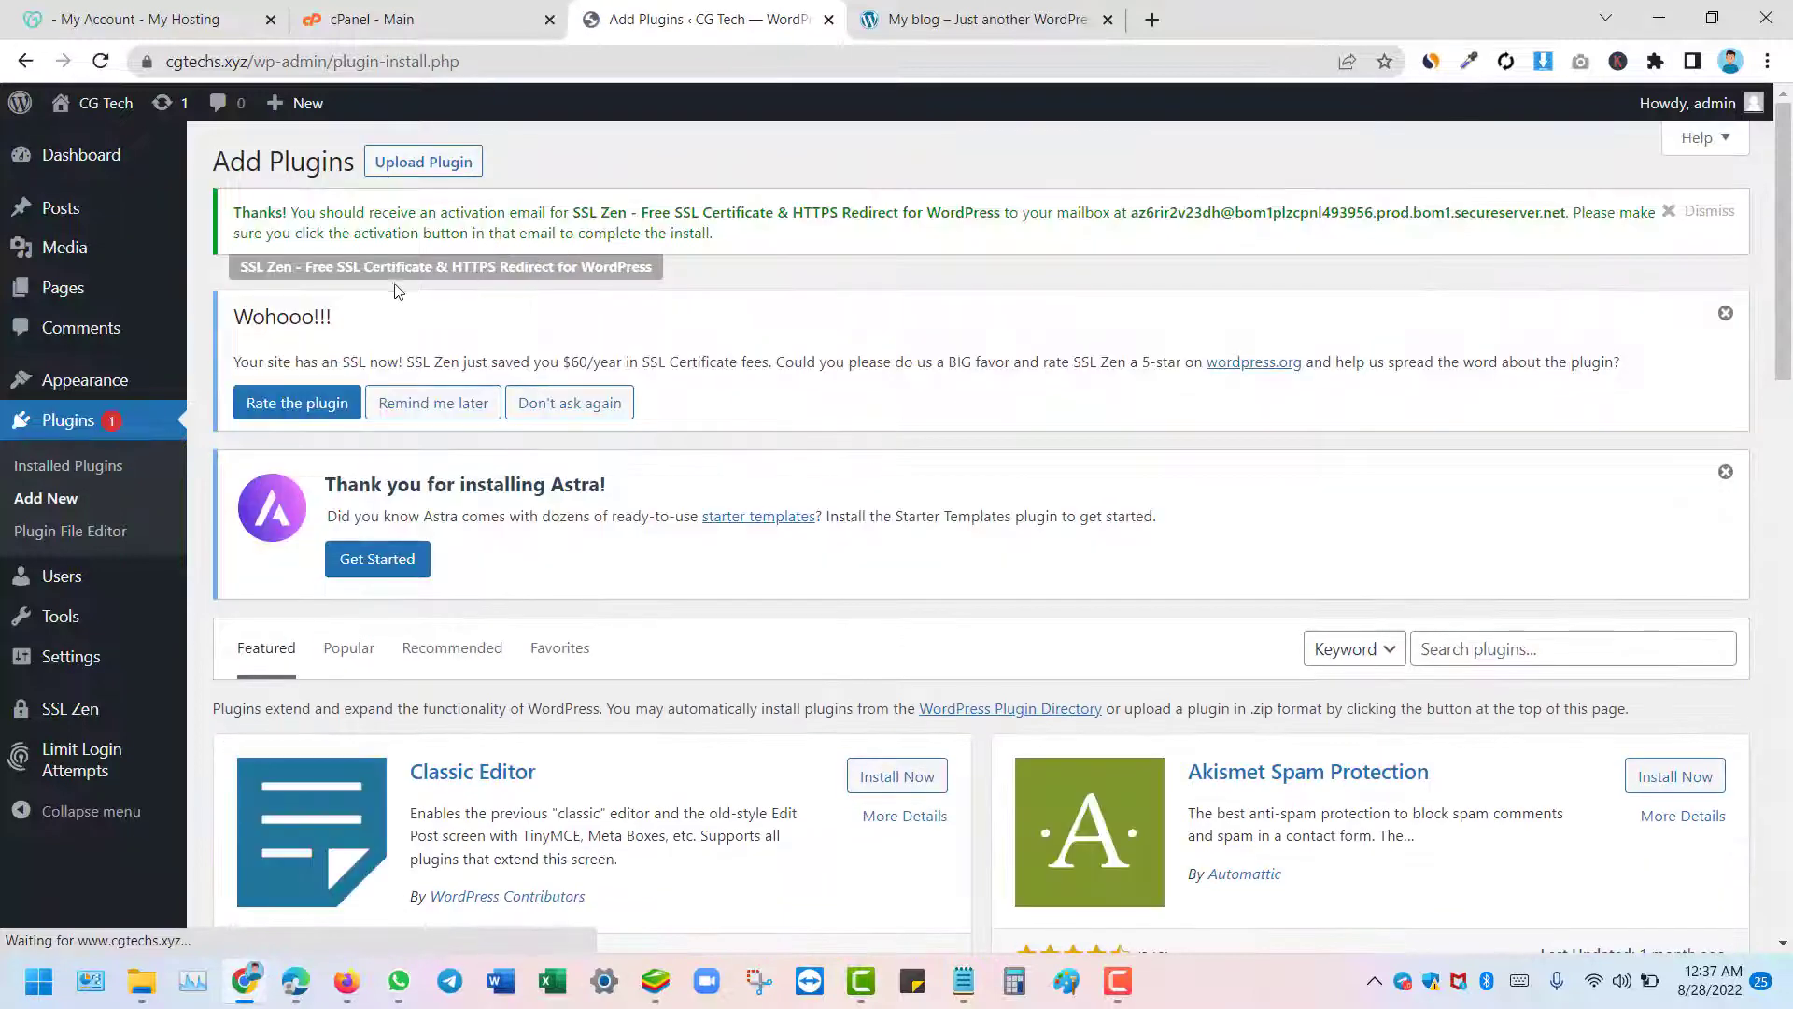
scroll(852, 409, down, 4)
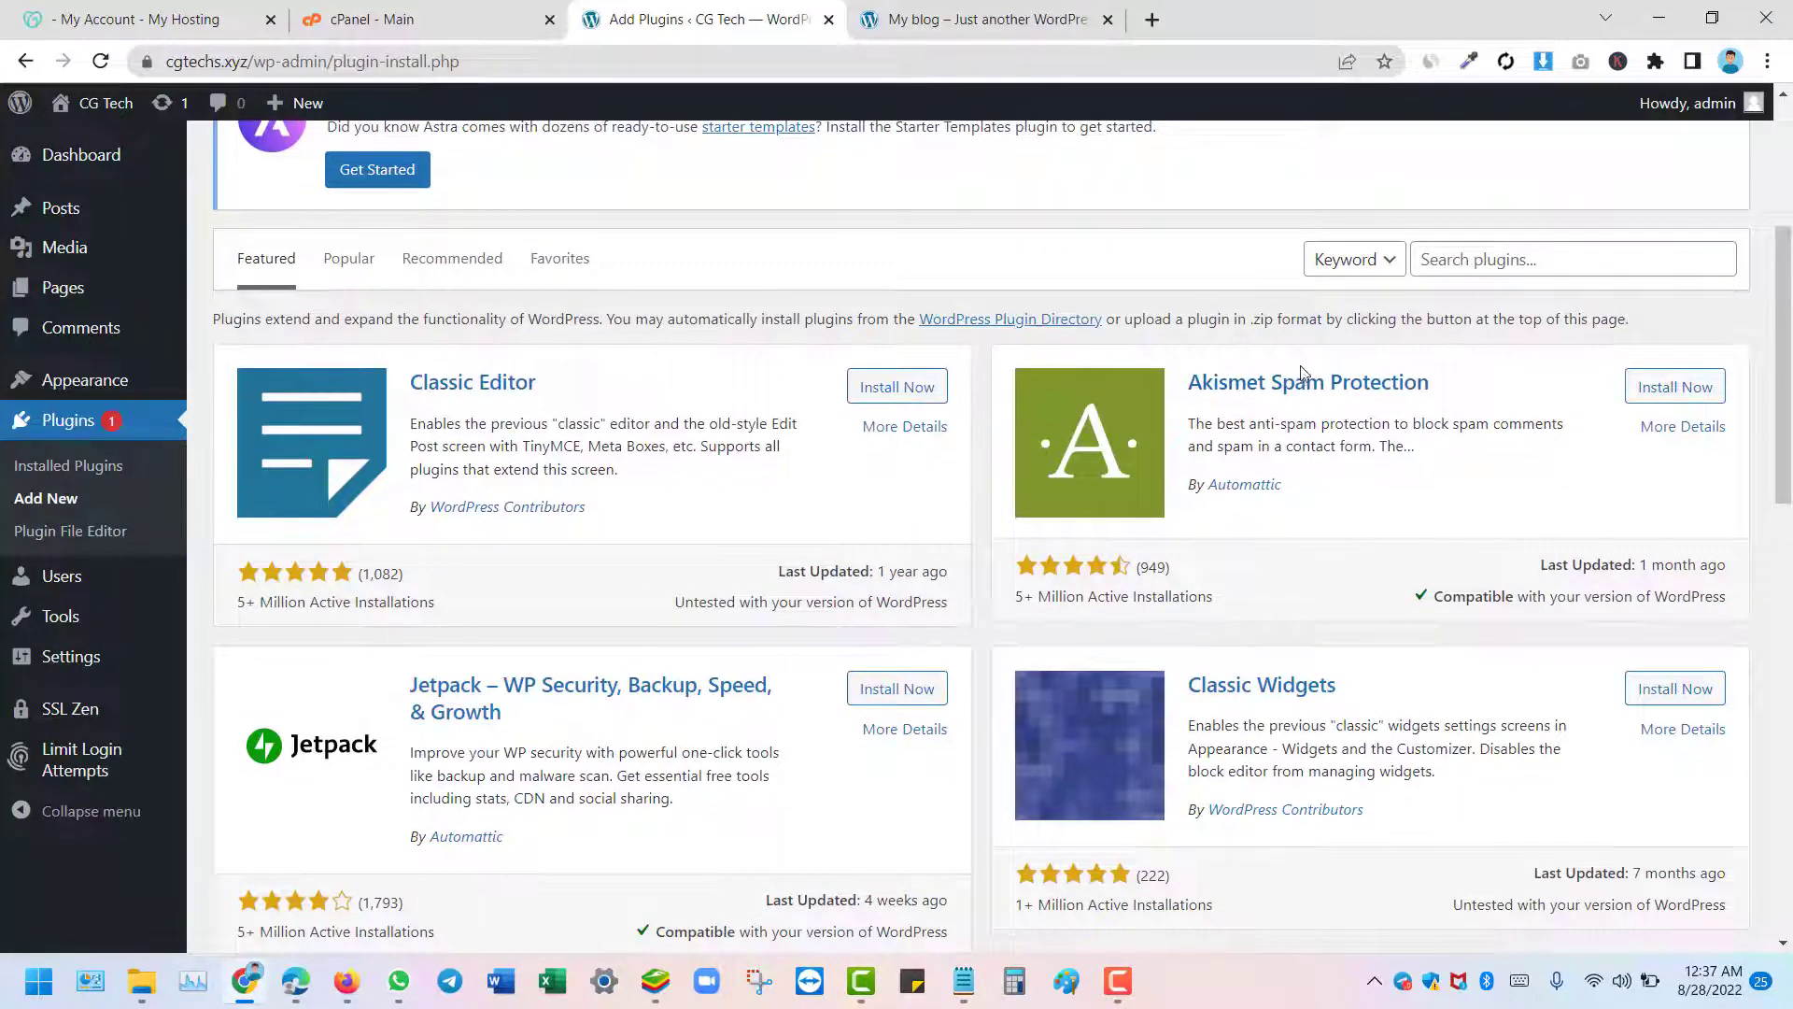
click(1547, 262)
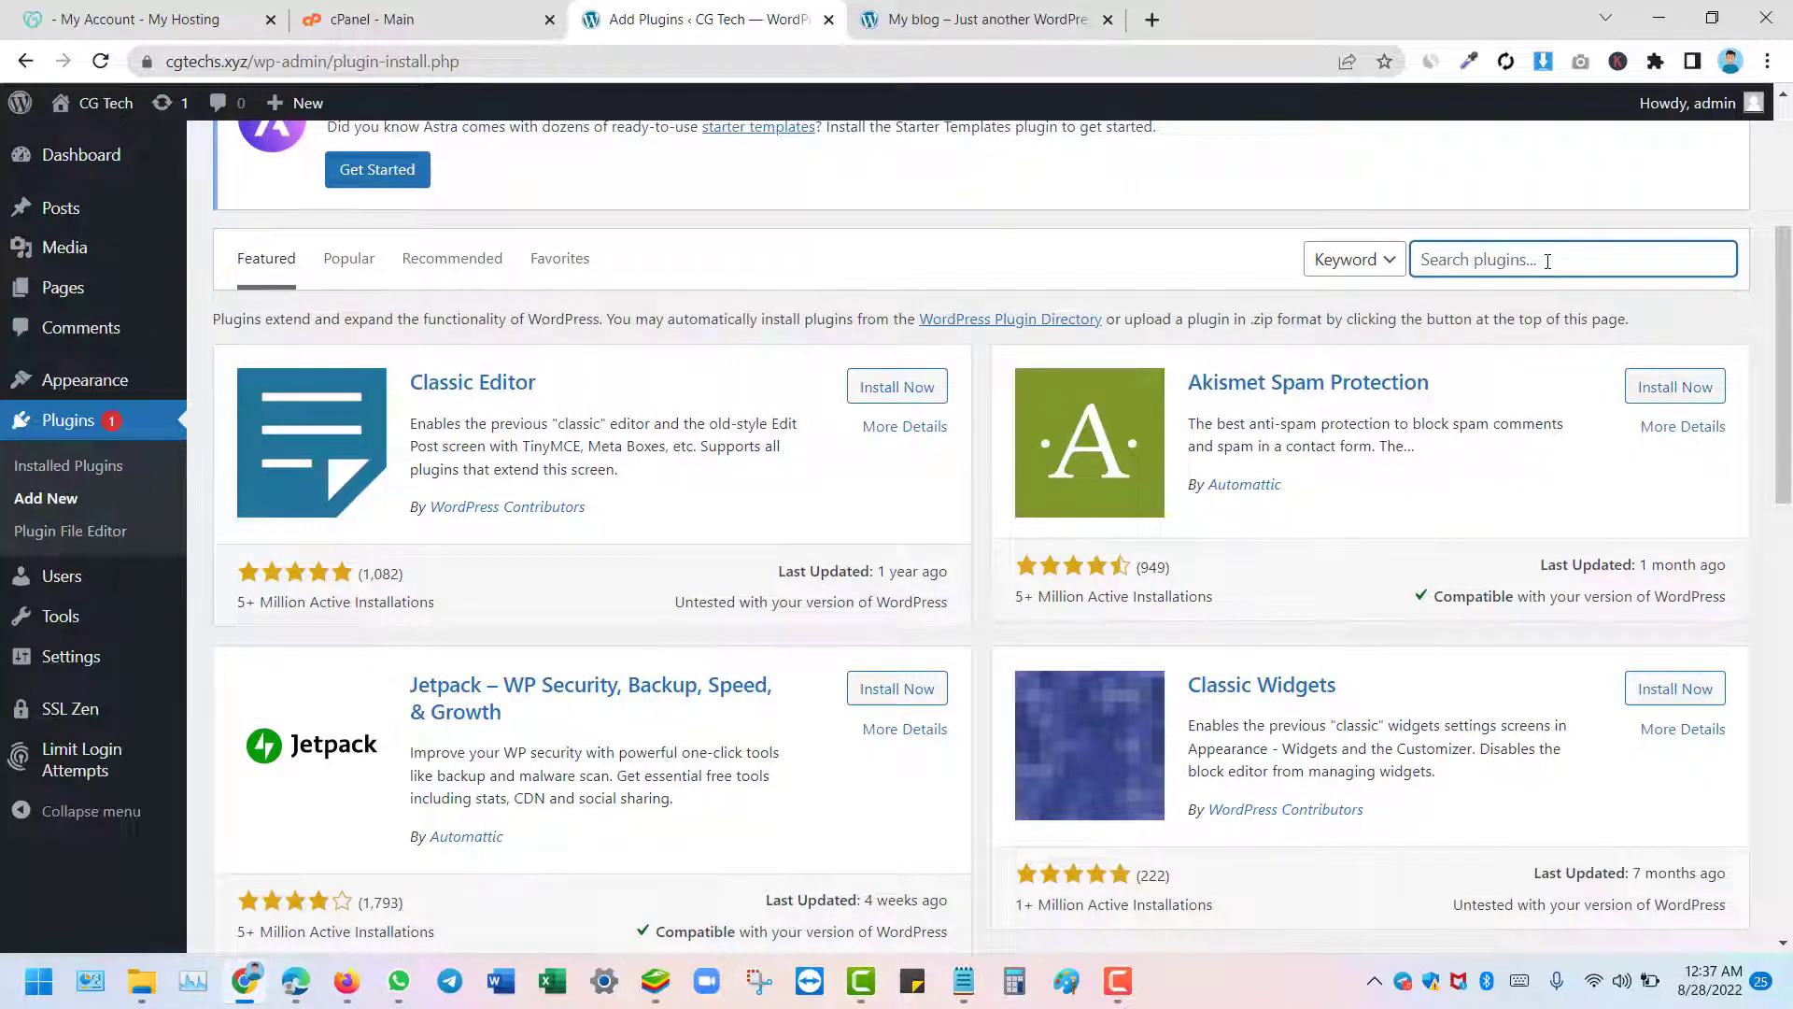
text(ele)
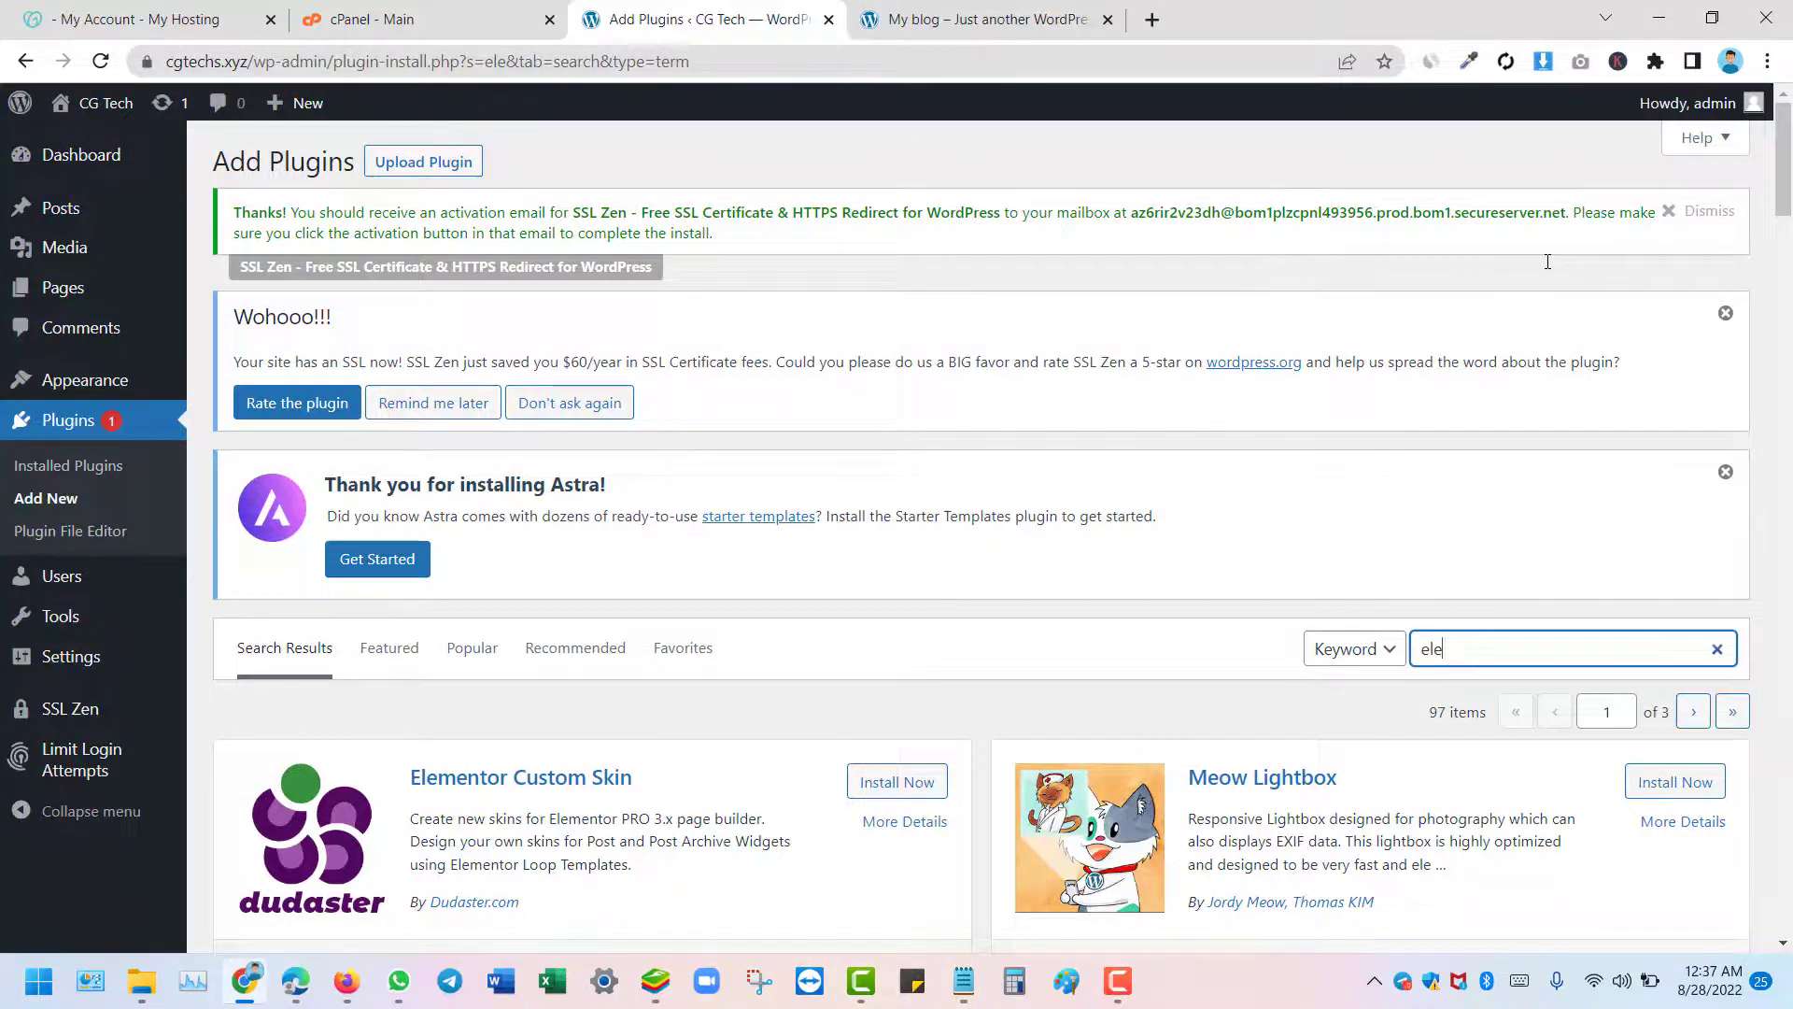
text(mentor)
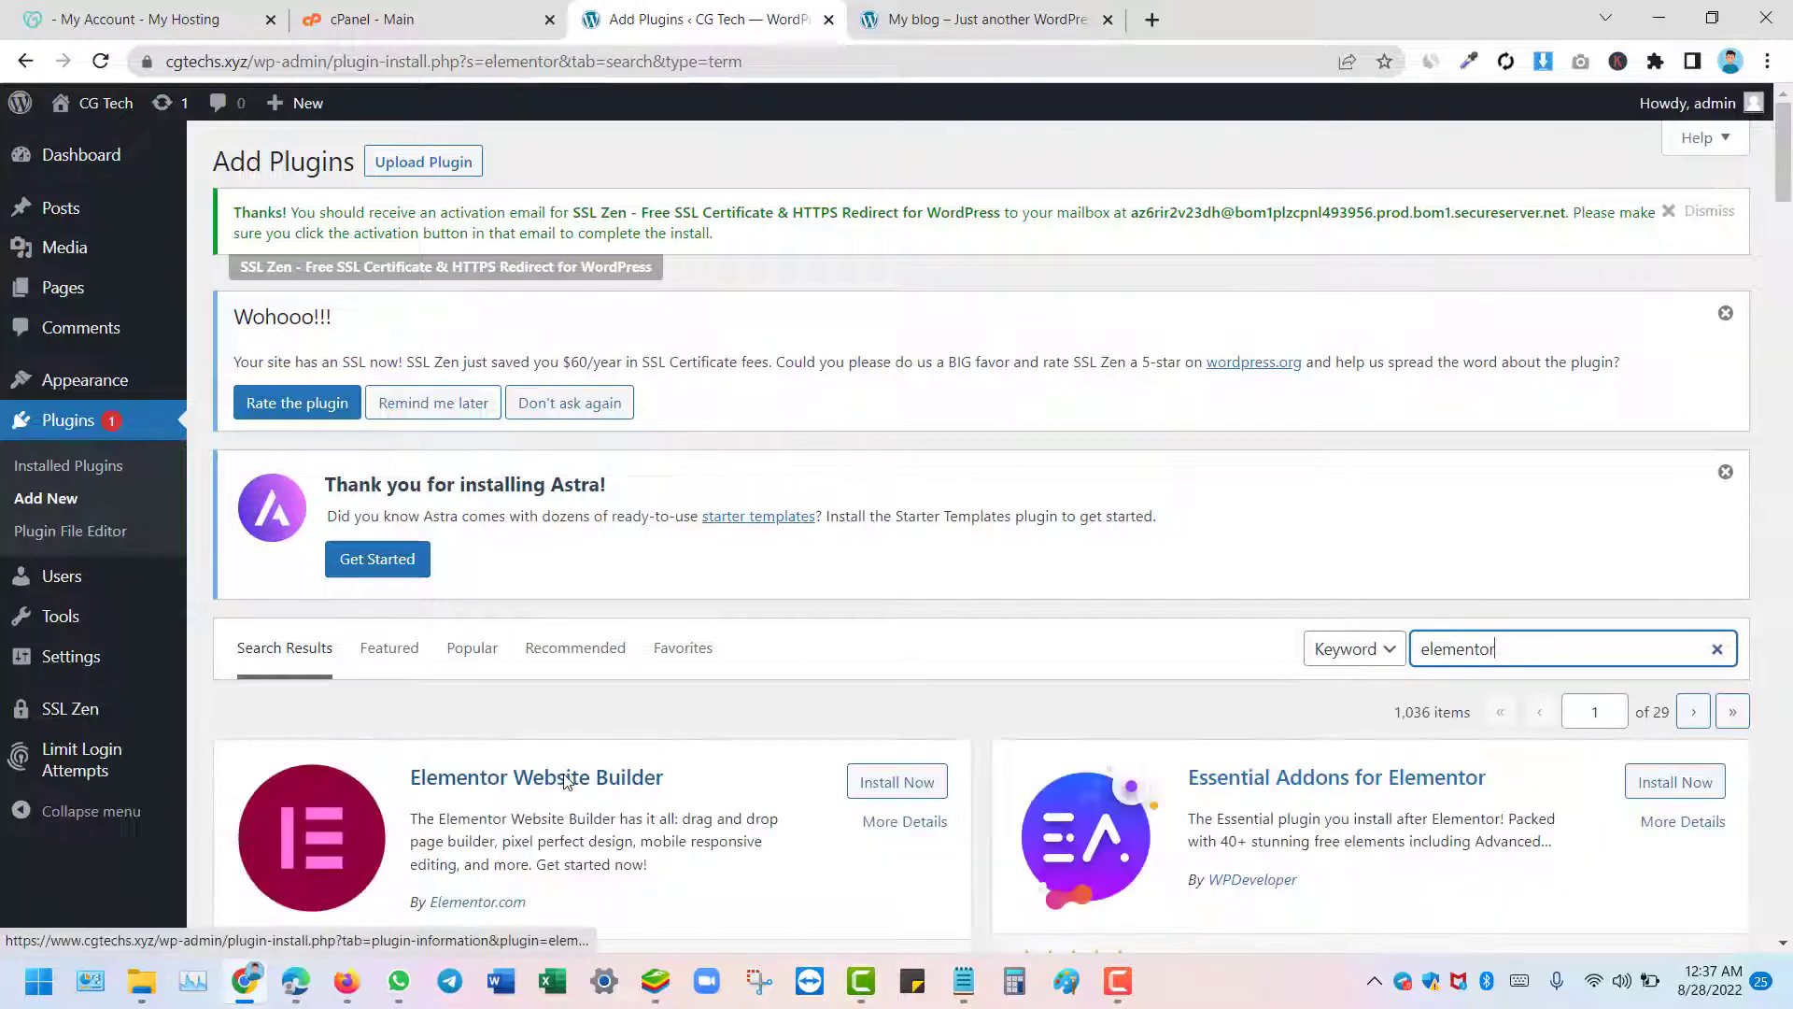
scroll(269, 489, down, 4)
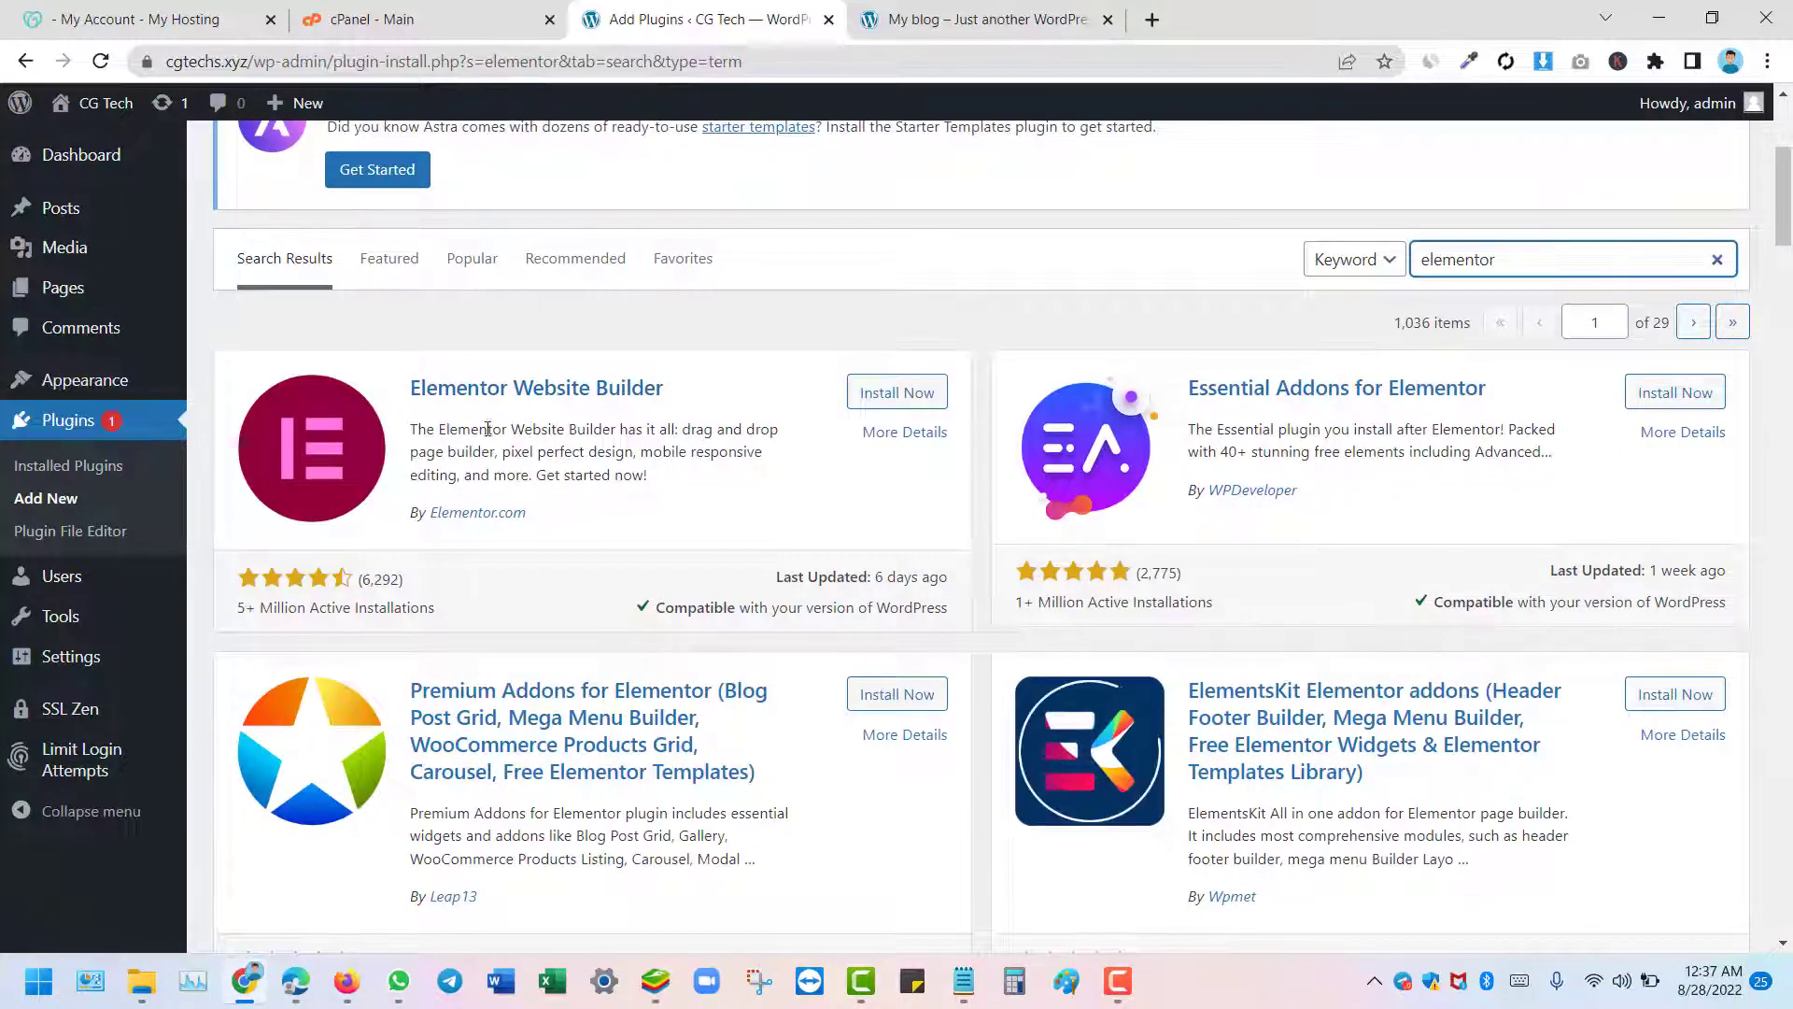
click(914, 392)
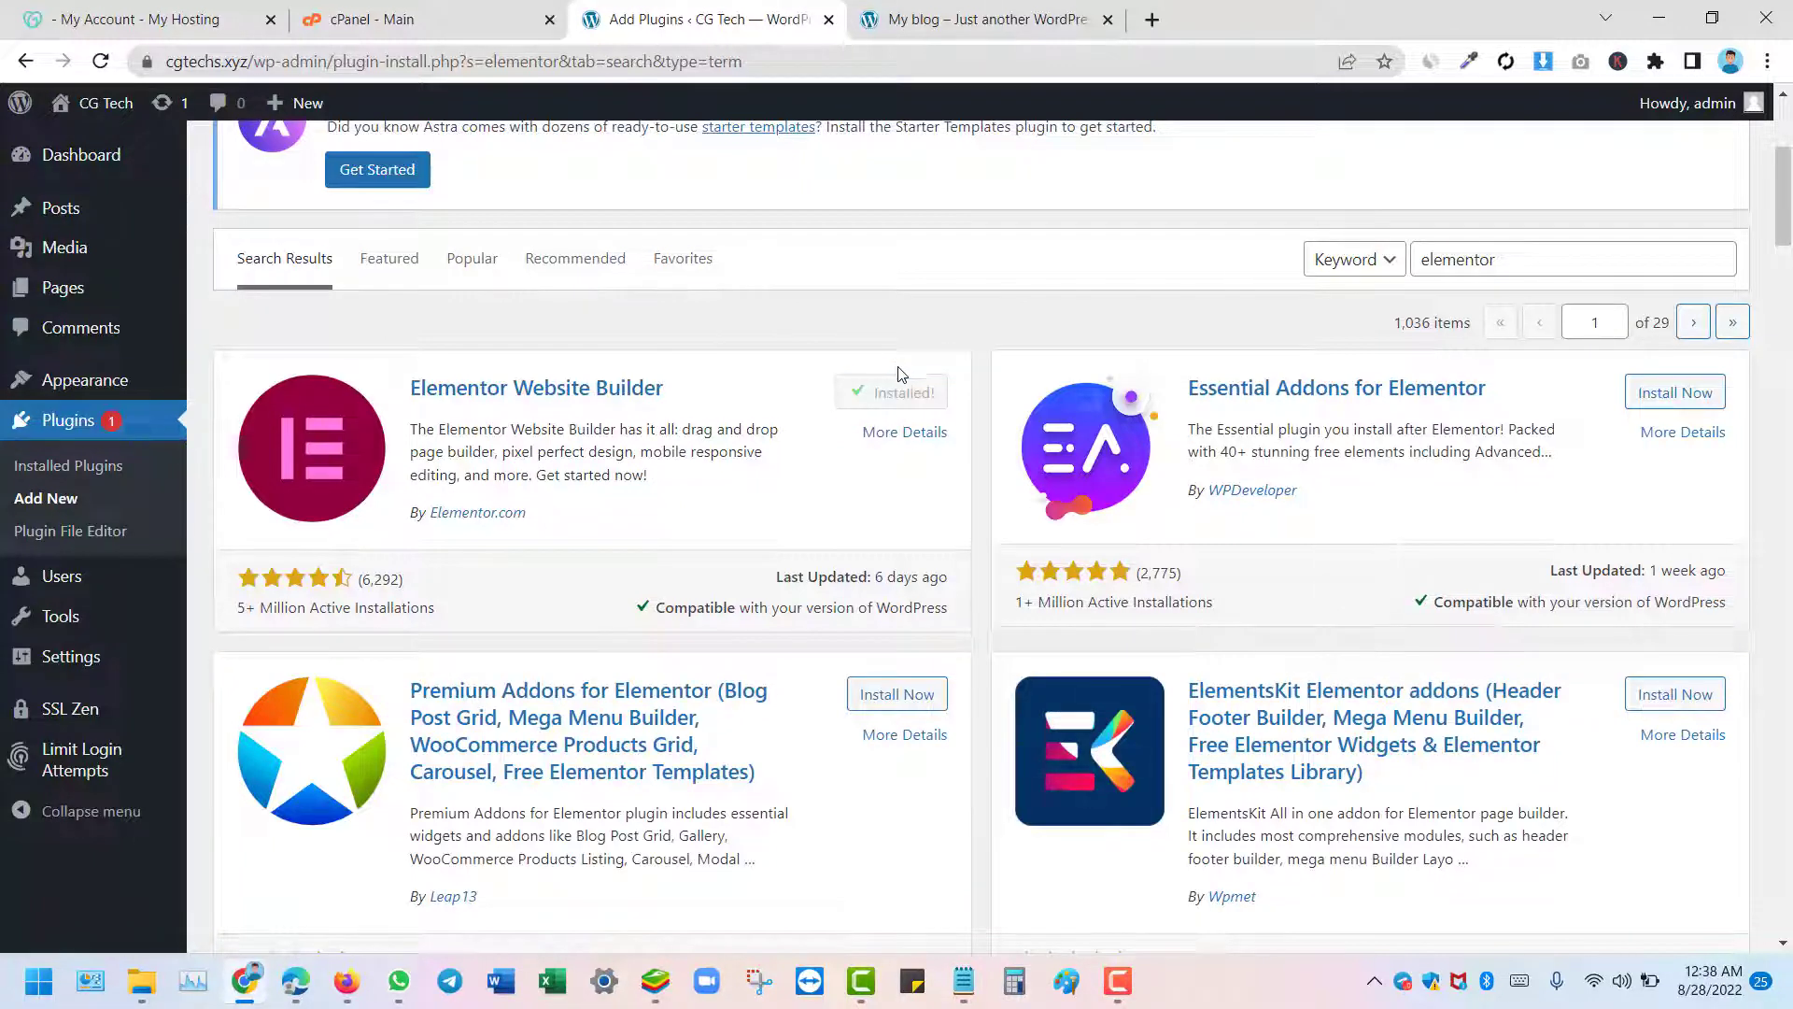
click(911, 393)
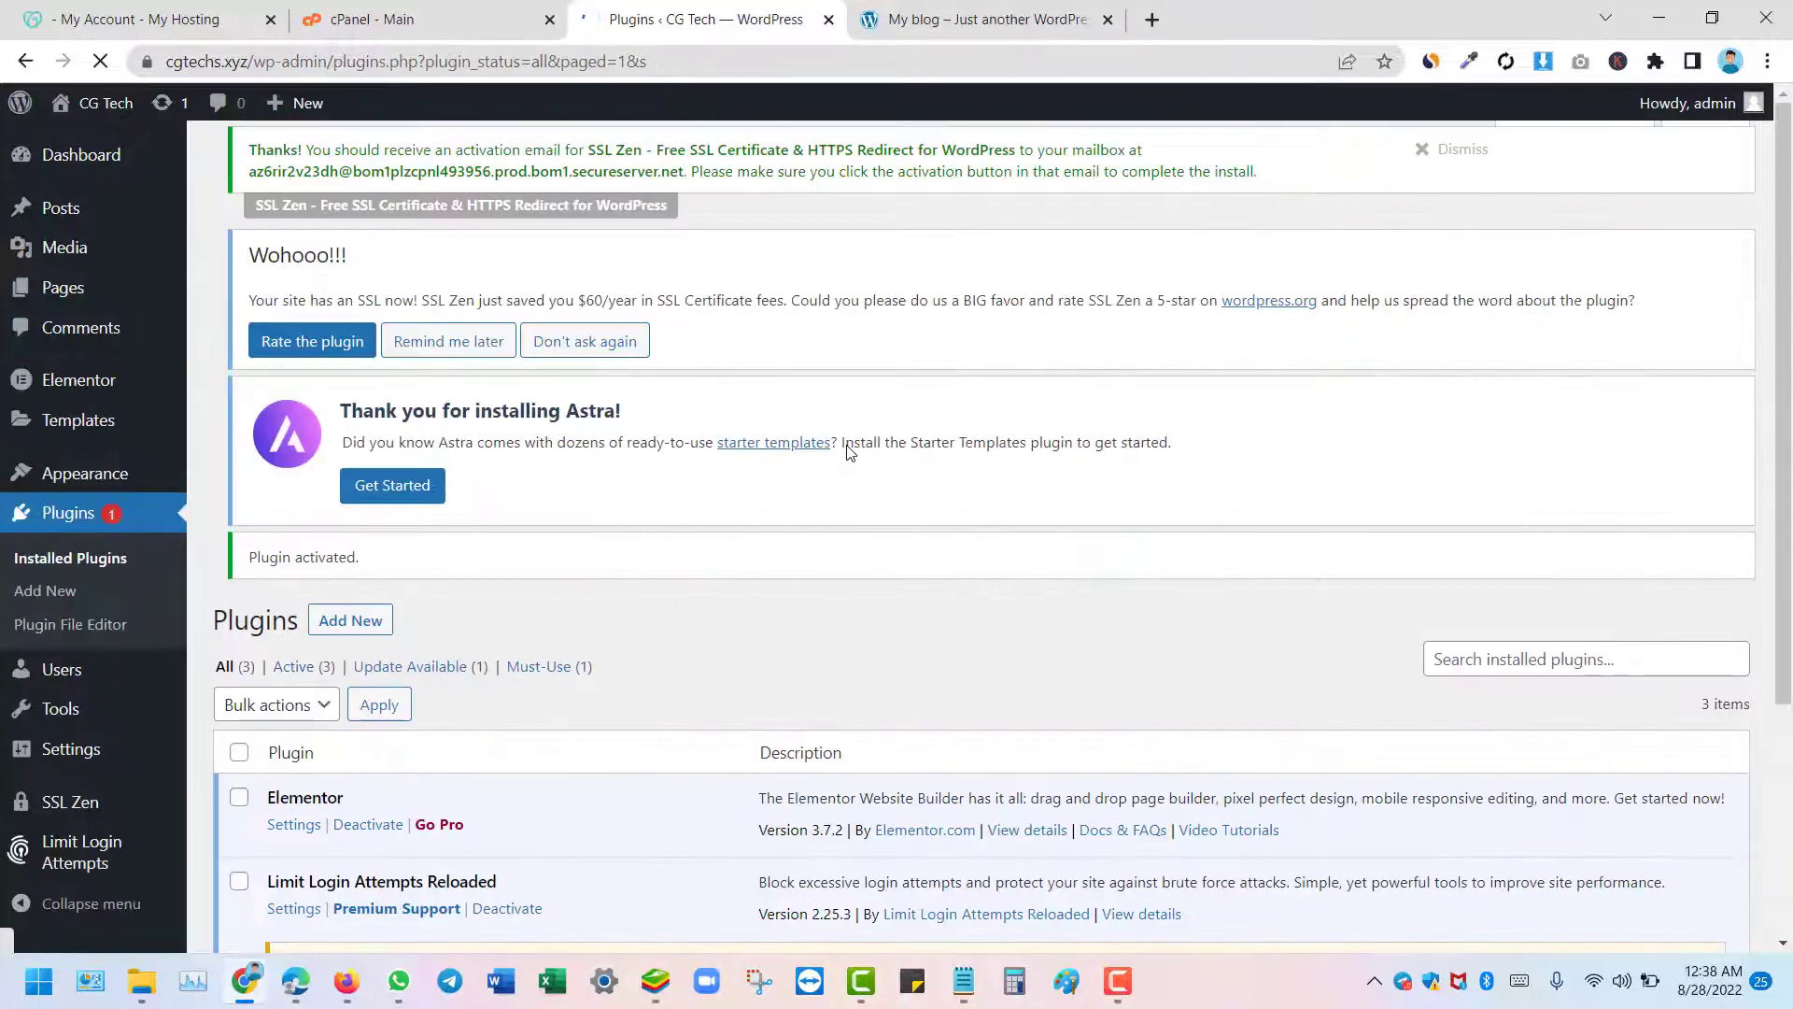
scroll(540, 411, down, 4)
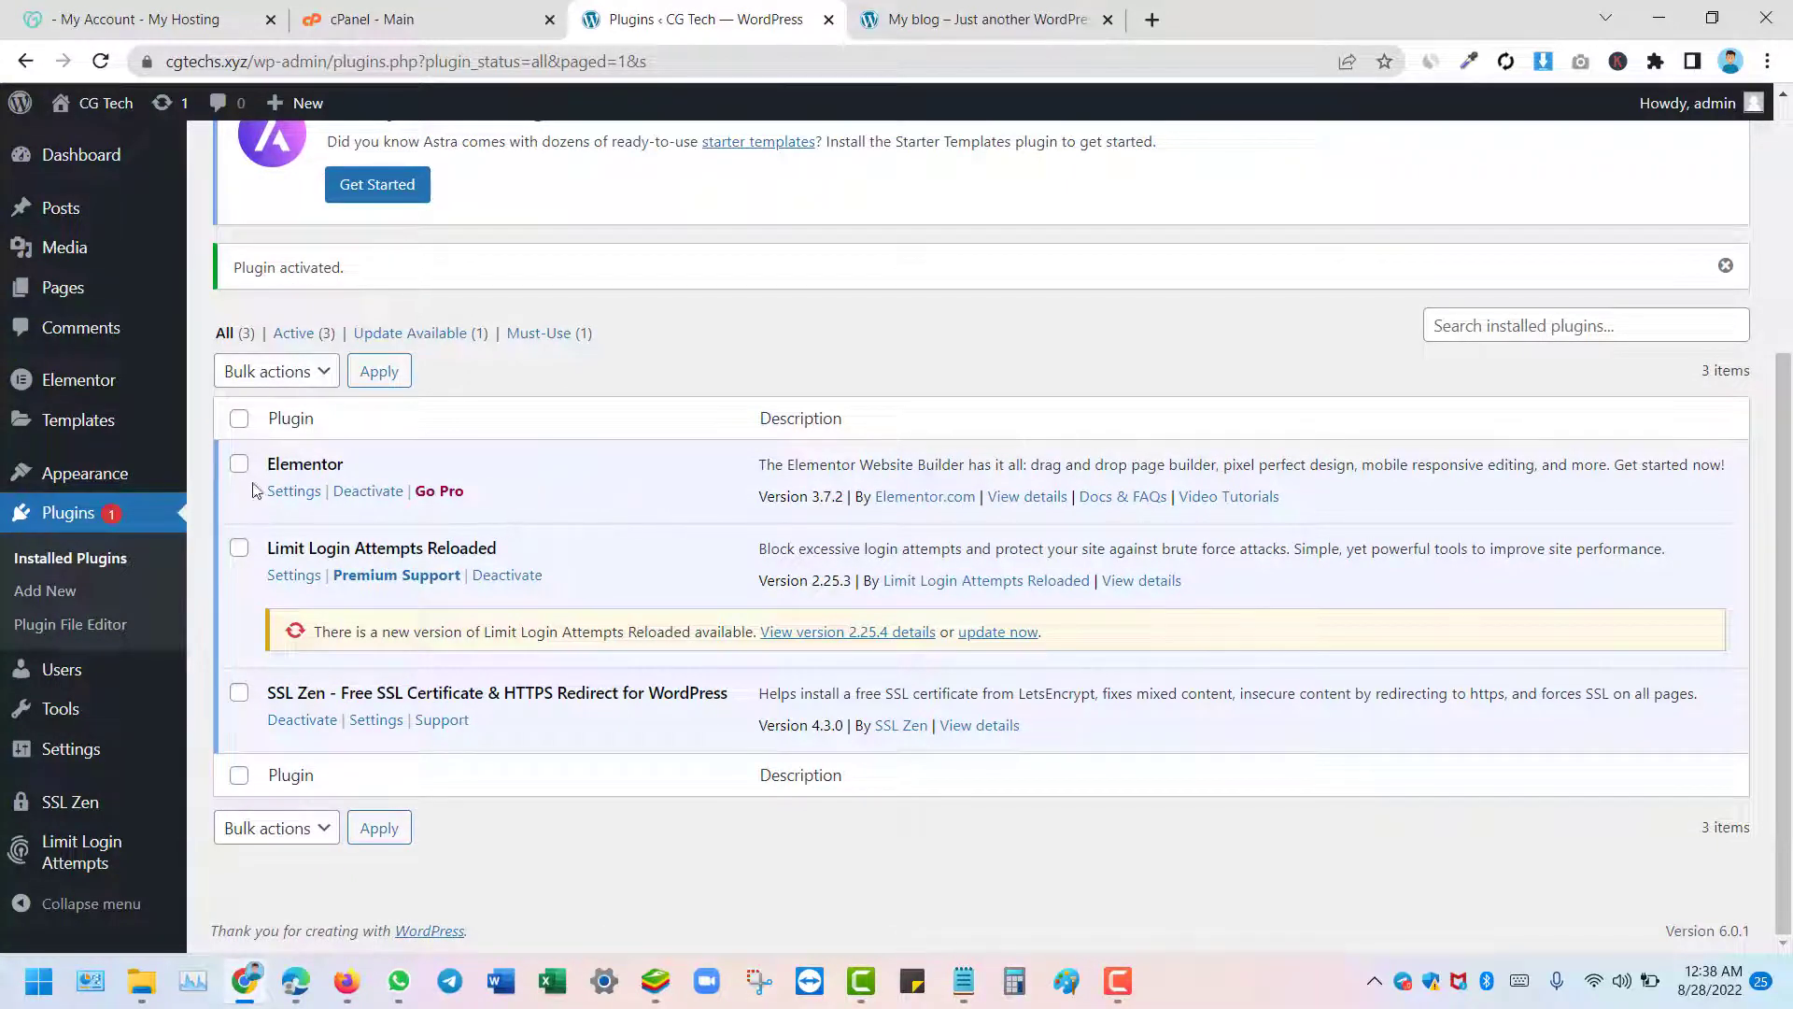
Search for "elementor" among the new plugins again, and install and activate Essential Addons for Elementor
scroll(355, 425, up, 4)
click(351, 162)
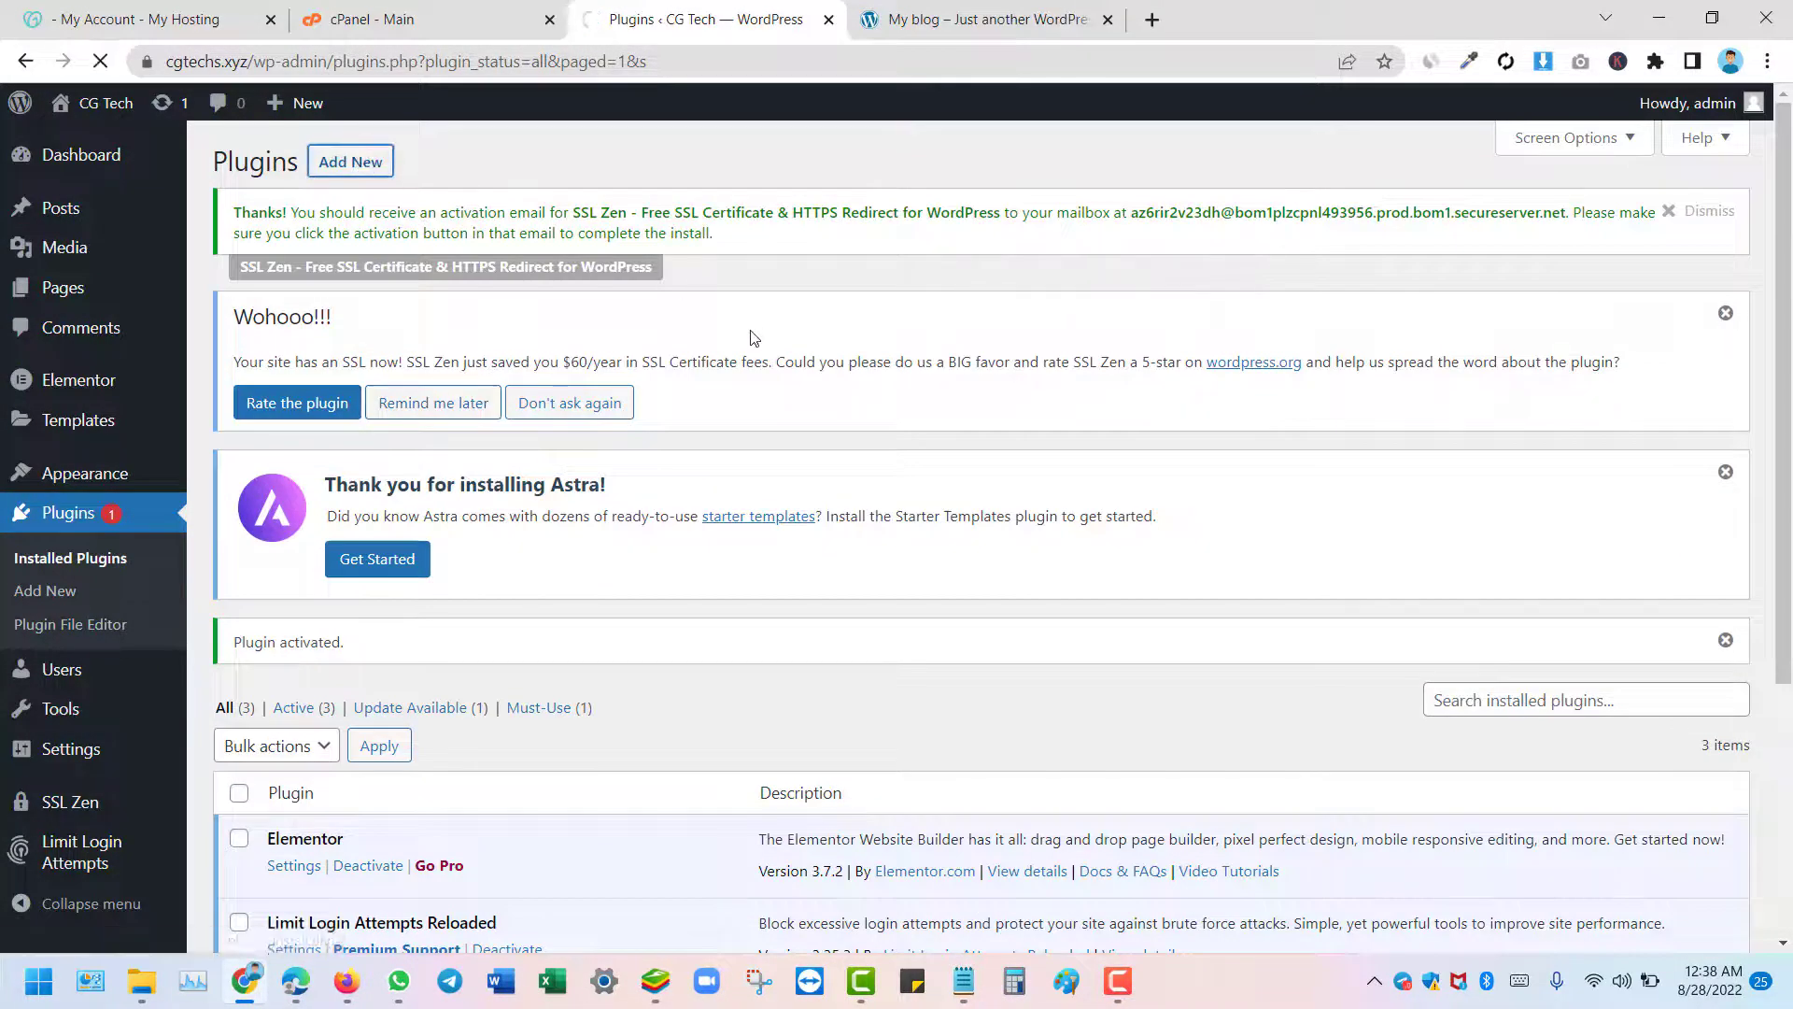
scroll(1510, 439, down, 2)
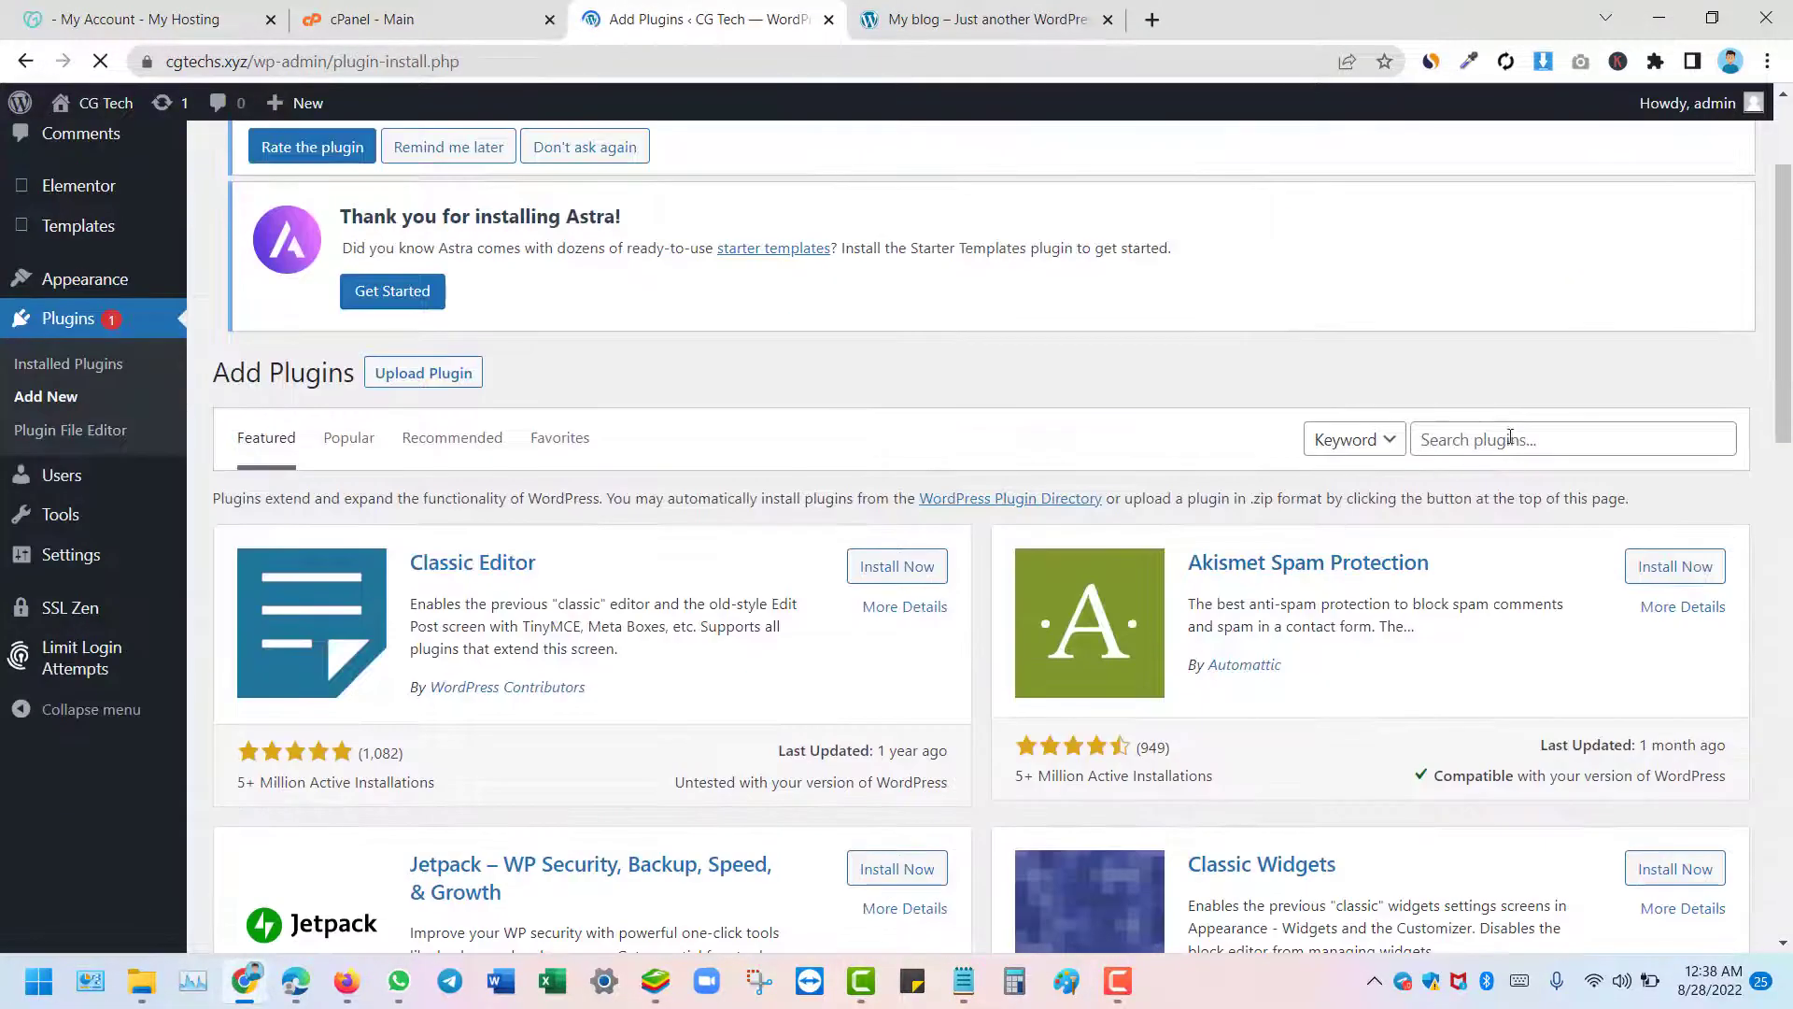
click(1510, 439)
text(elementor)
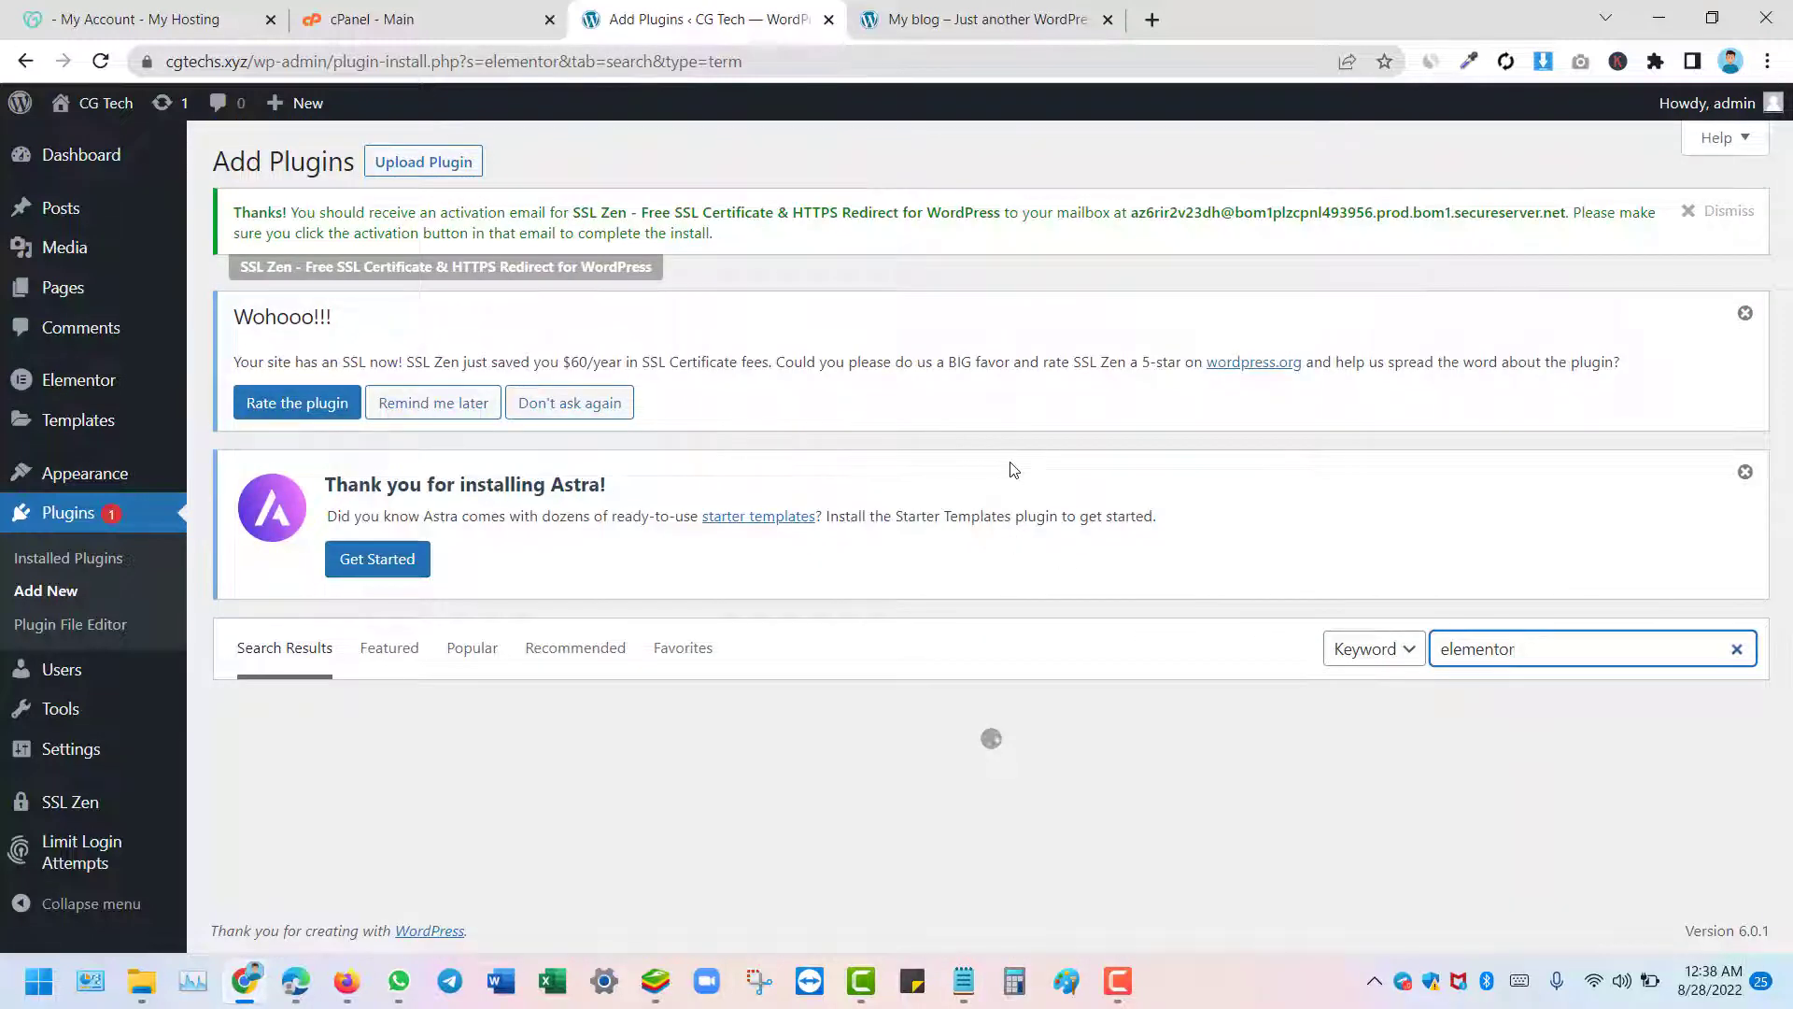
scroll(934, 500, down, 4)
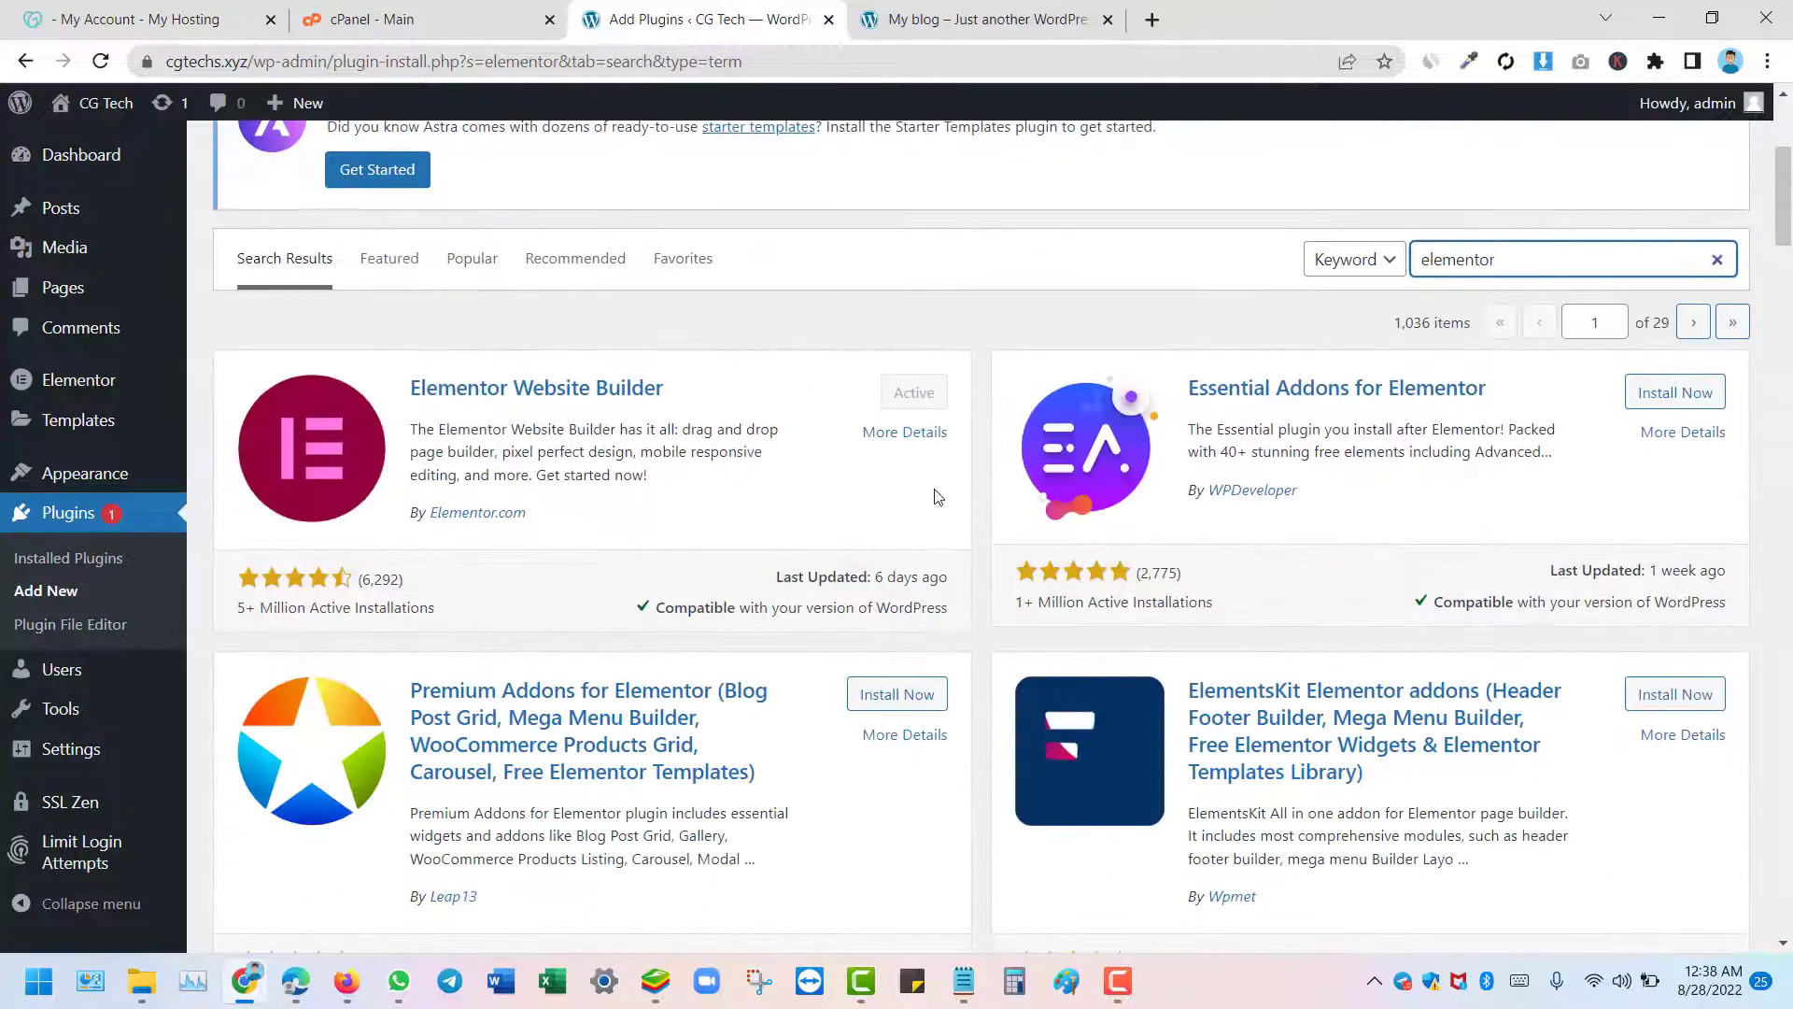
scroll(846, 509, down, 4)
scroll(1147, 437, up, 2)
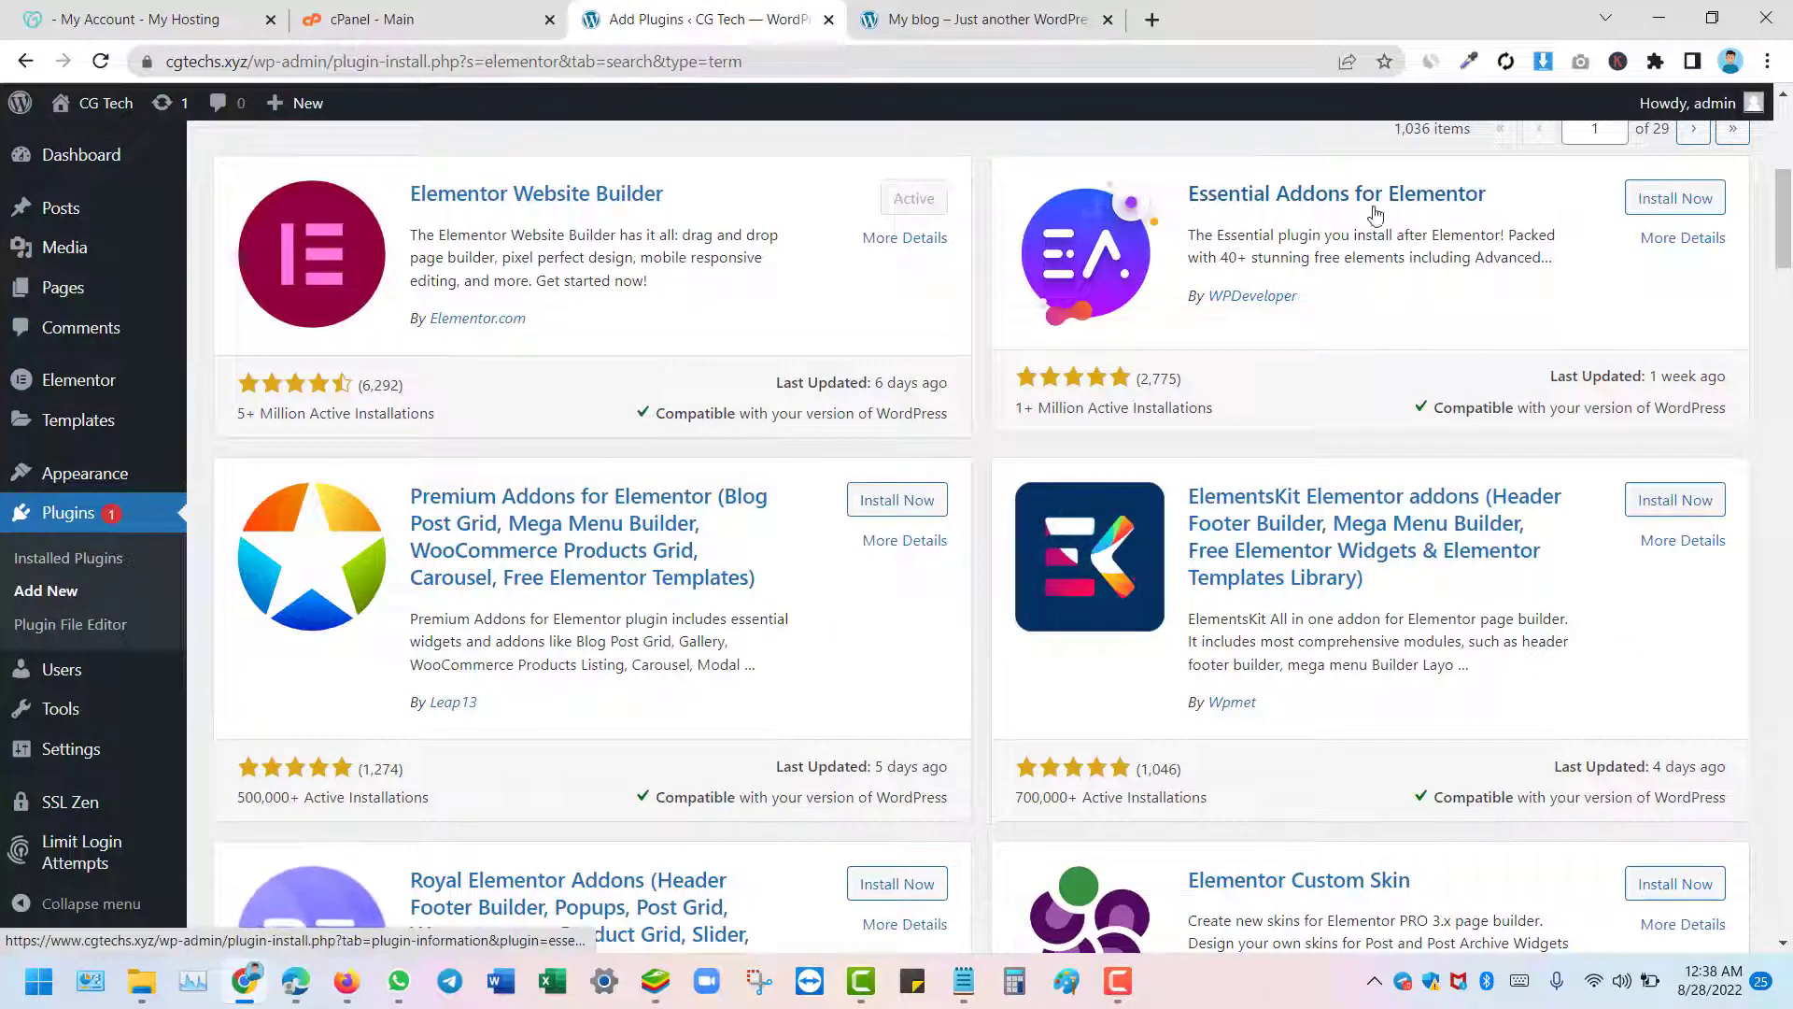
click(1672, 199)
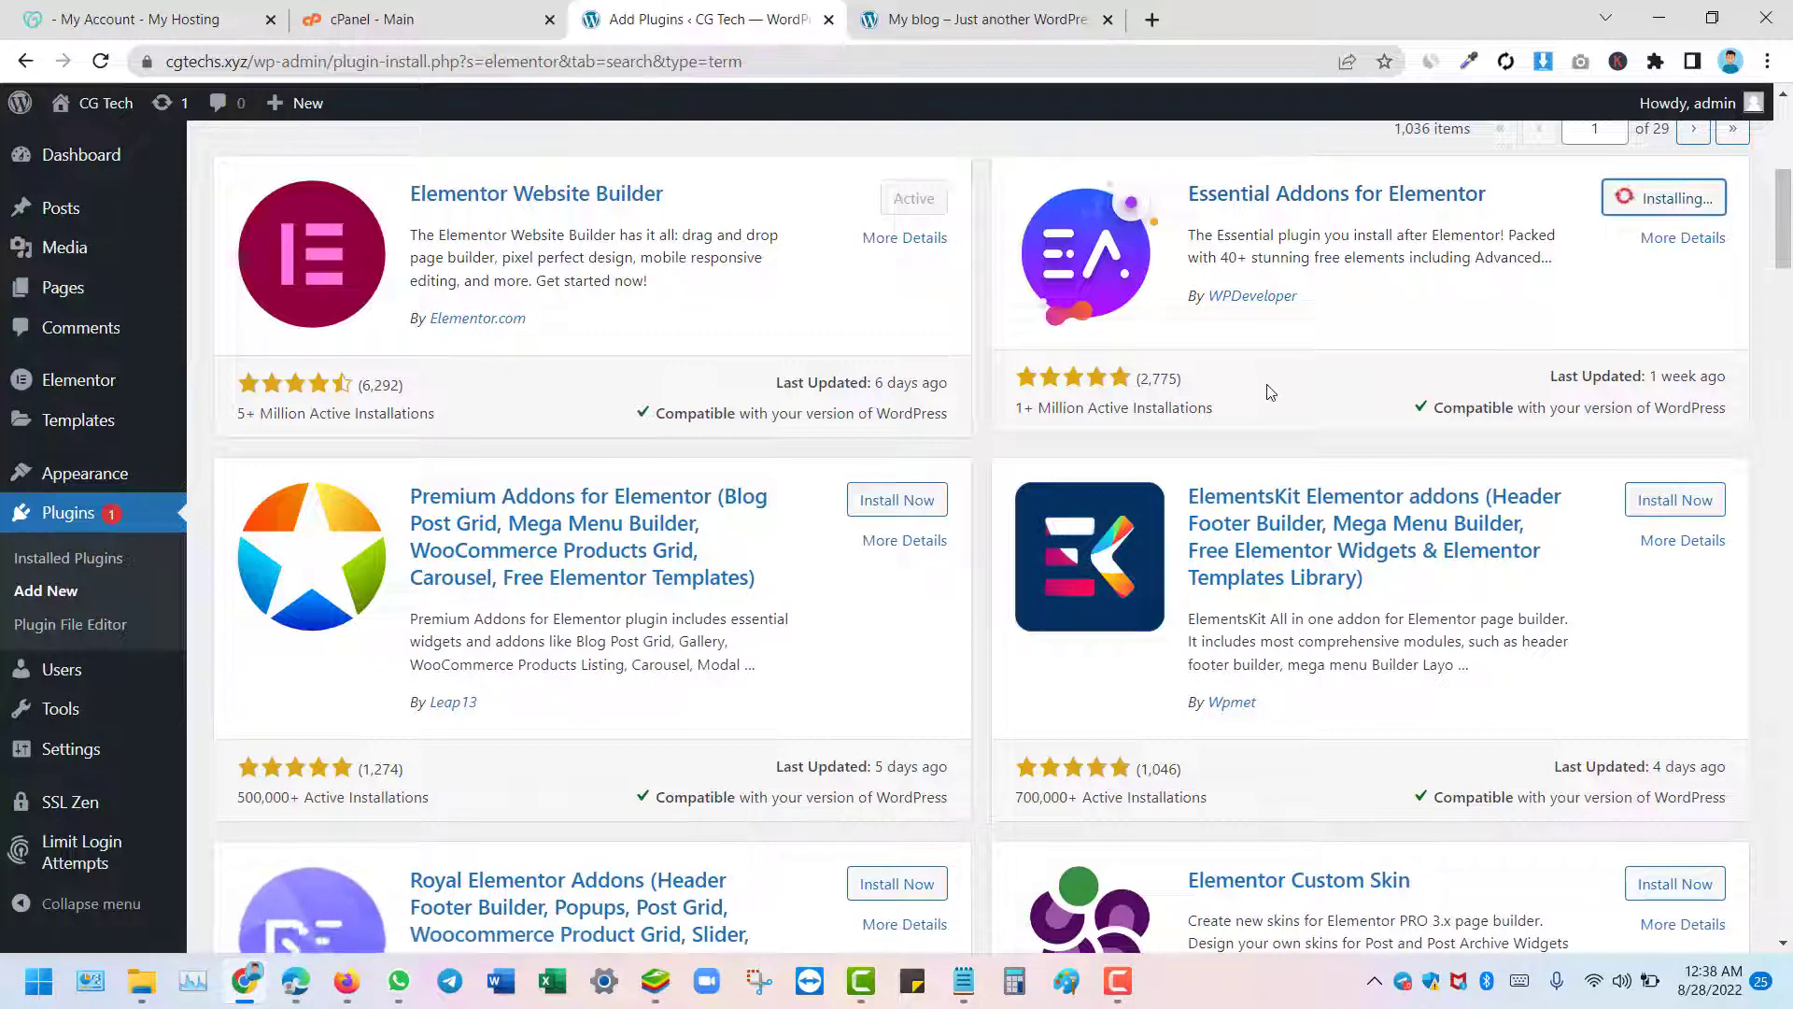
click(1690, 199)
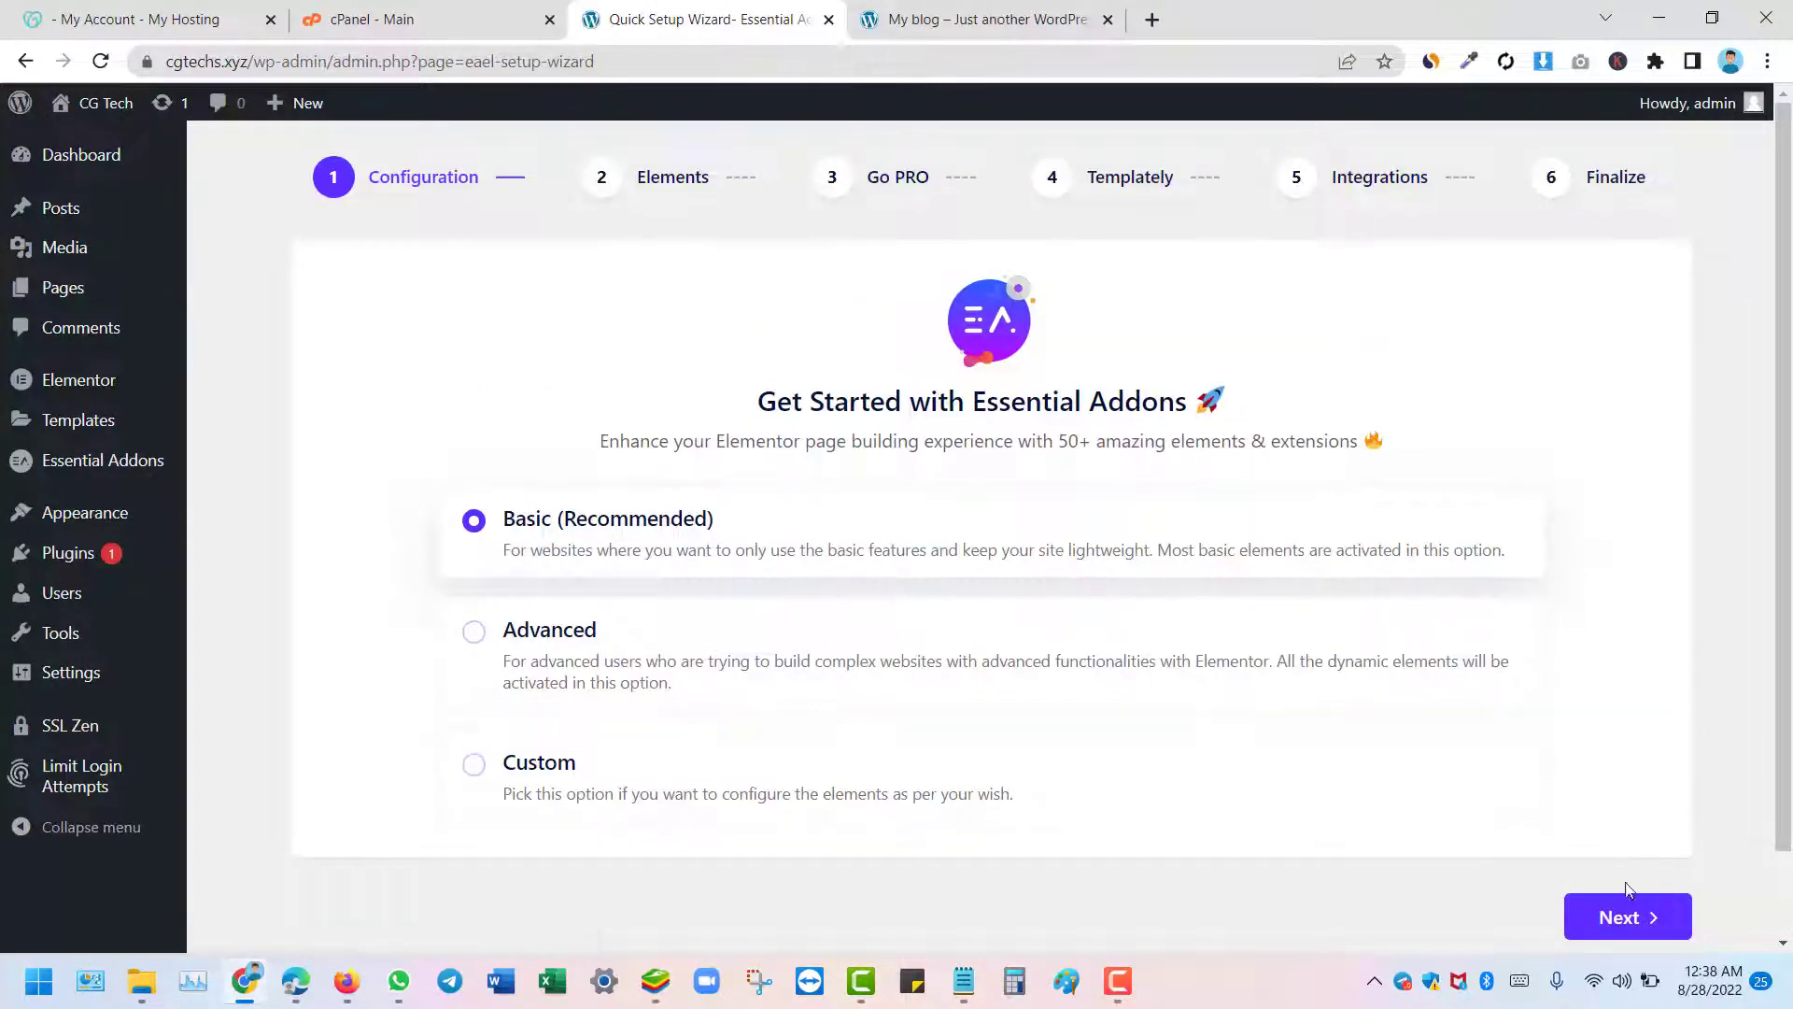
Complete the Essential Addons setup wizard with the Basic configuration and default elements, skipping the extra integrations and declining data sharing
click(1610, 934)
scroll(1149, 704, down, 3)
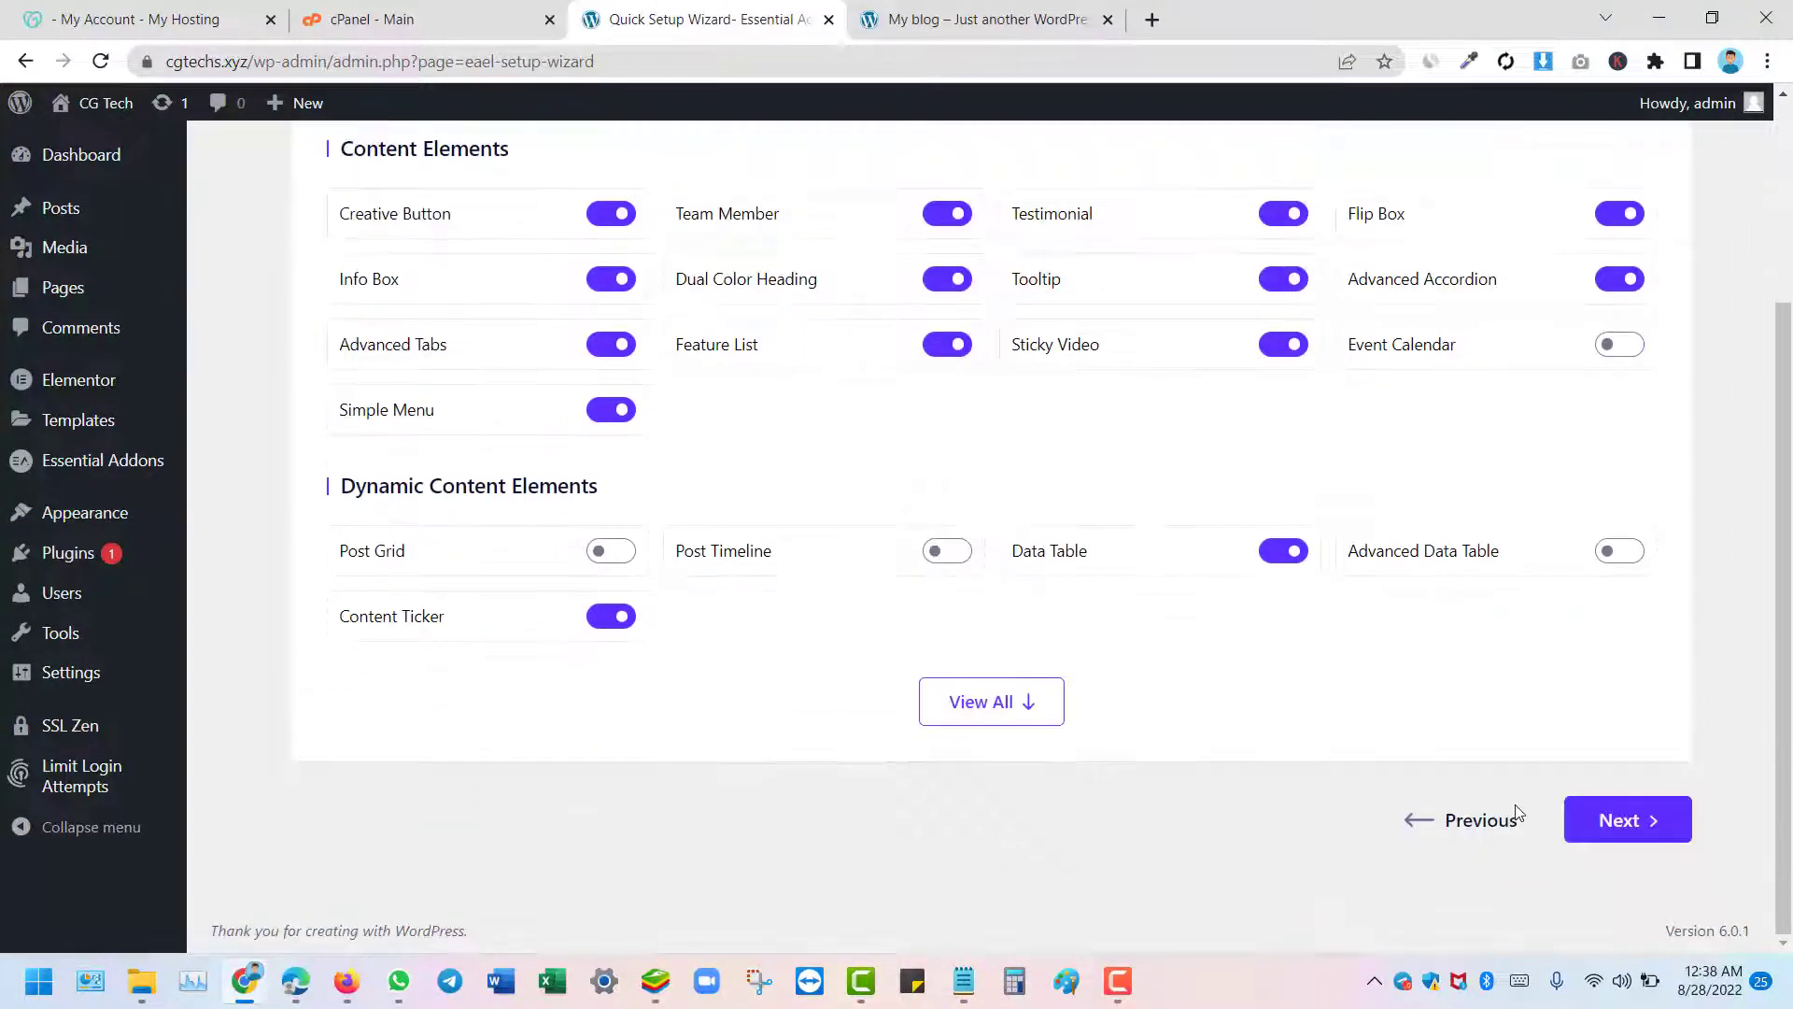
click(1628, 839)
click(1628, 839)
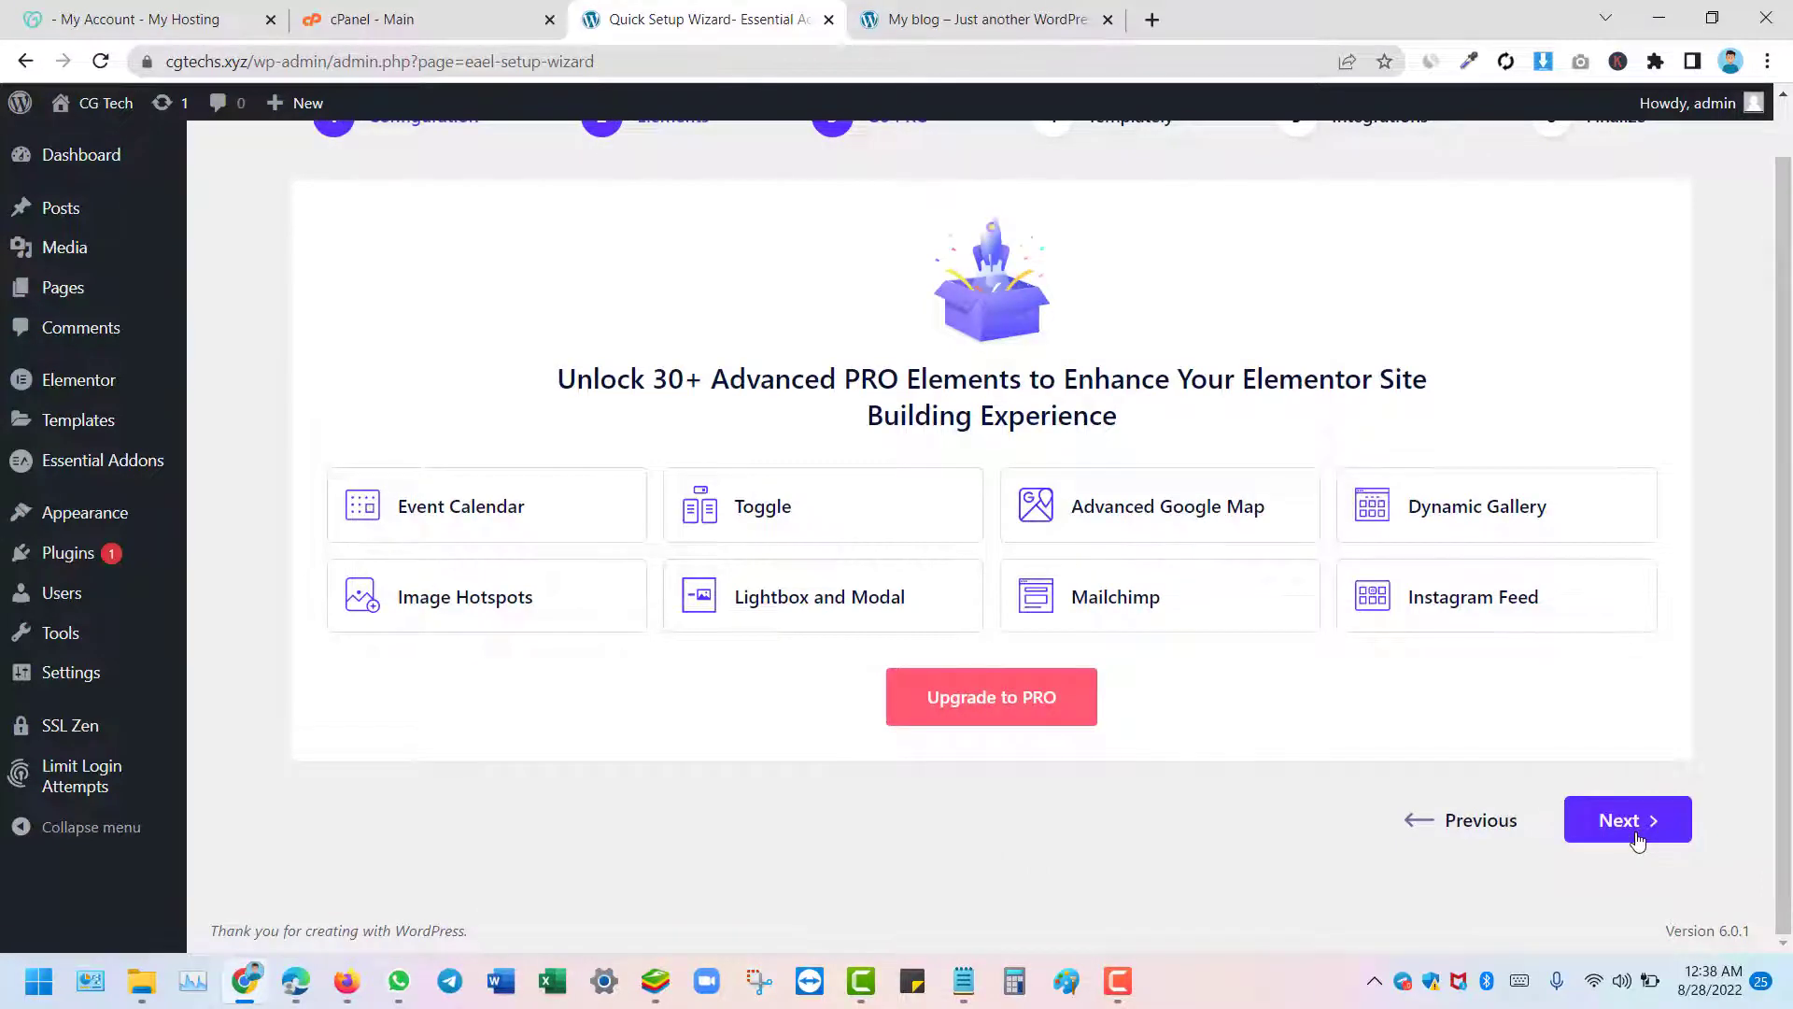
click(1663, 760)
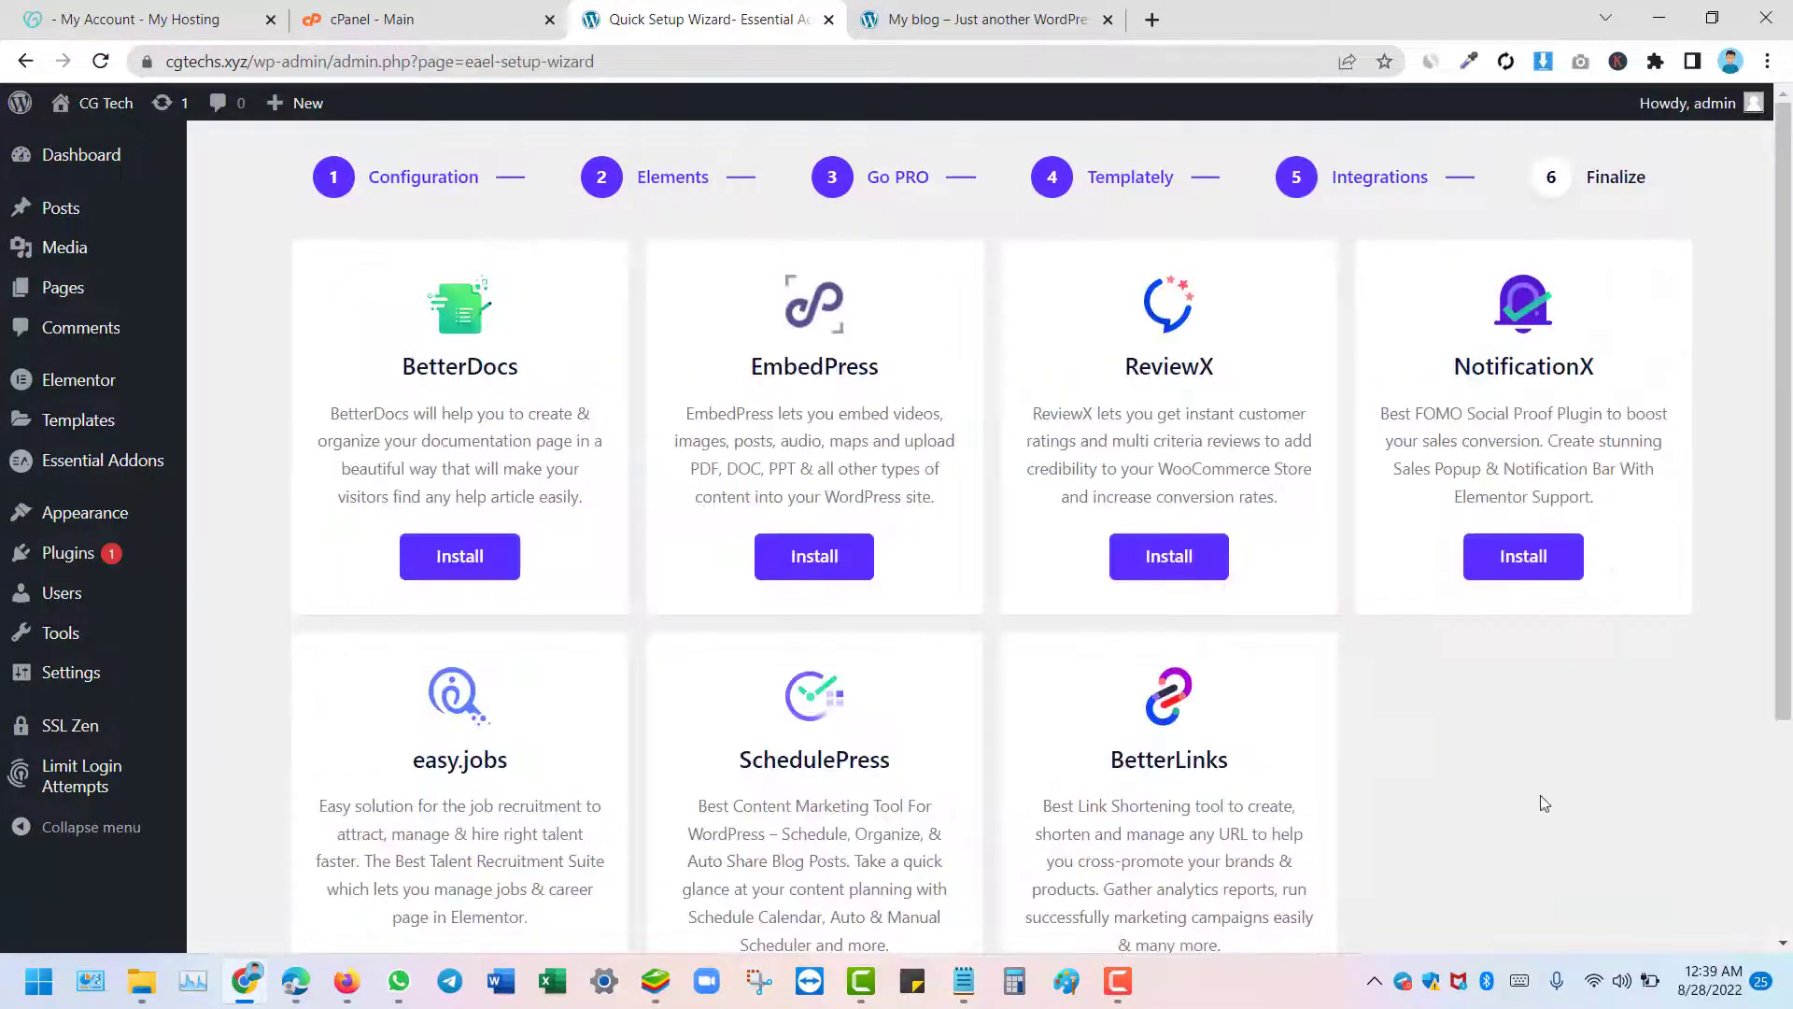
scroll(1543, 798, down, 1)
click(1622, 838)
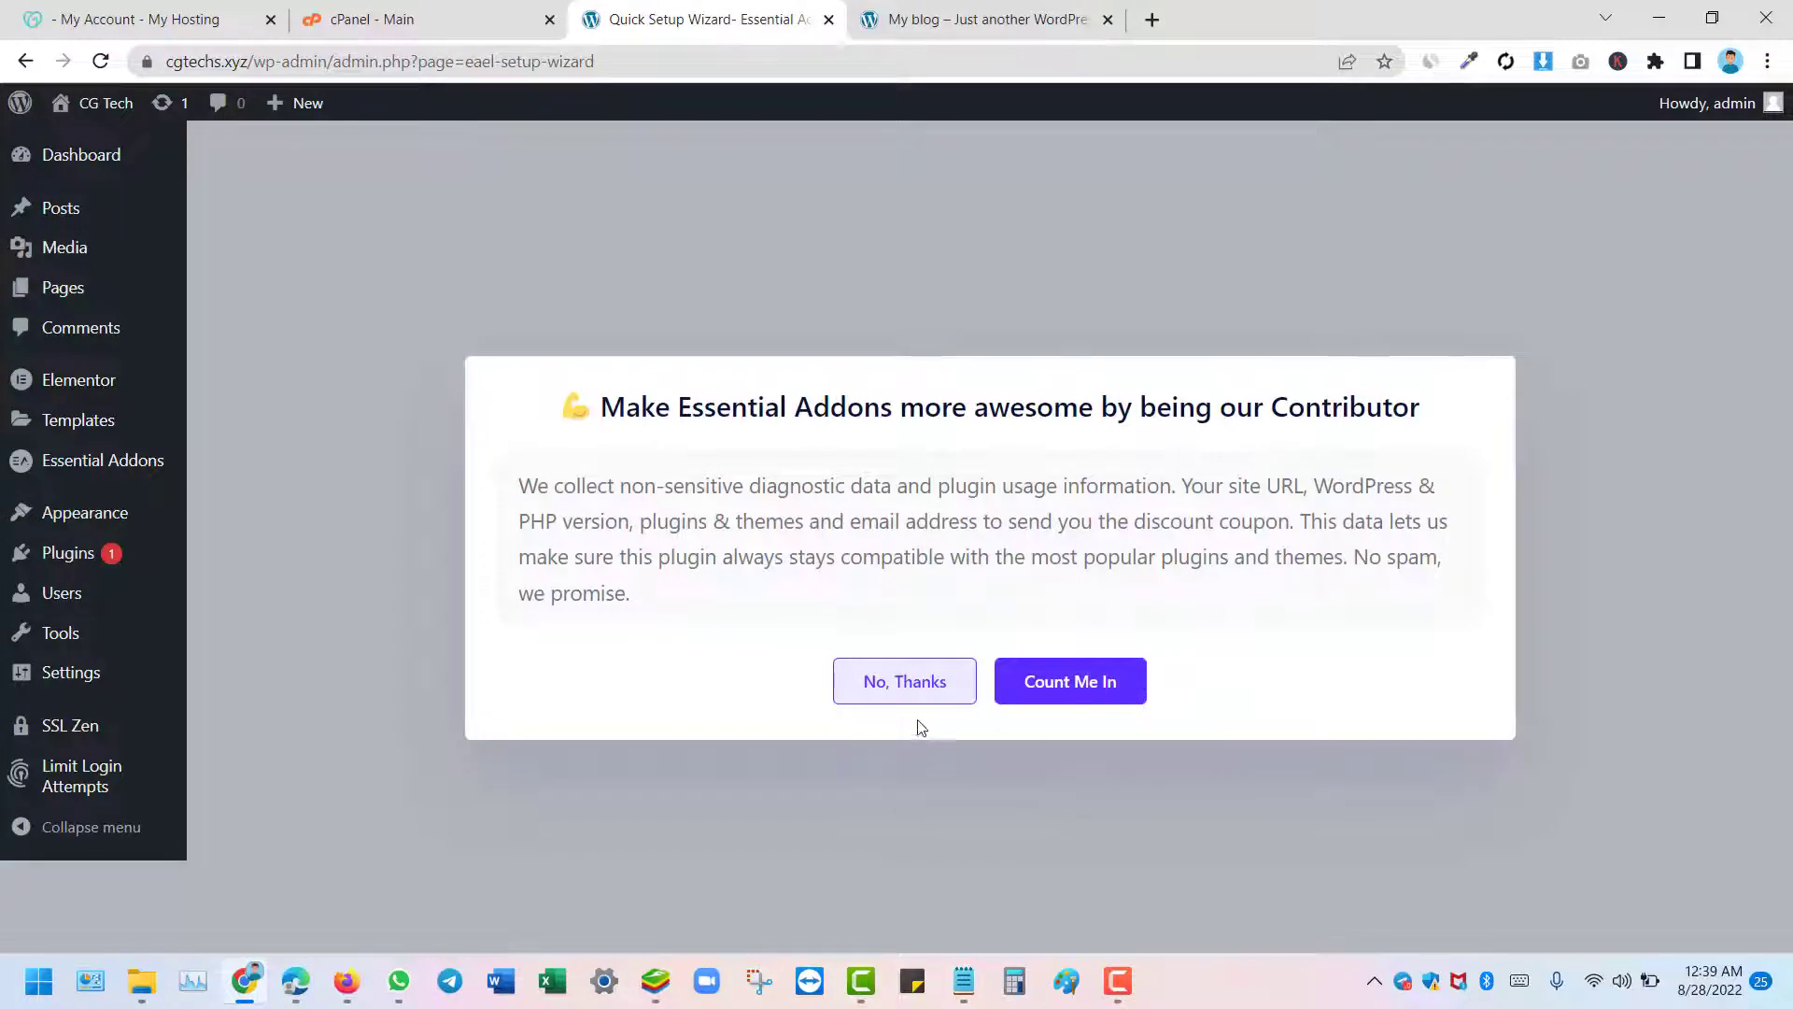
click(864, 689)
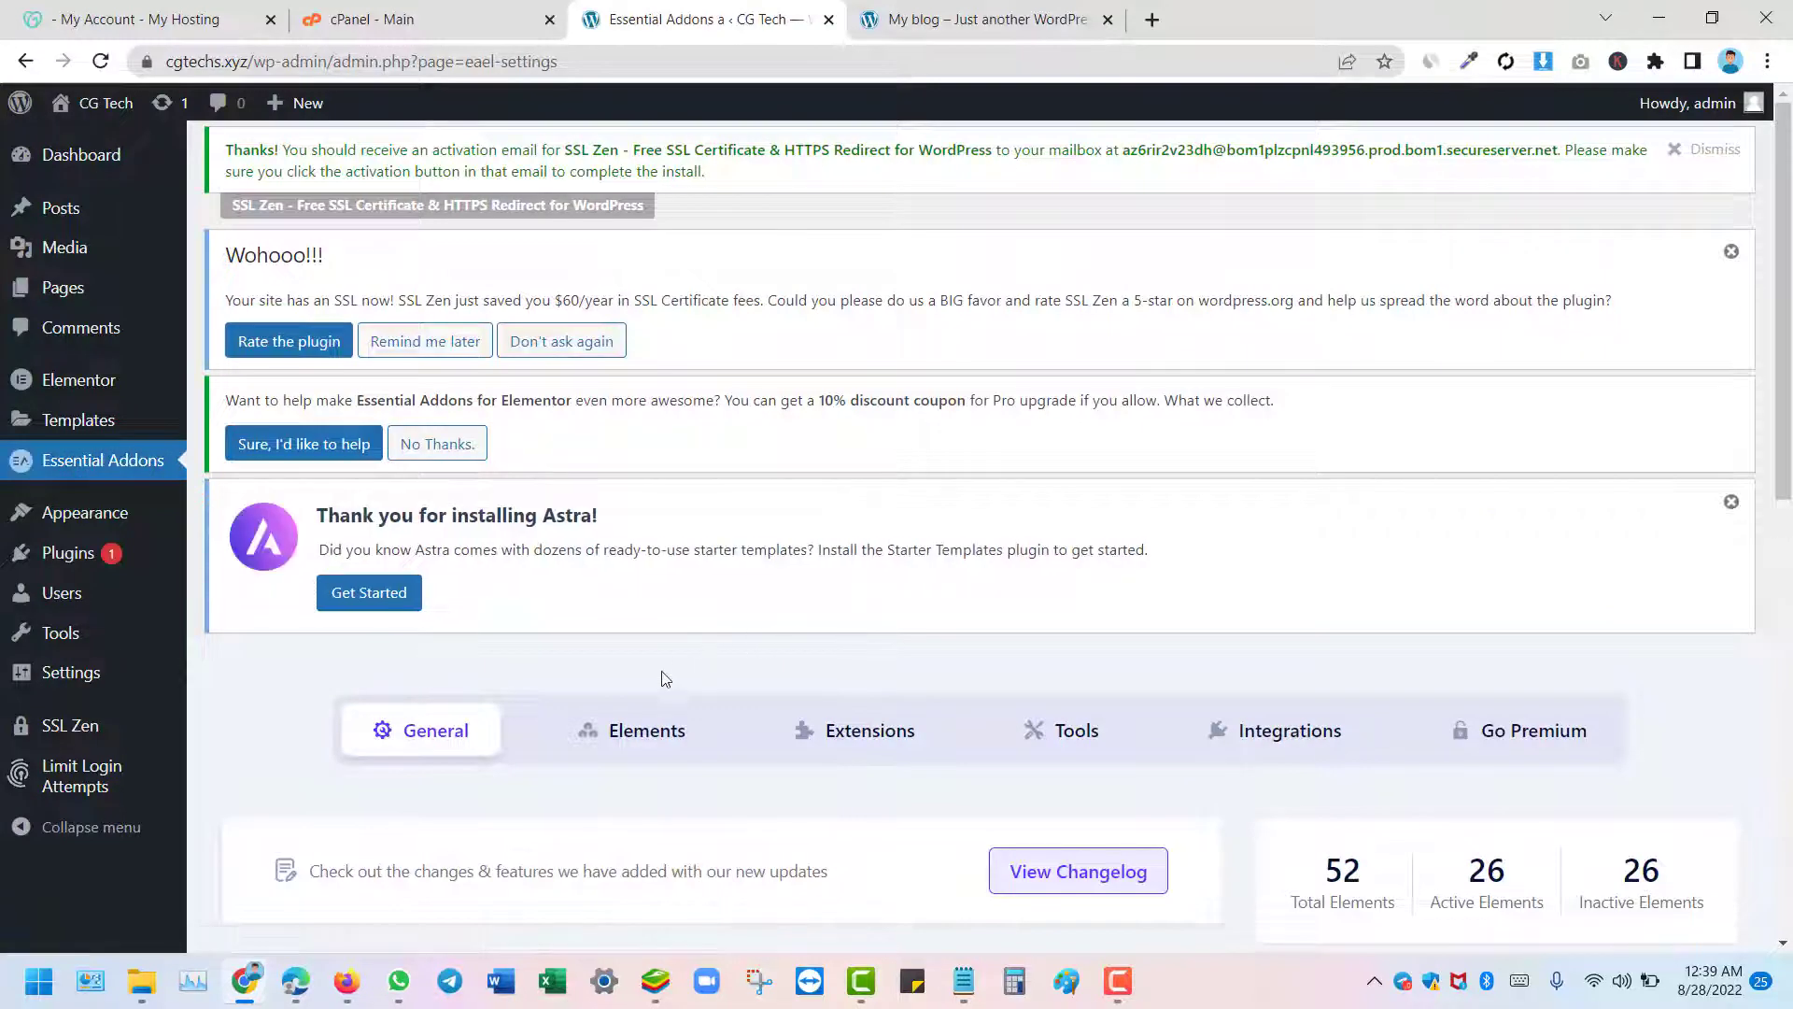
Open the list of installed plugins and review which plugins are on the site
scroll(704, 676, down, 6)
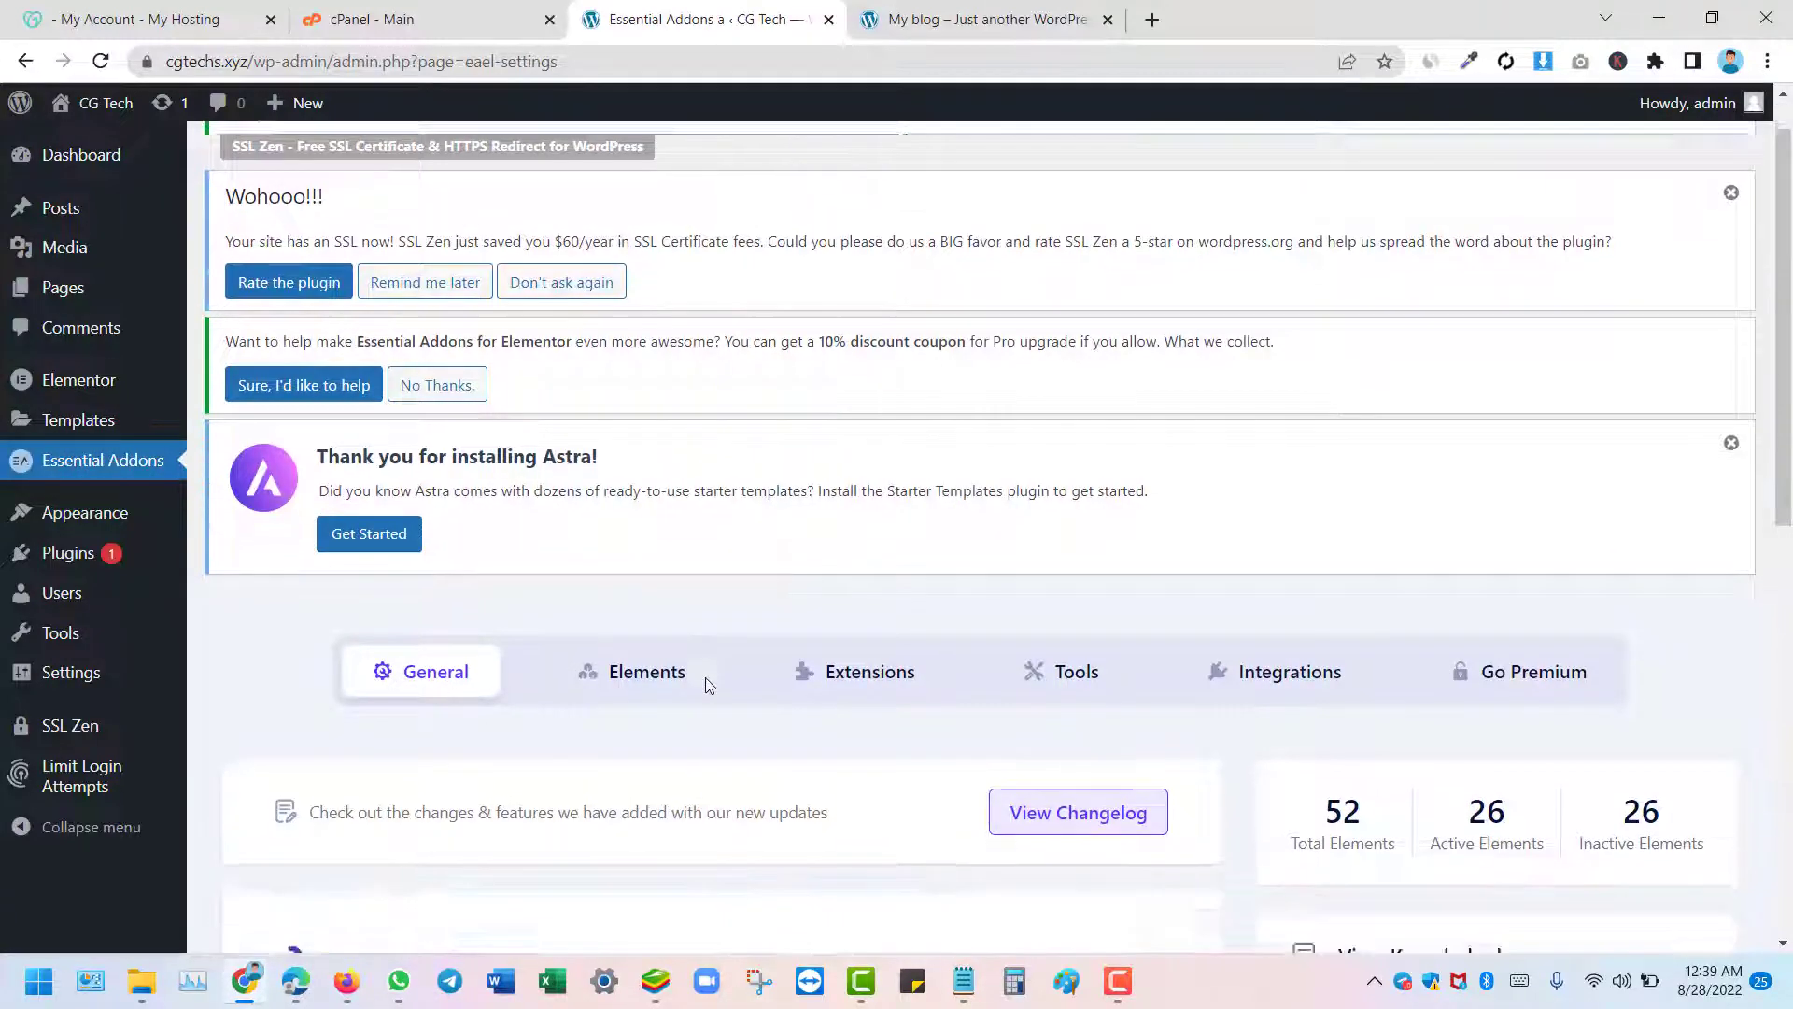
click(85, 558)
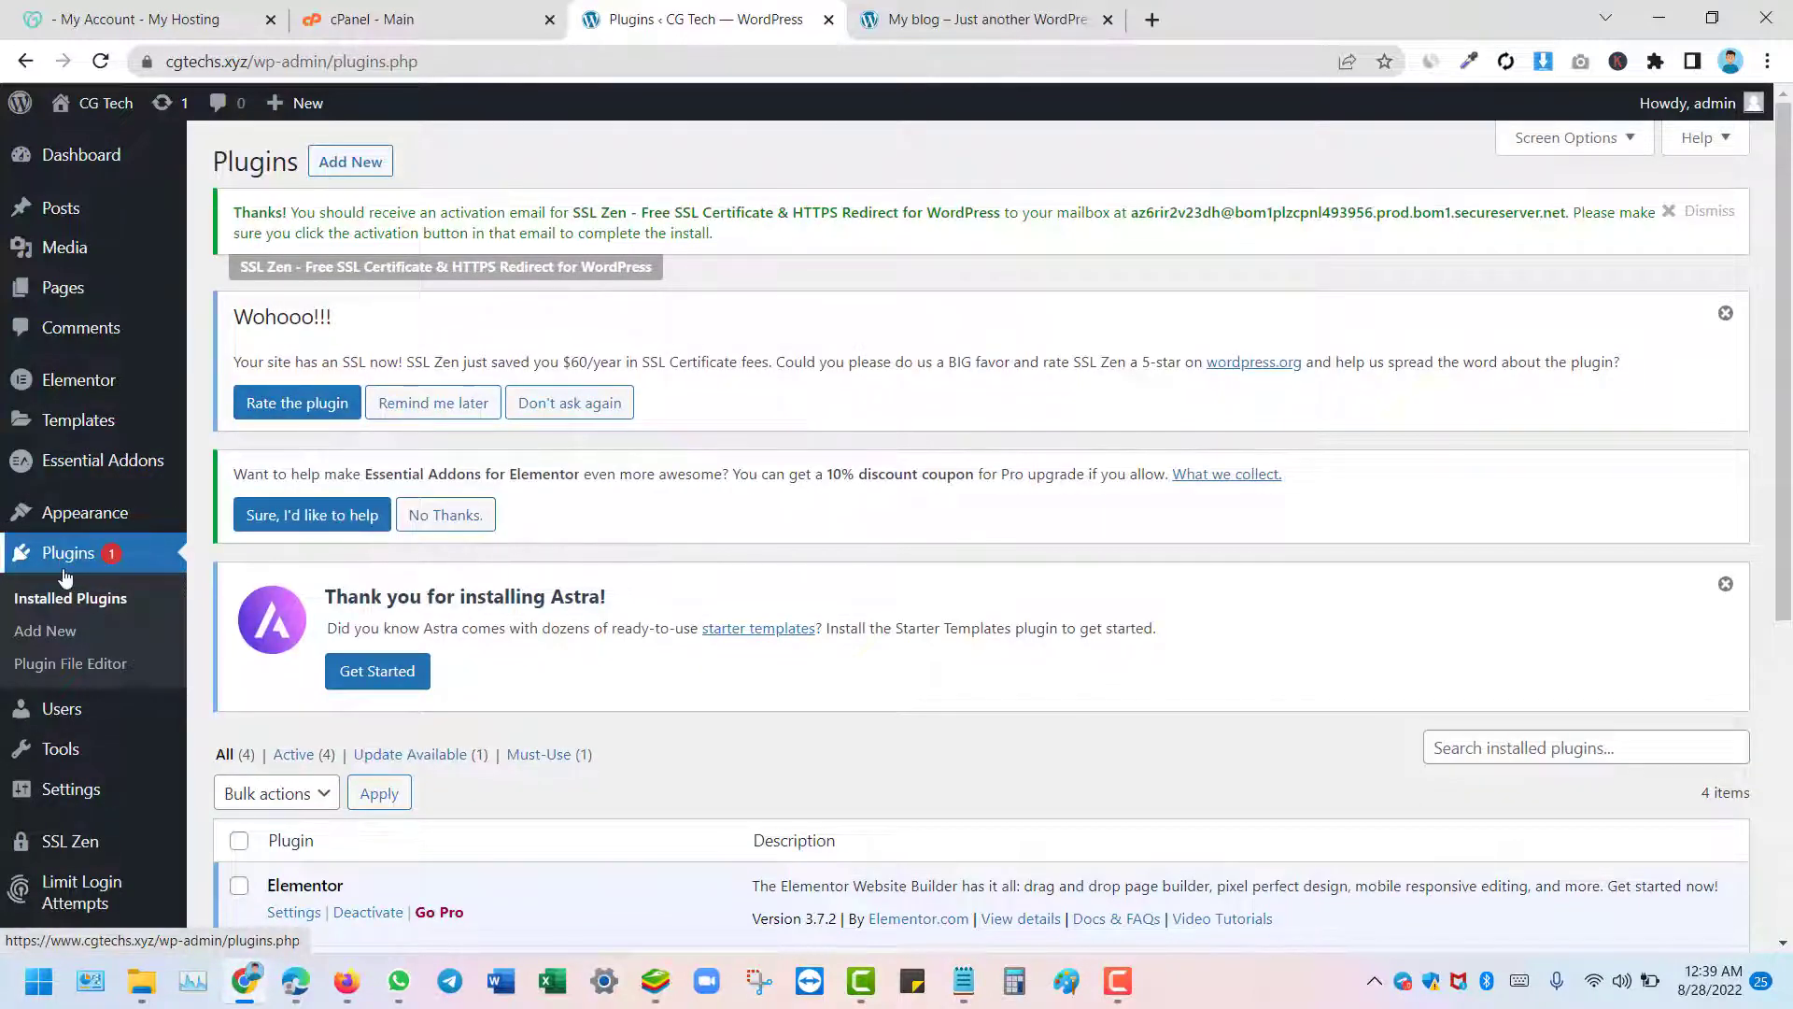
scroll(525, 616, down, 5)
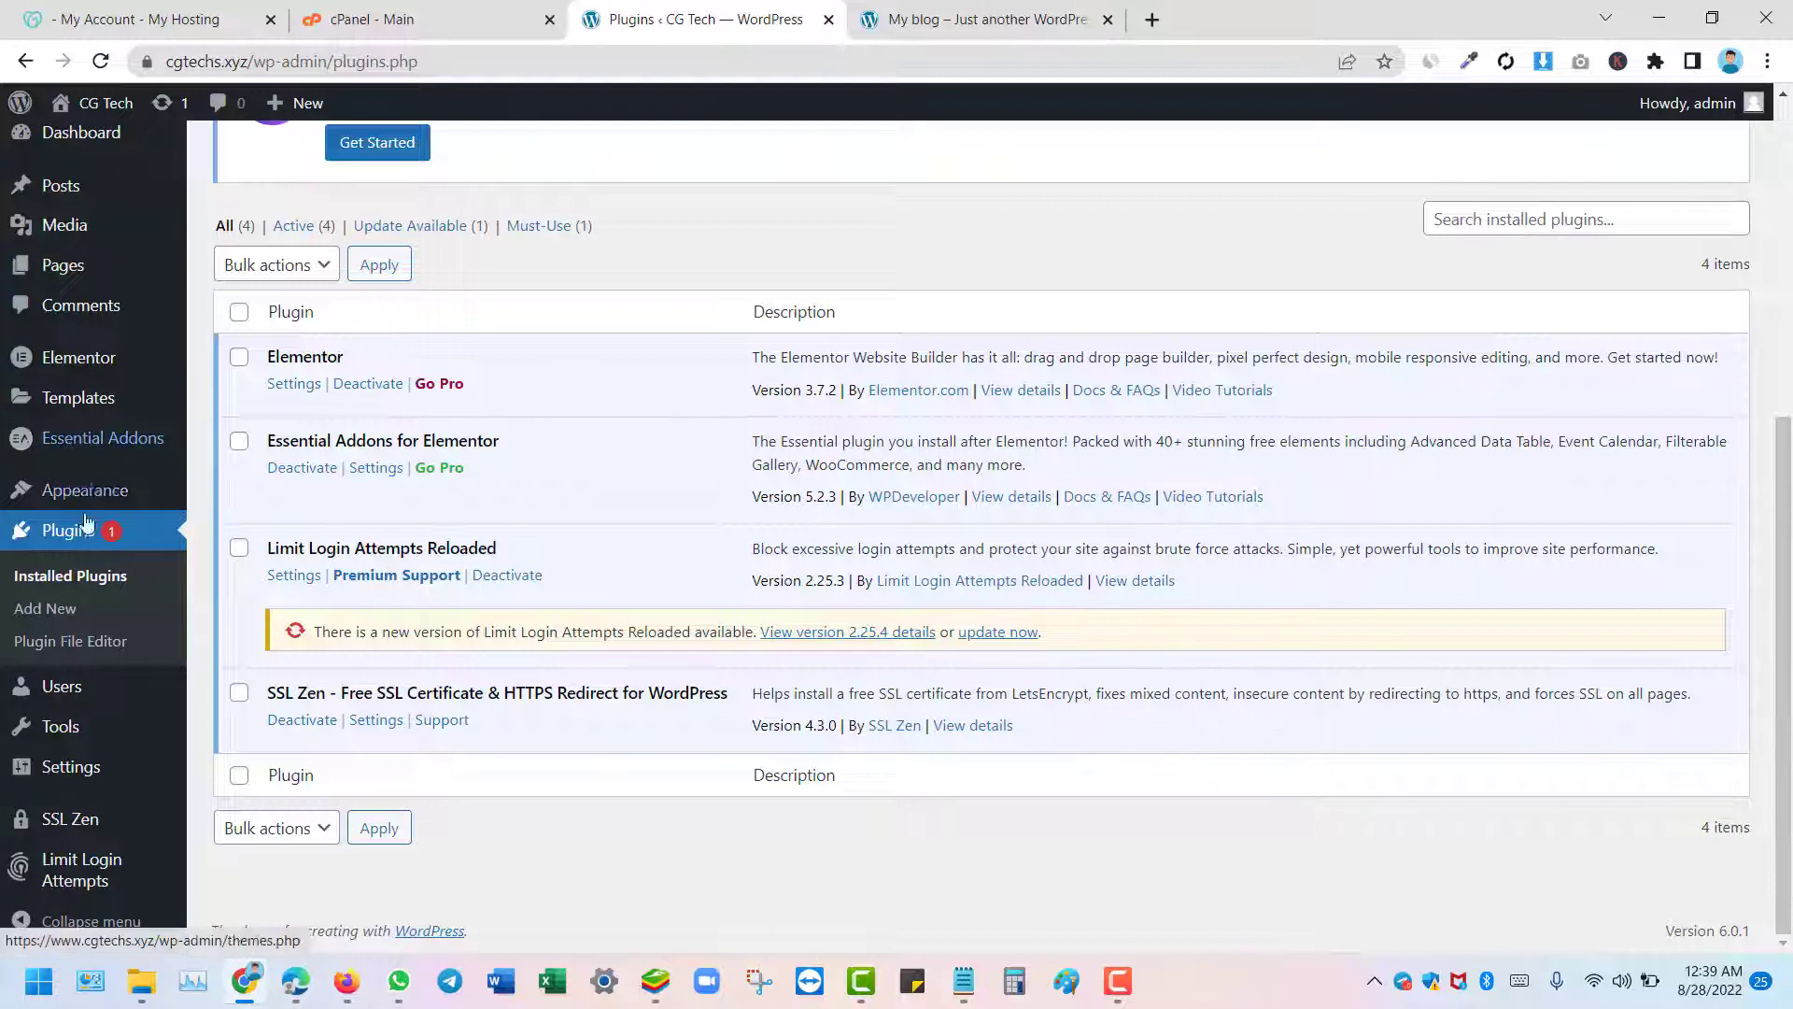
Open the Astra theme's options and install the Starter Templates importer plugin
mouse_move(85, 495)
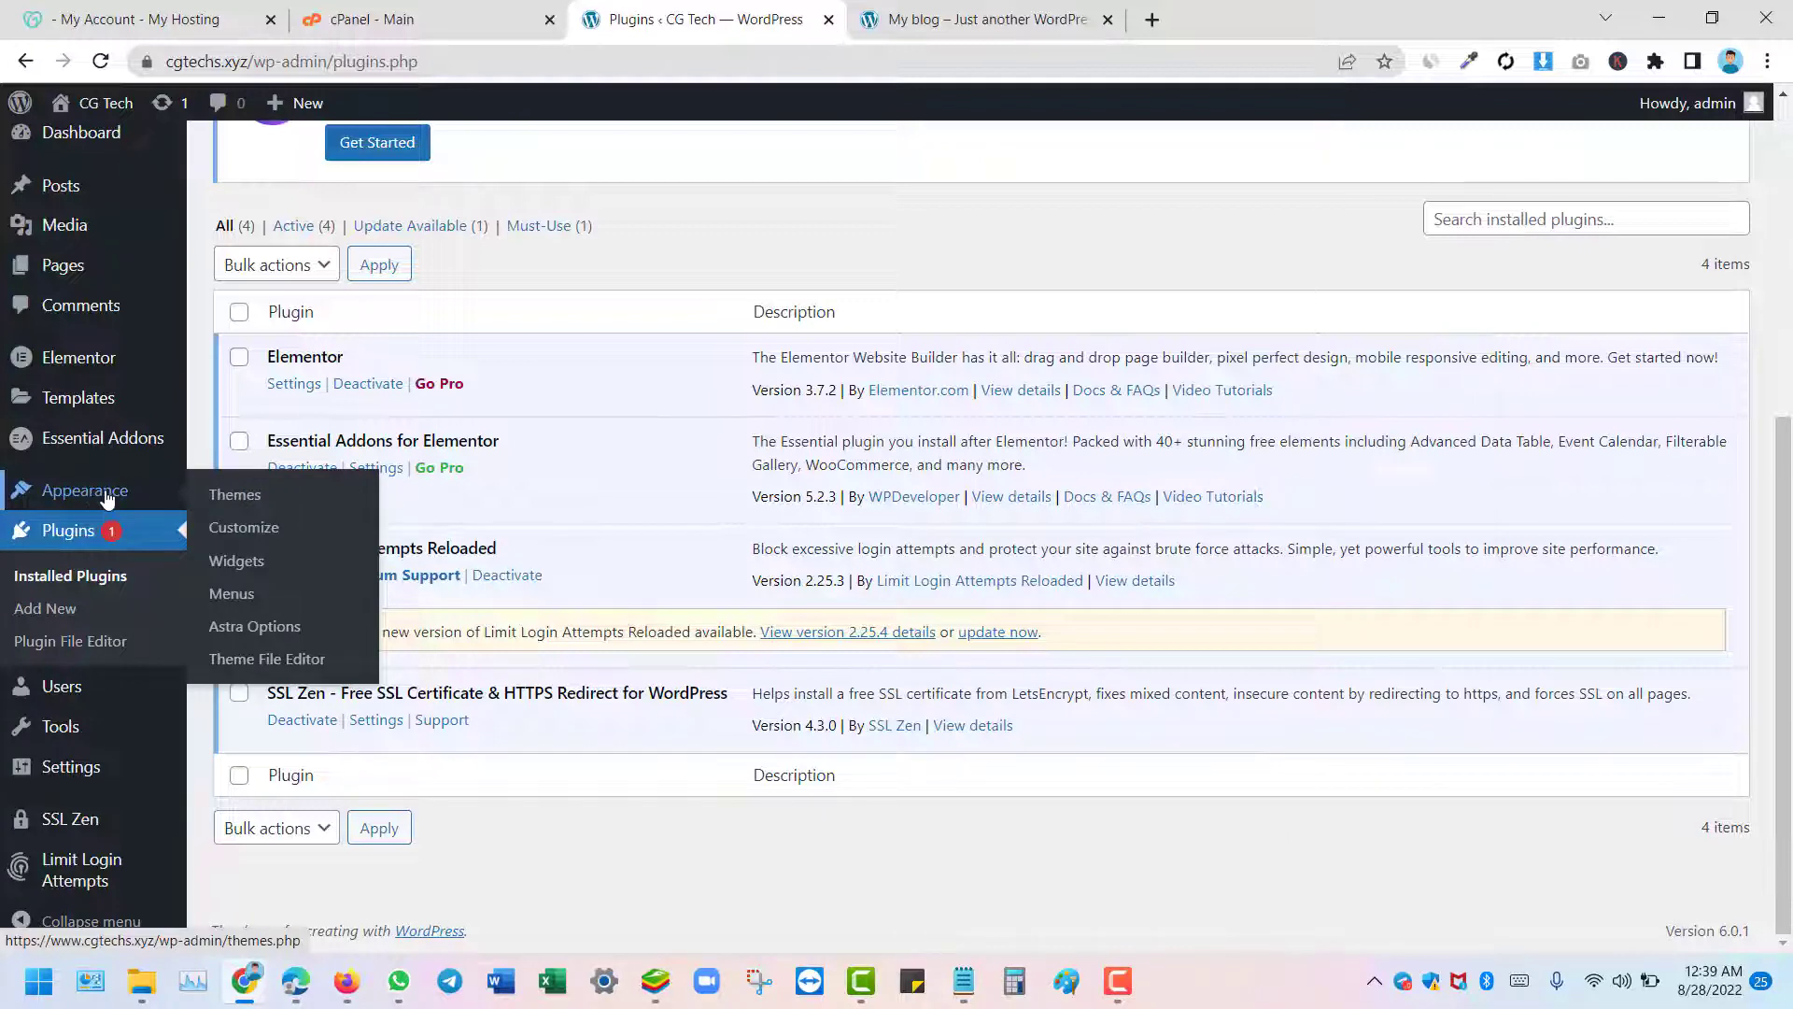
click(271, 637)
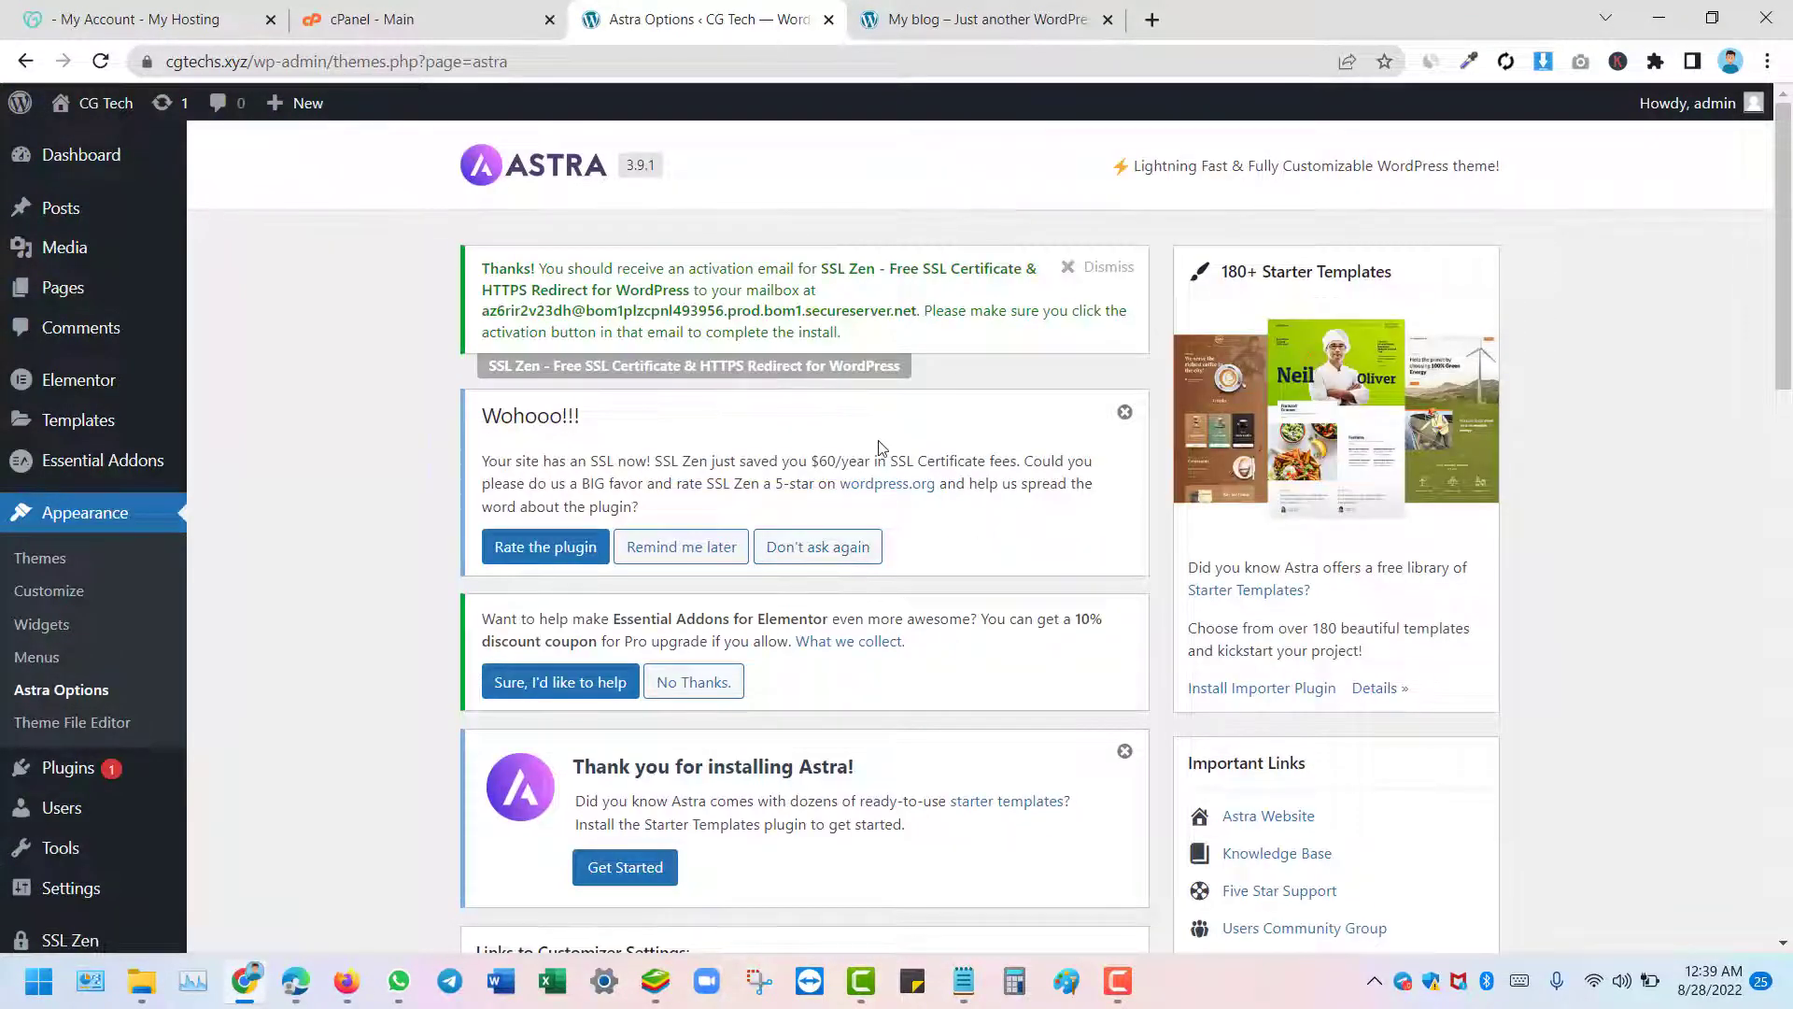
scroll(878, 447, down, 2)
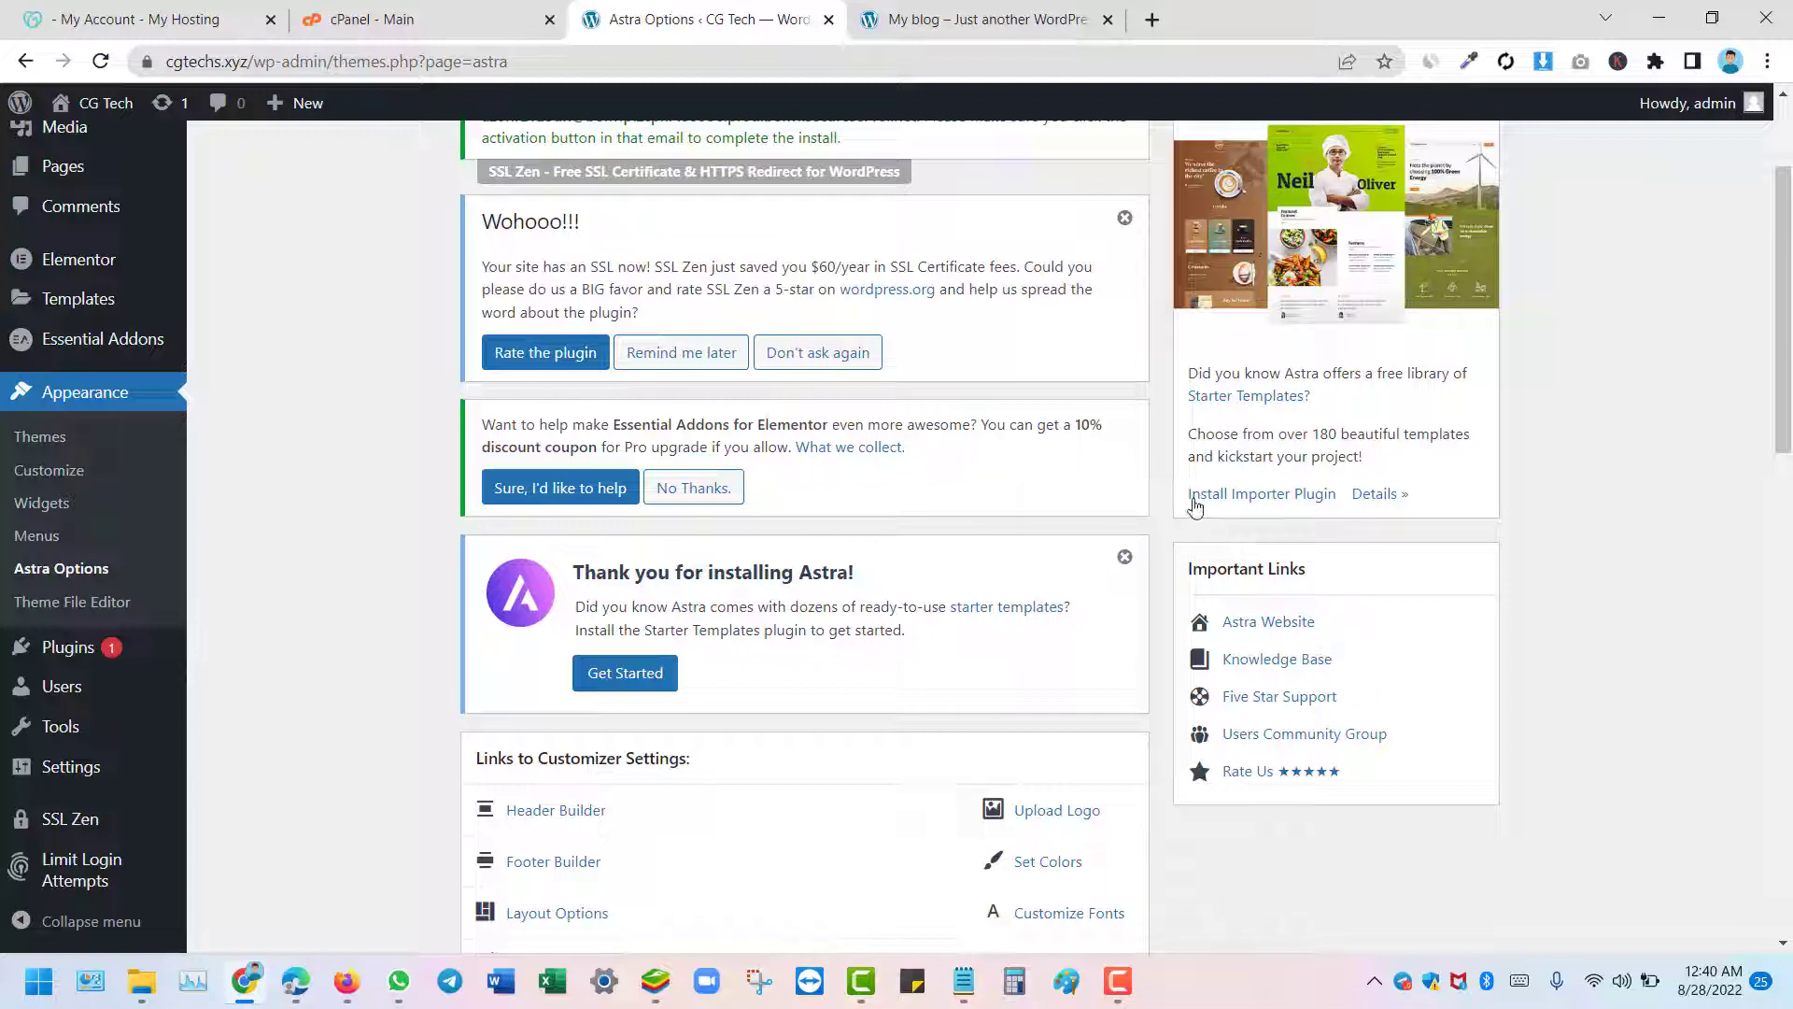
click(1294, 505)
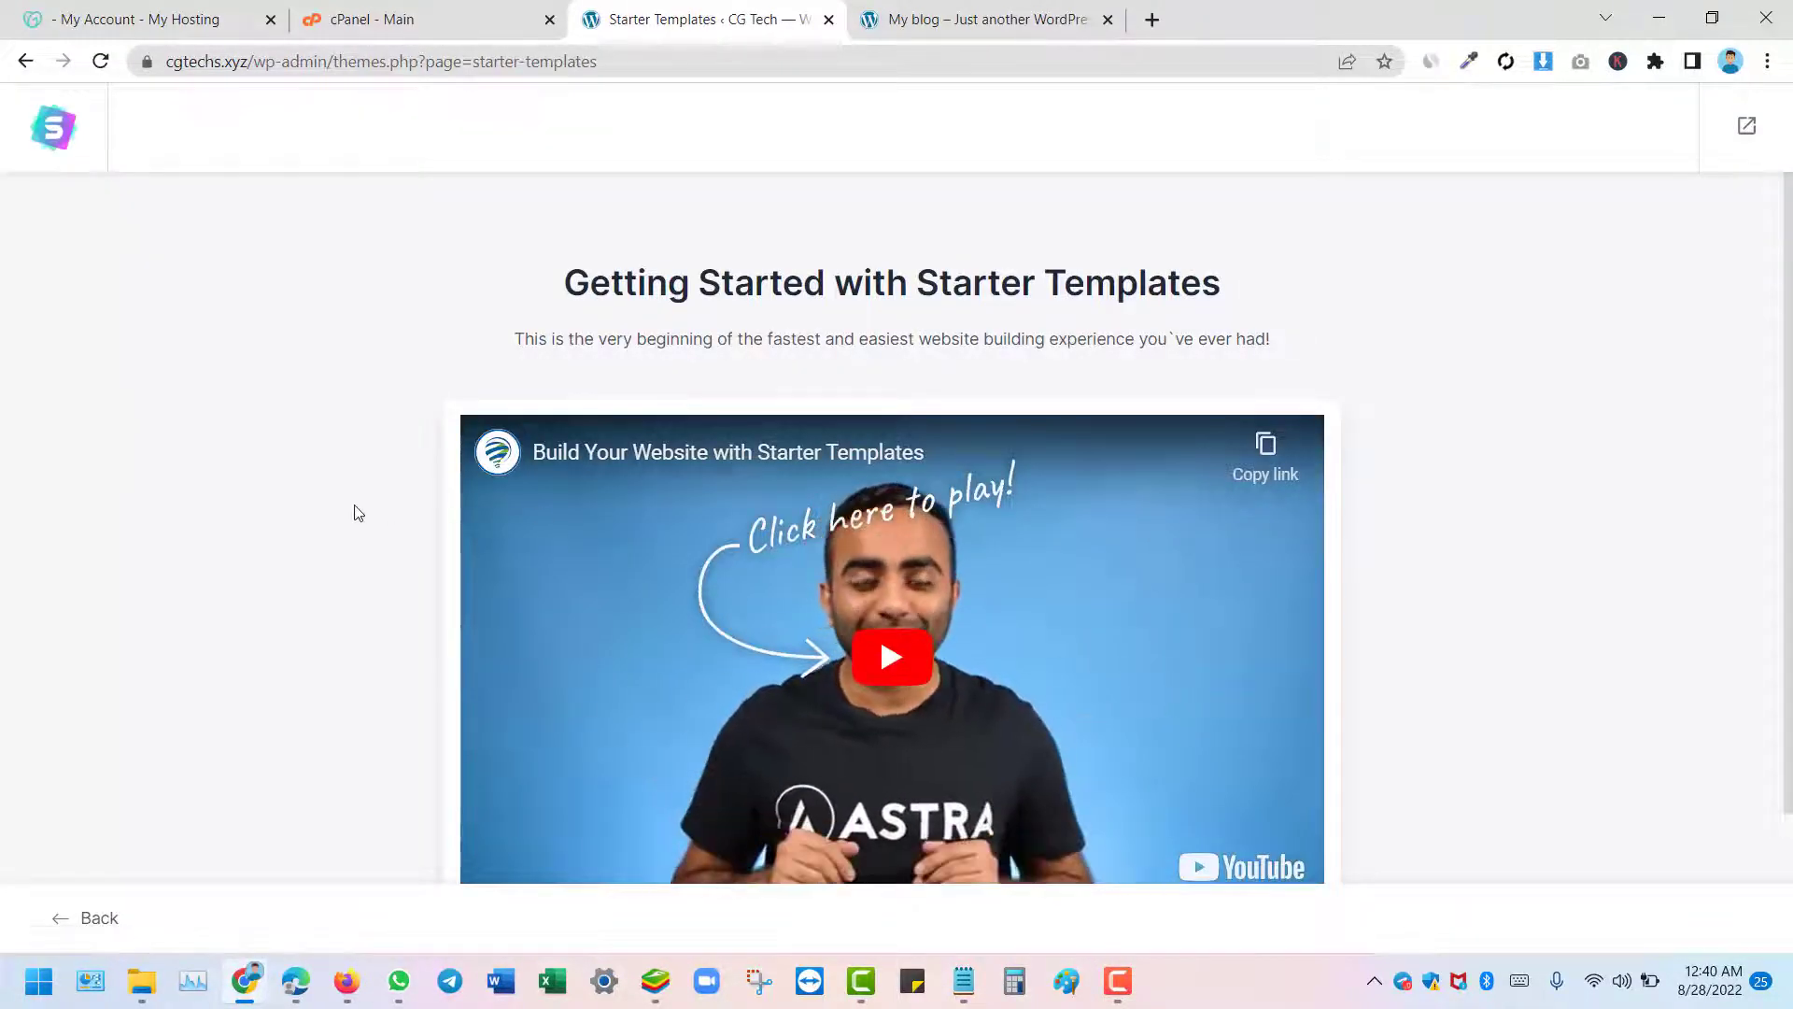
Start building the website with Starter Templates and choose Elementor as the page builder
scroll(353, 467, down, 2)
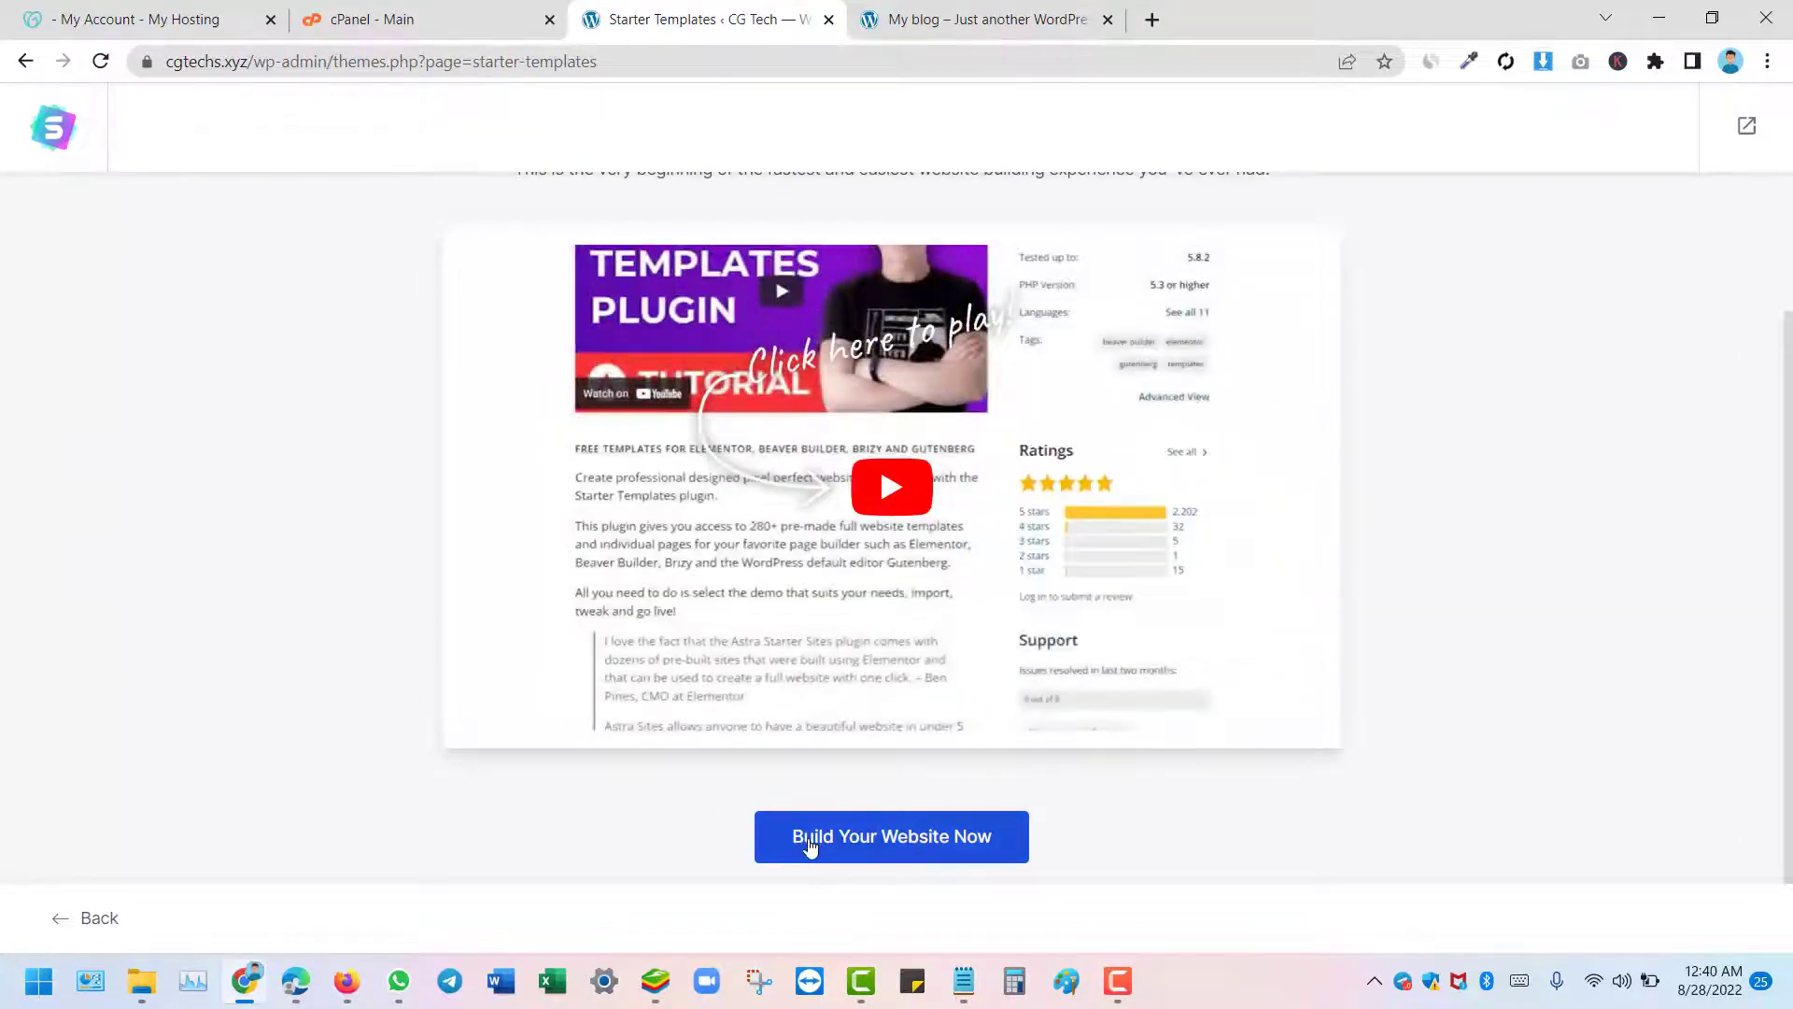
click(845, 849)
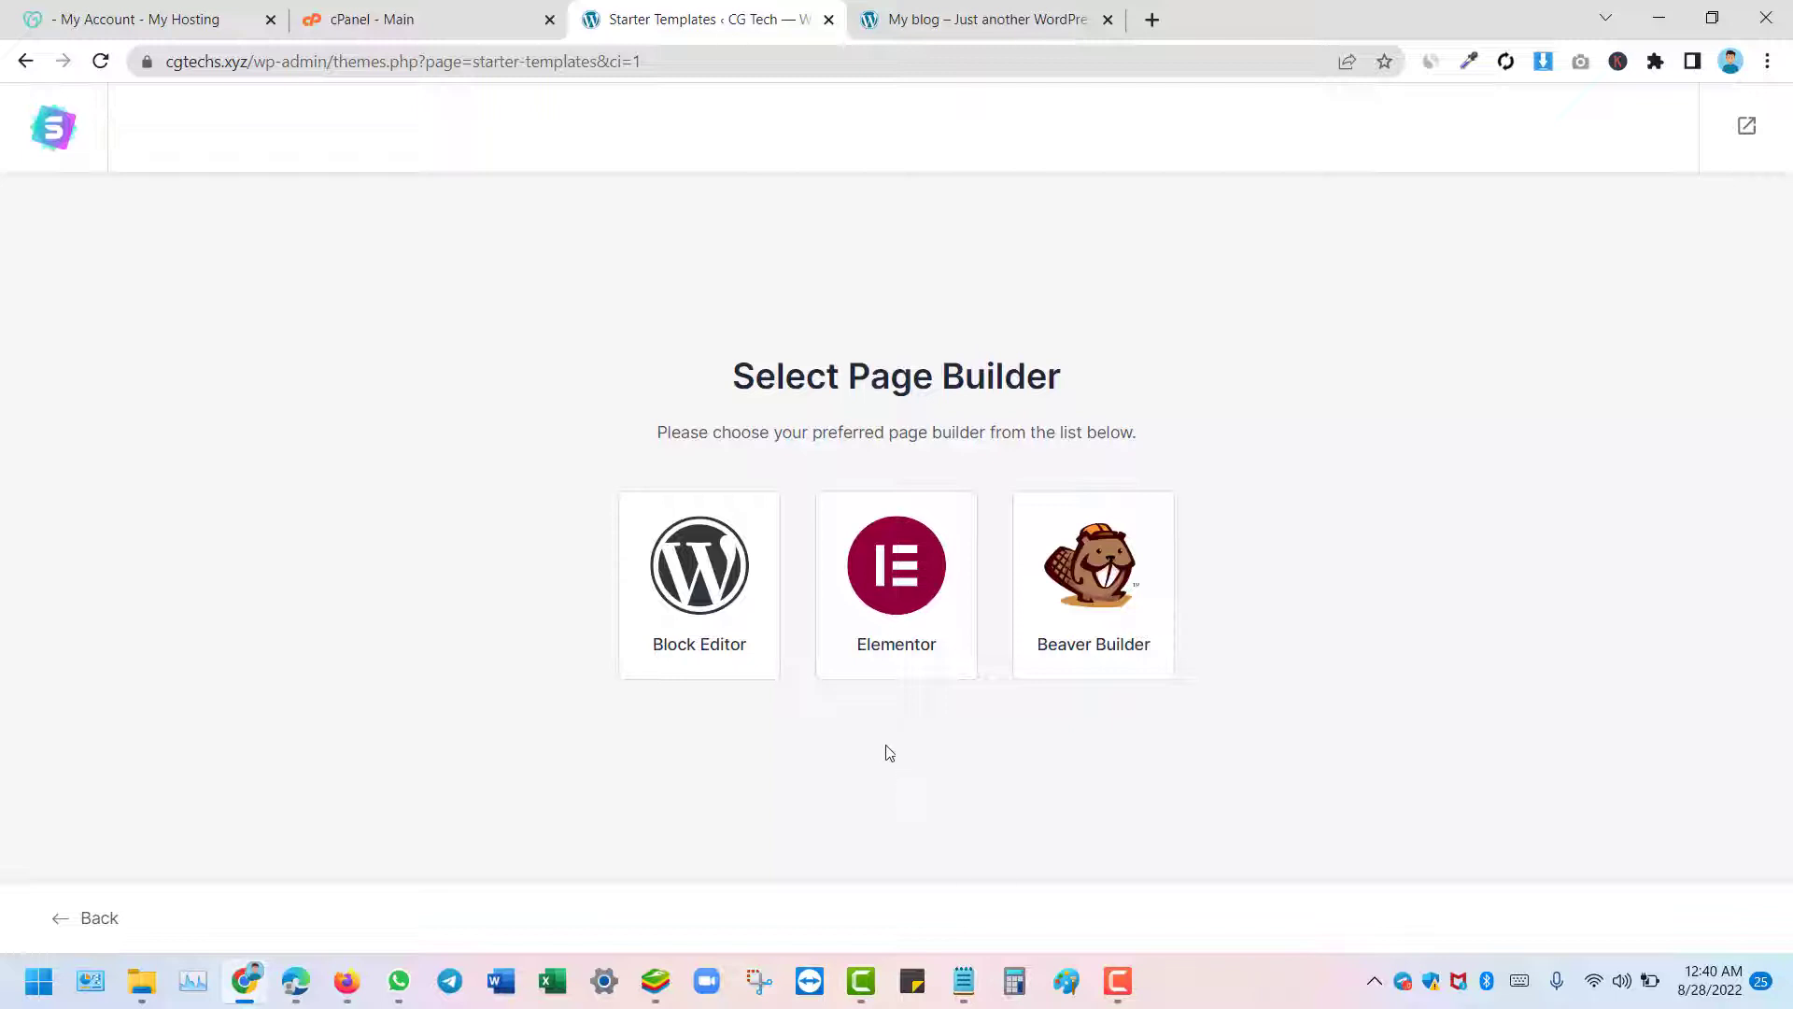
click(896, 585)
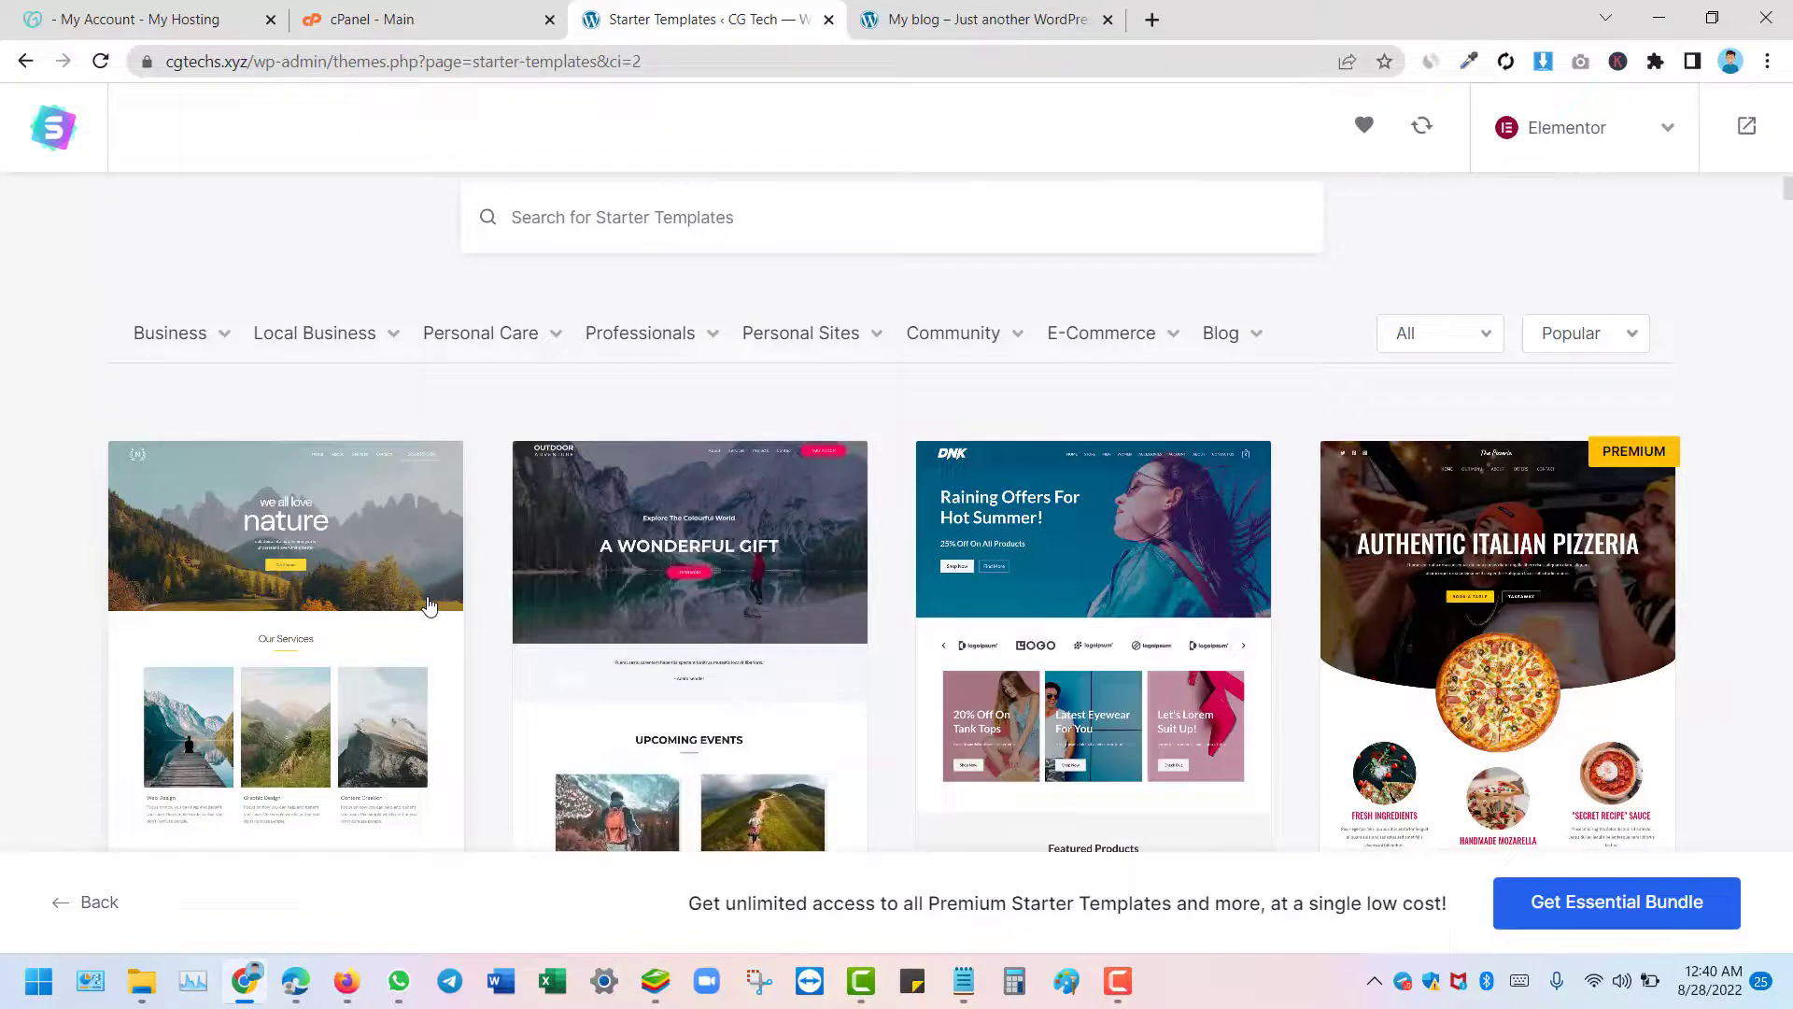
Browse the Elementor starter template gallery to compare the available free and premium designs
scroll(425, 561, down, 10)
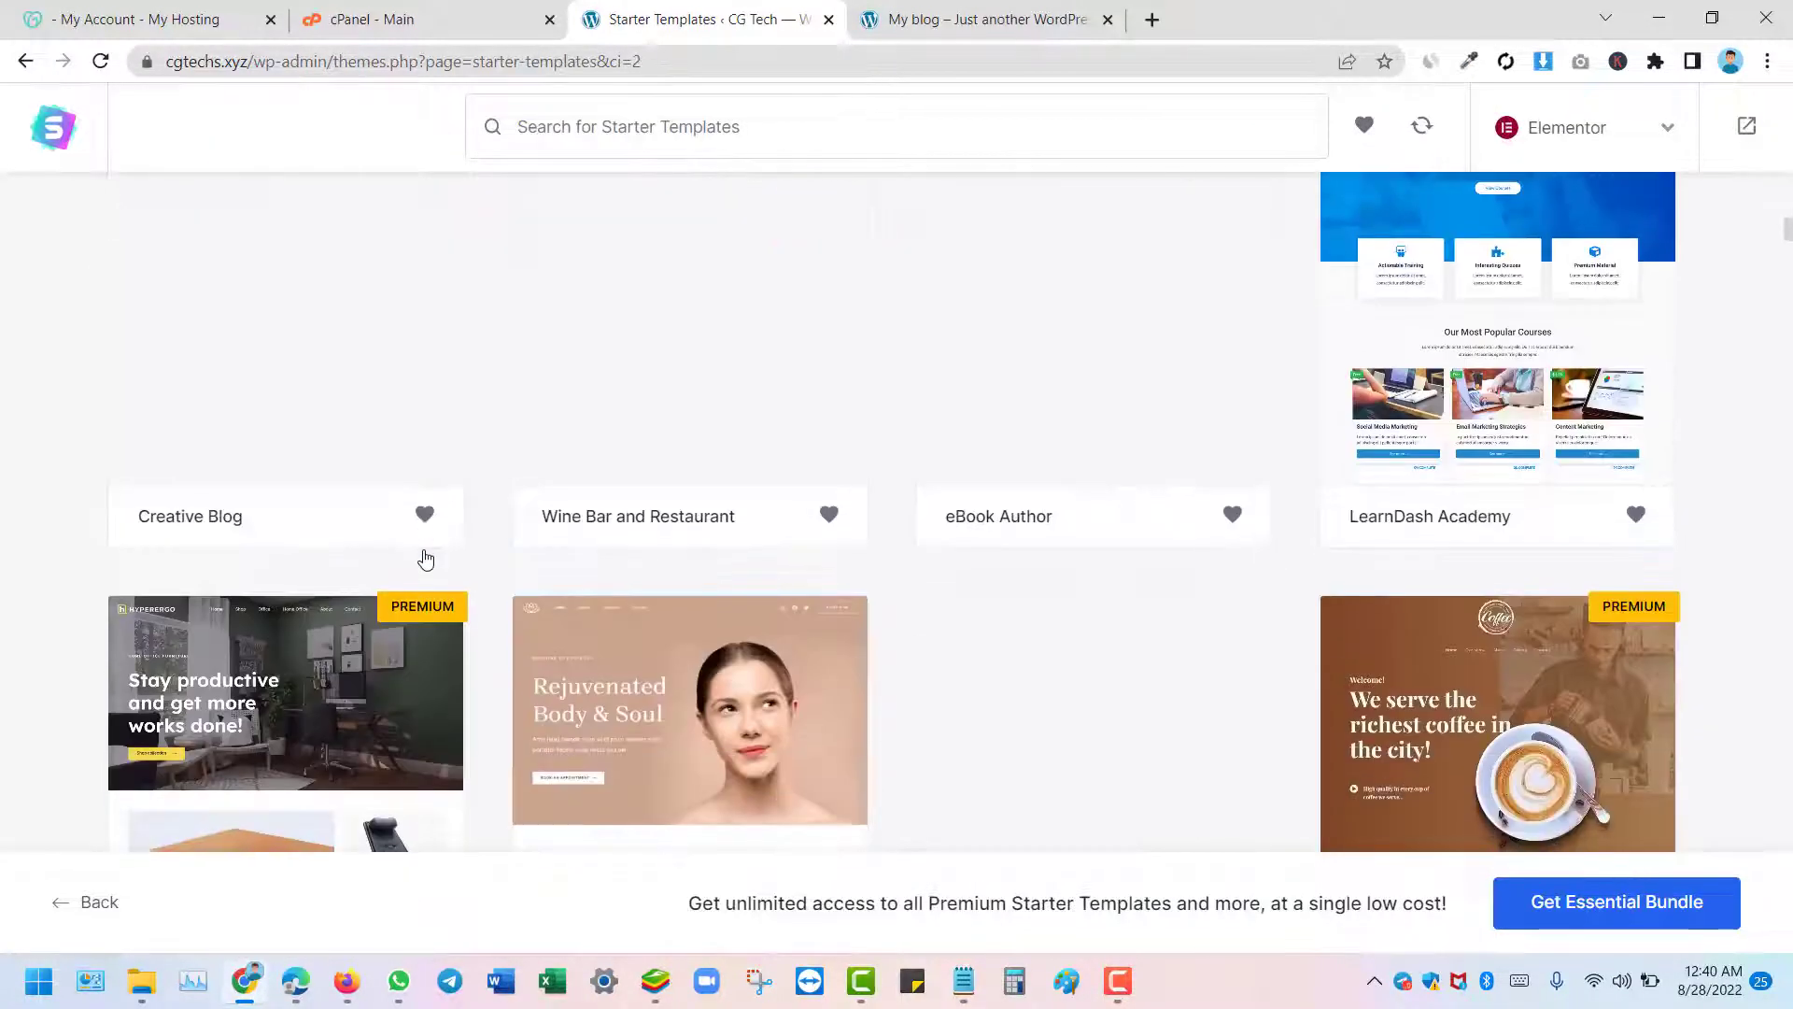
scroll(425, 560, down, 8)
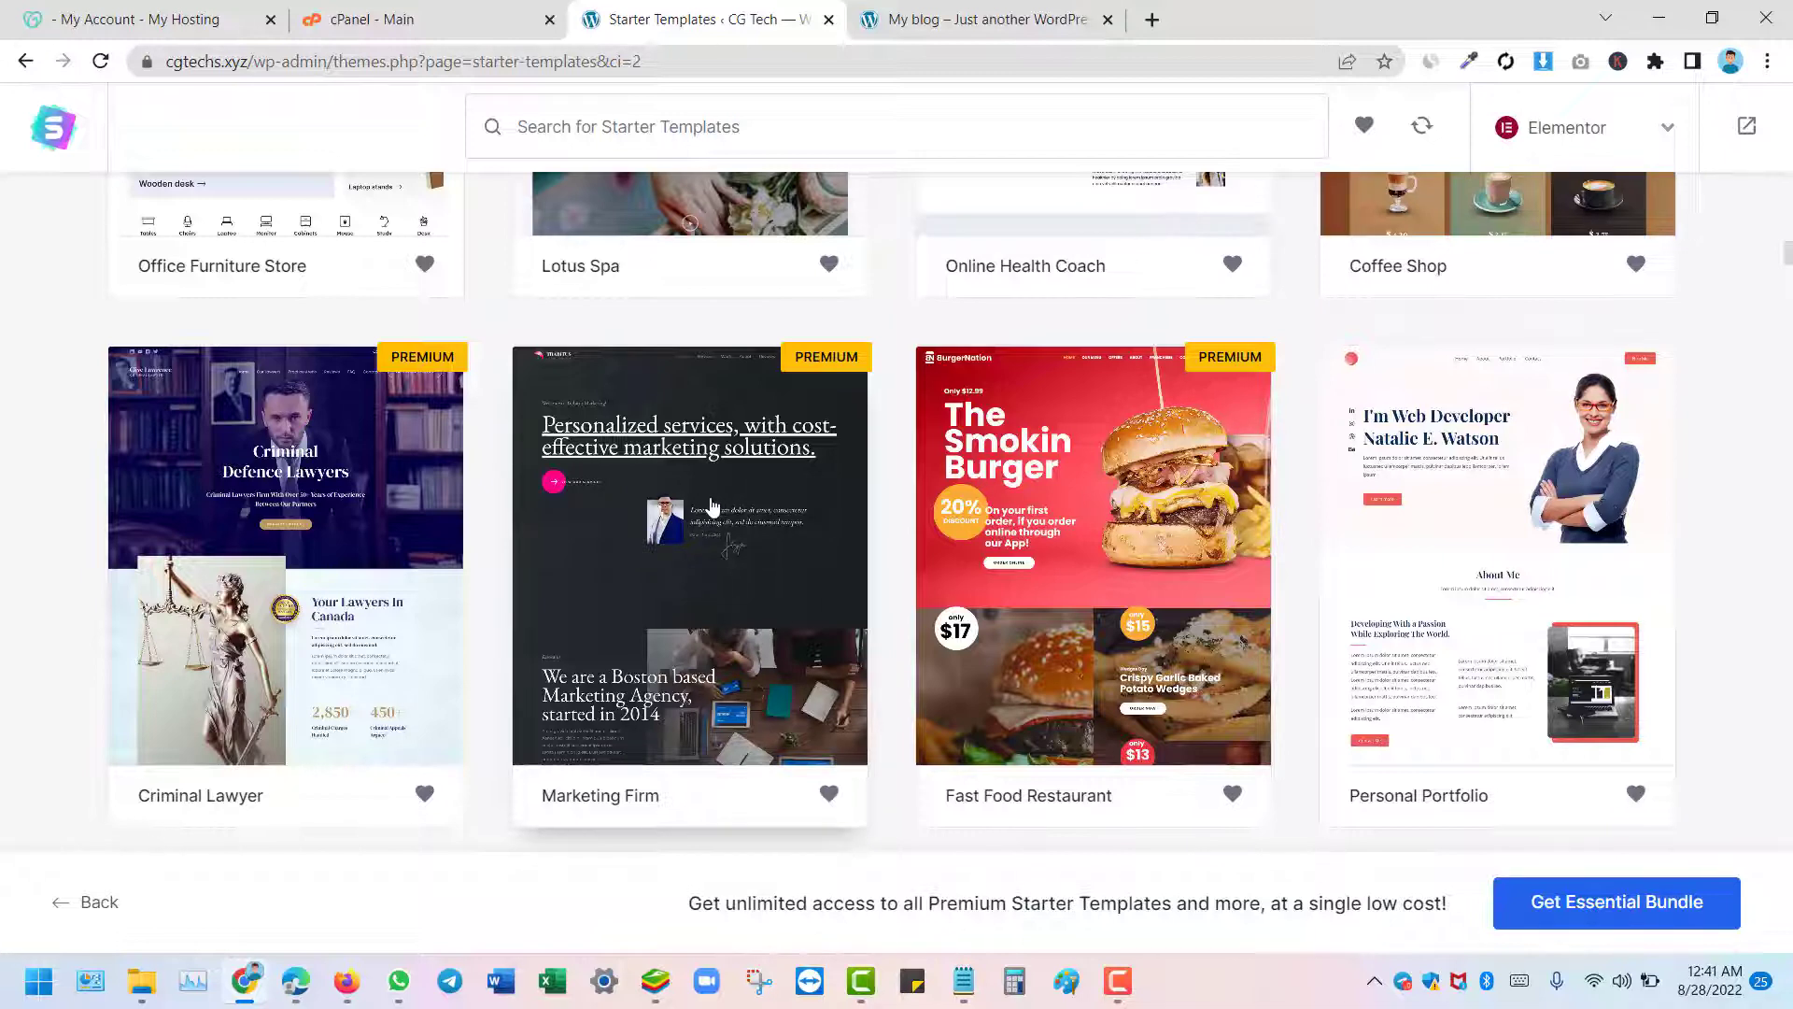
scroll(712, 505, down, 15)
scroll(712, 506, up, 8)
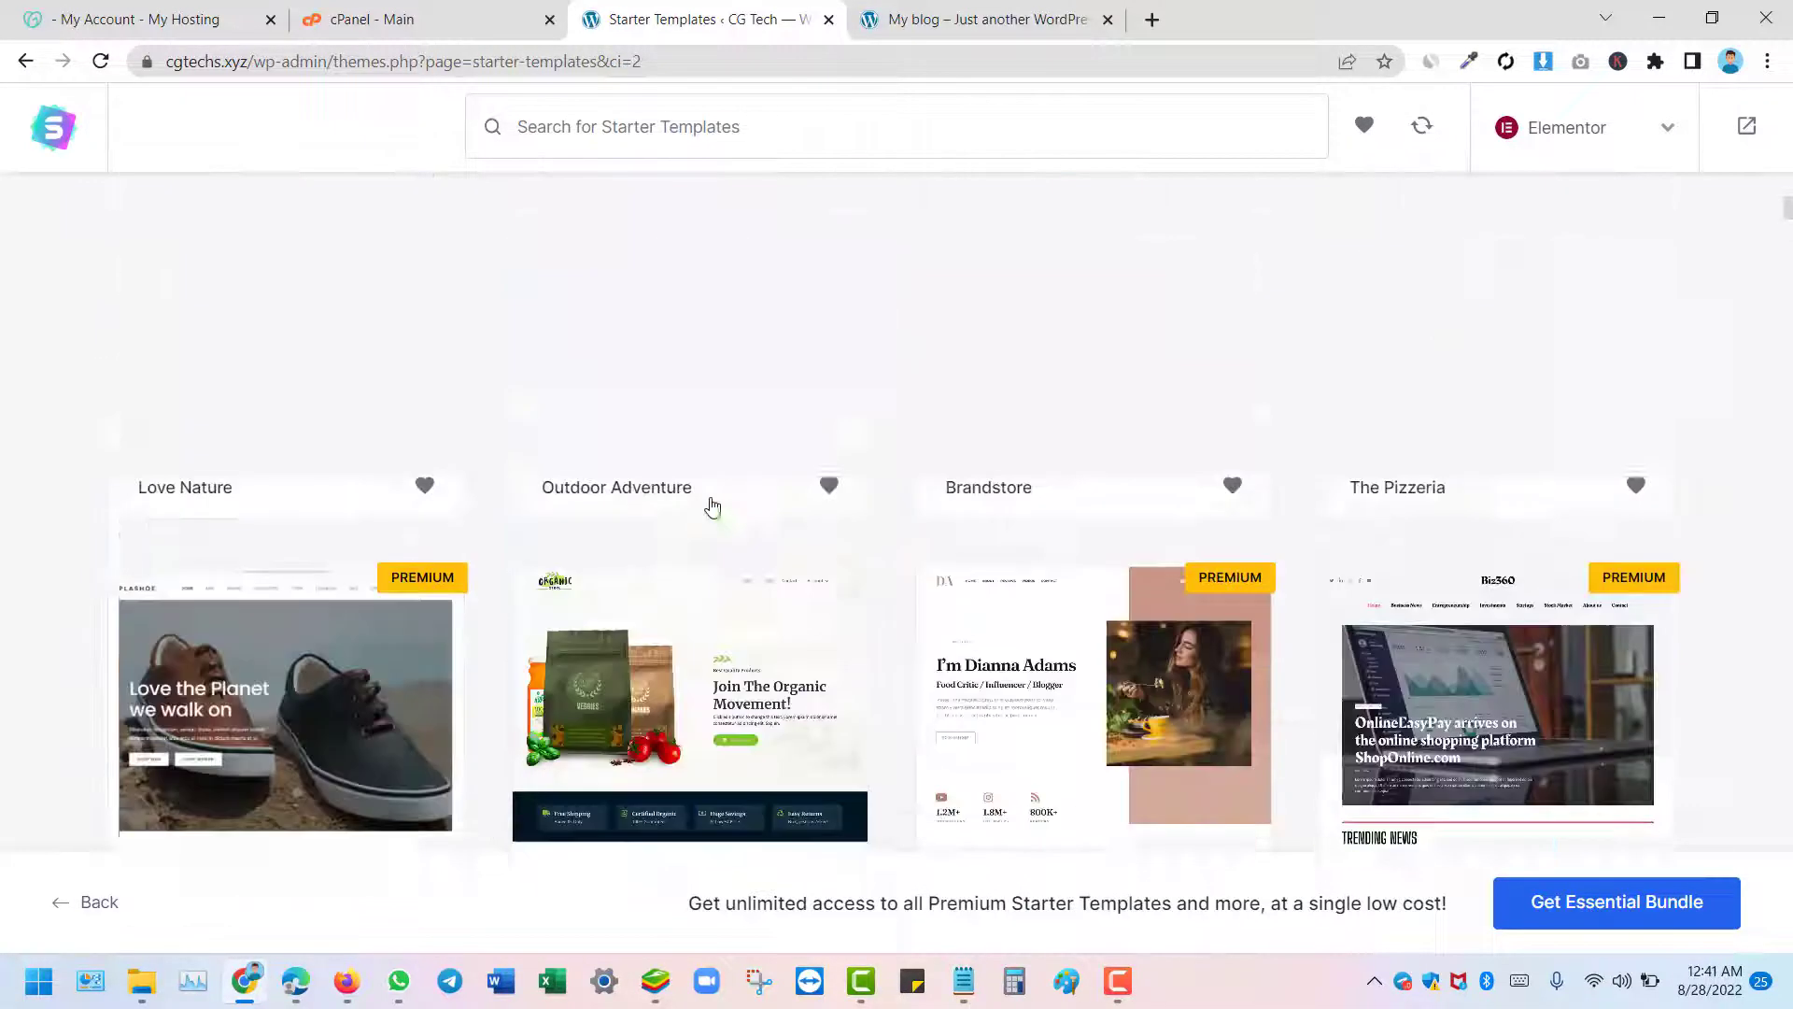
scroll(712, 505, up, 1)
scroll(711, 505, up, 3)
mouse_move(712, 506)
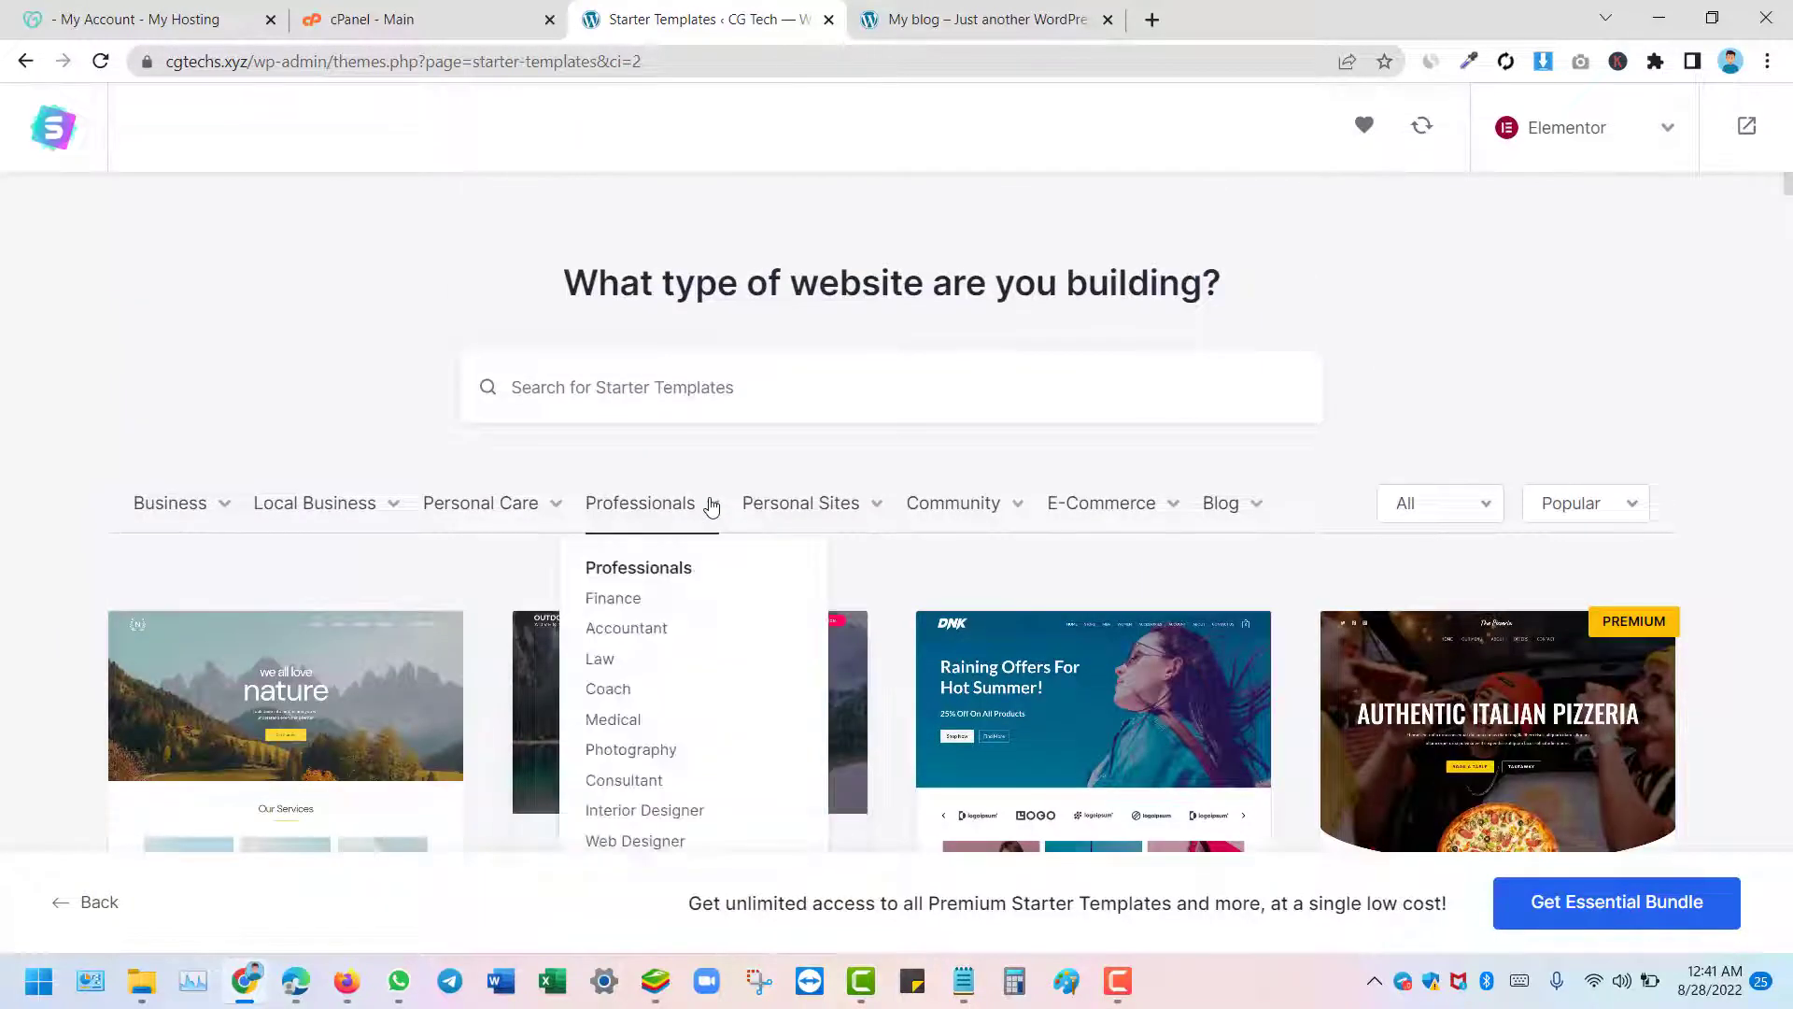
scroll(1161, 454, down, 12)
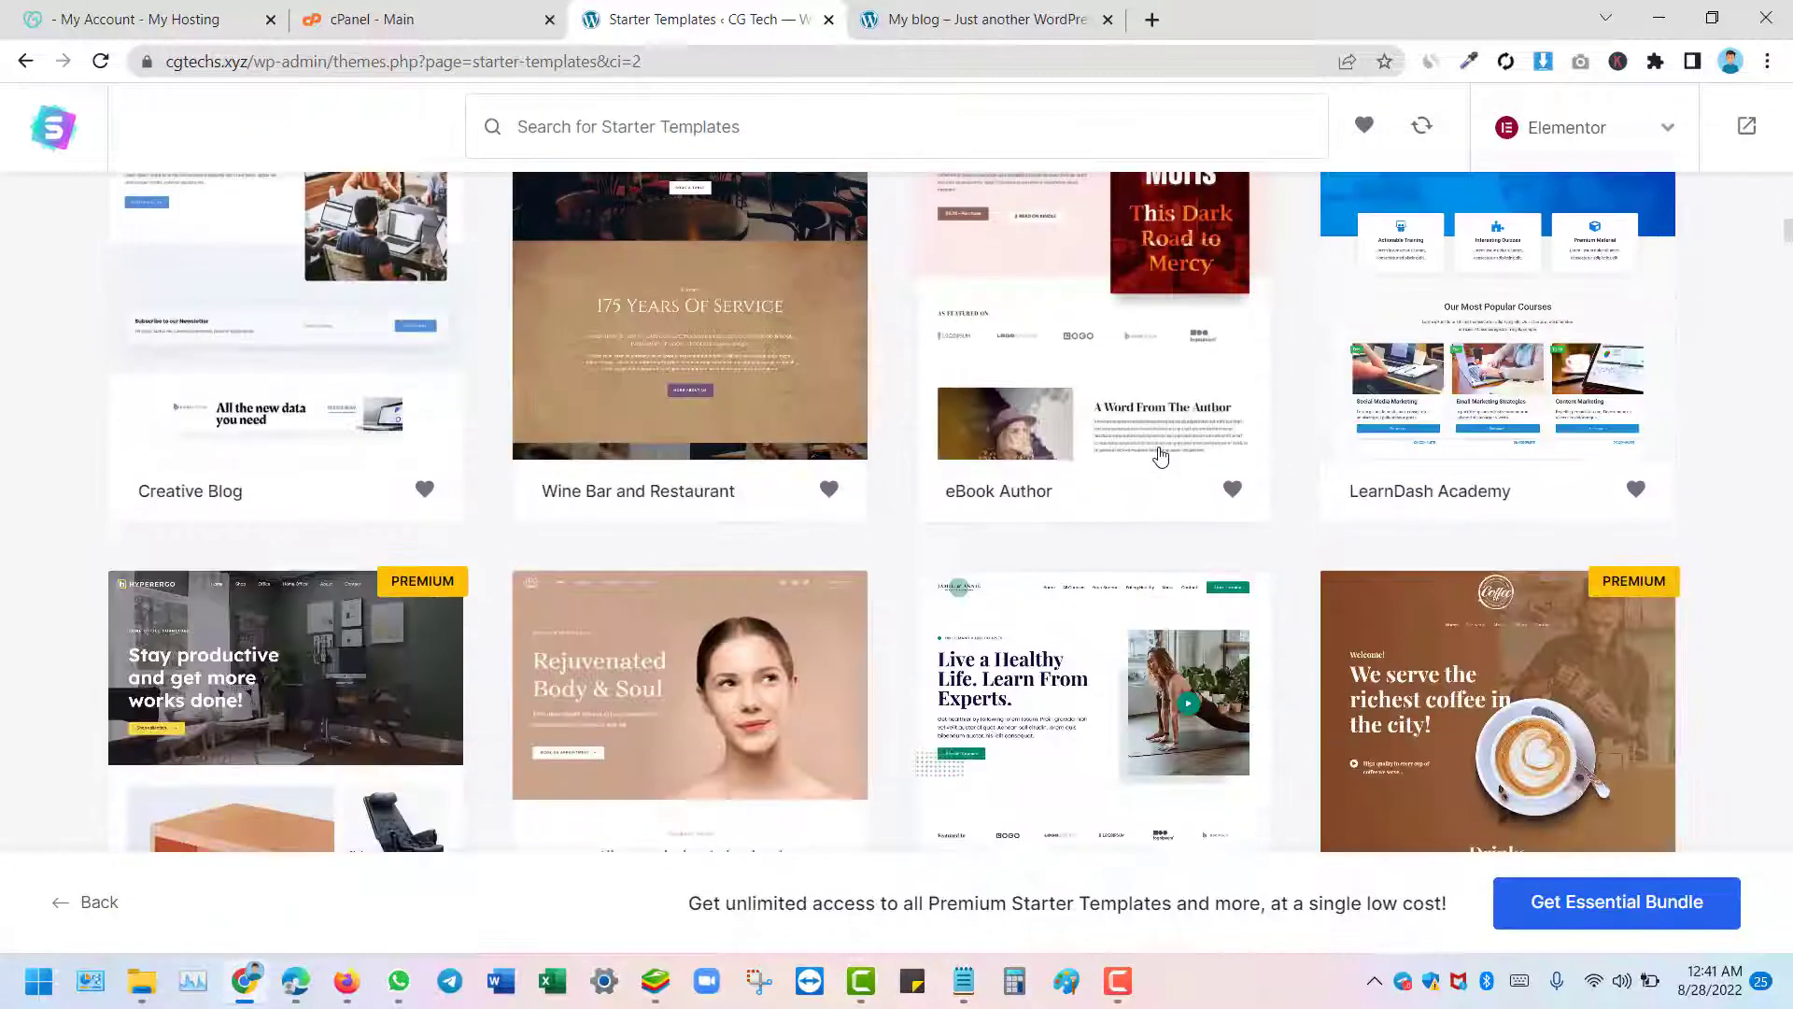
scroll(1161, 455, down, 8)
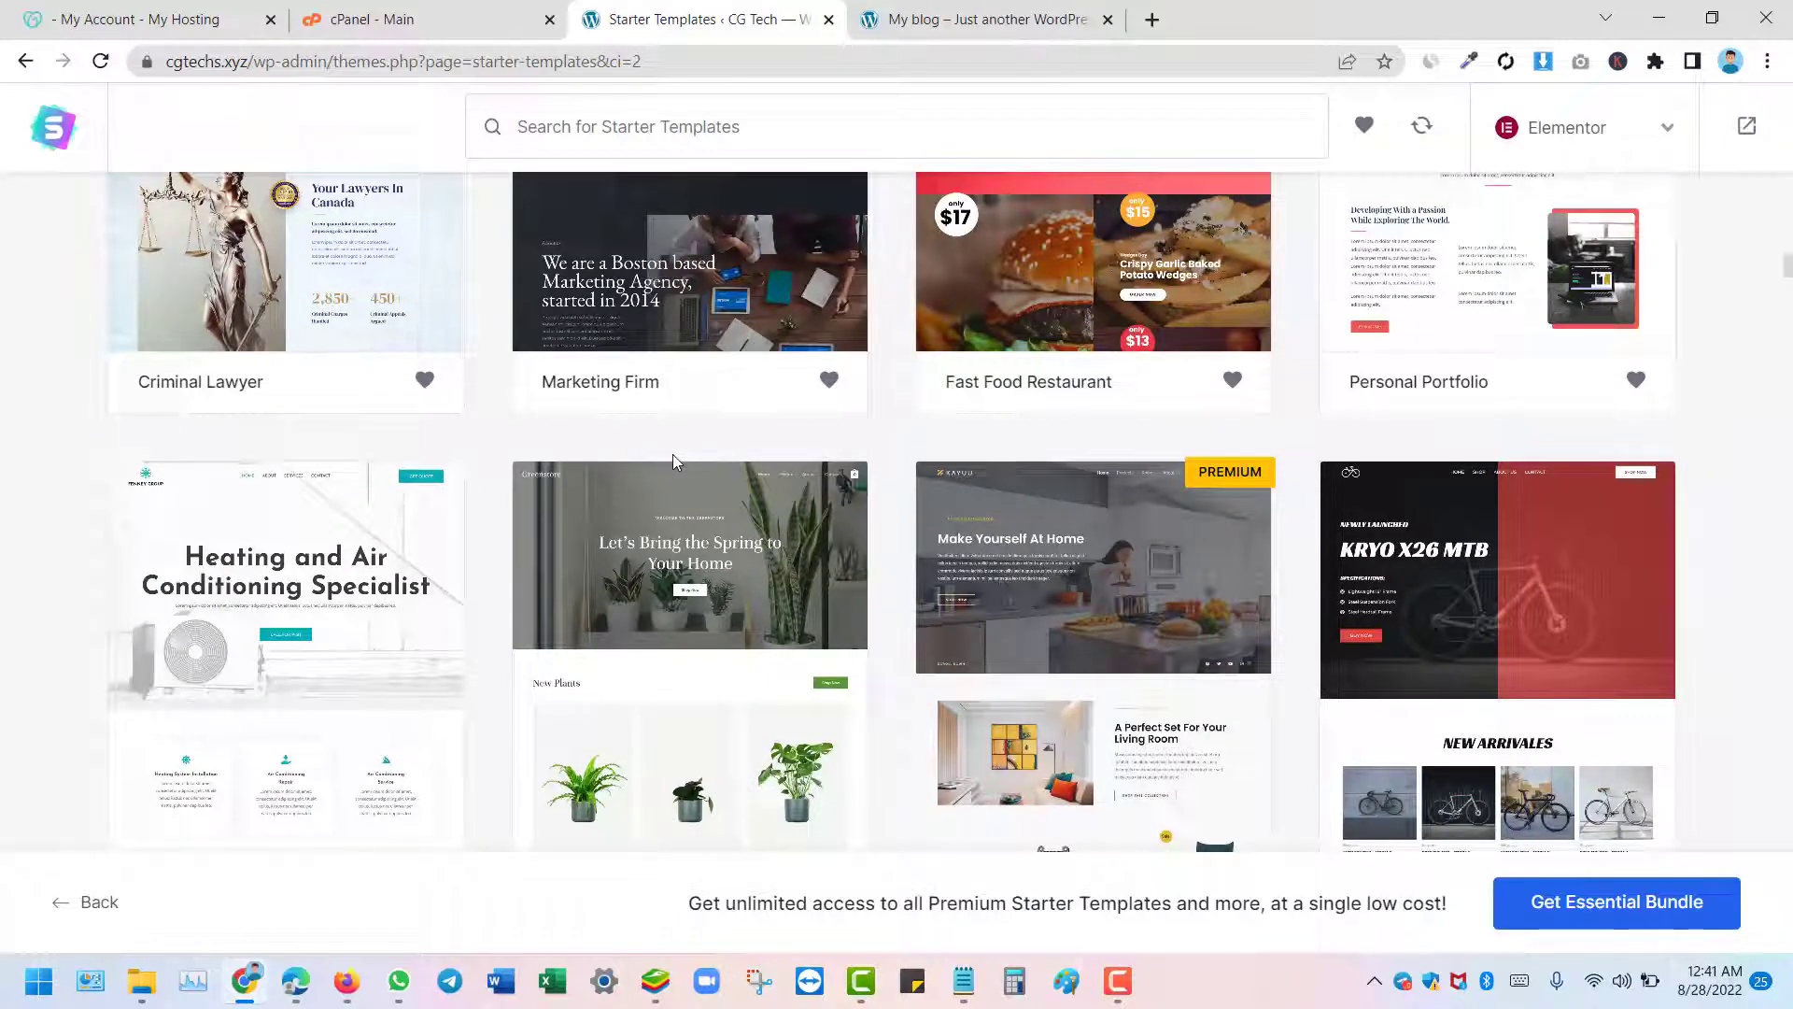
scroll(635, 472, down, 10)
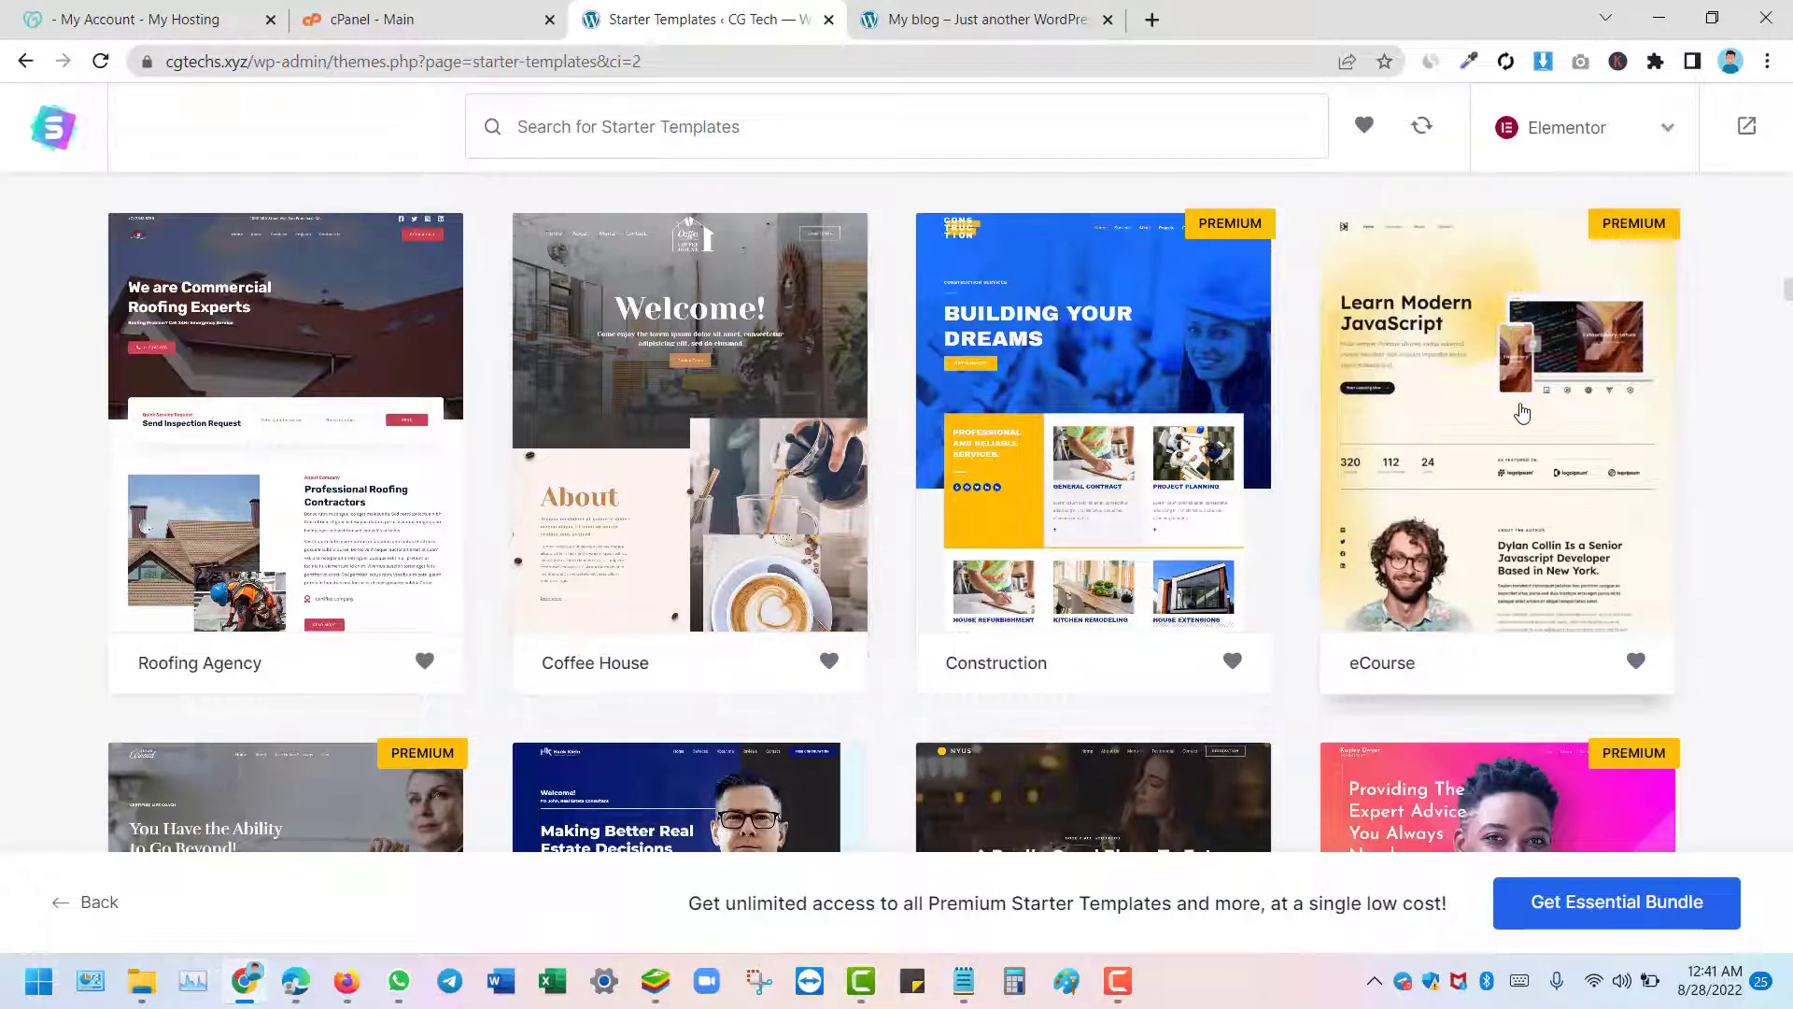
scroll(1520, 409, down, 4)
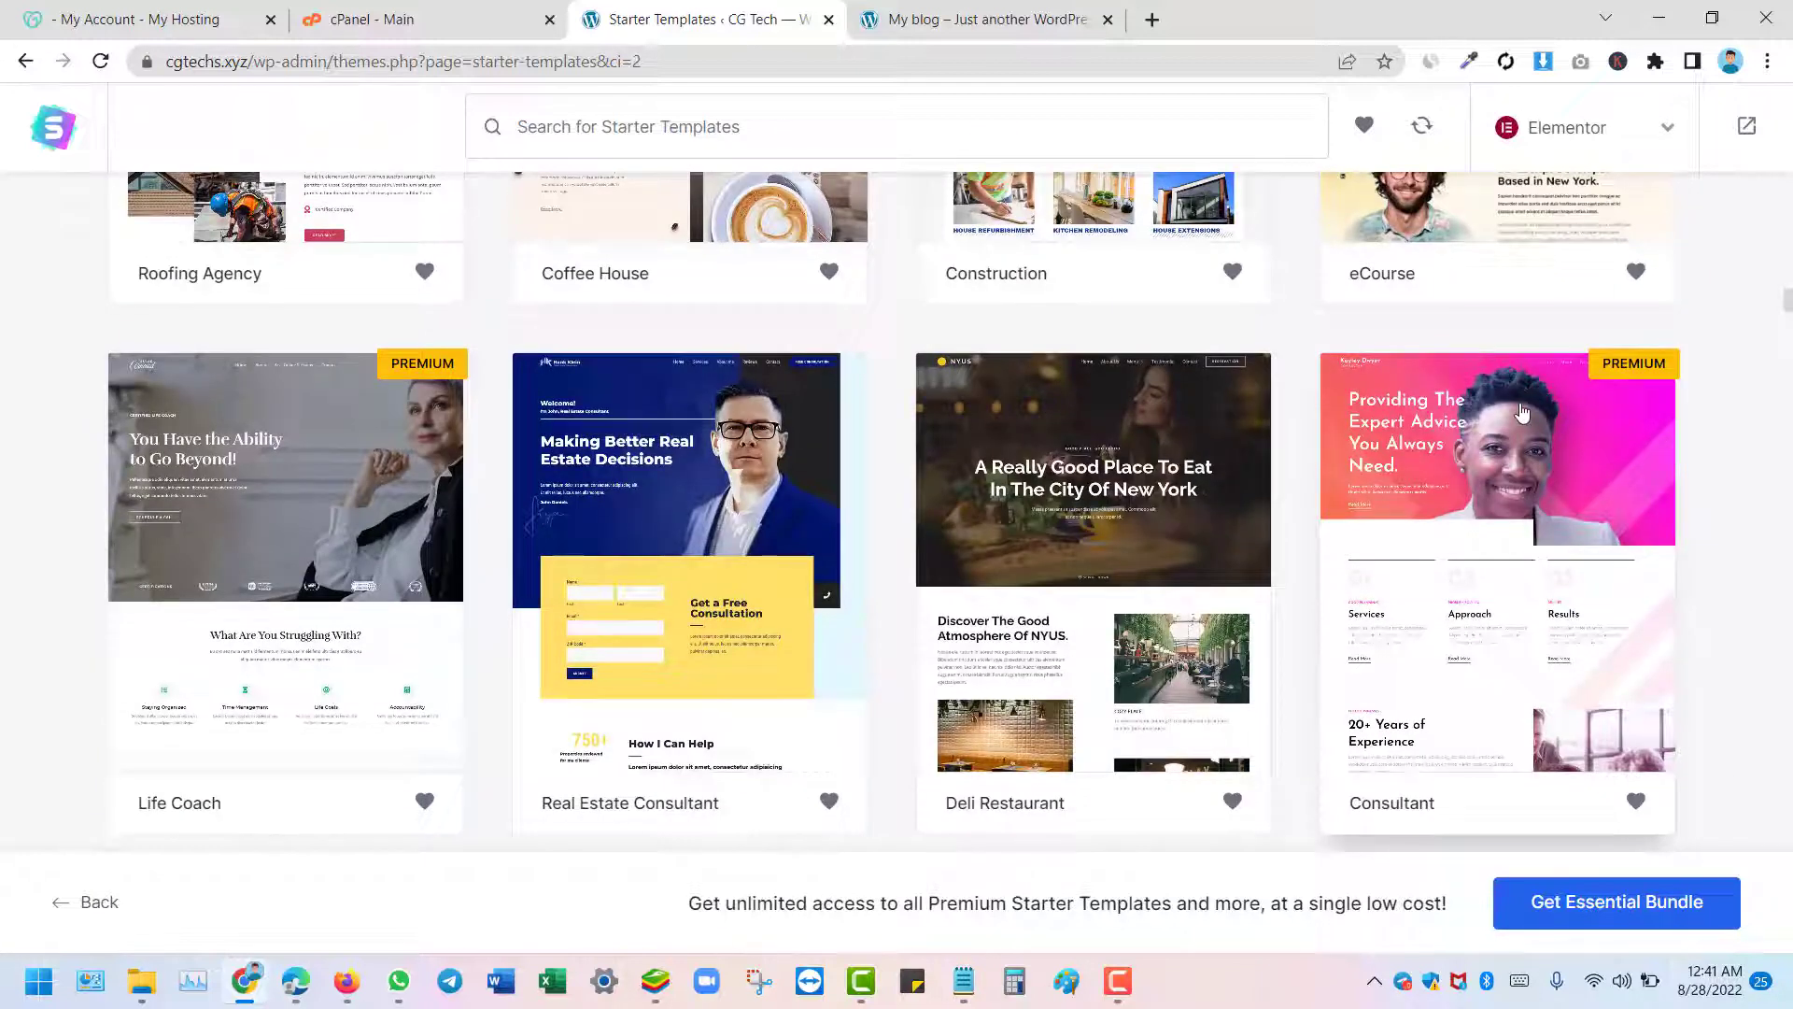
scroll(1520, 409, down, 5)
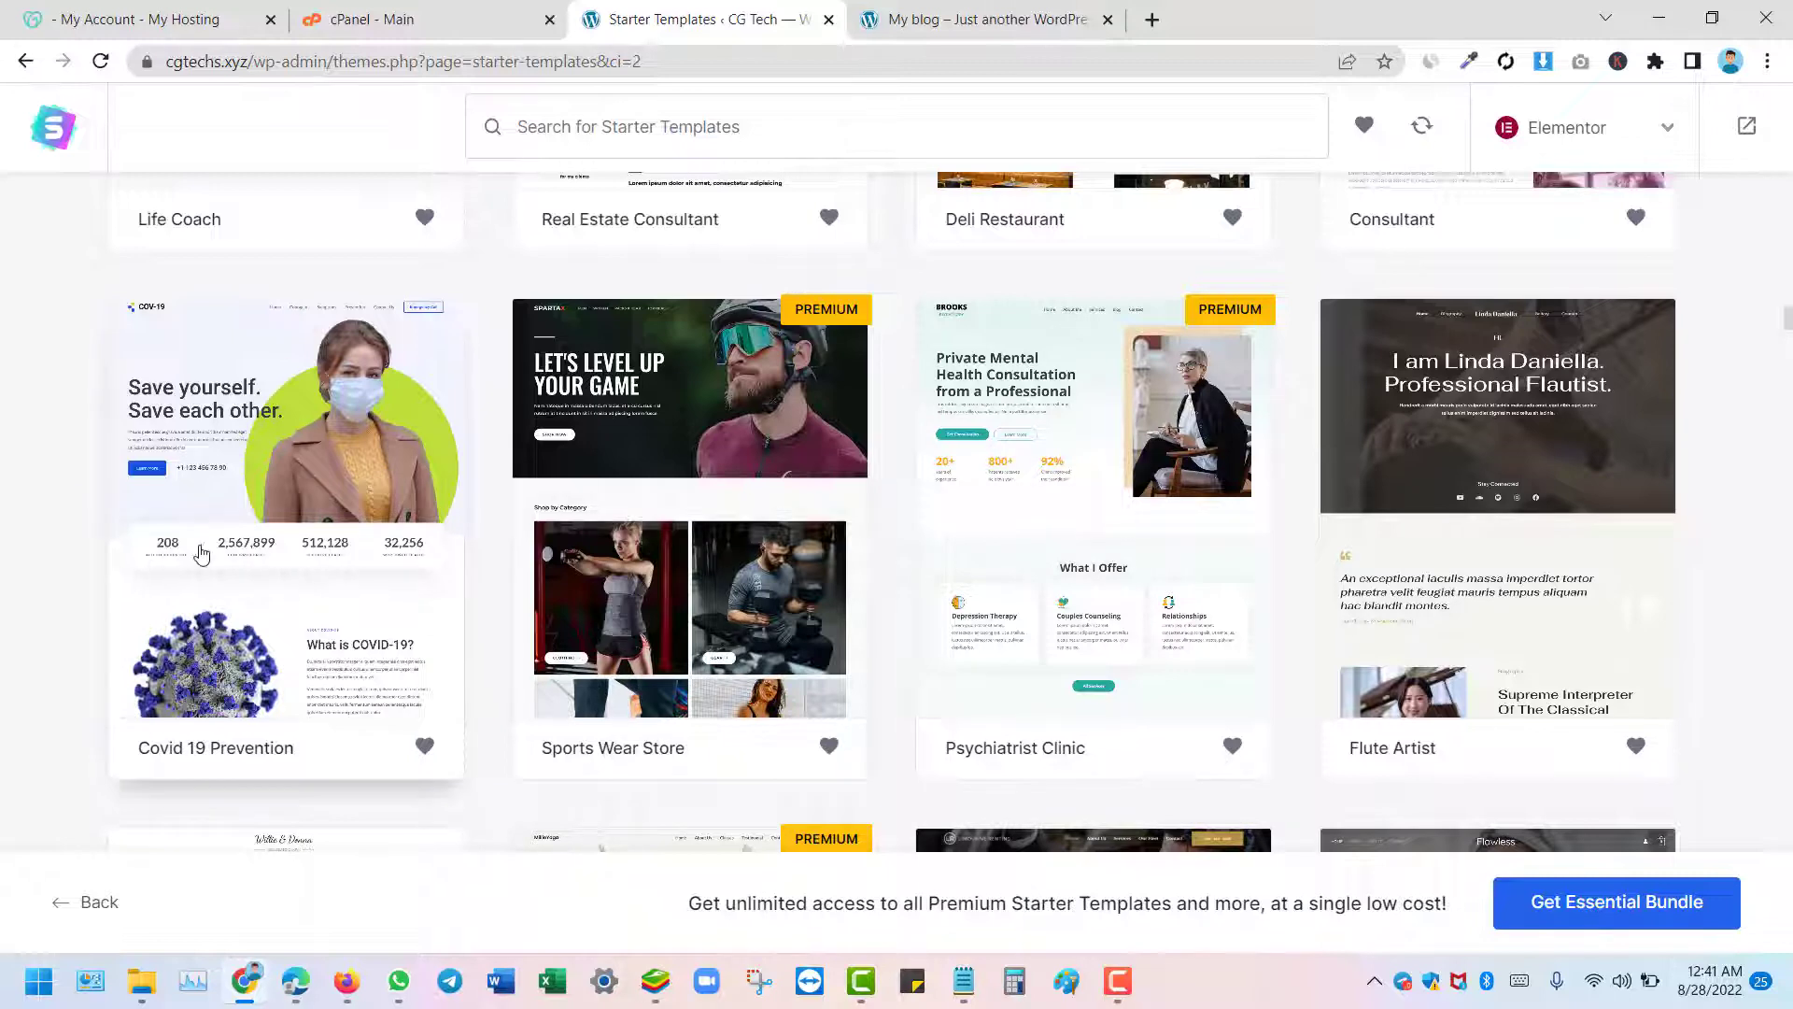
scroll(1299, 521, down, 10)
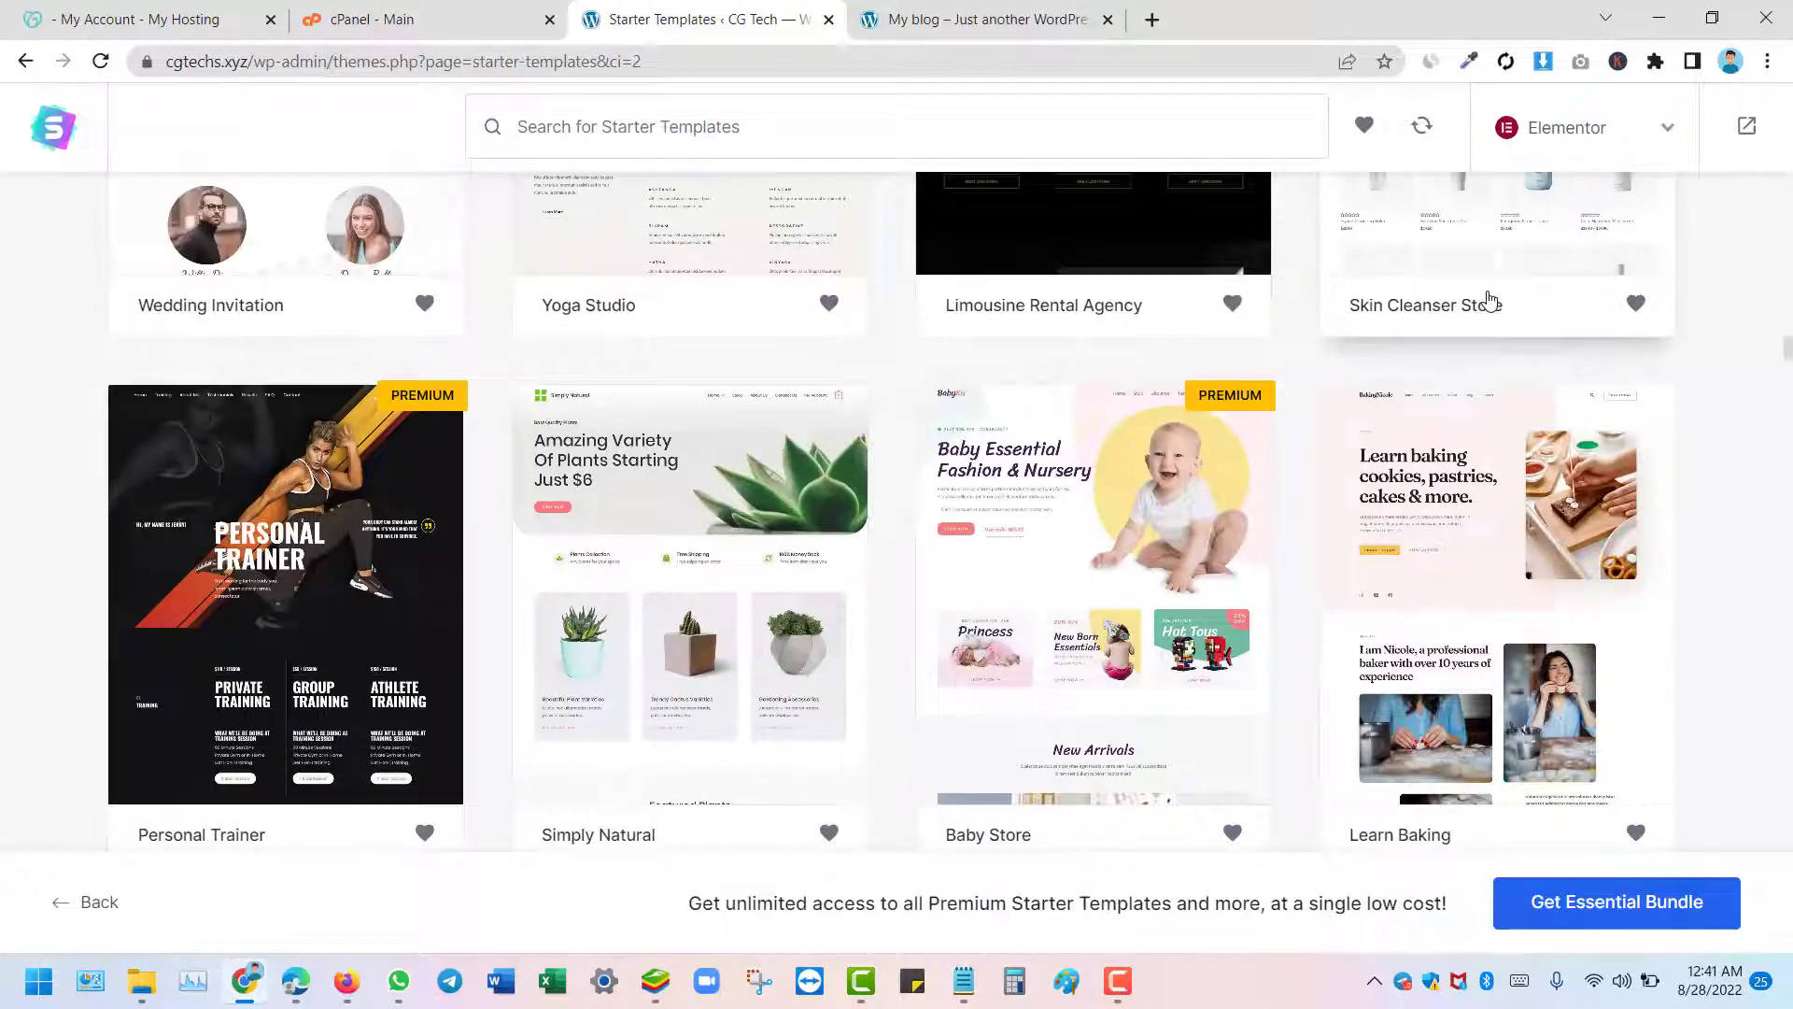
scroll(1490, 299, down, 4)
scroll(360, 495, down, 5)
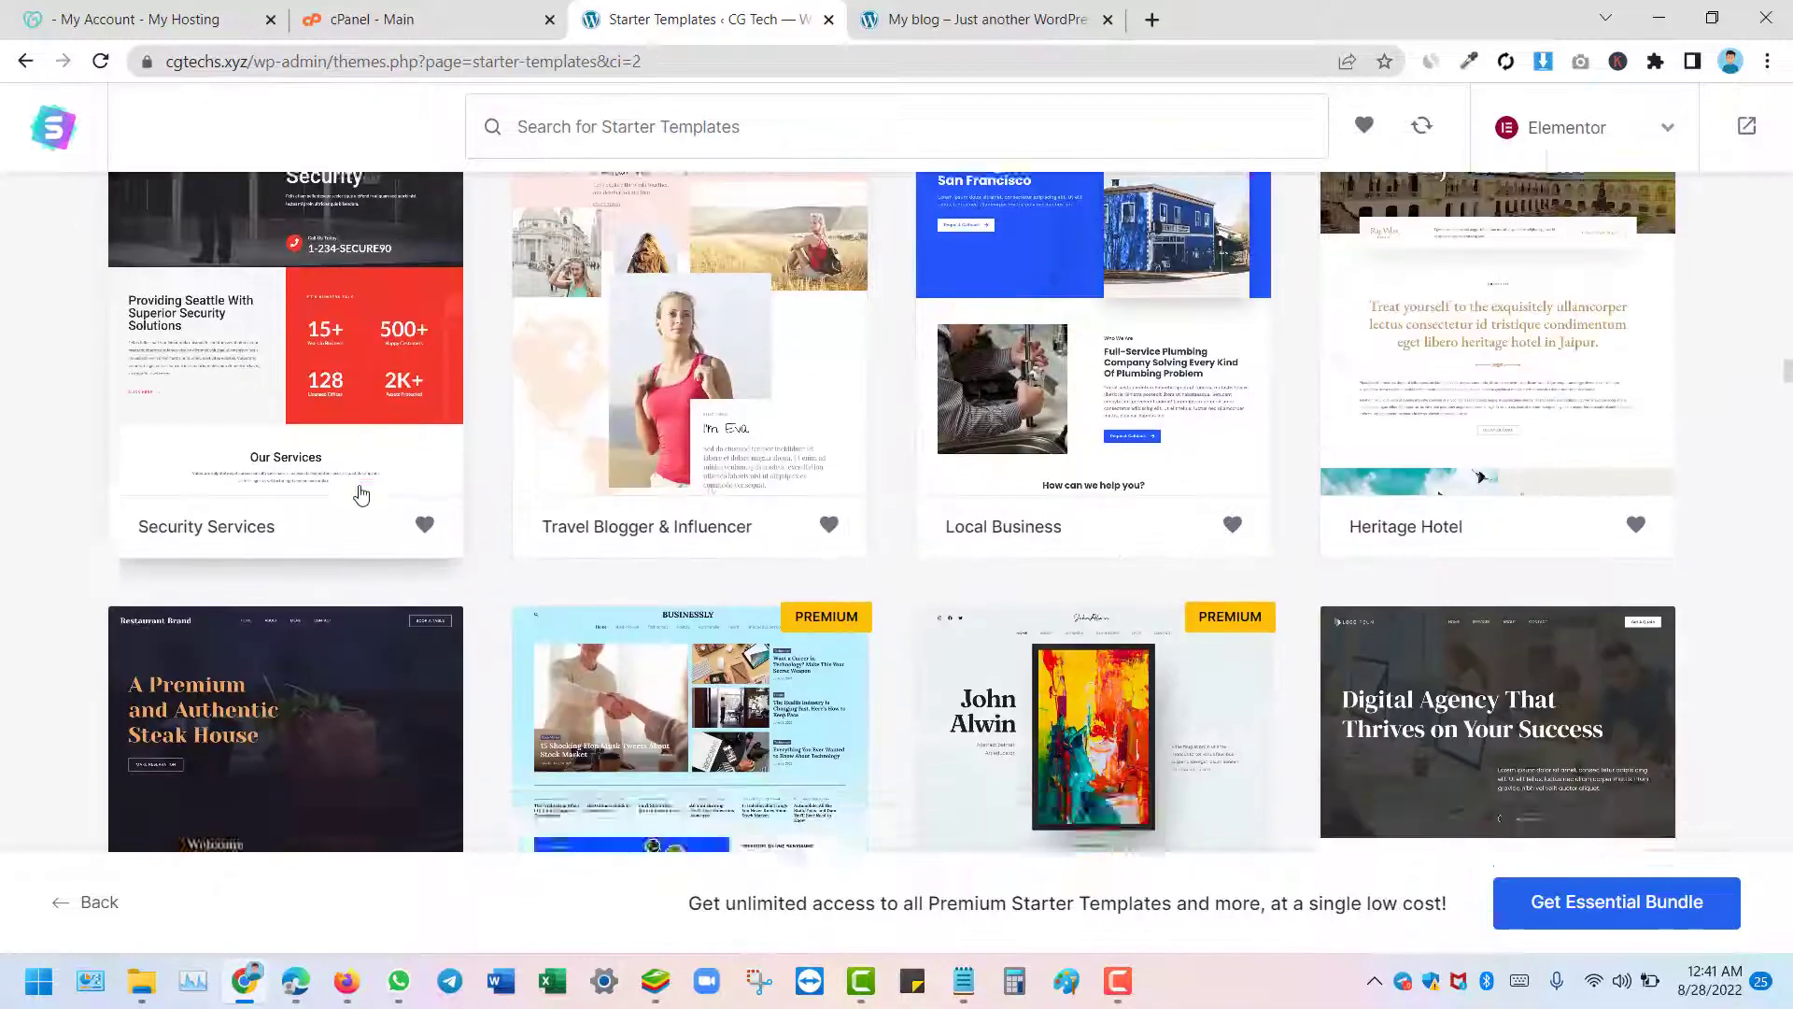
scroll(363, 491, up, 10)
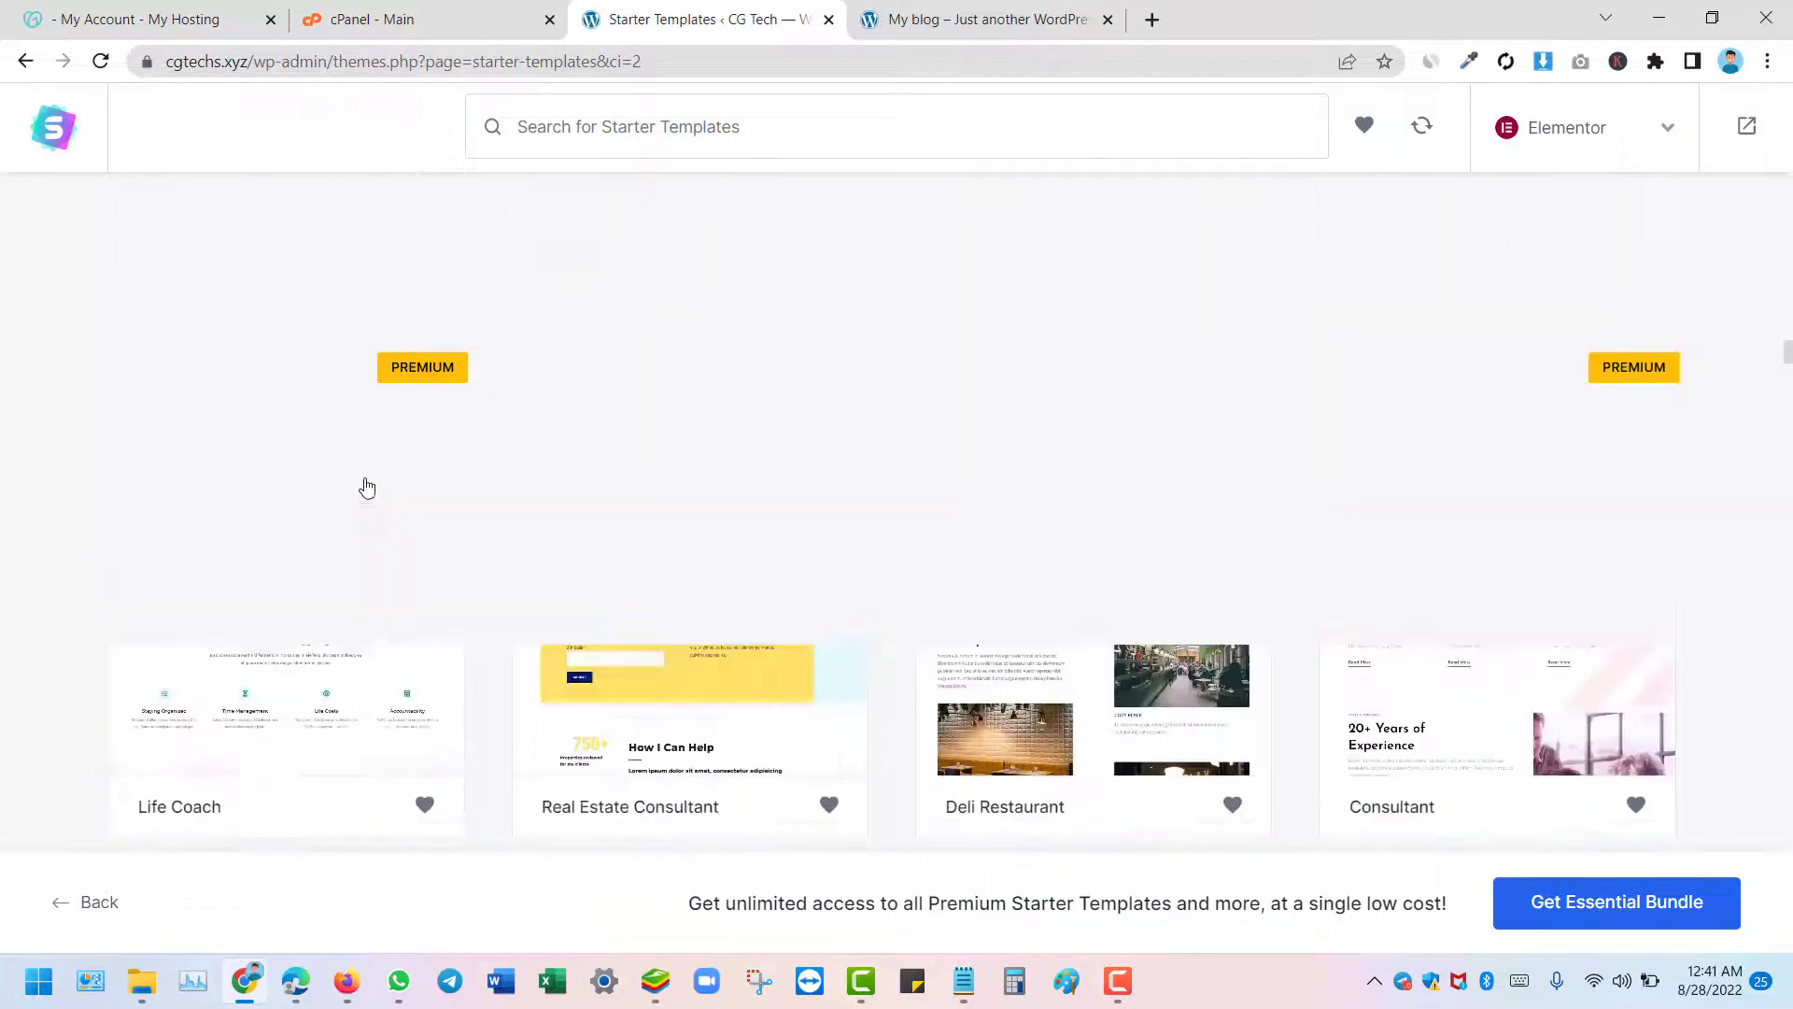
scroll(366, 488, up, 10)
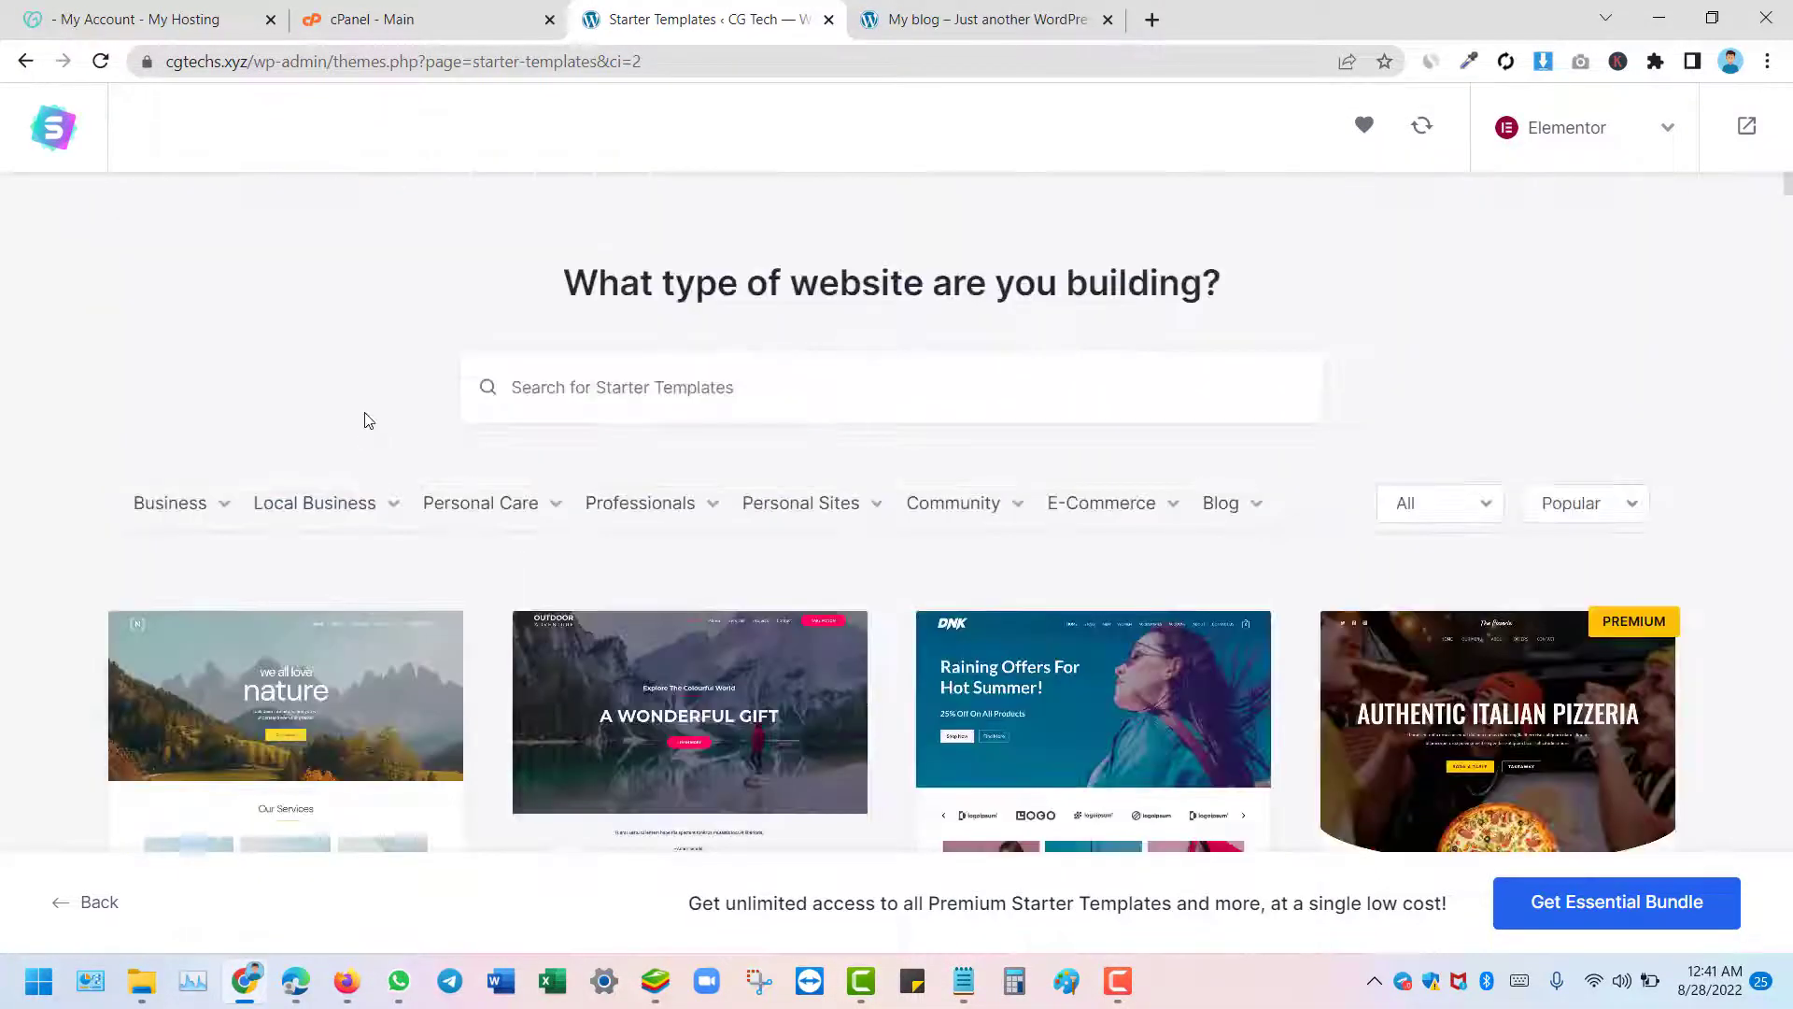
Filter the starter templates by the Web Designer category under Professionals and look through the matching designs
mouse_move(139, 507)
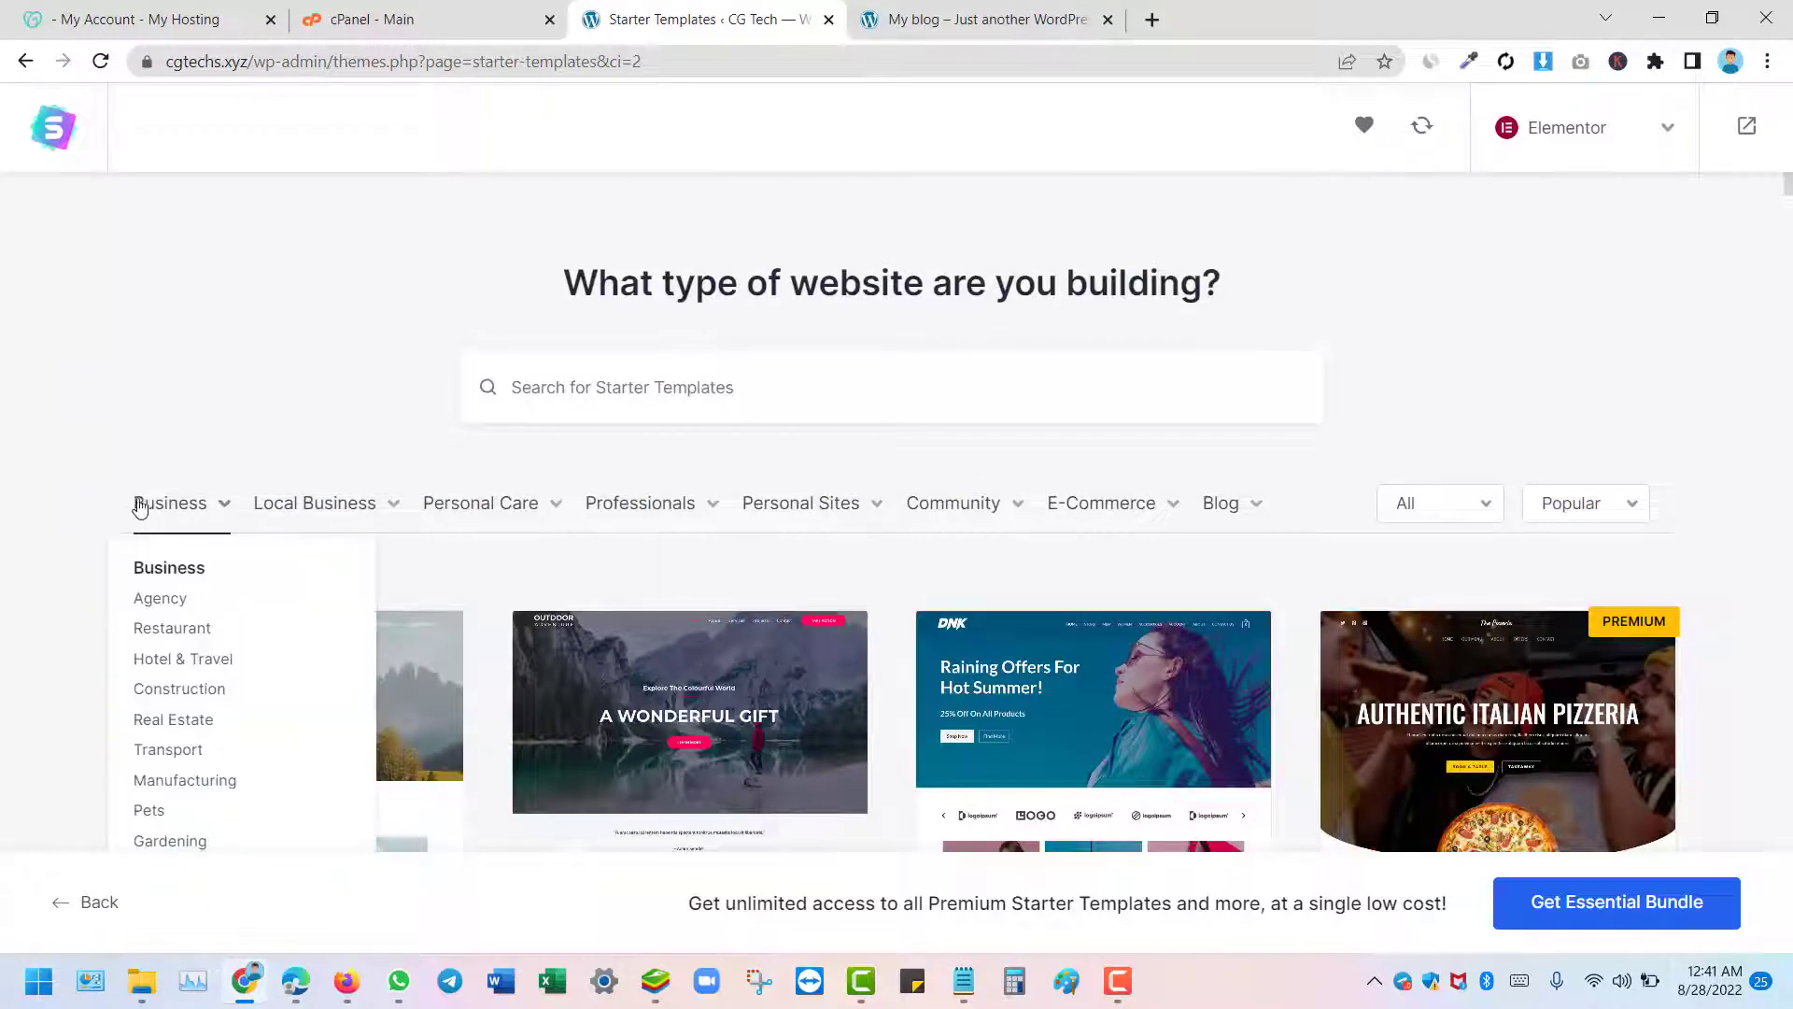
scroll(139, 508, down, 2)
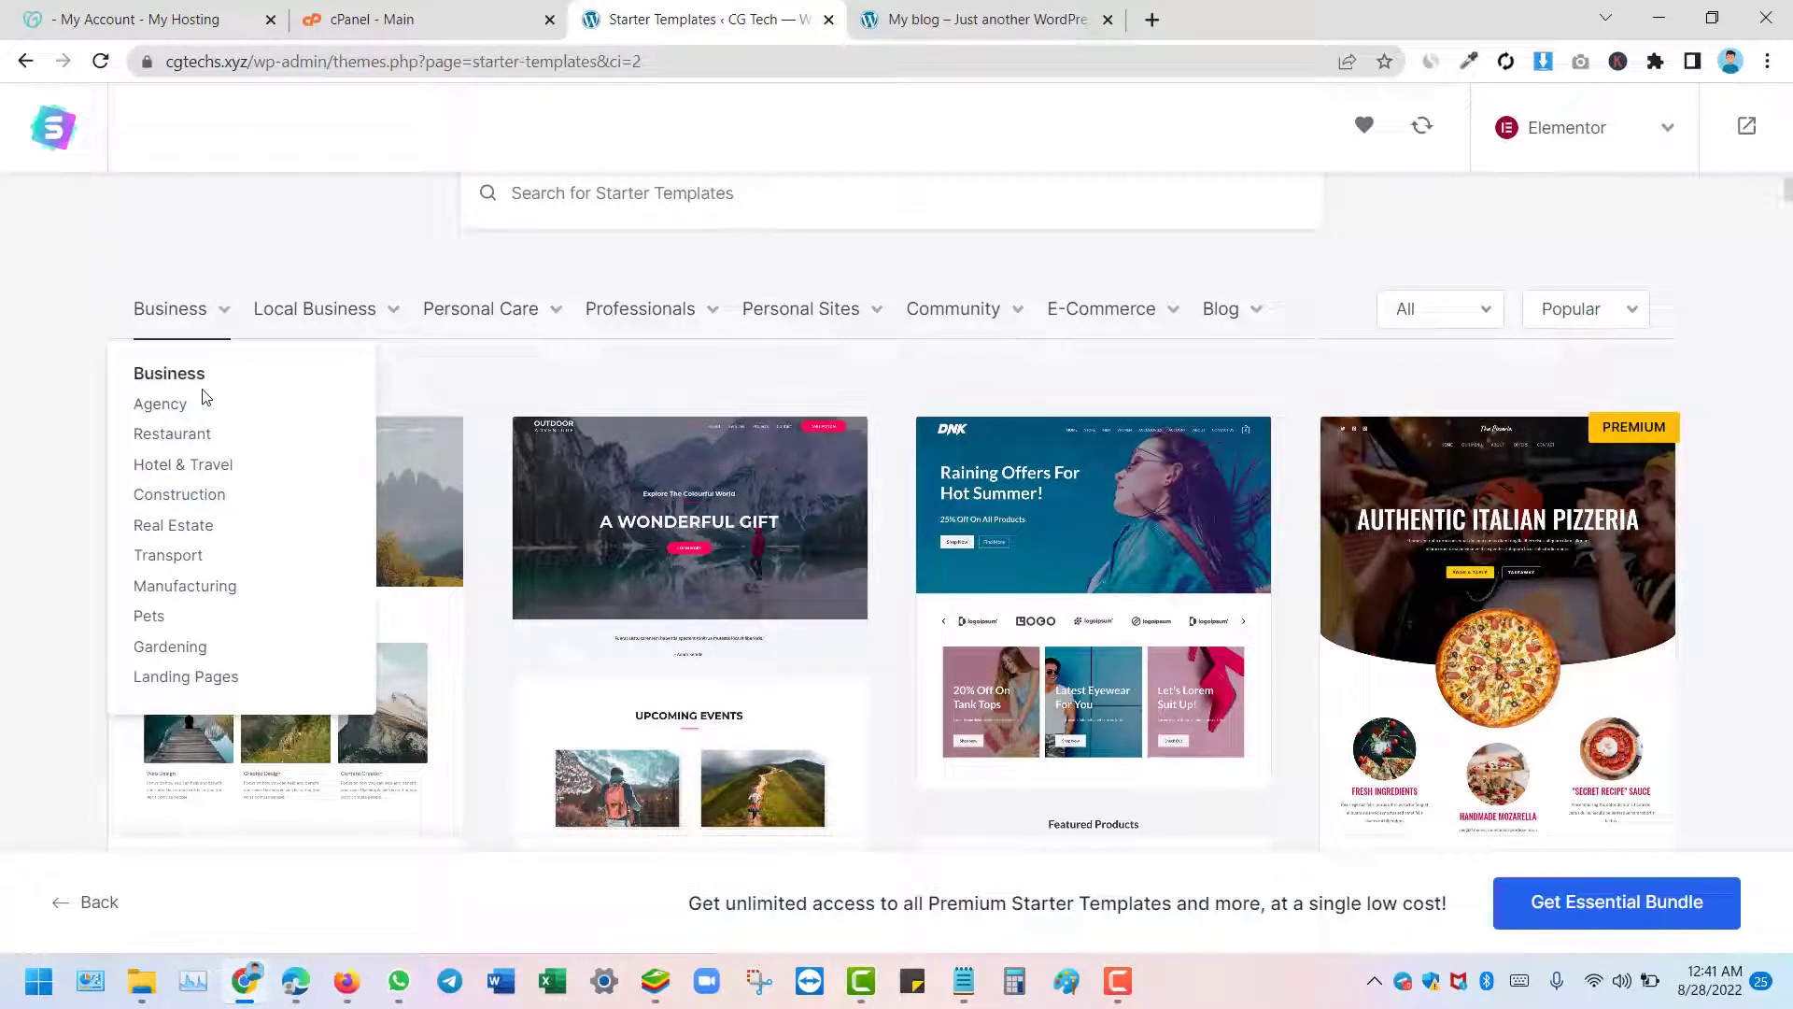
mouse_move(642, 315)
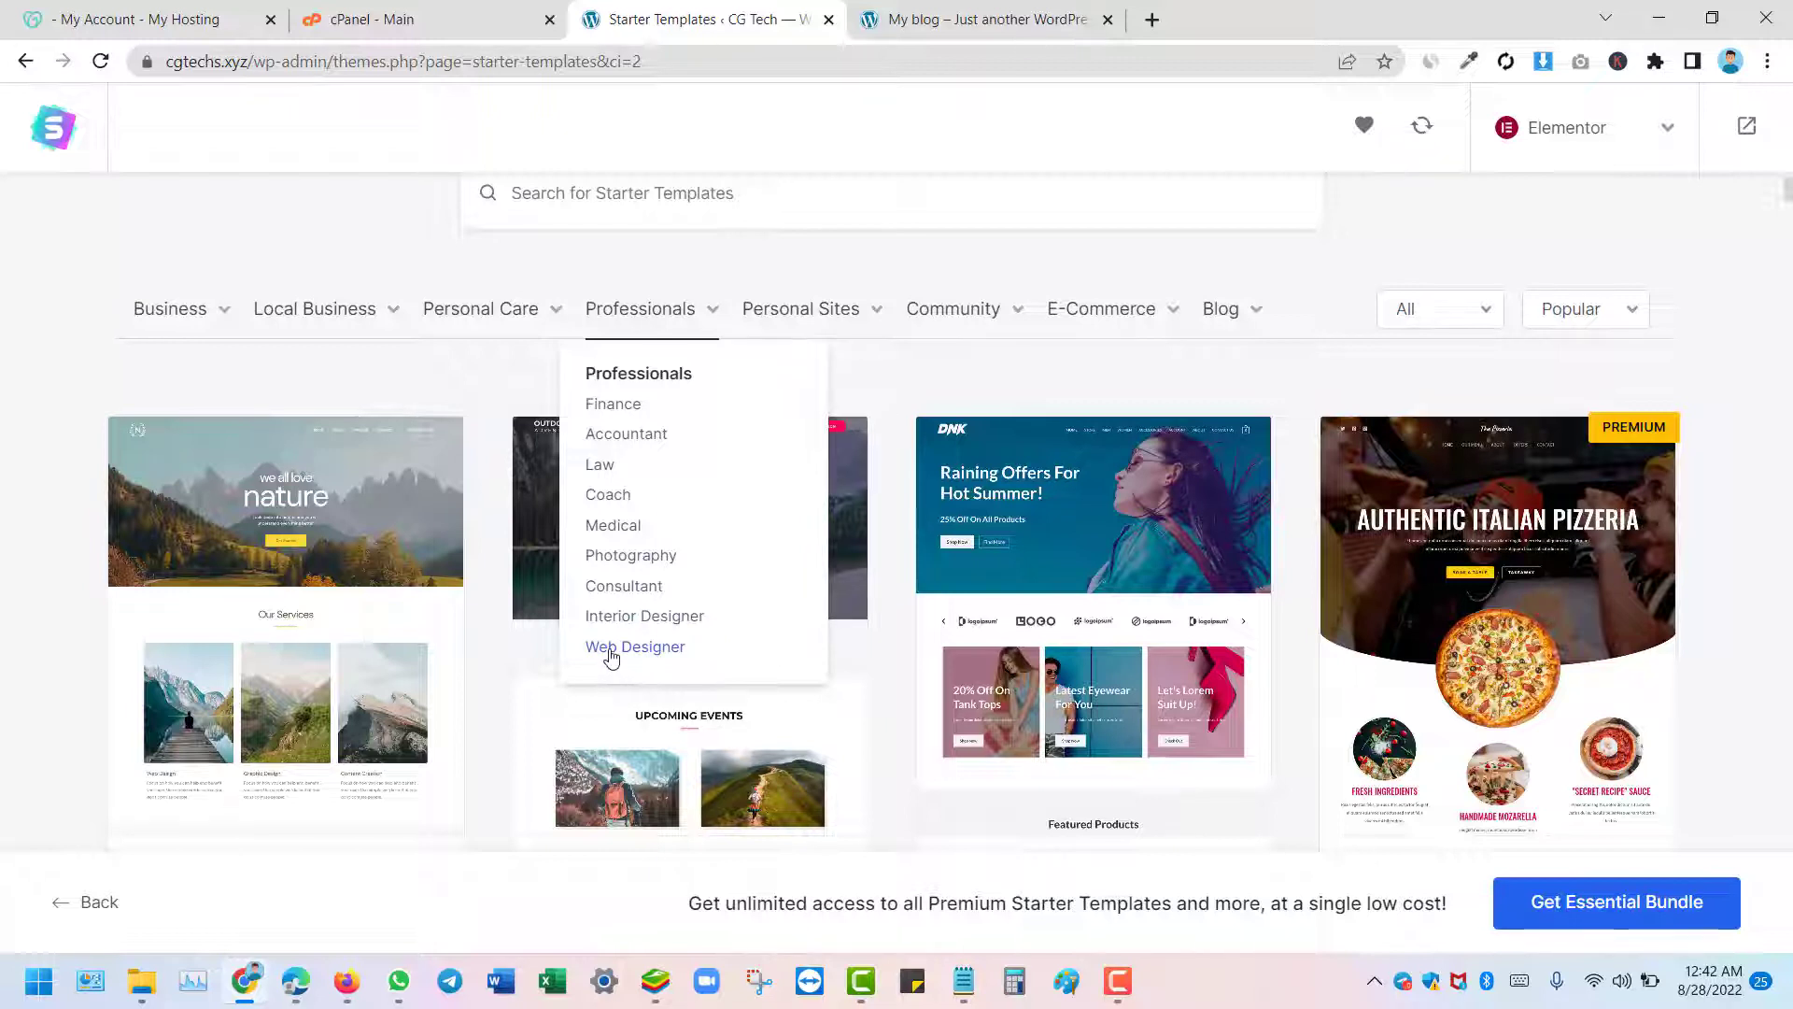
click(653, 651)
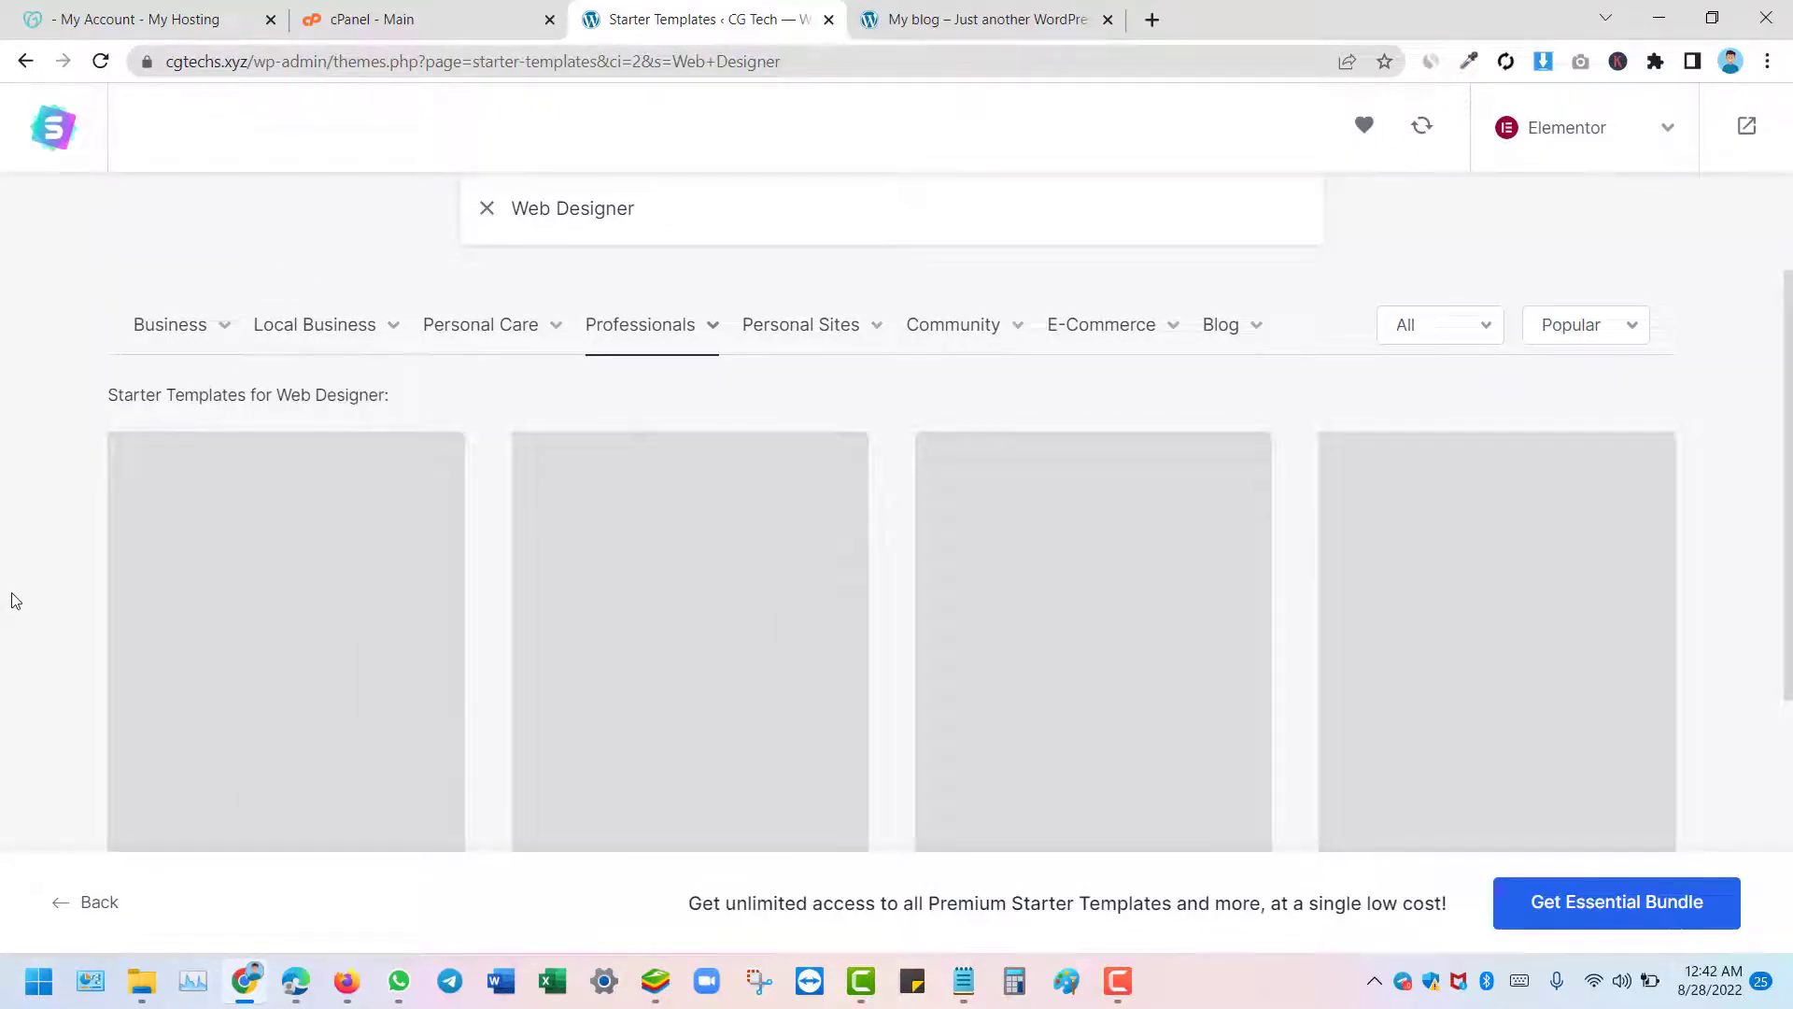
scroll(1600, 605, down, 5)
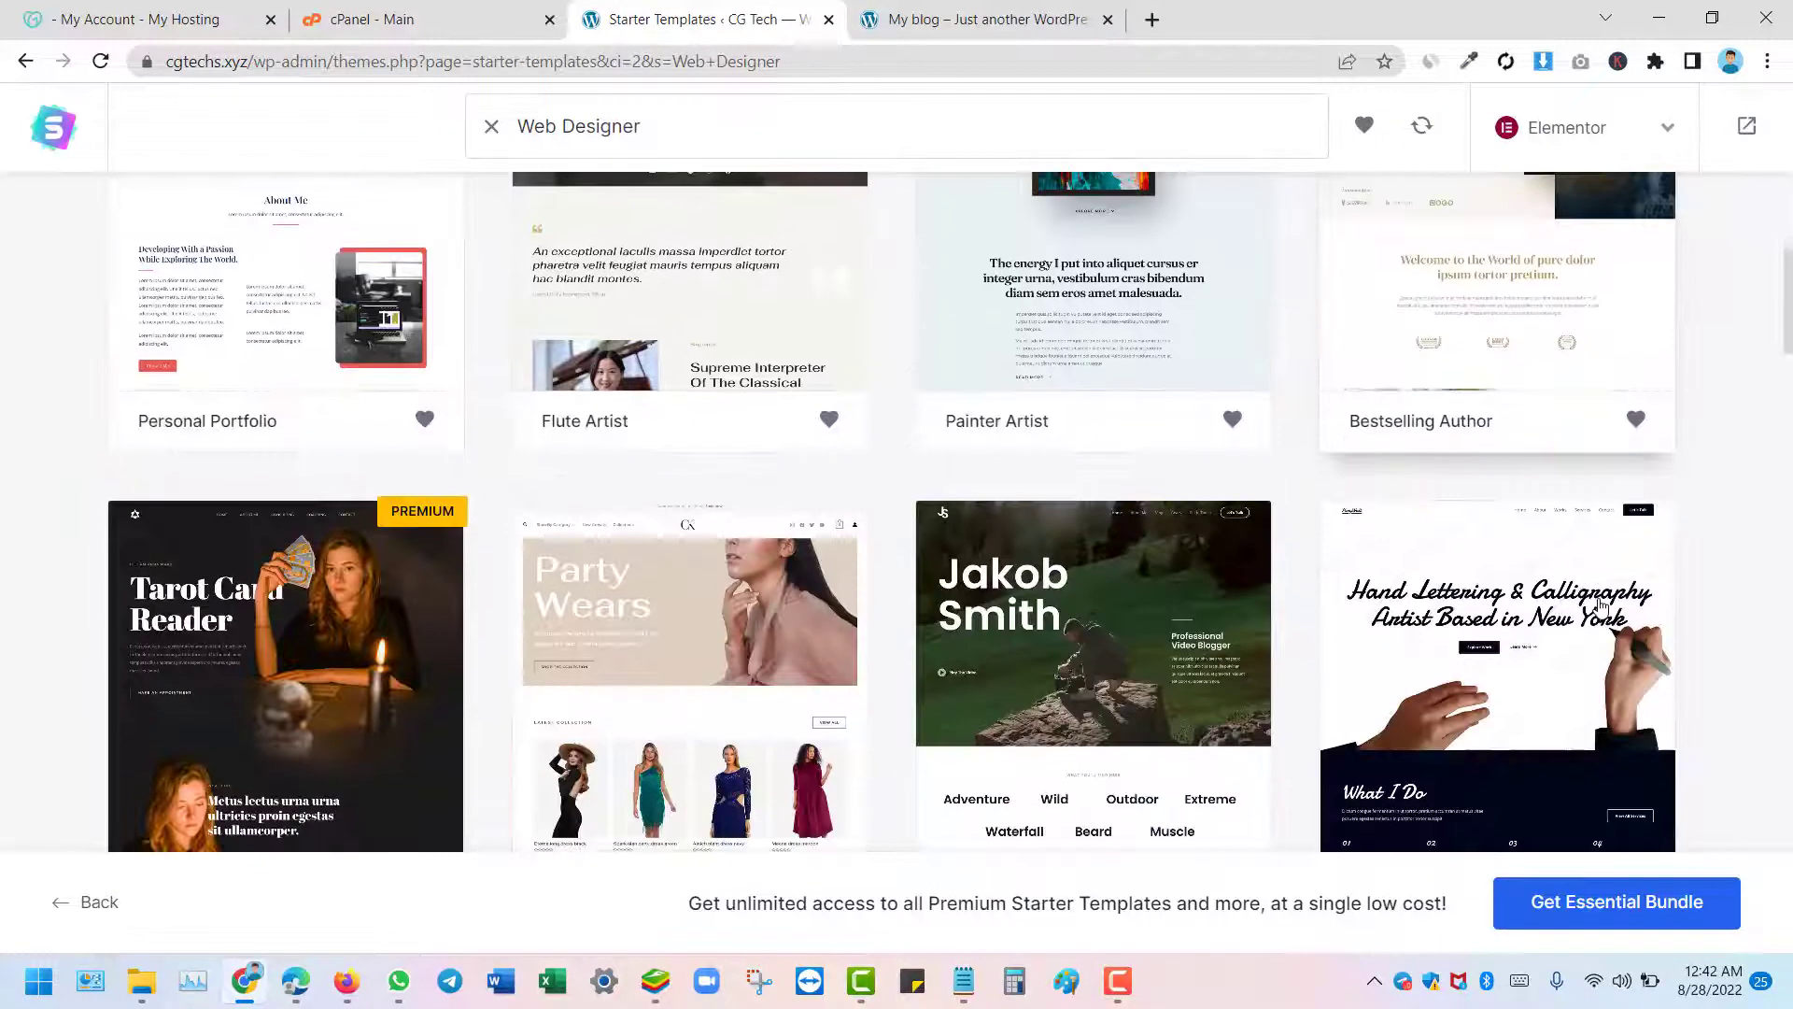
scroll(1349, 595, up, 5)
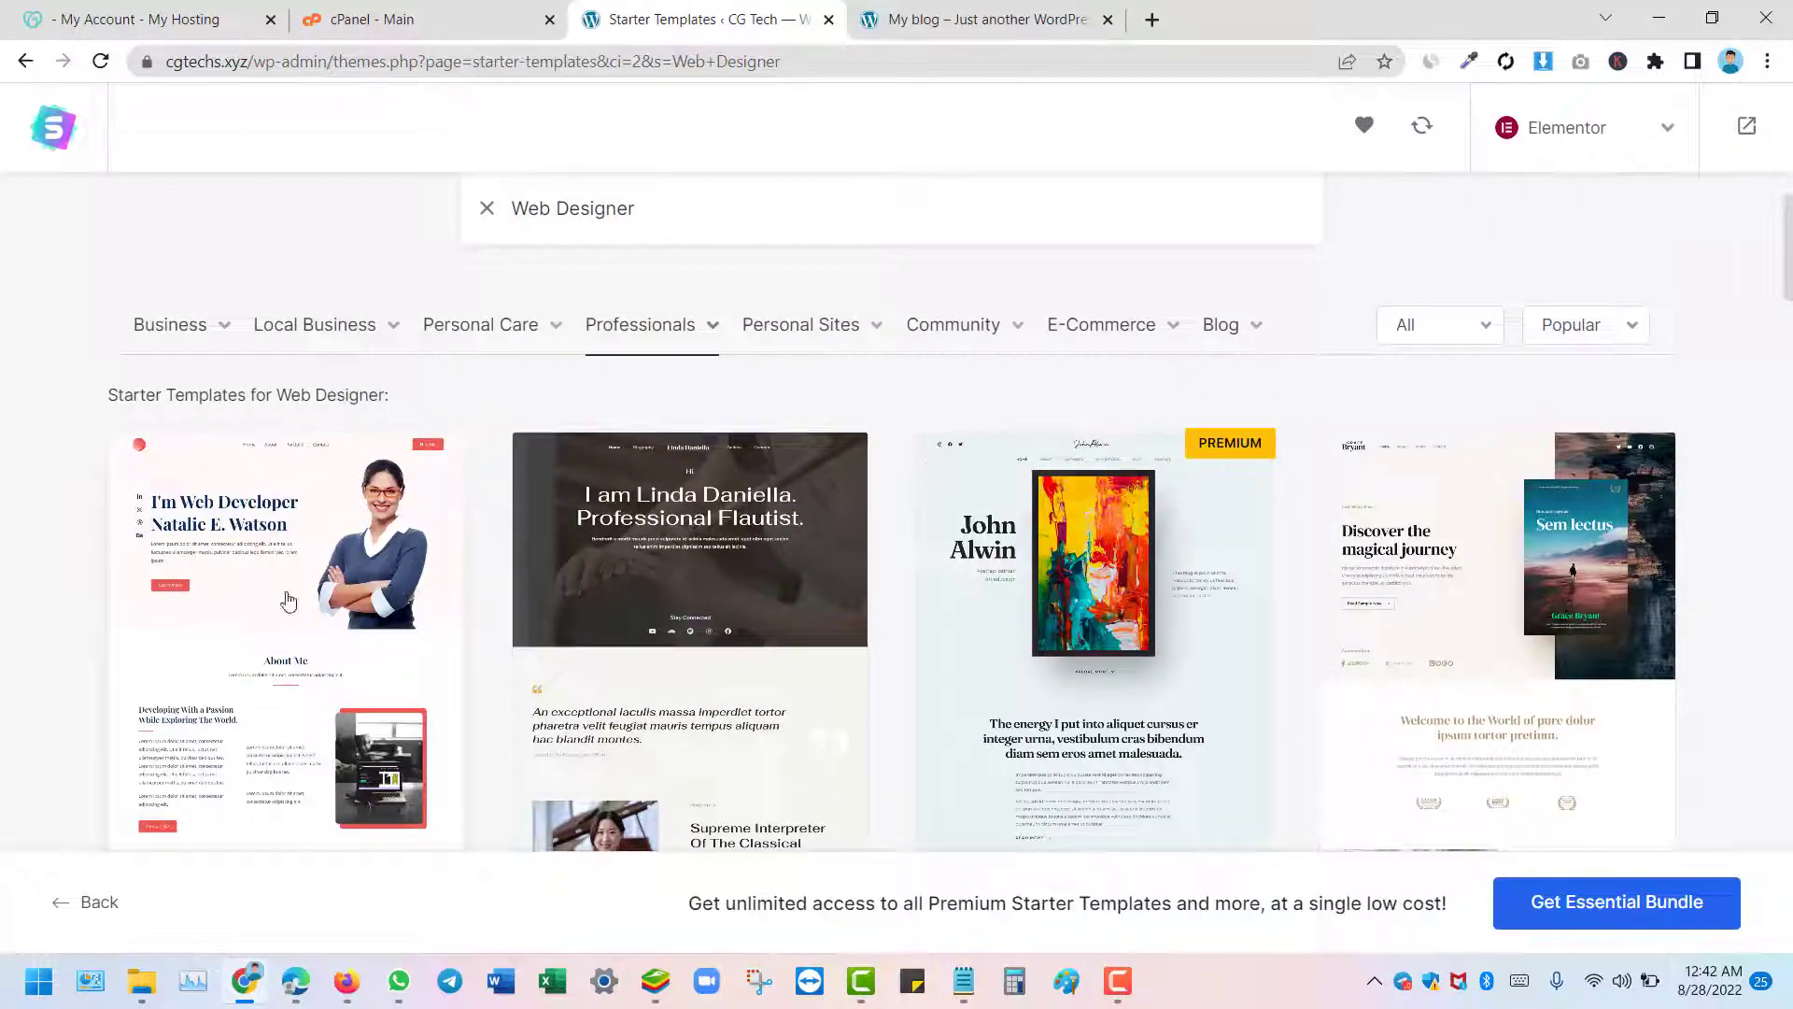
scroll(241, 495, down, 3)
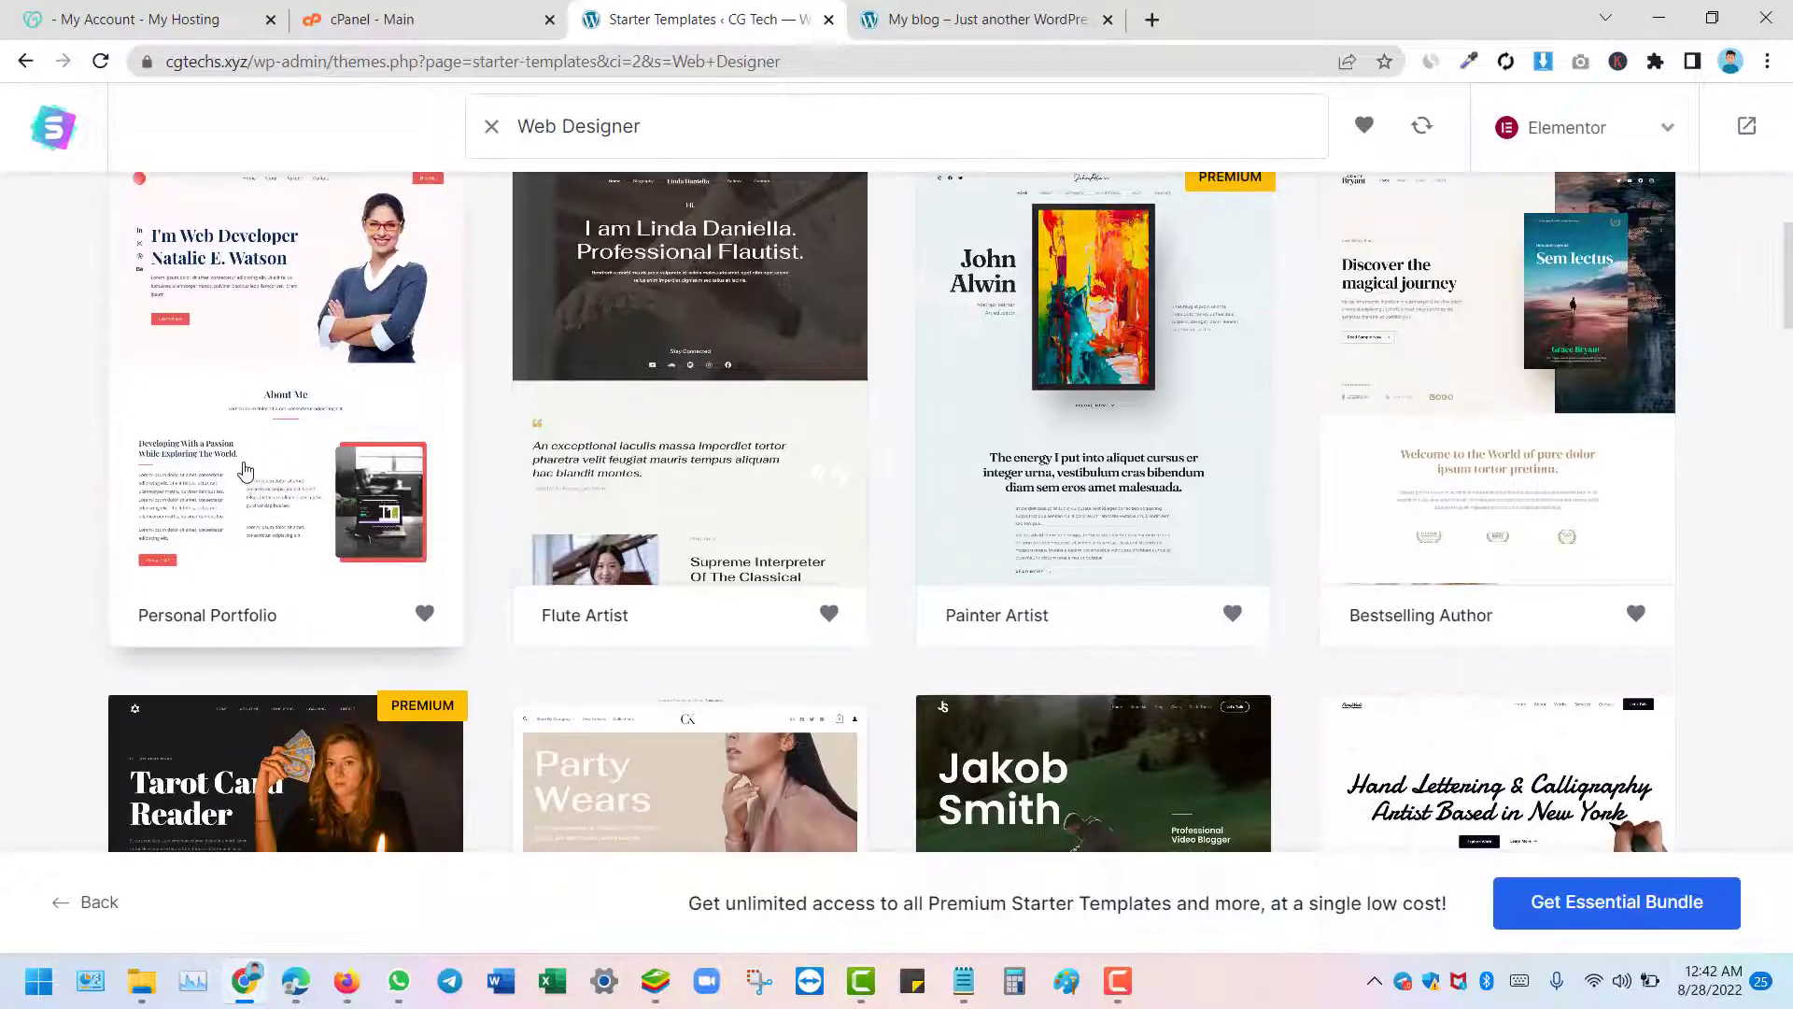
Select the Personal Portfolio starter template and look through its full page preview
scroll(229, 344, up, 3)
scroll(260, 392, down, 3)
click(215, 372)
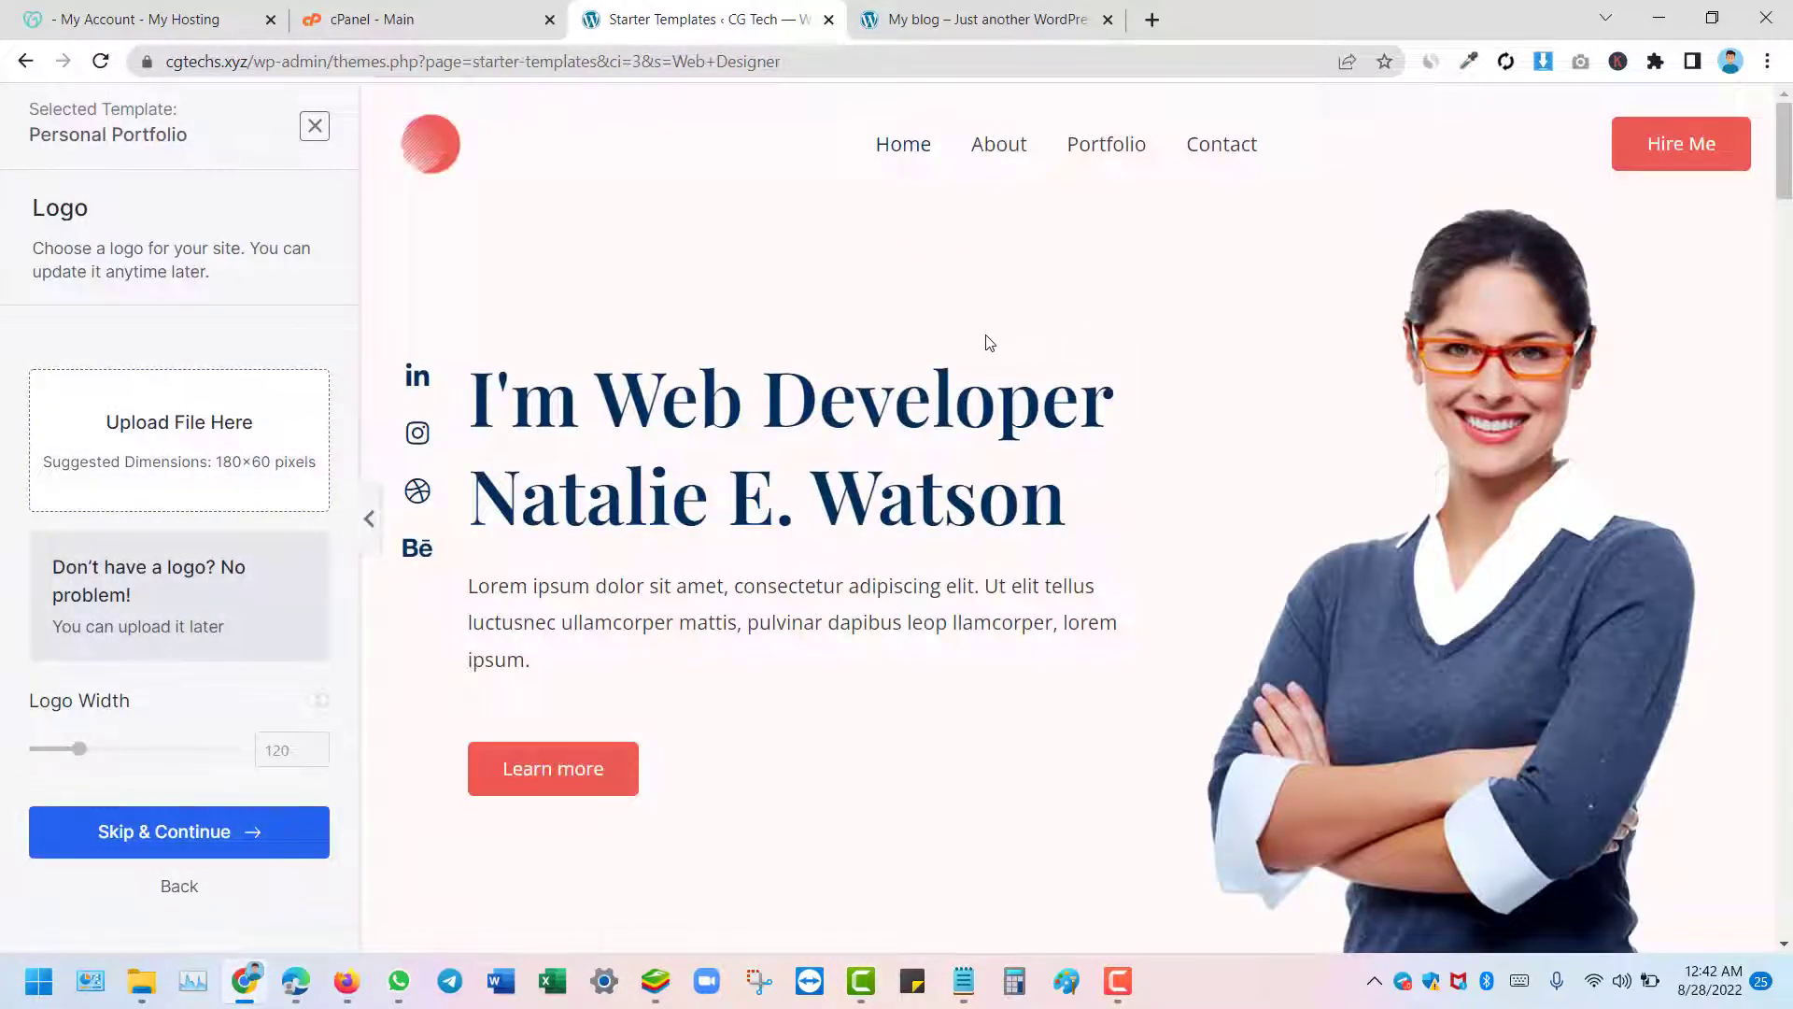
scroll(1181, 278, down, 20)
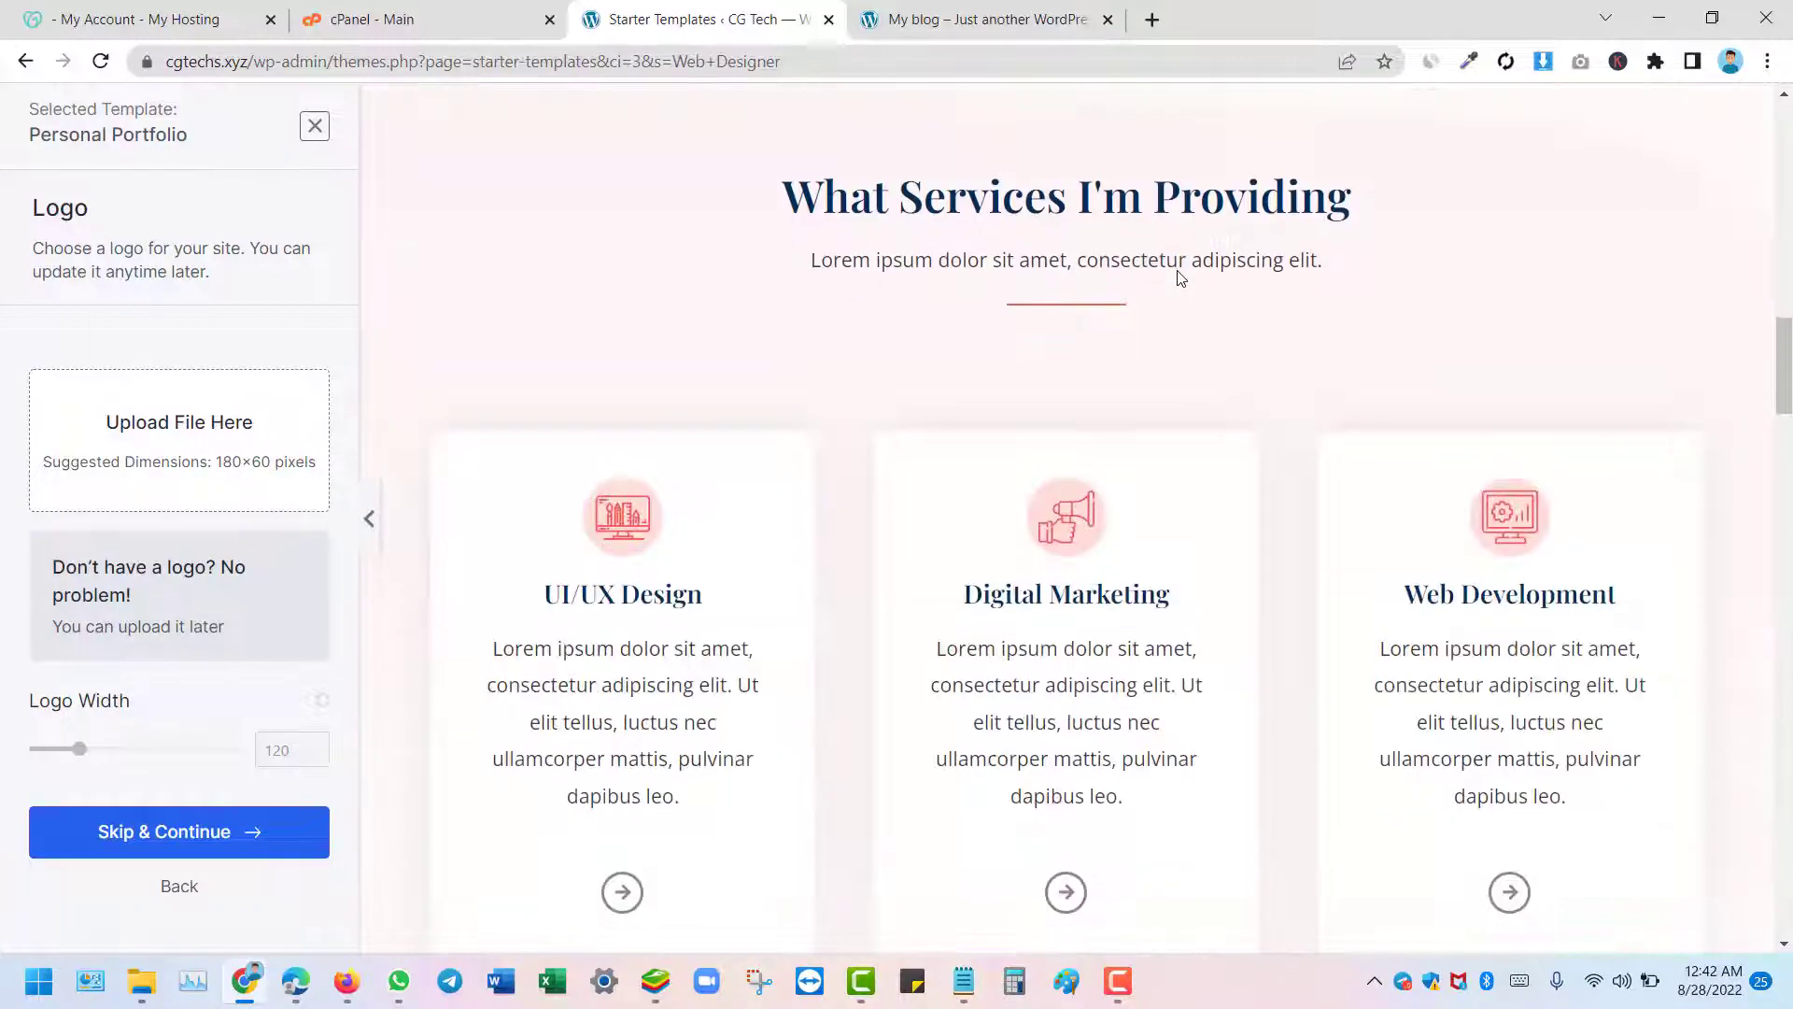
scroll(1179, 271, down, 10)
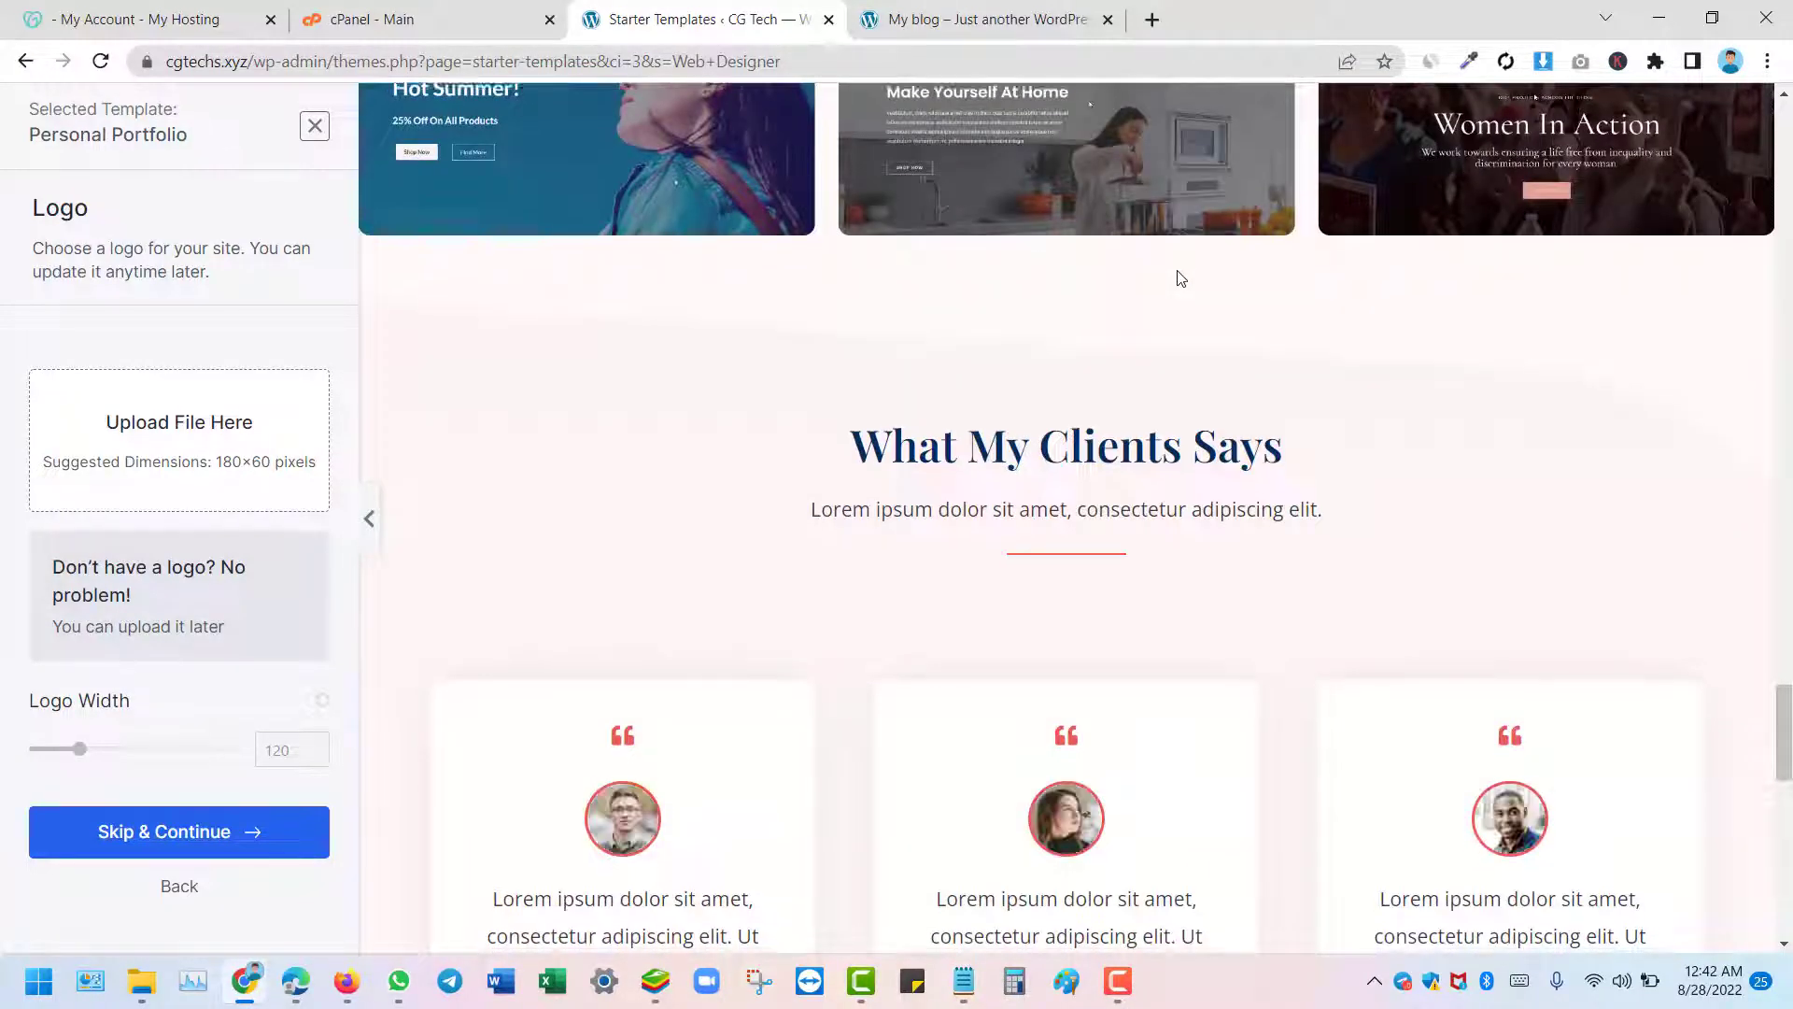
scroll(1178, 277, down, 6)
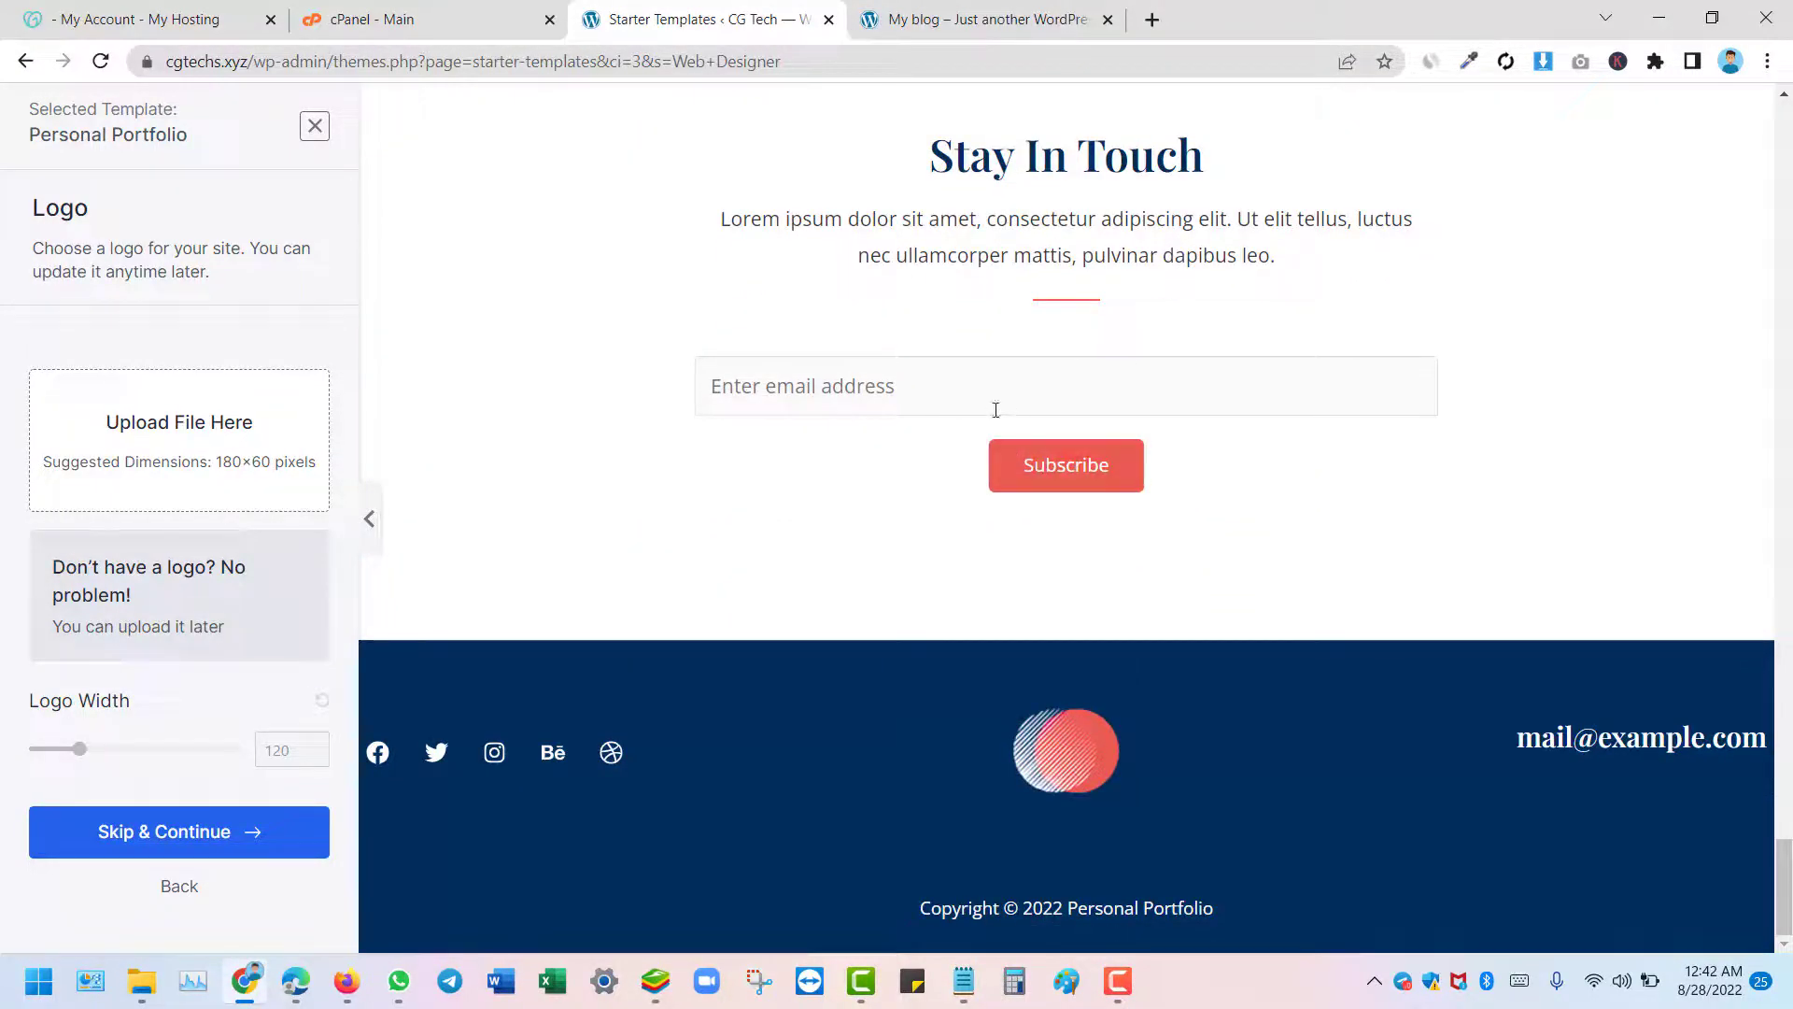
scroll(932, 449, up, 15)
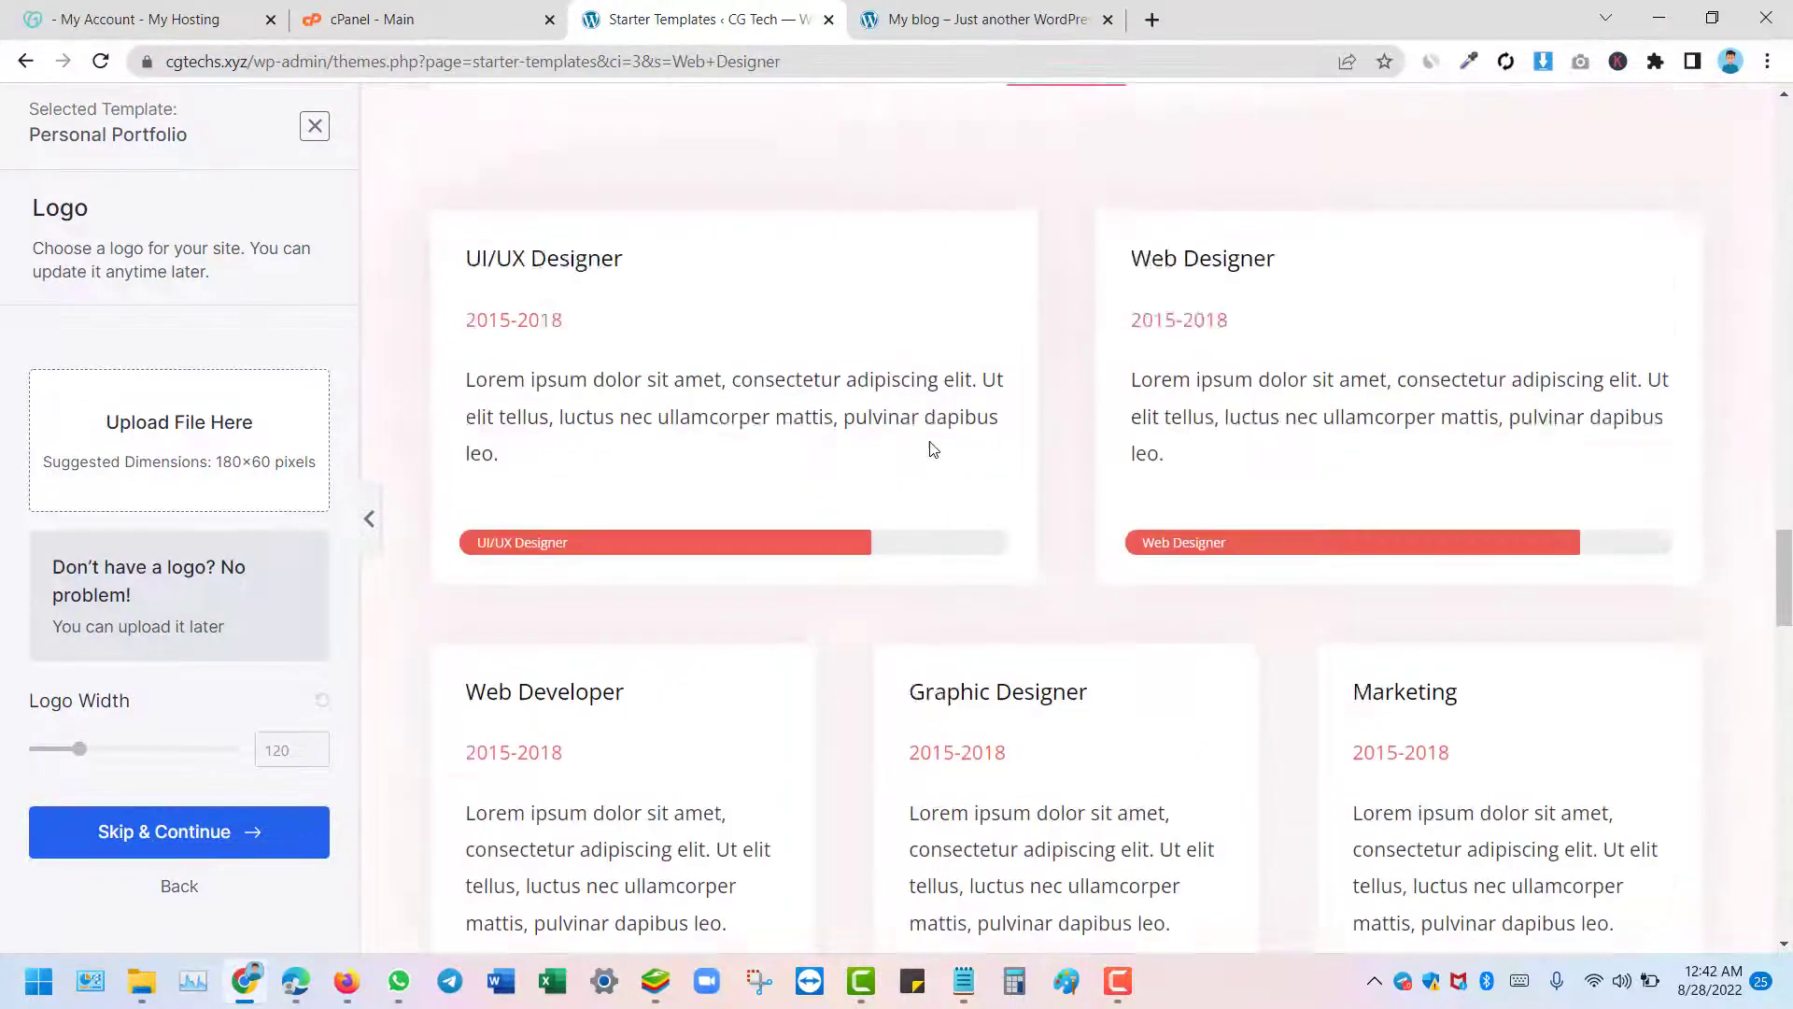
scroll(932, 449, up, 5)
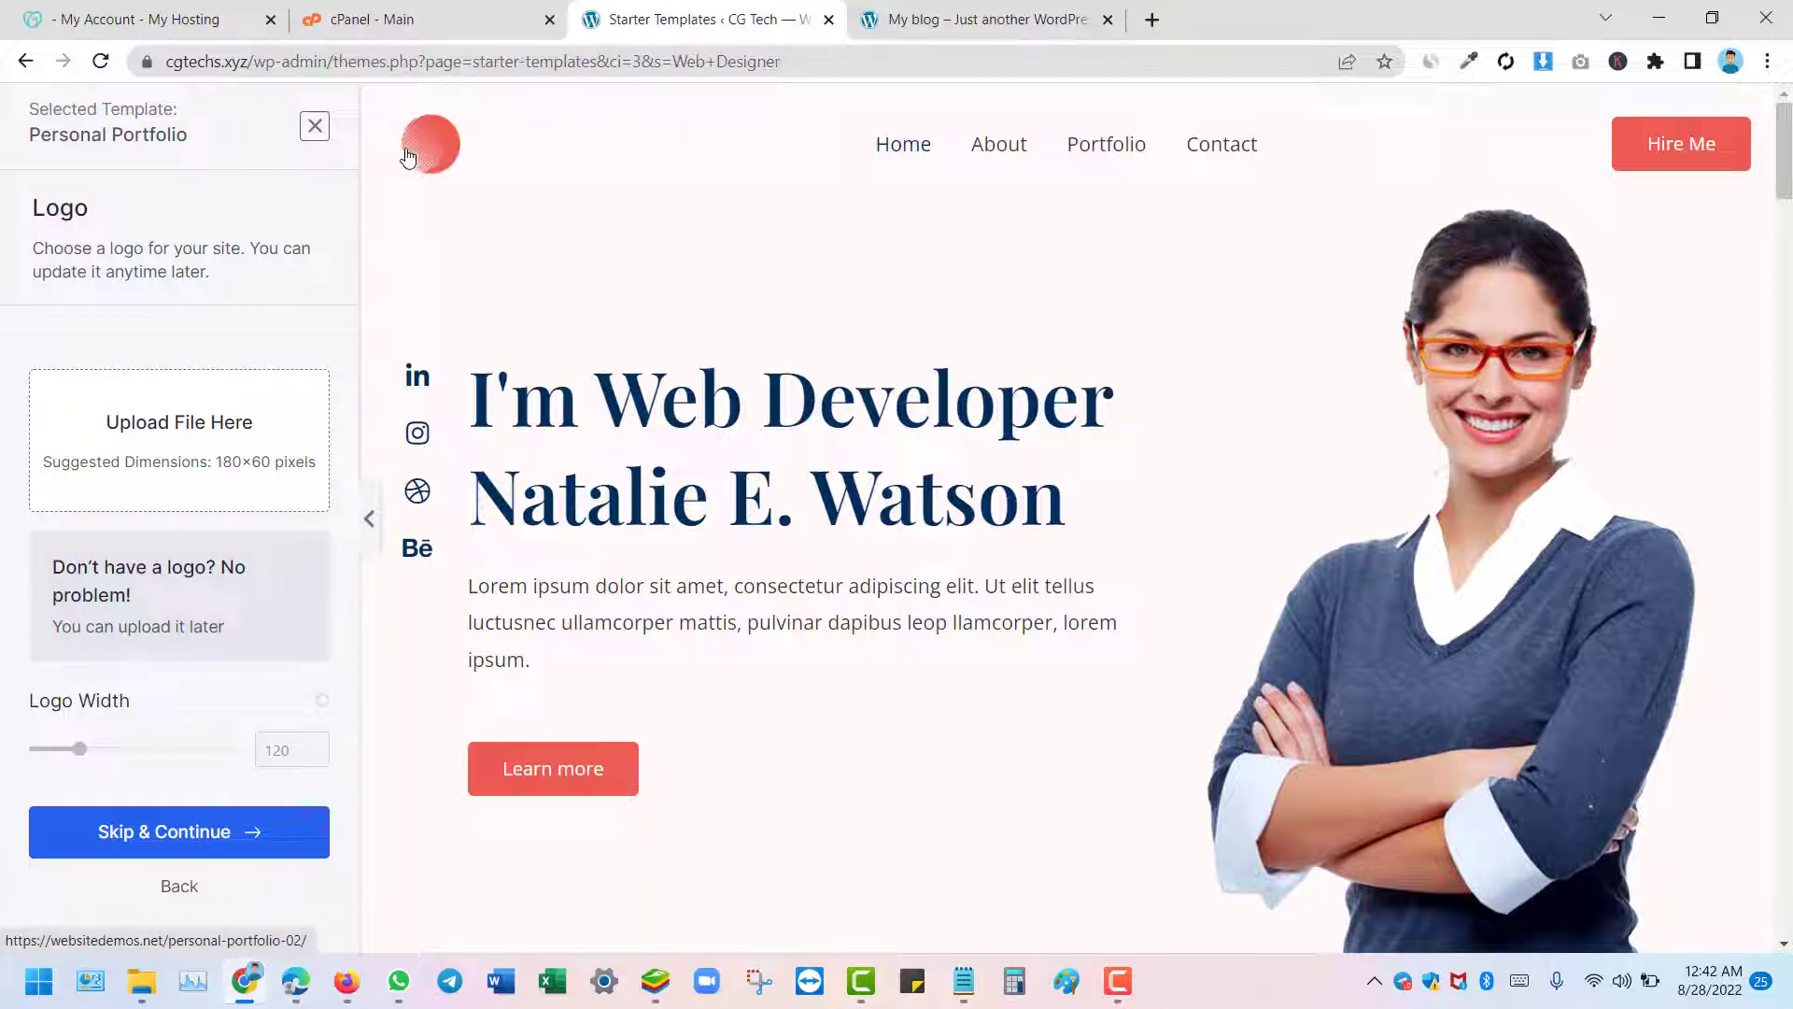
Skip the logo upload and continue with the template's default colors and the Playfair Display / Open Sans fonts
click(180, 842)
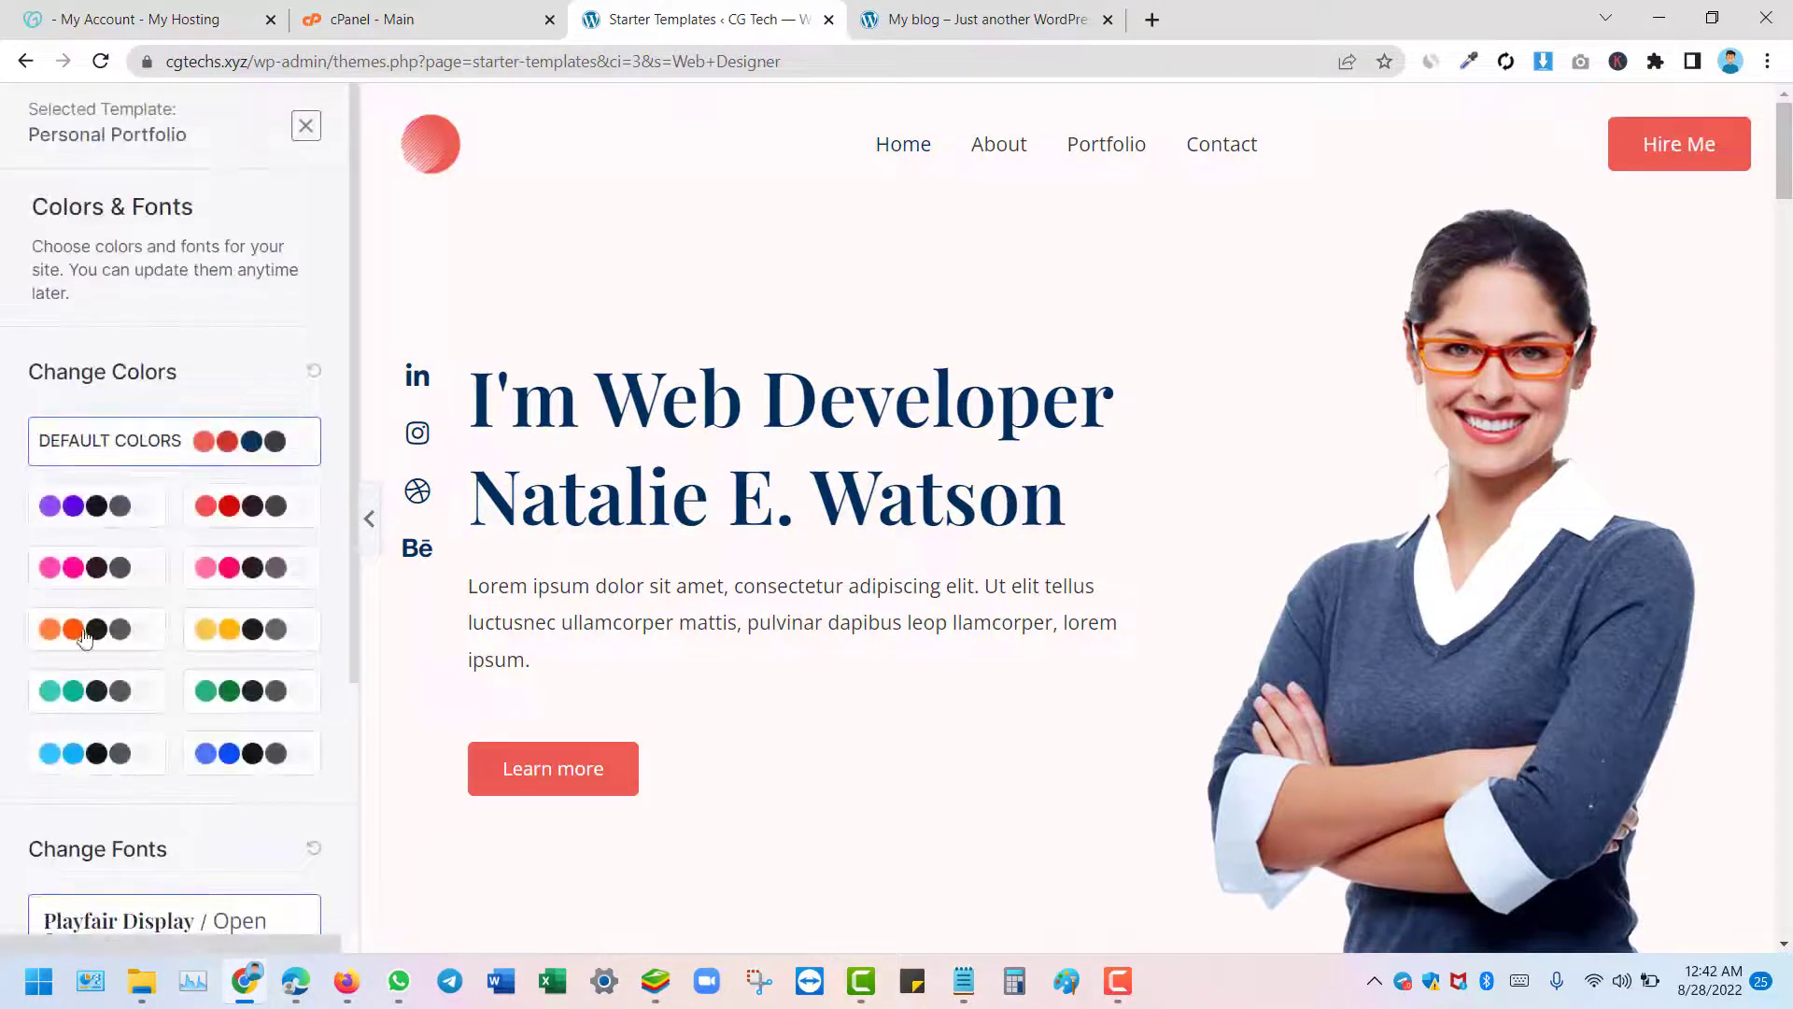
scroll(58, 430, down, 5)
scroll(109, 392, up, 5)
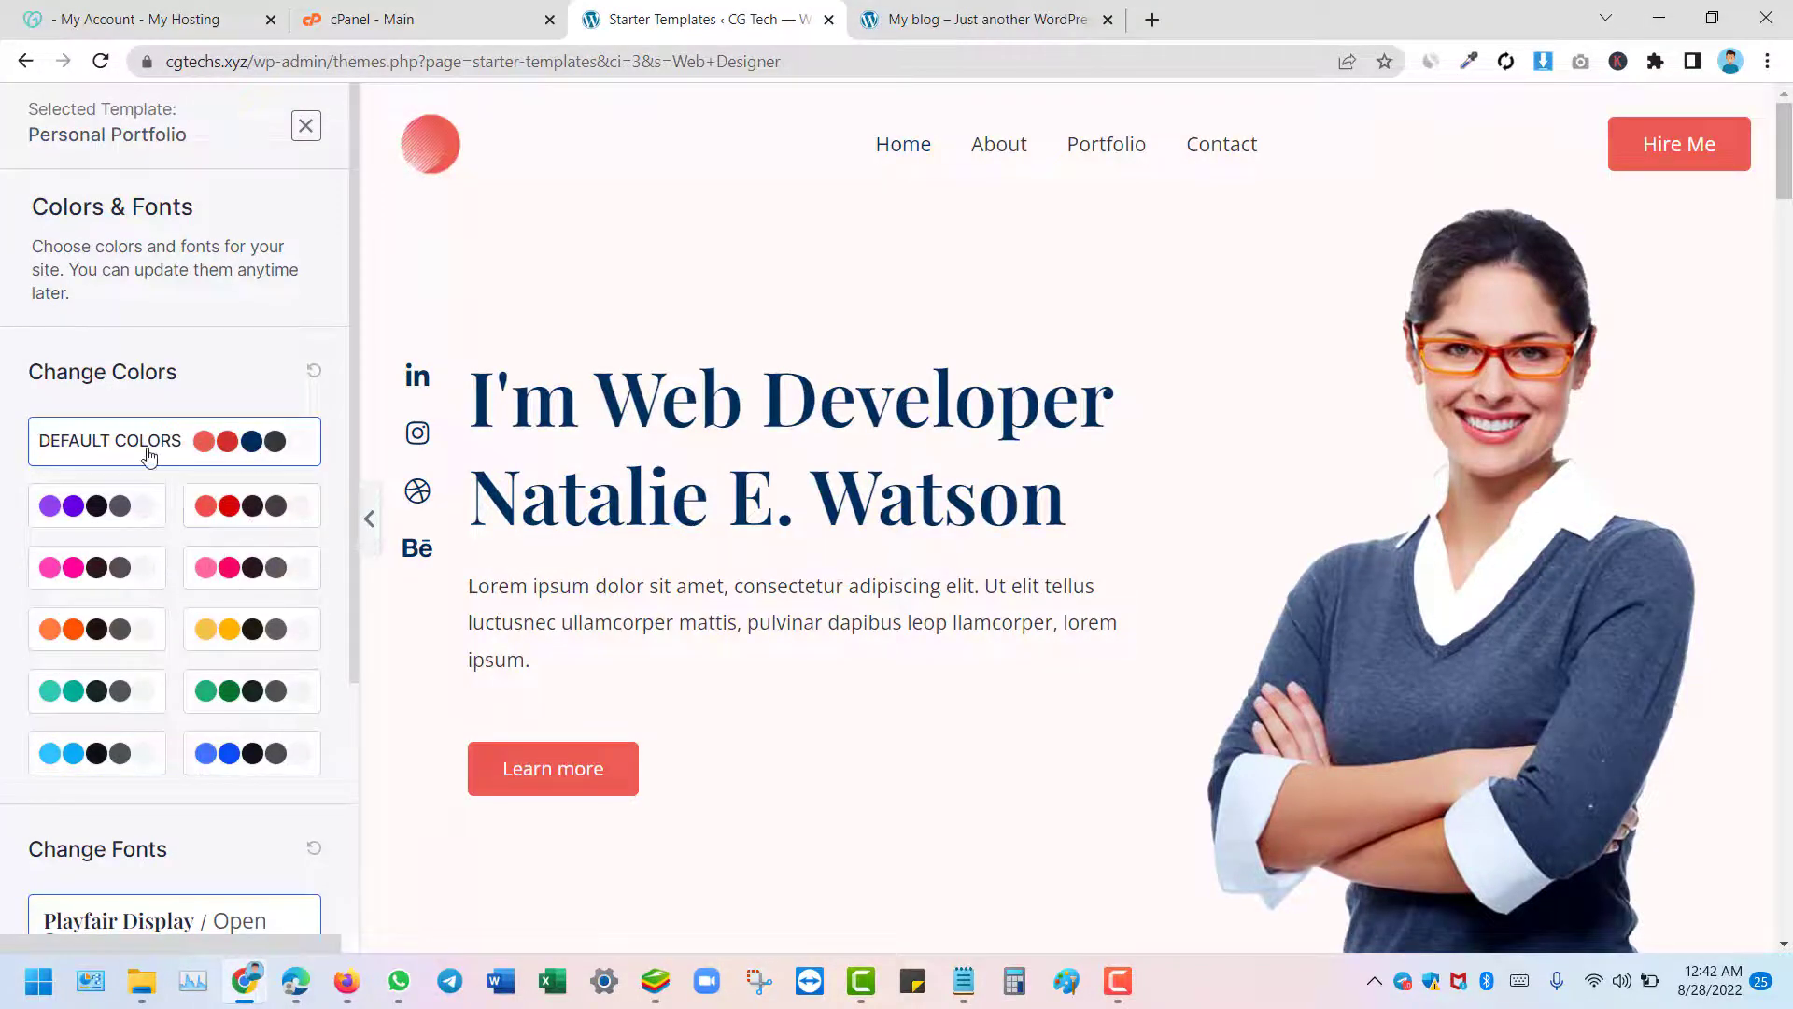
scroll(147, 452, down, 4)
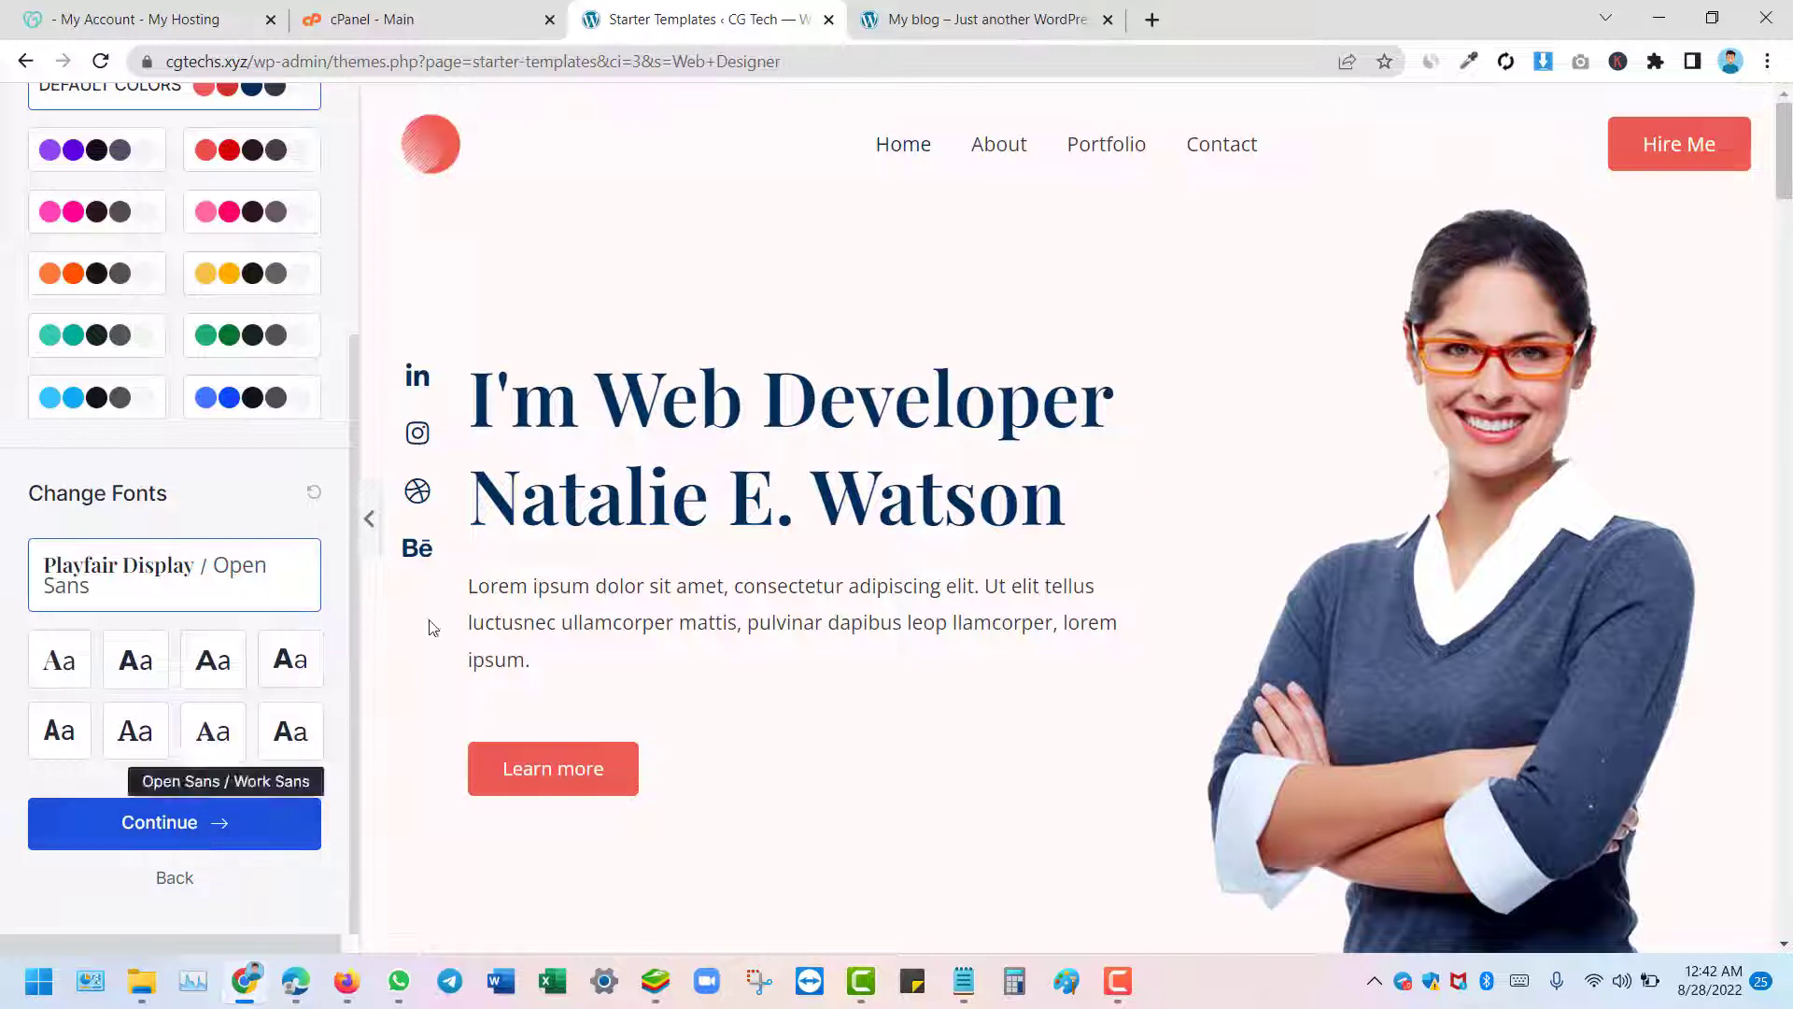
click(159, 824)
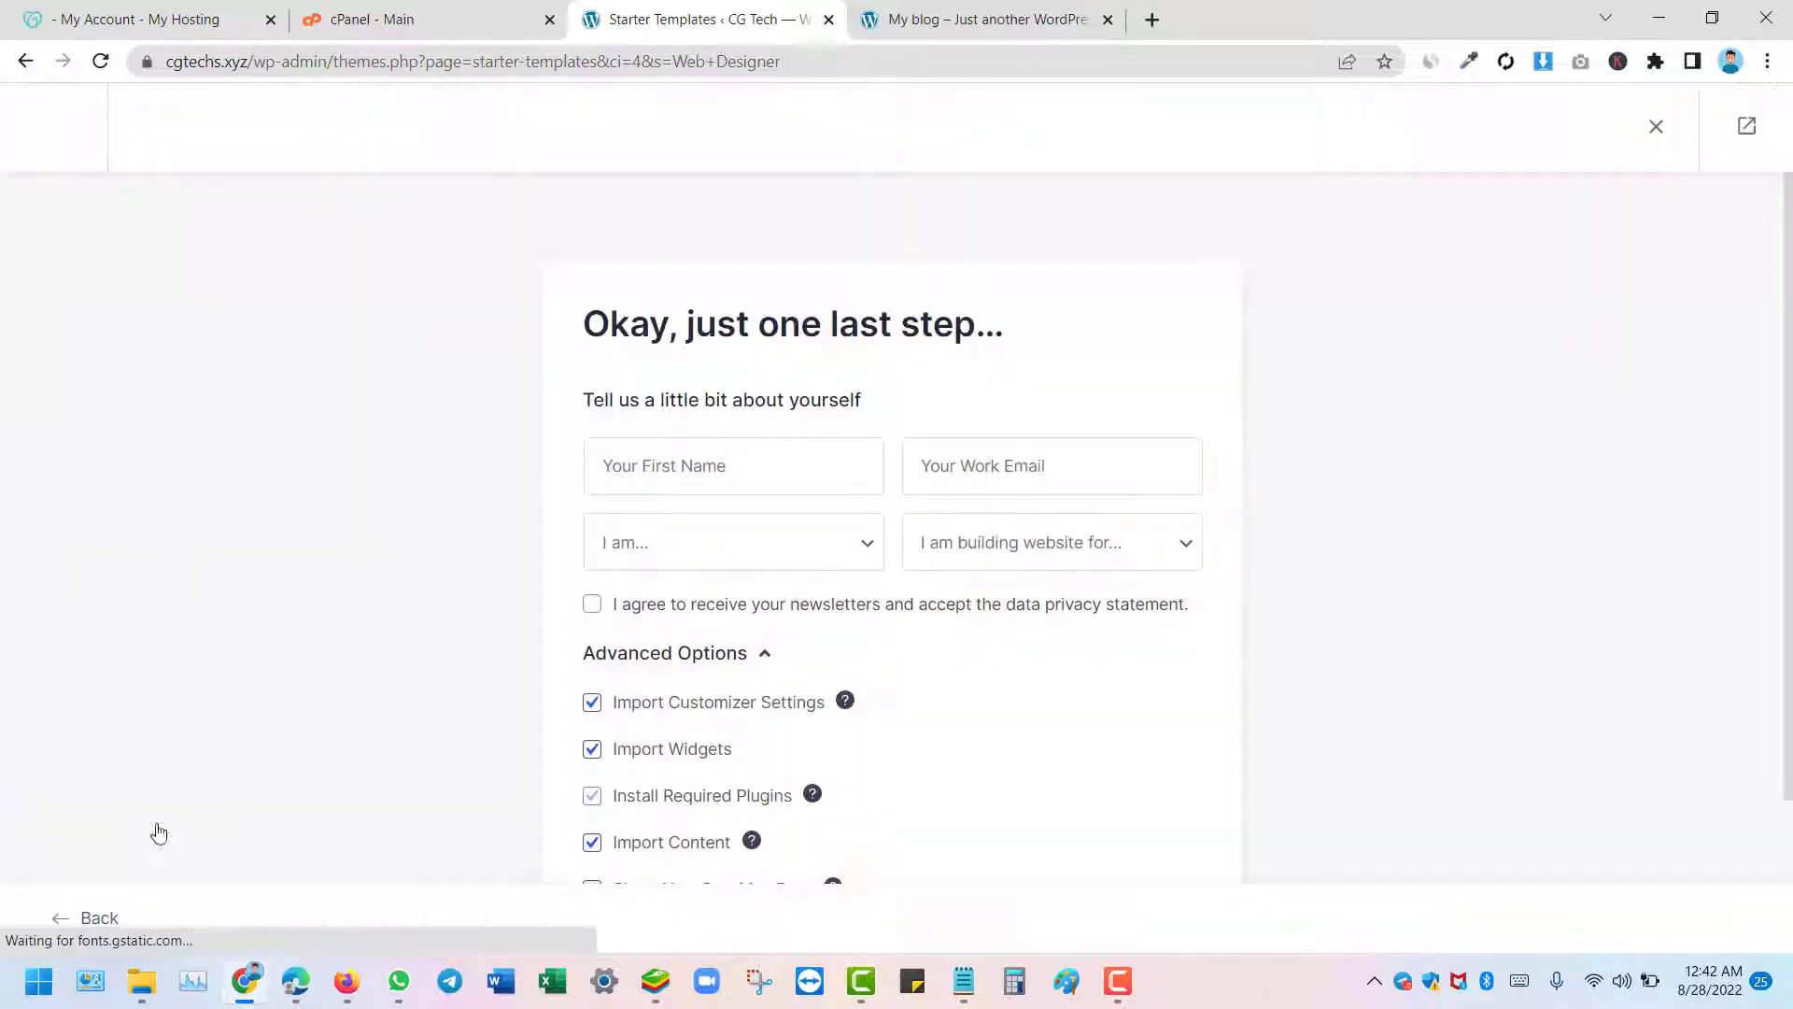
Submit the final form with the personal details blank and default import options to build the website, and view the finished site
scroll(709, 425, down, 2)
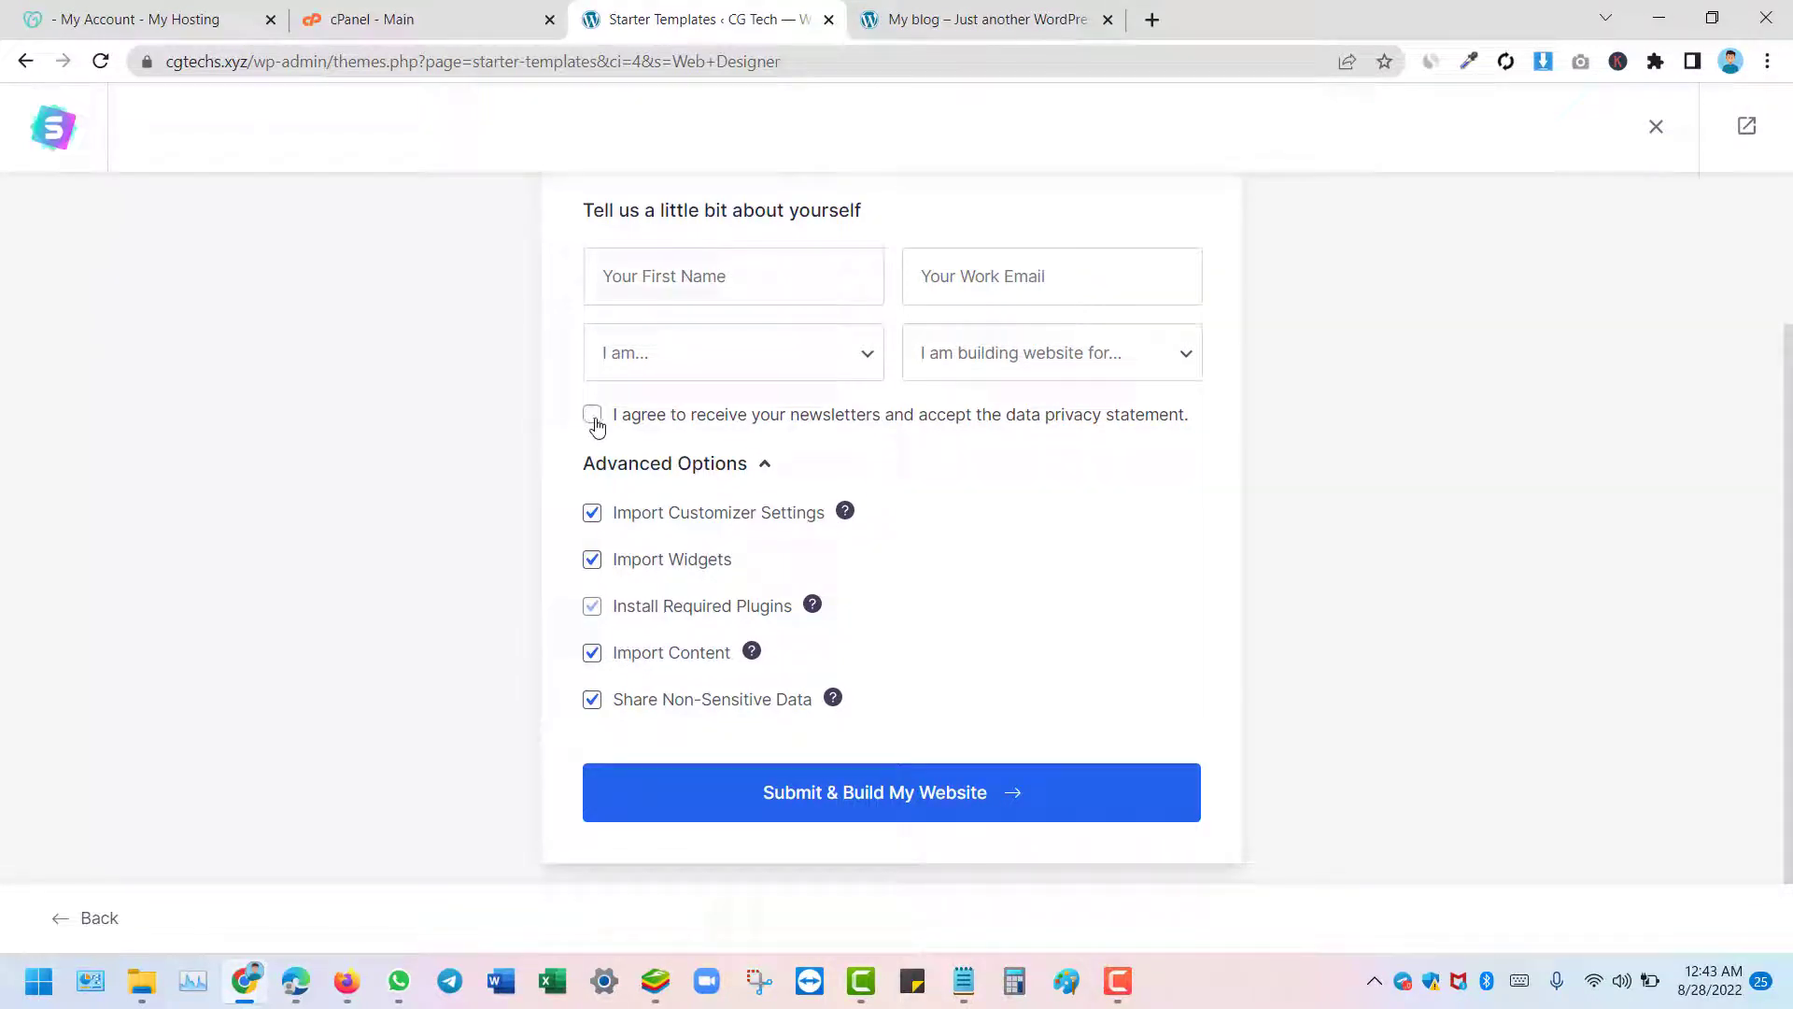
scroll(888, 601, up, 2)
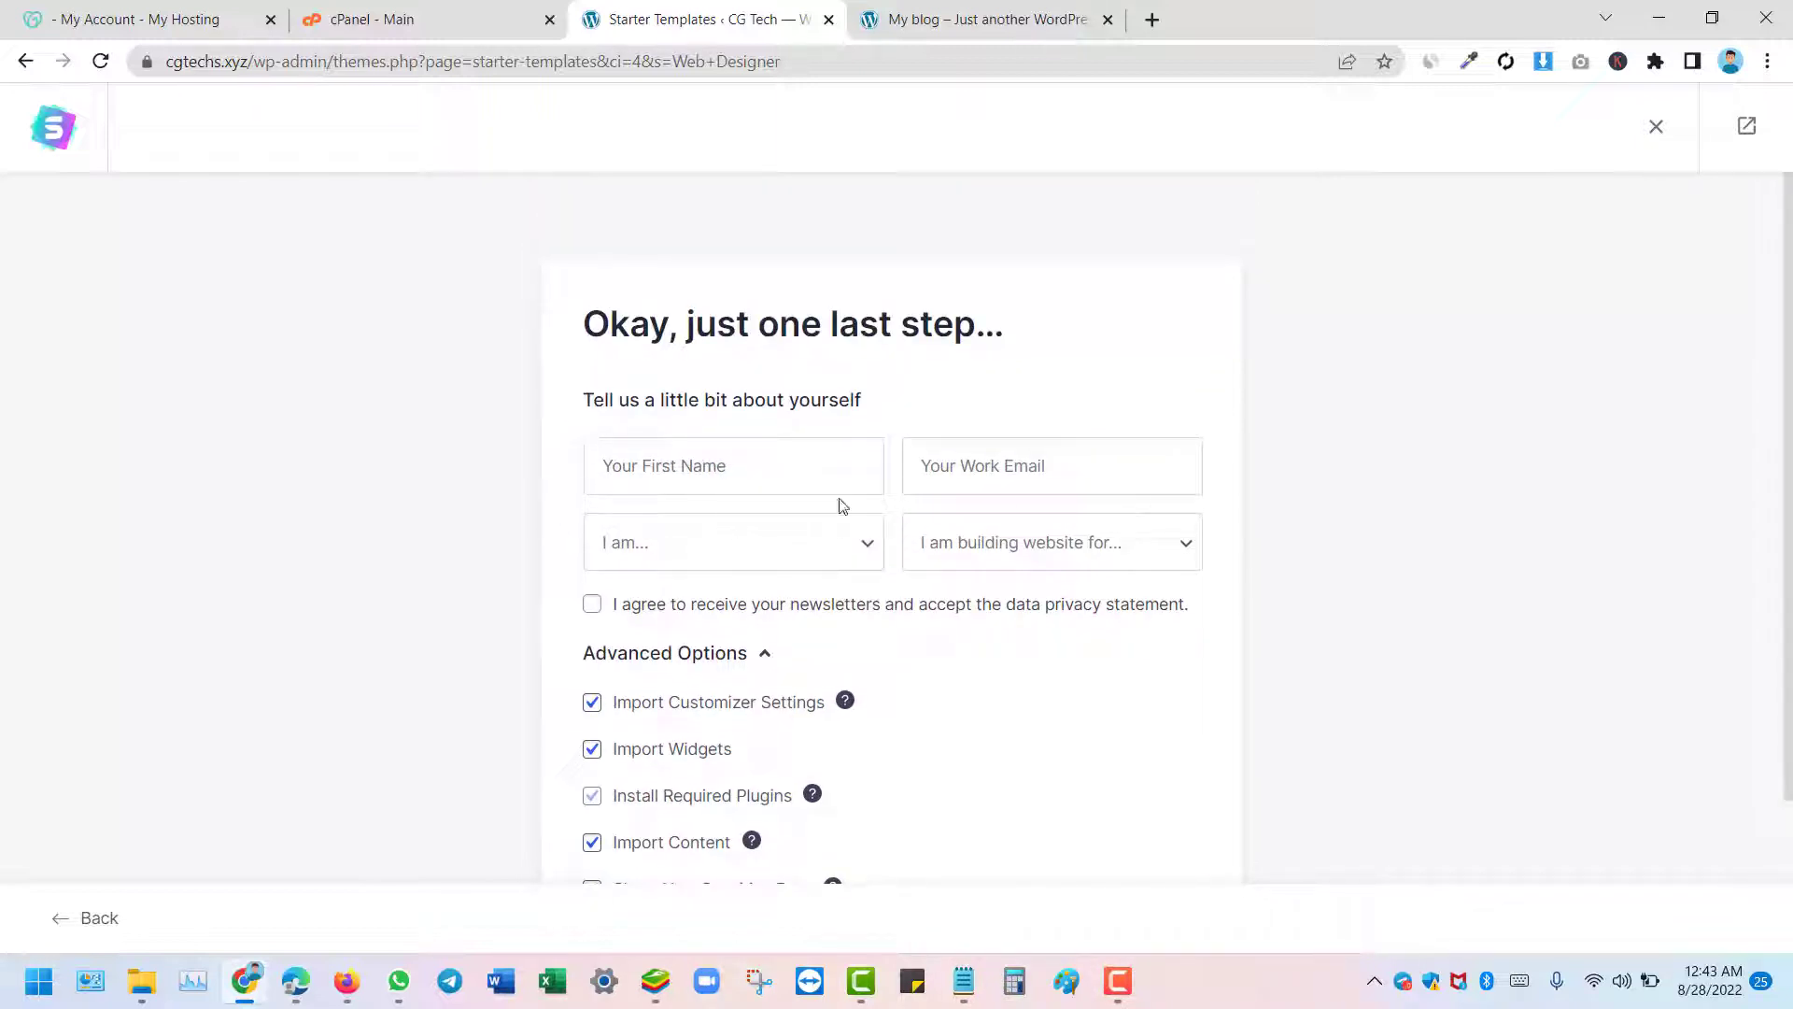
scroll(834, 509, down, 2)
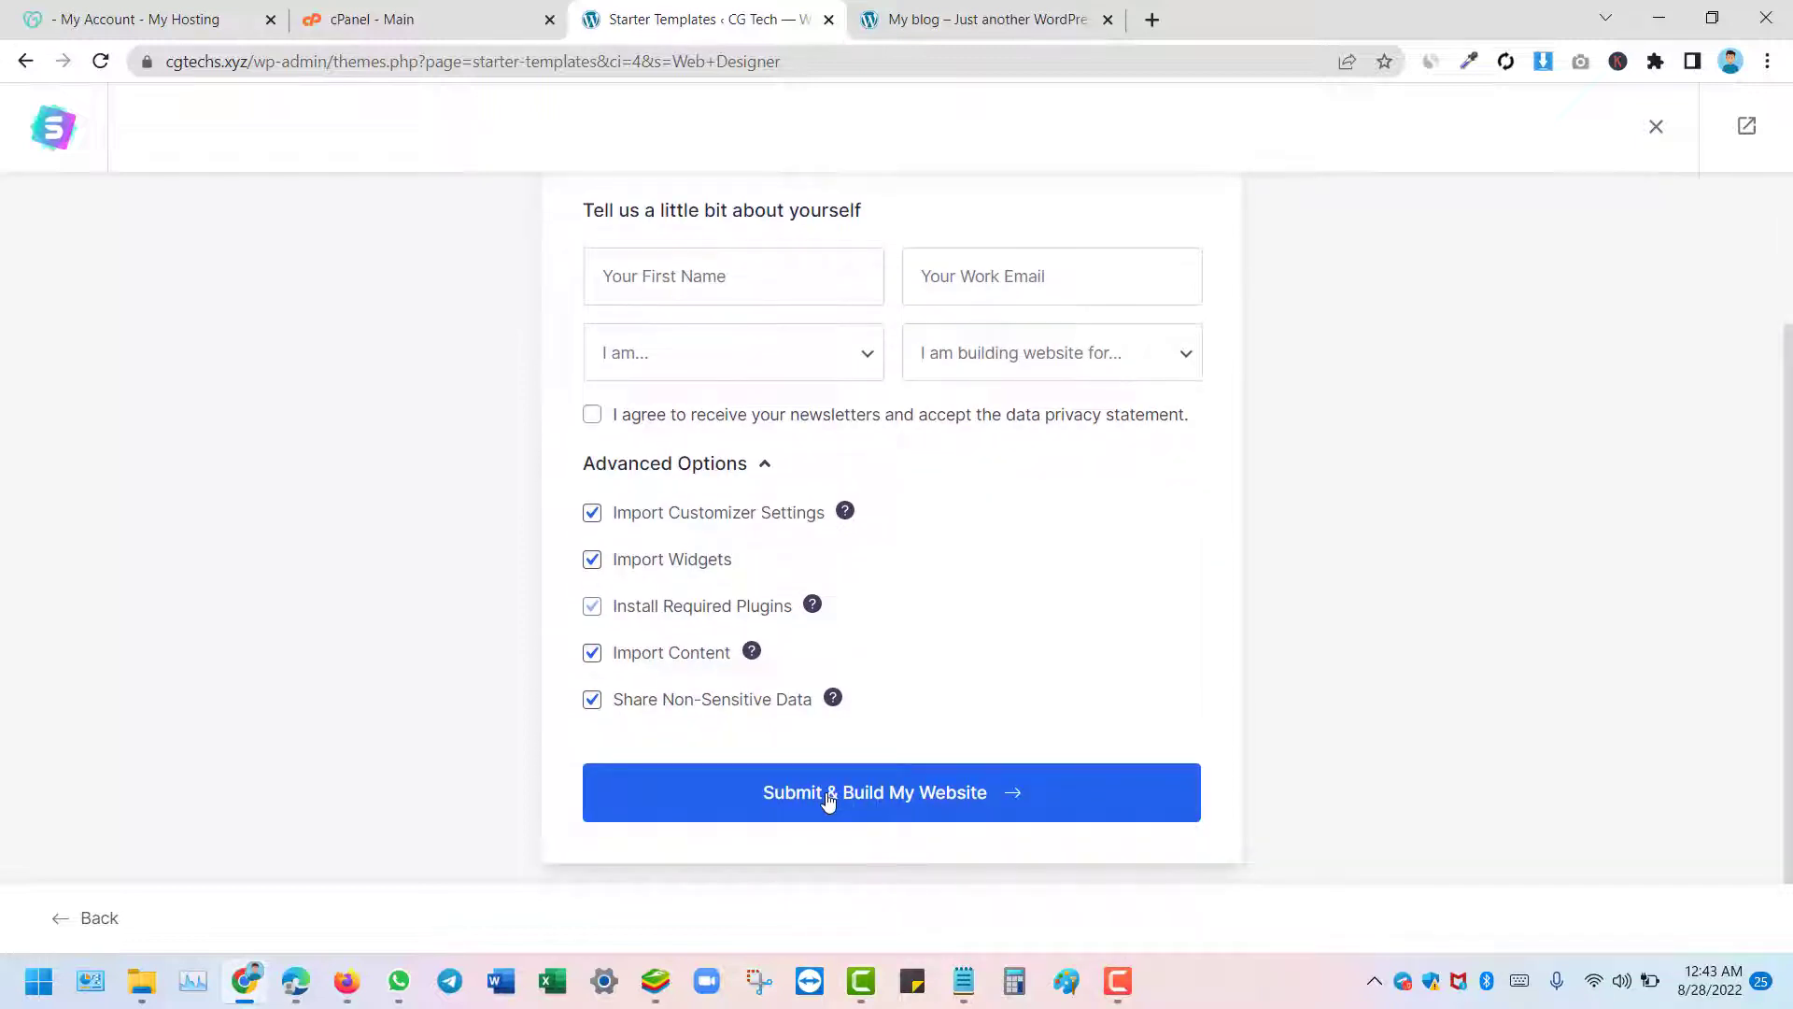
click(828, 800)
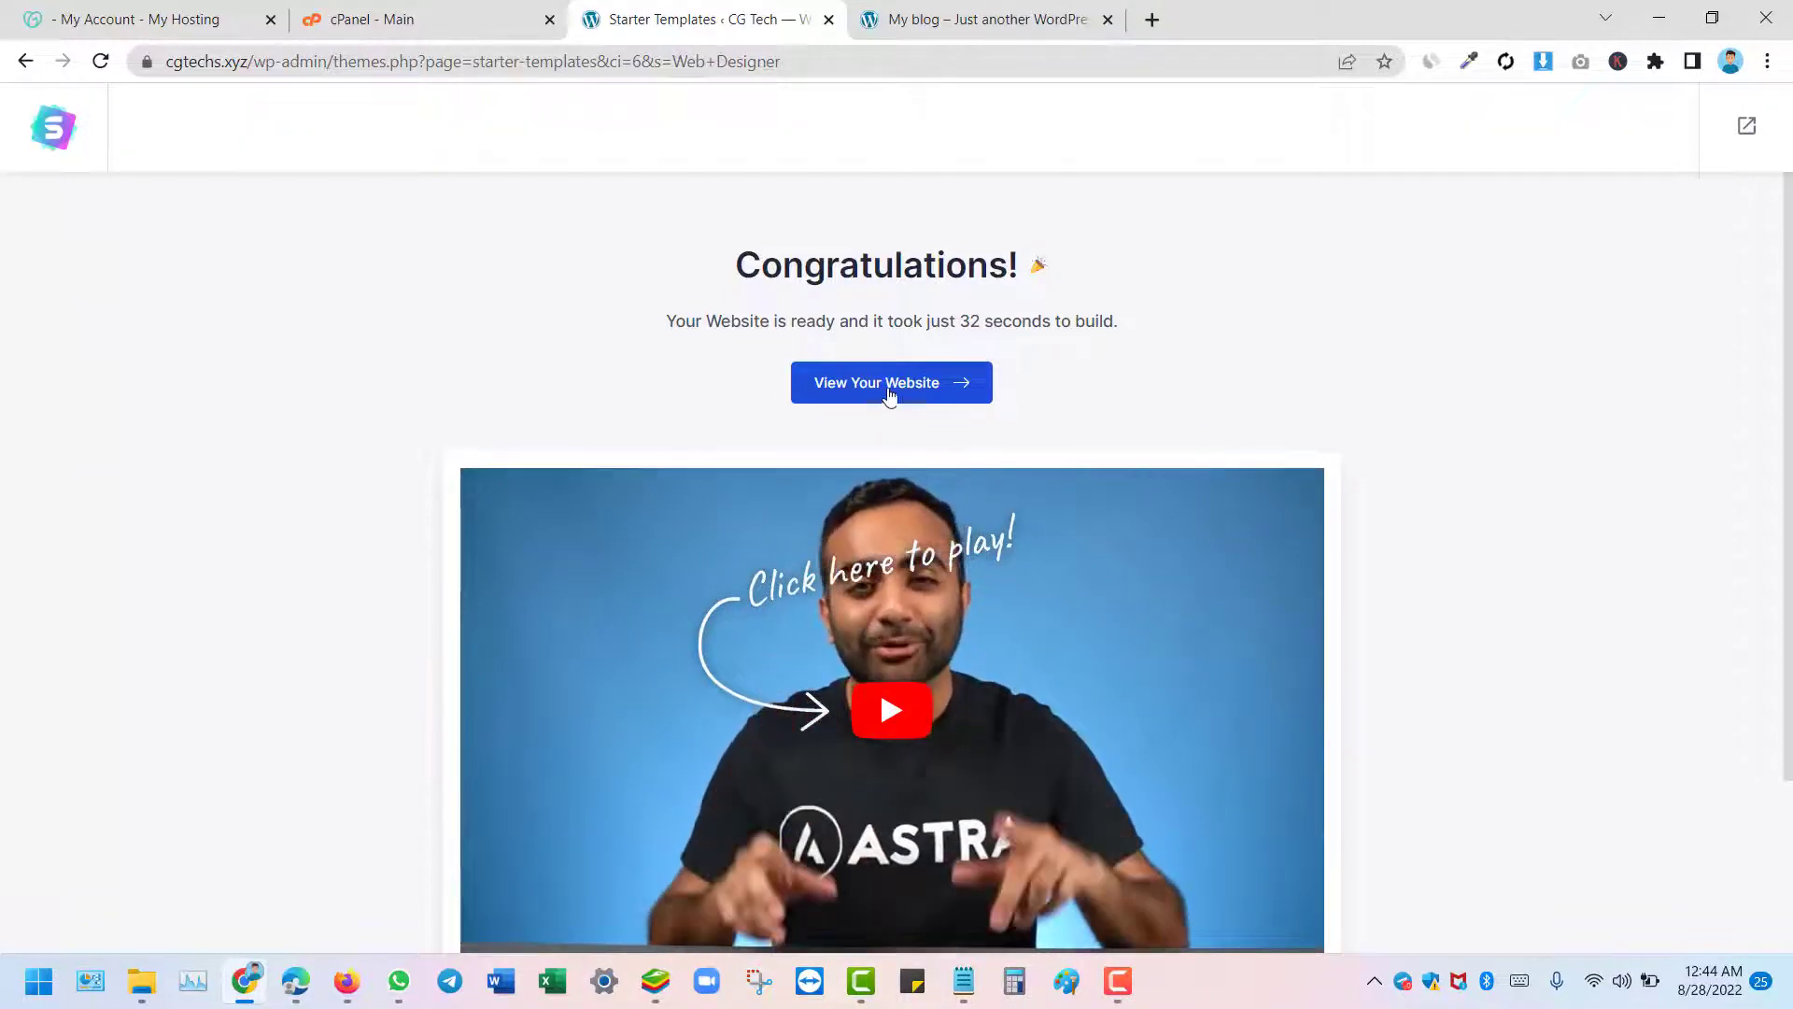
click(889, 391)
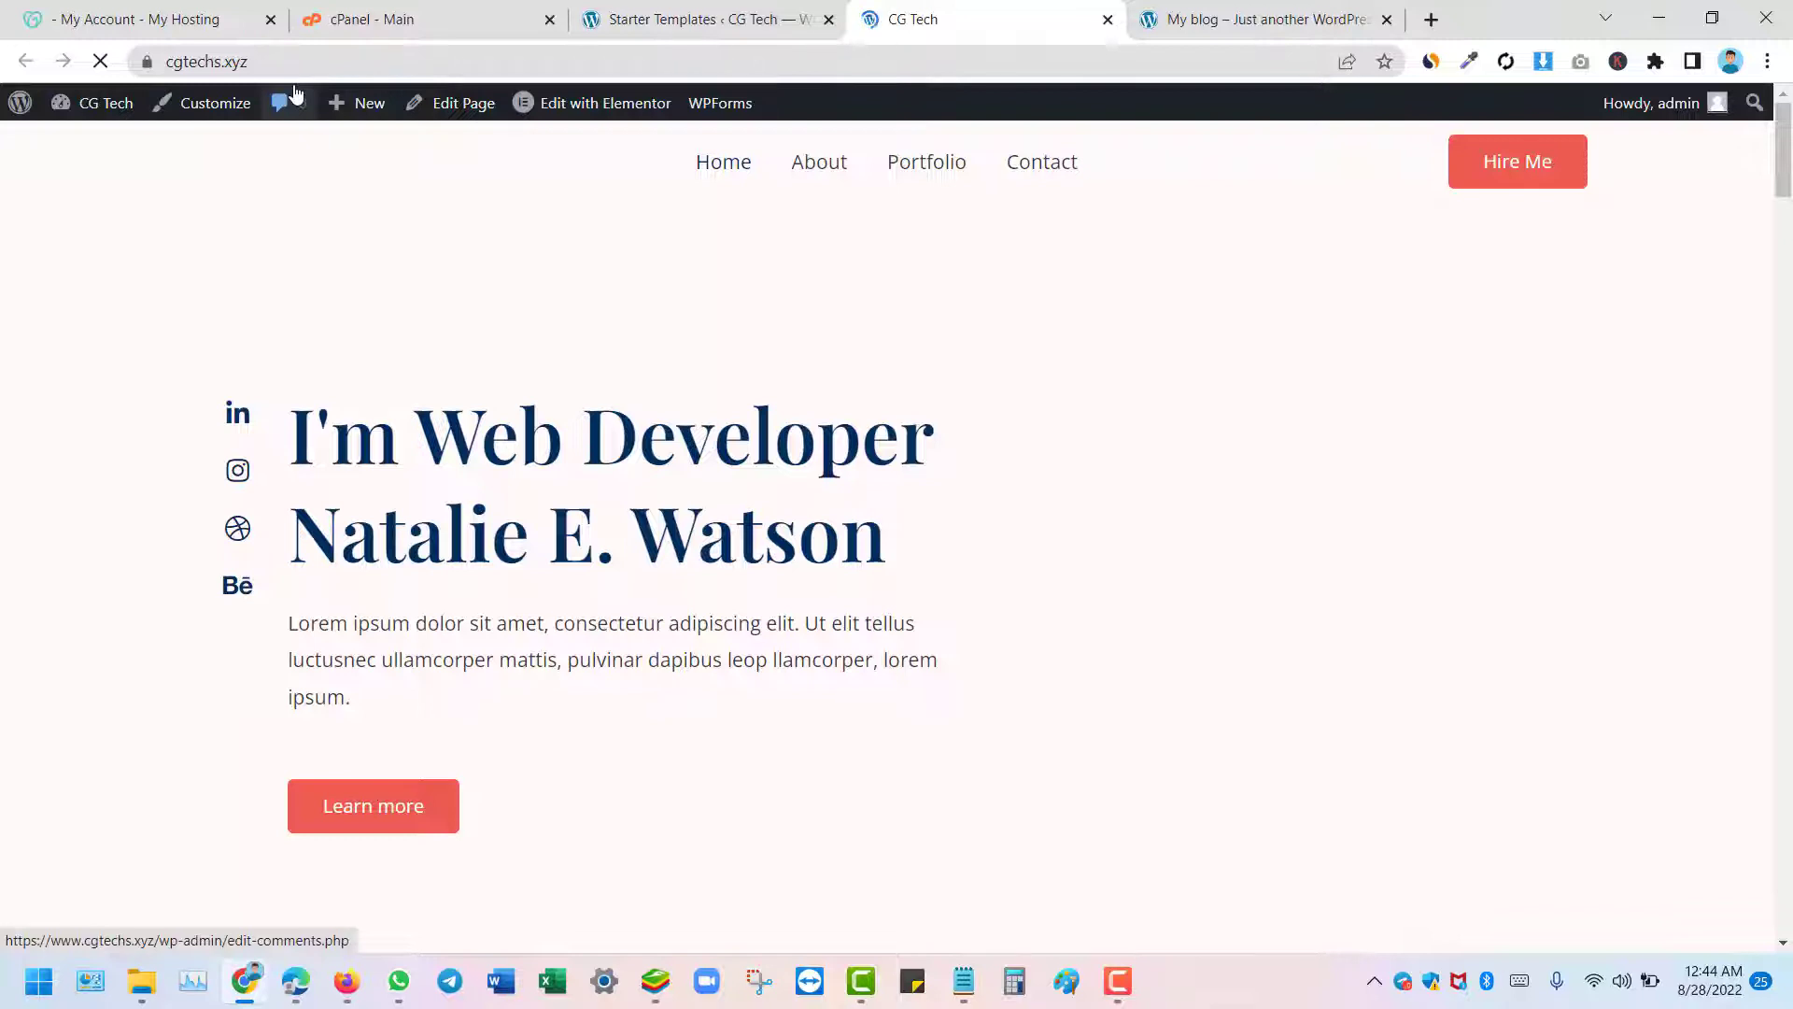
Copy the site address and load cgtechs.xyz in a new incognito window
key(ctrl+shift+n)
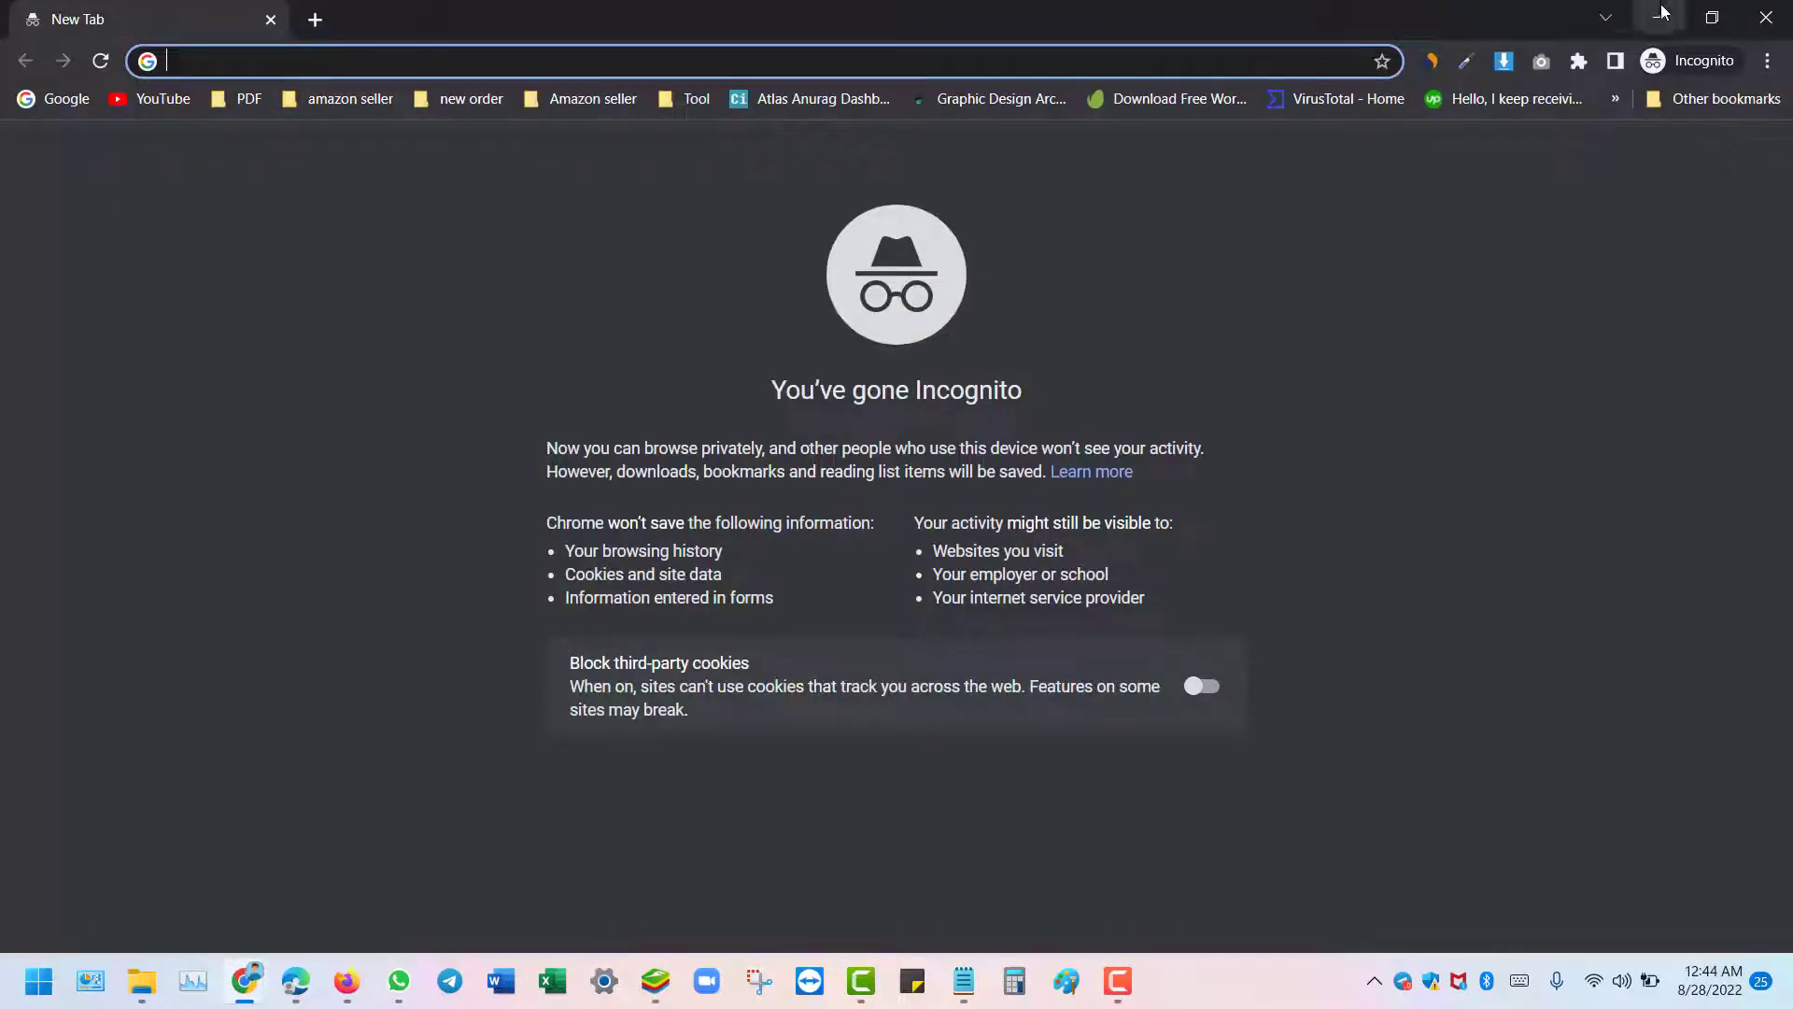
mouse_move(251, 997)
click(171, 915)
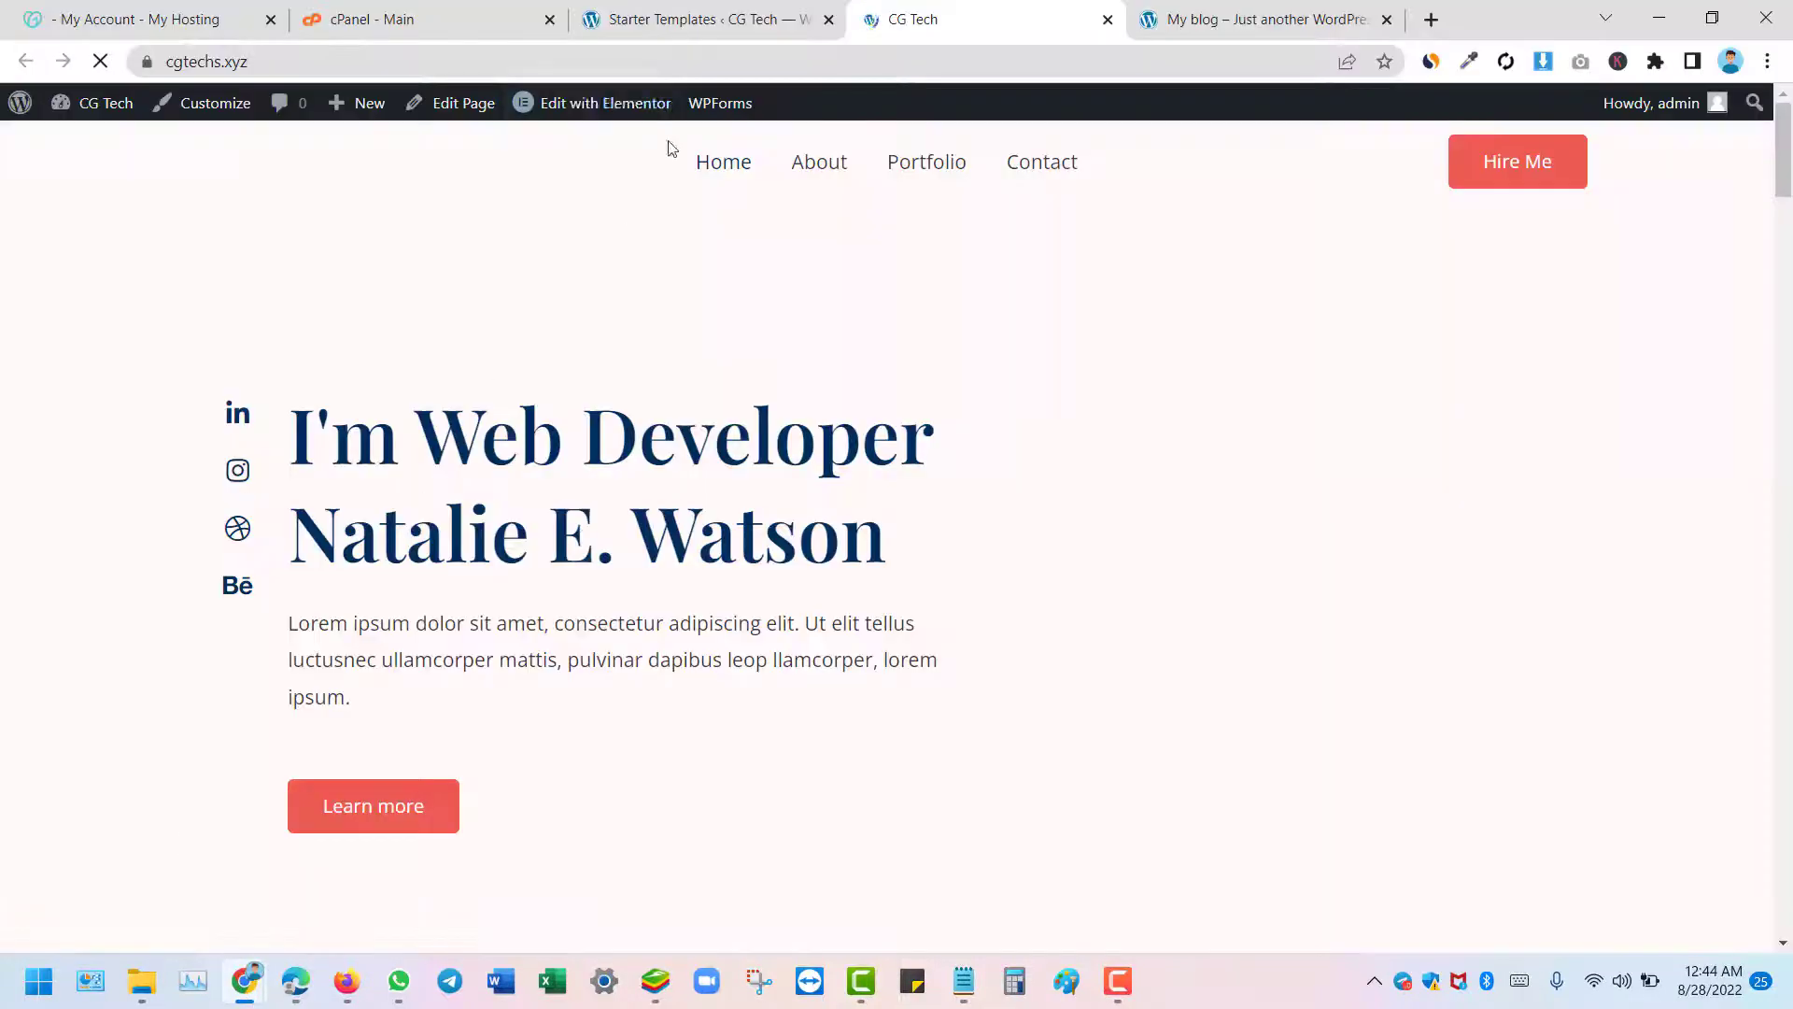
right_click(442, 59)
click(542, 225)
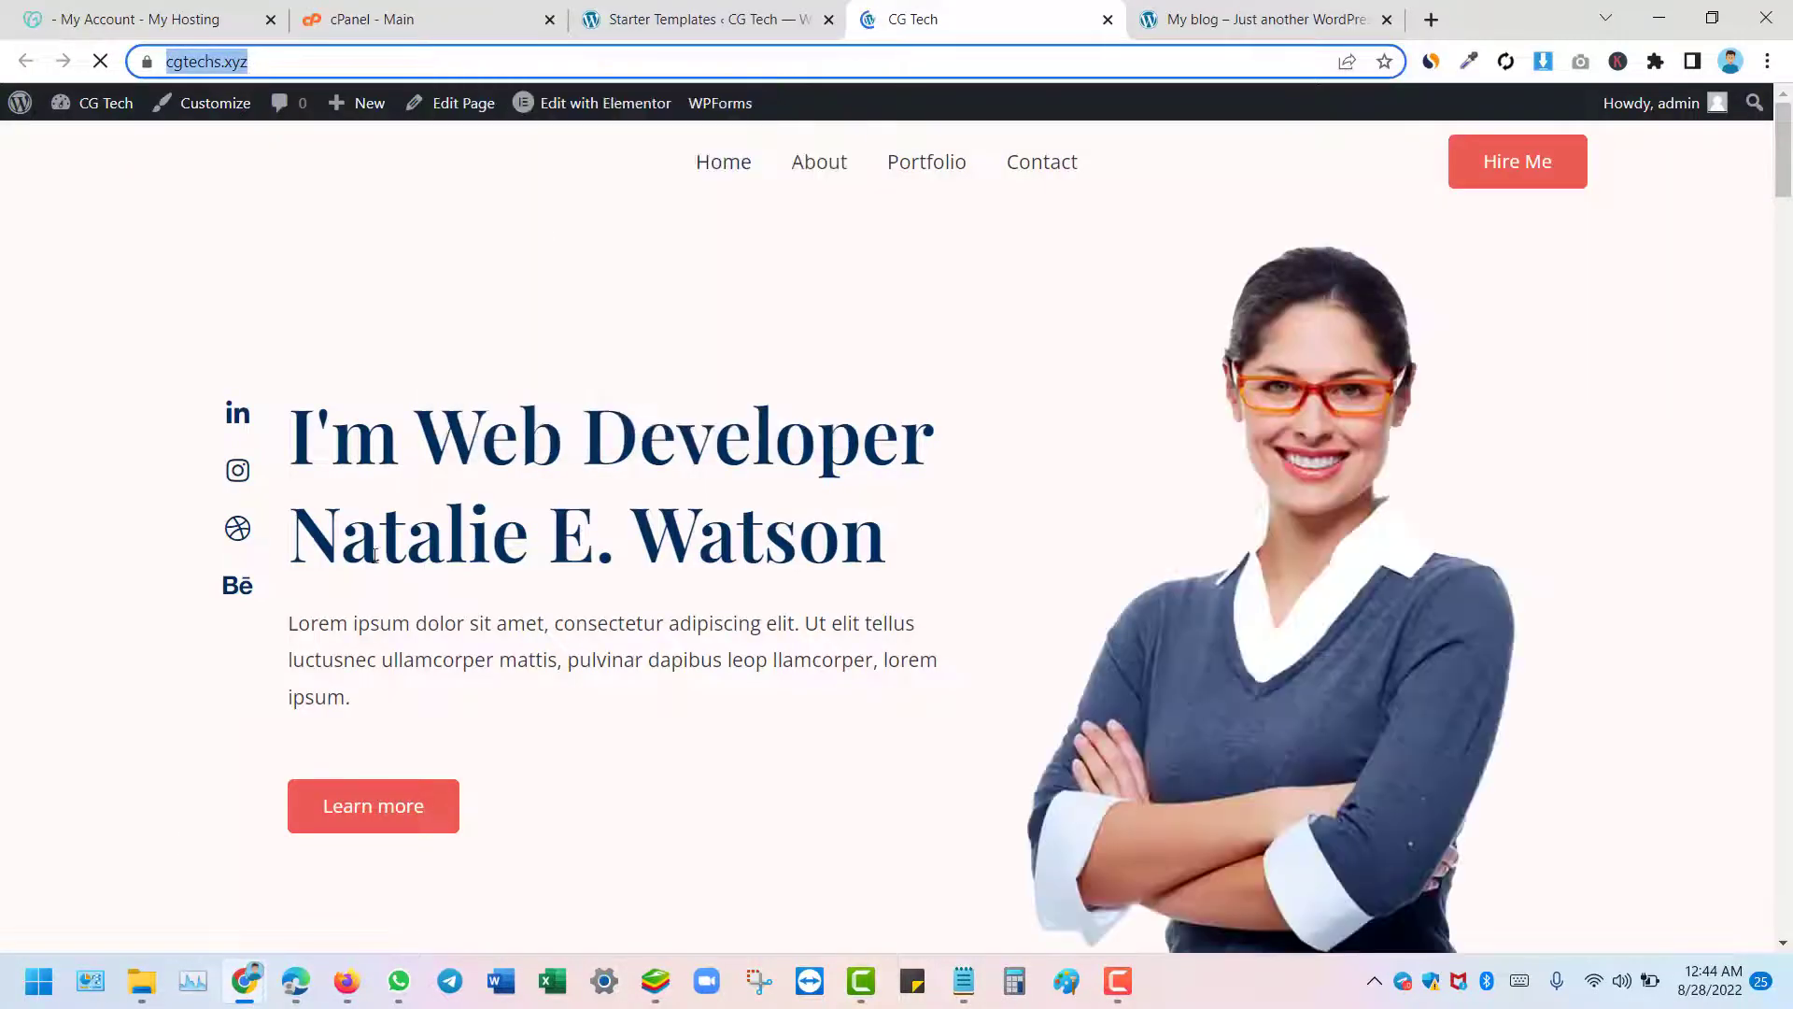
mouse_move(250, 1000)
click(366, 865)
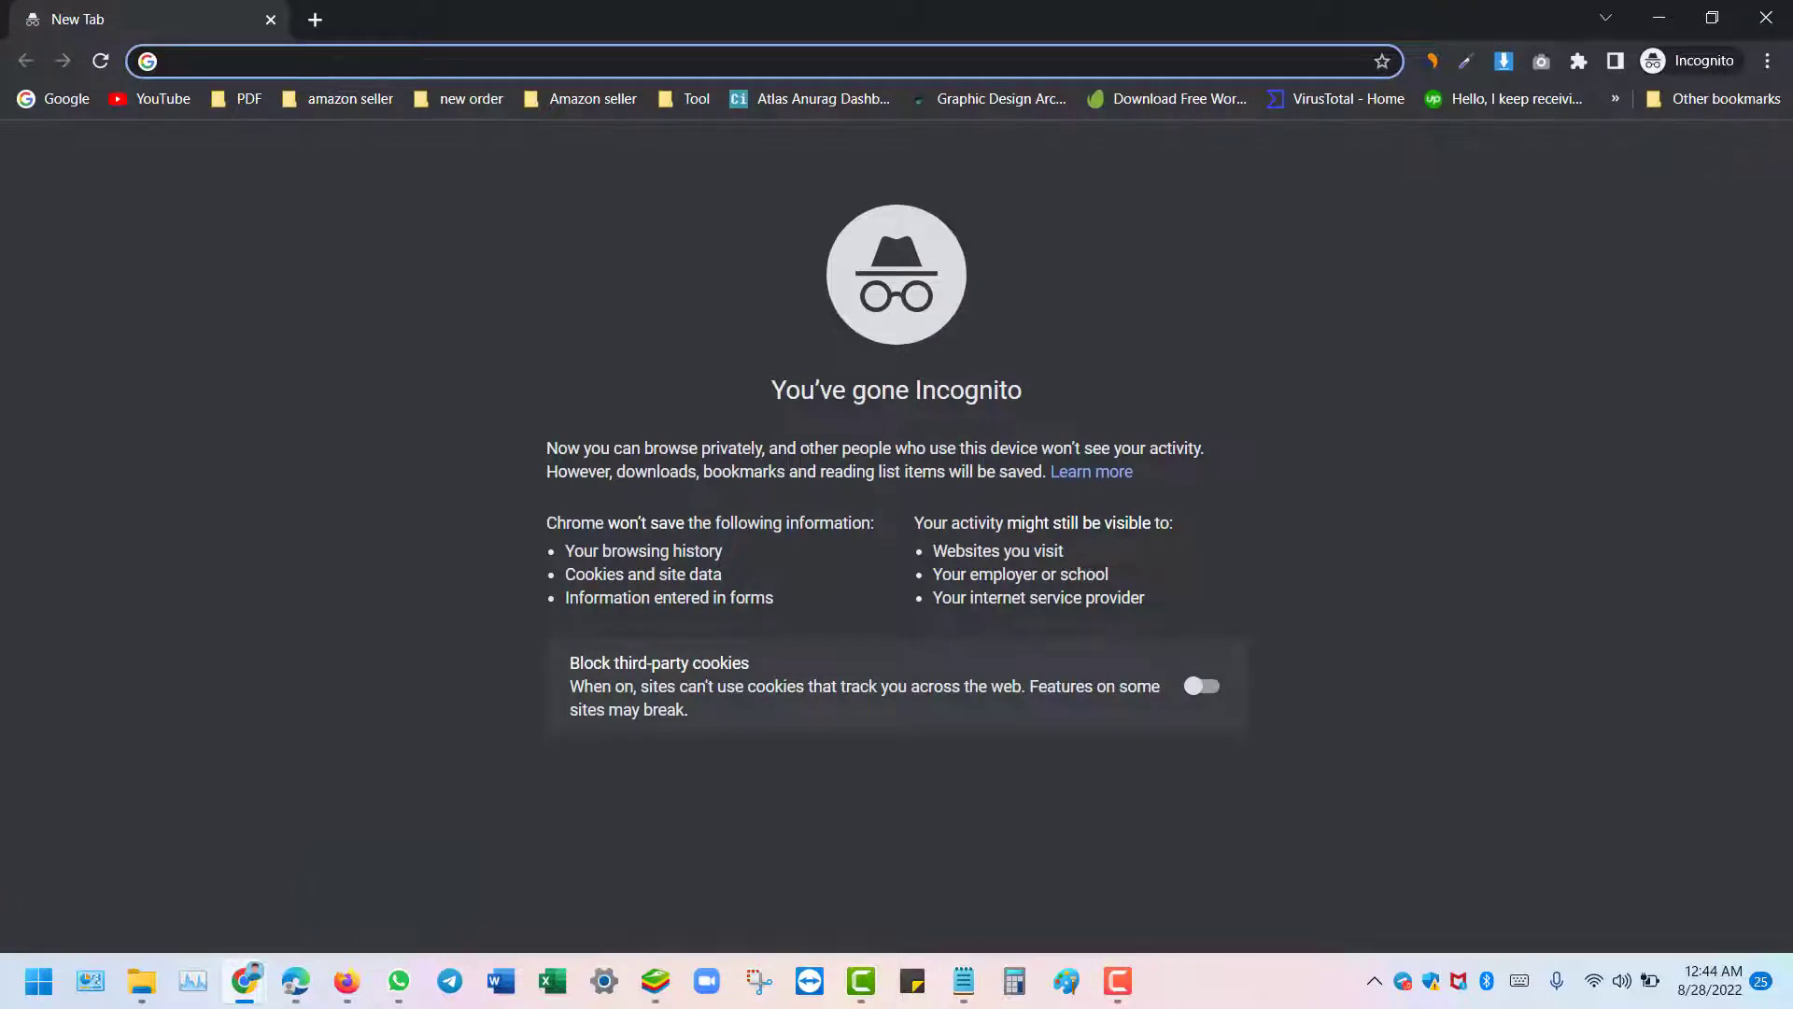
right_click(310, 61)
click(409, 191)
key(Return)
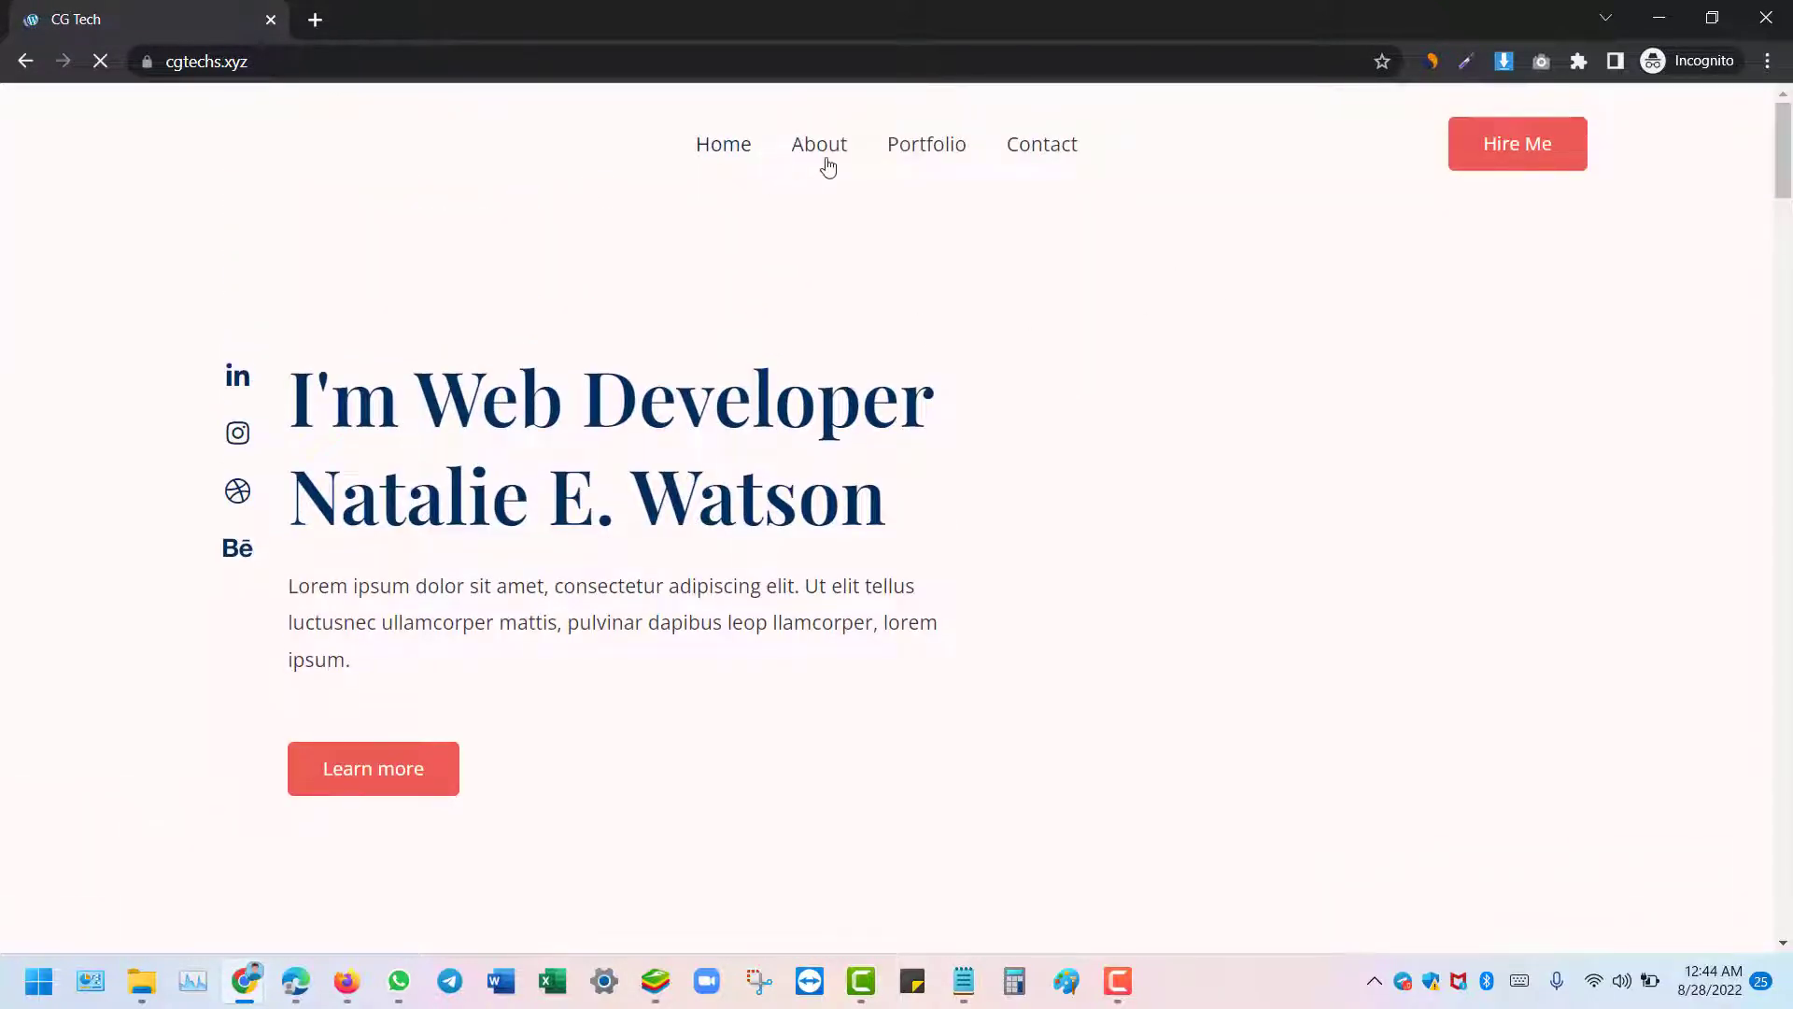
Open the live site's About page and look through its sections
click(860, 149)
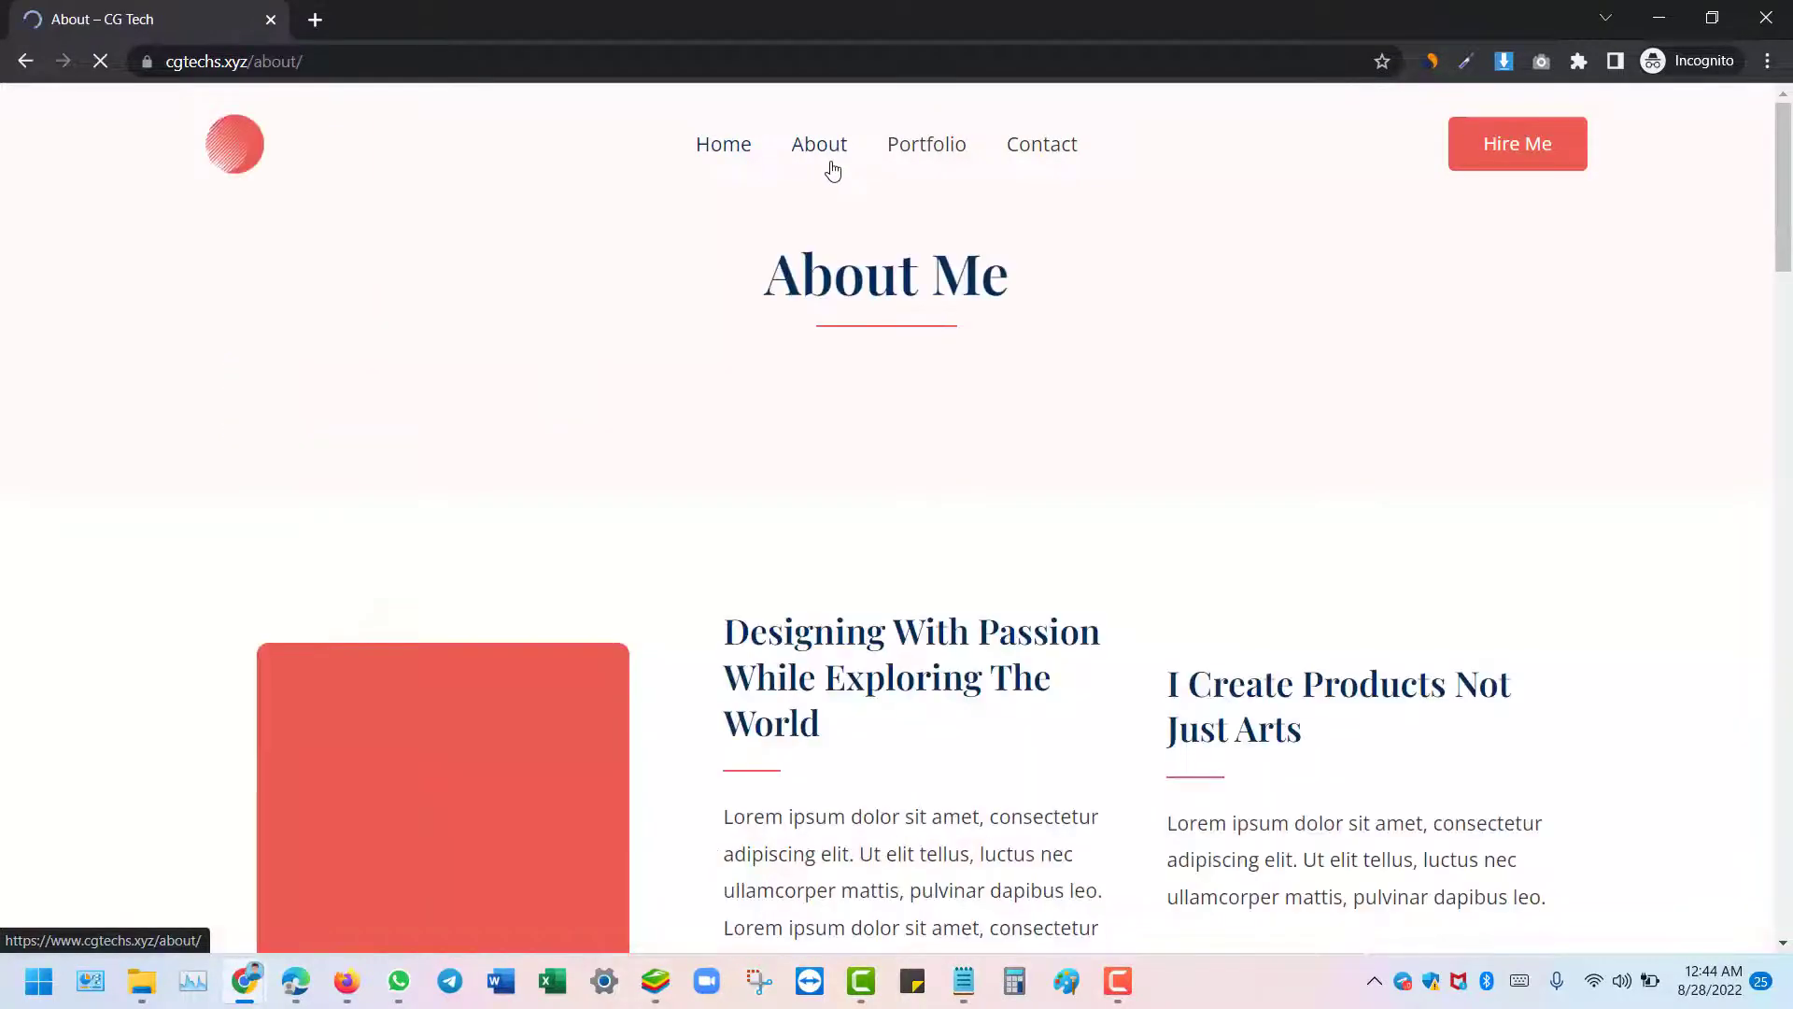
scroll(912, 299, down, 6)
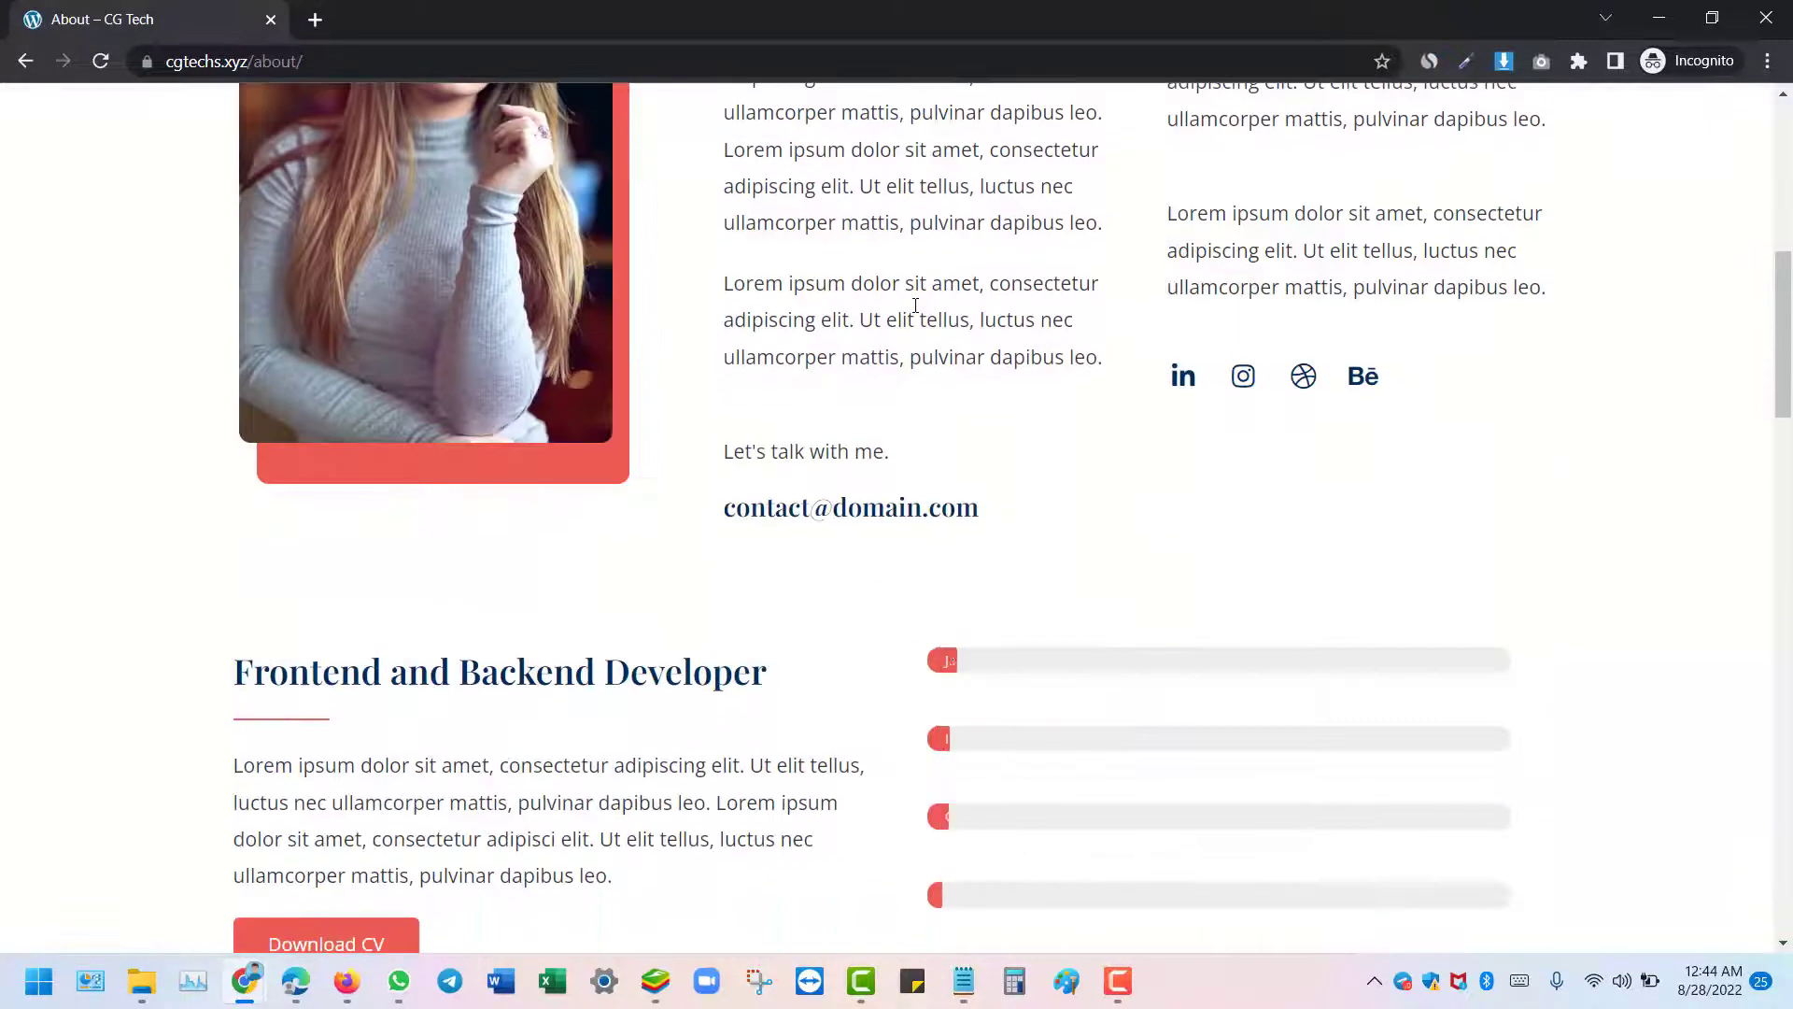
scroll(913, 300, up, 6)
scroll(916, 305, down, 15)
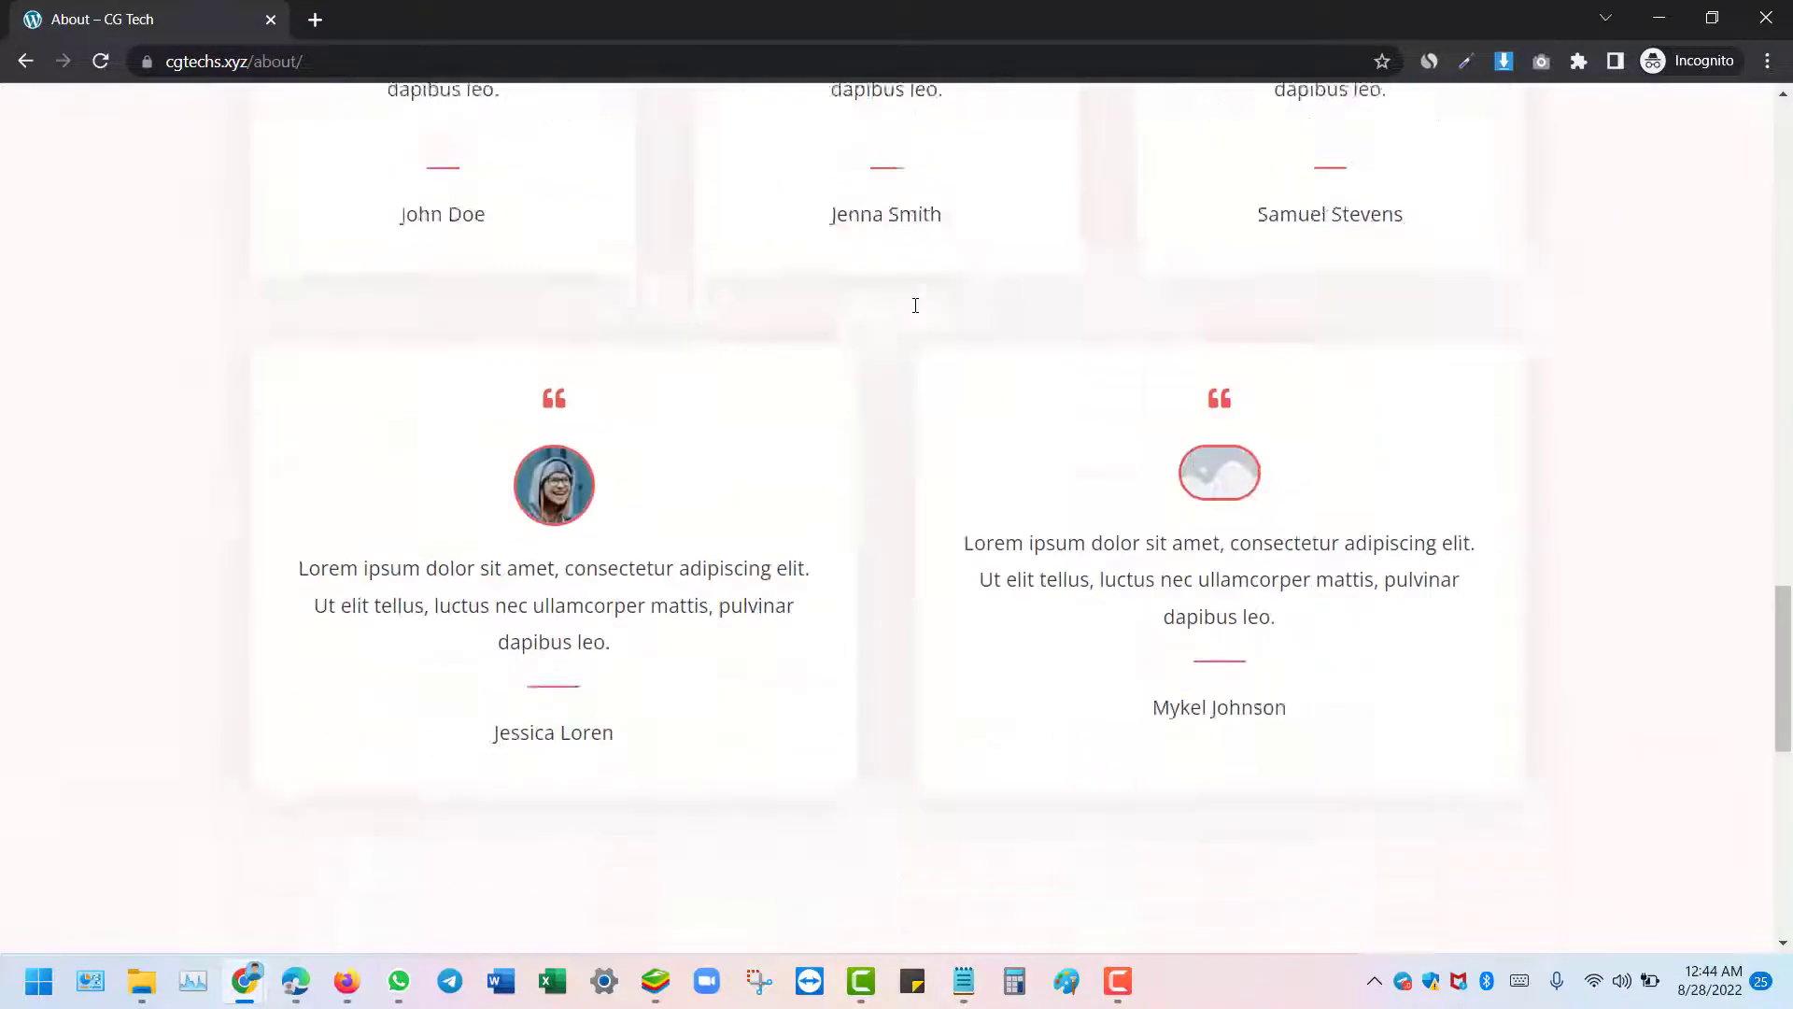
scroll(874, 542, up, 15)
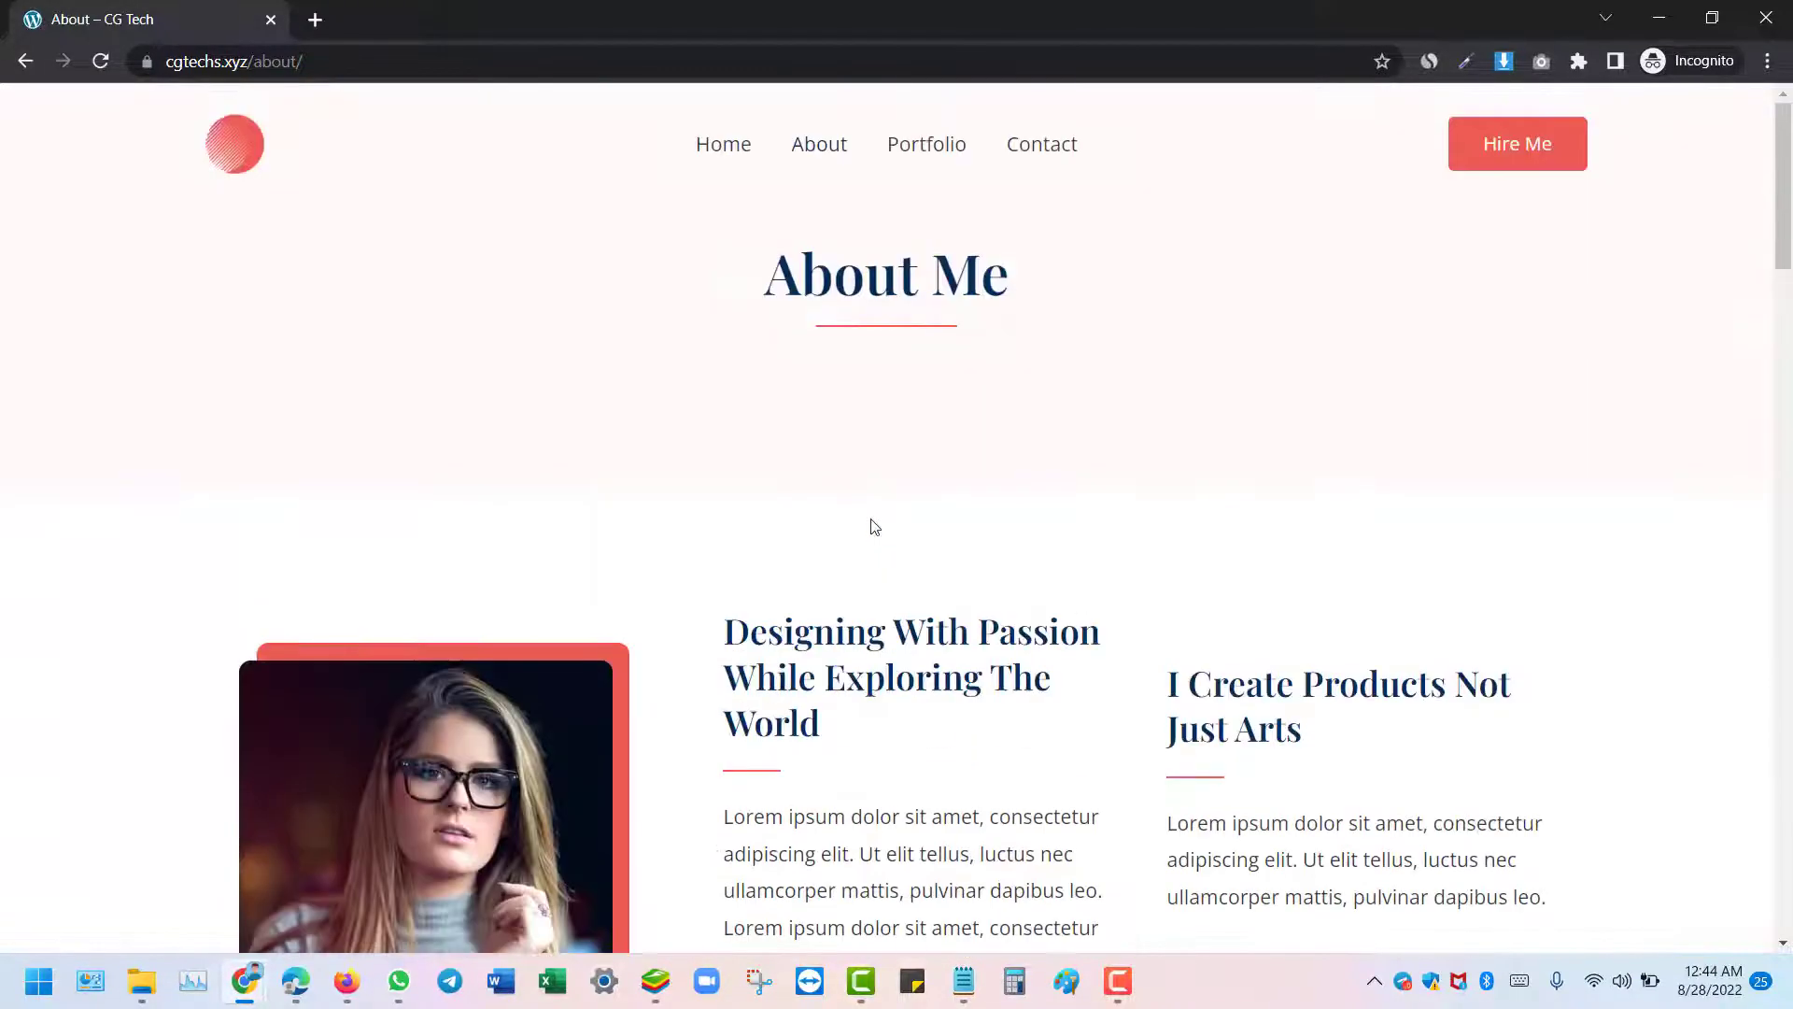
Look through the live site's Portfolio and Contact pages
click(921, 140)
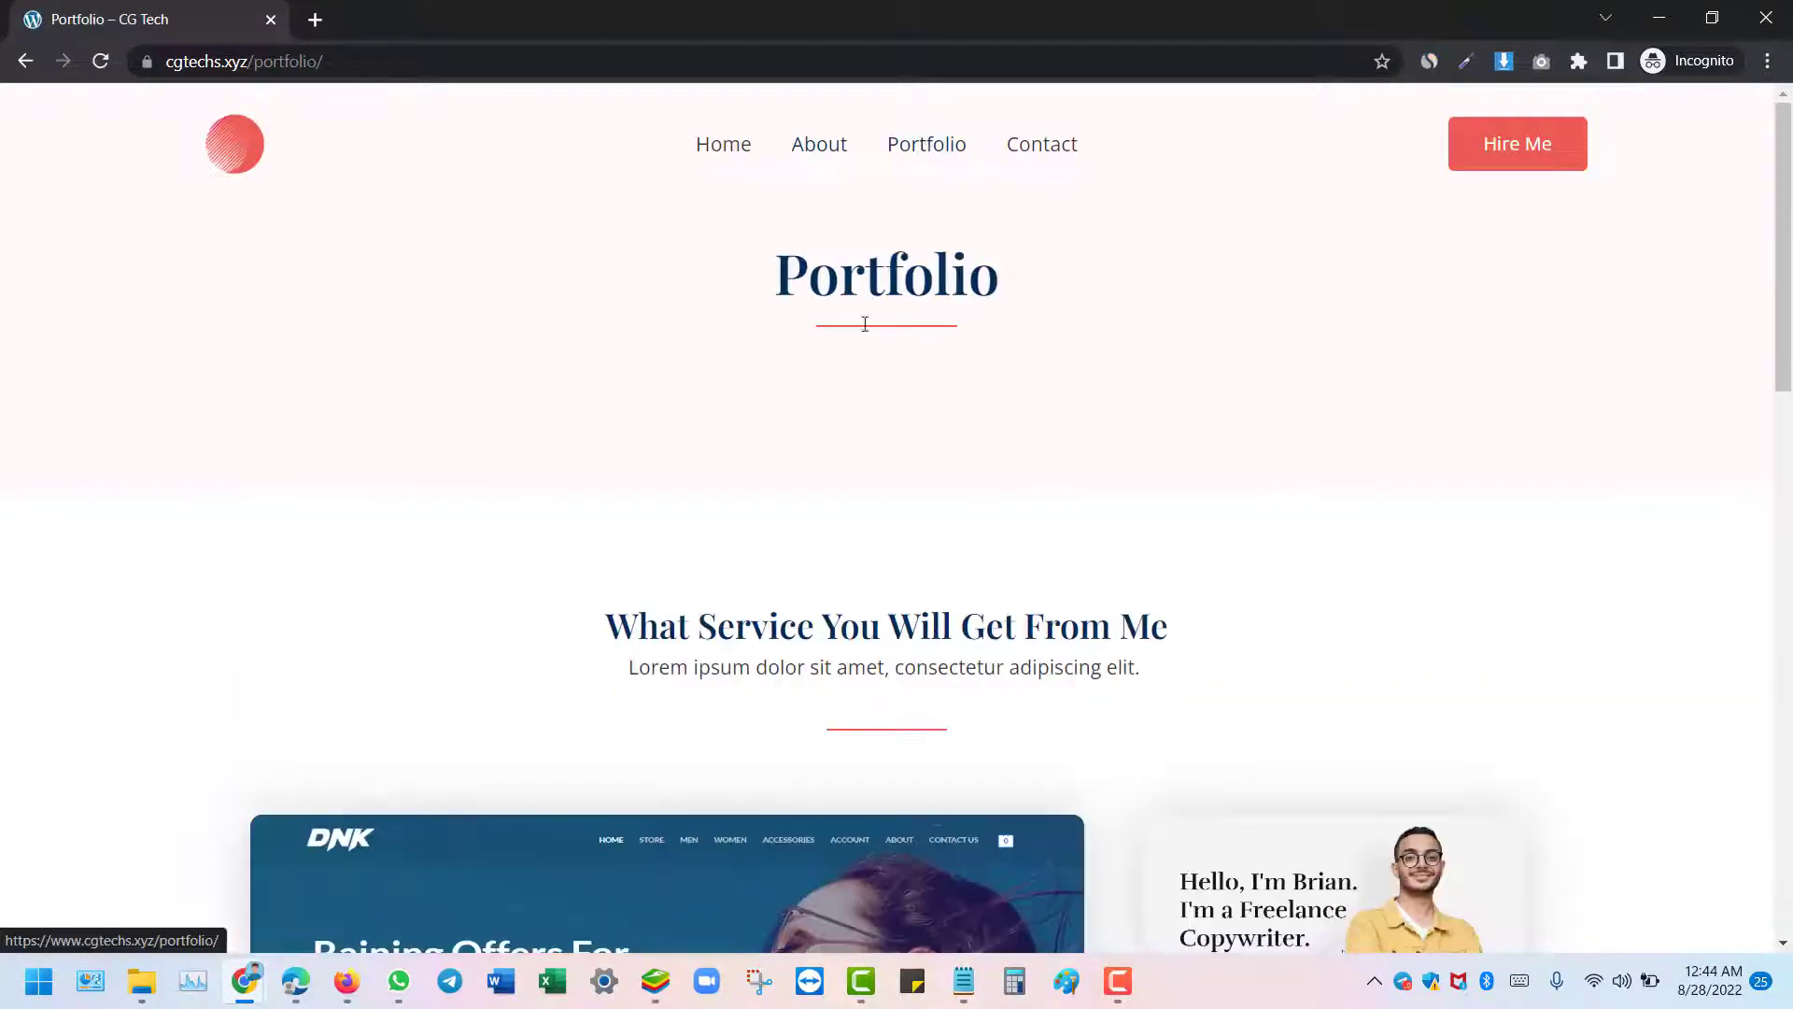
scroll(860, 363, down, 8)
scroll(860, 365, down, 10)
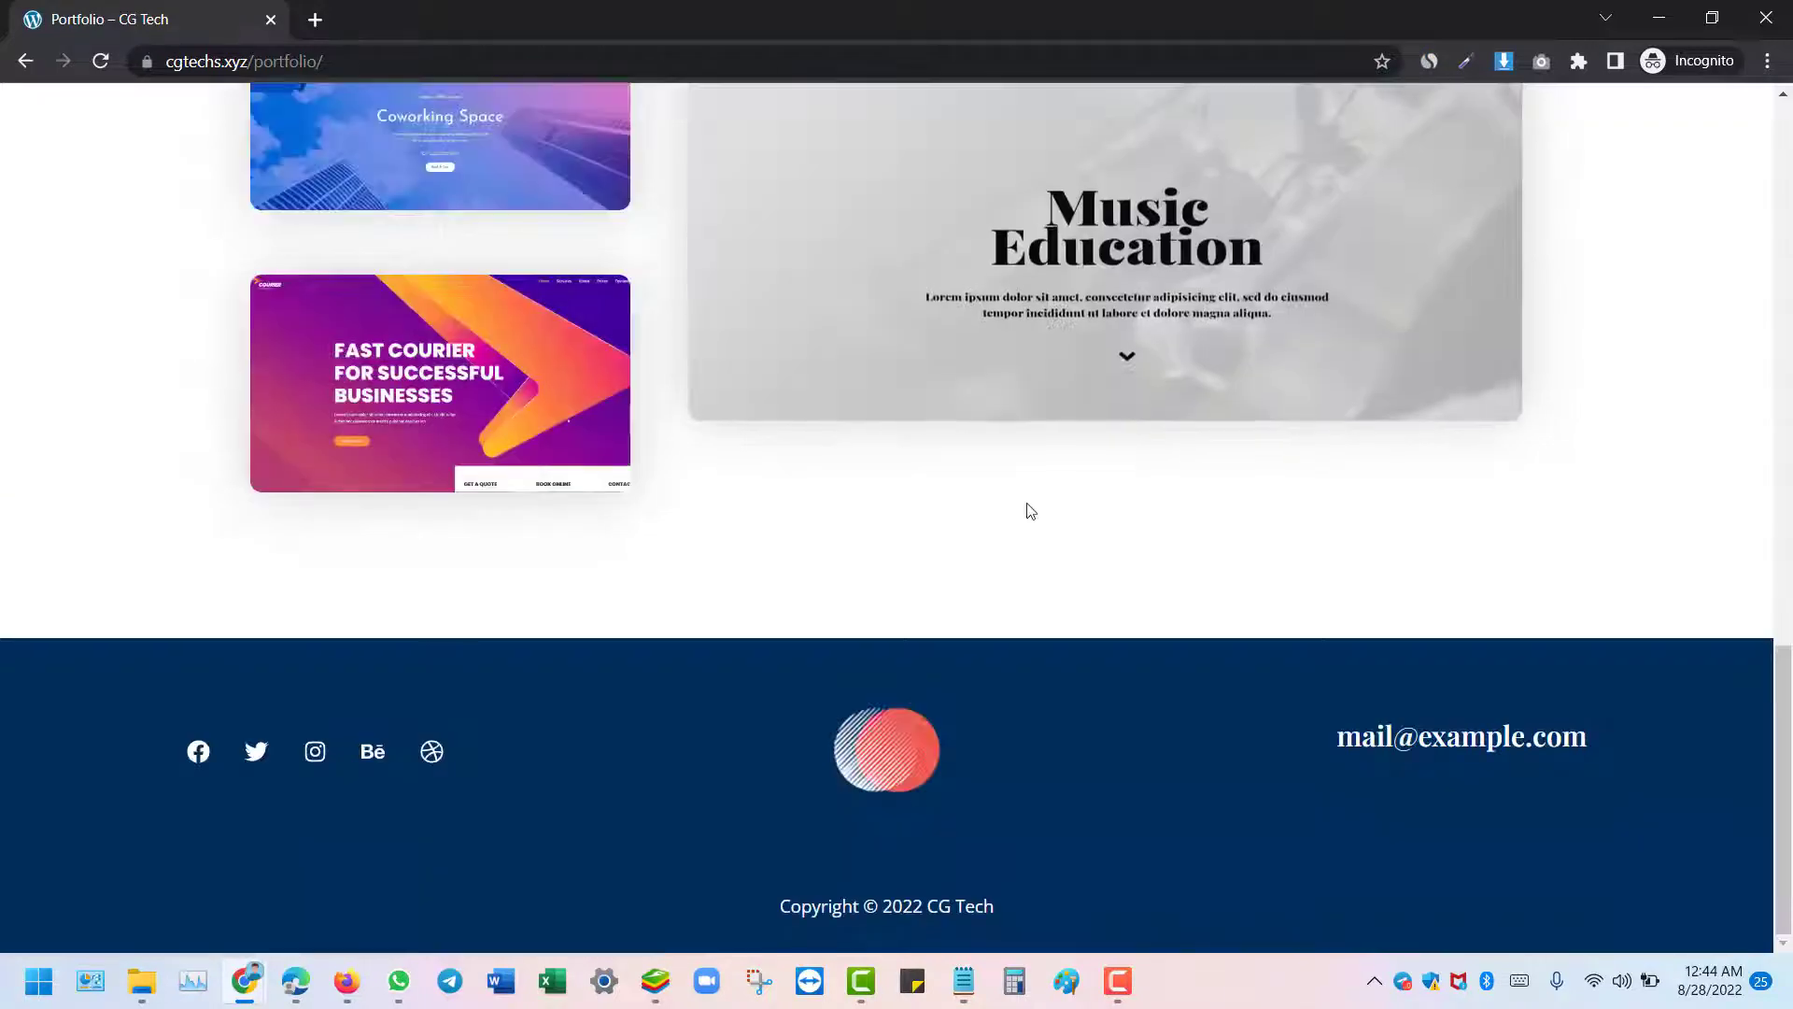
scroll(1024, 508, up, 11)
scroll(1025, 540, up, 7)
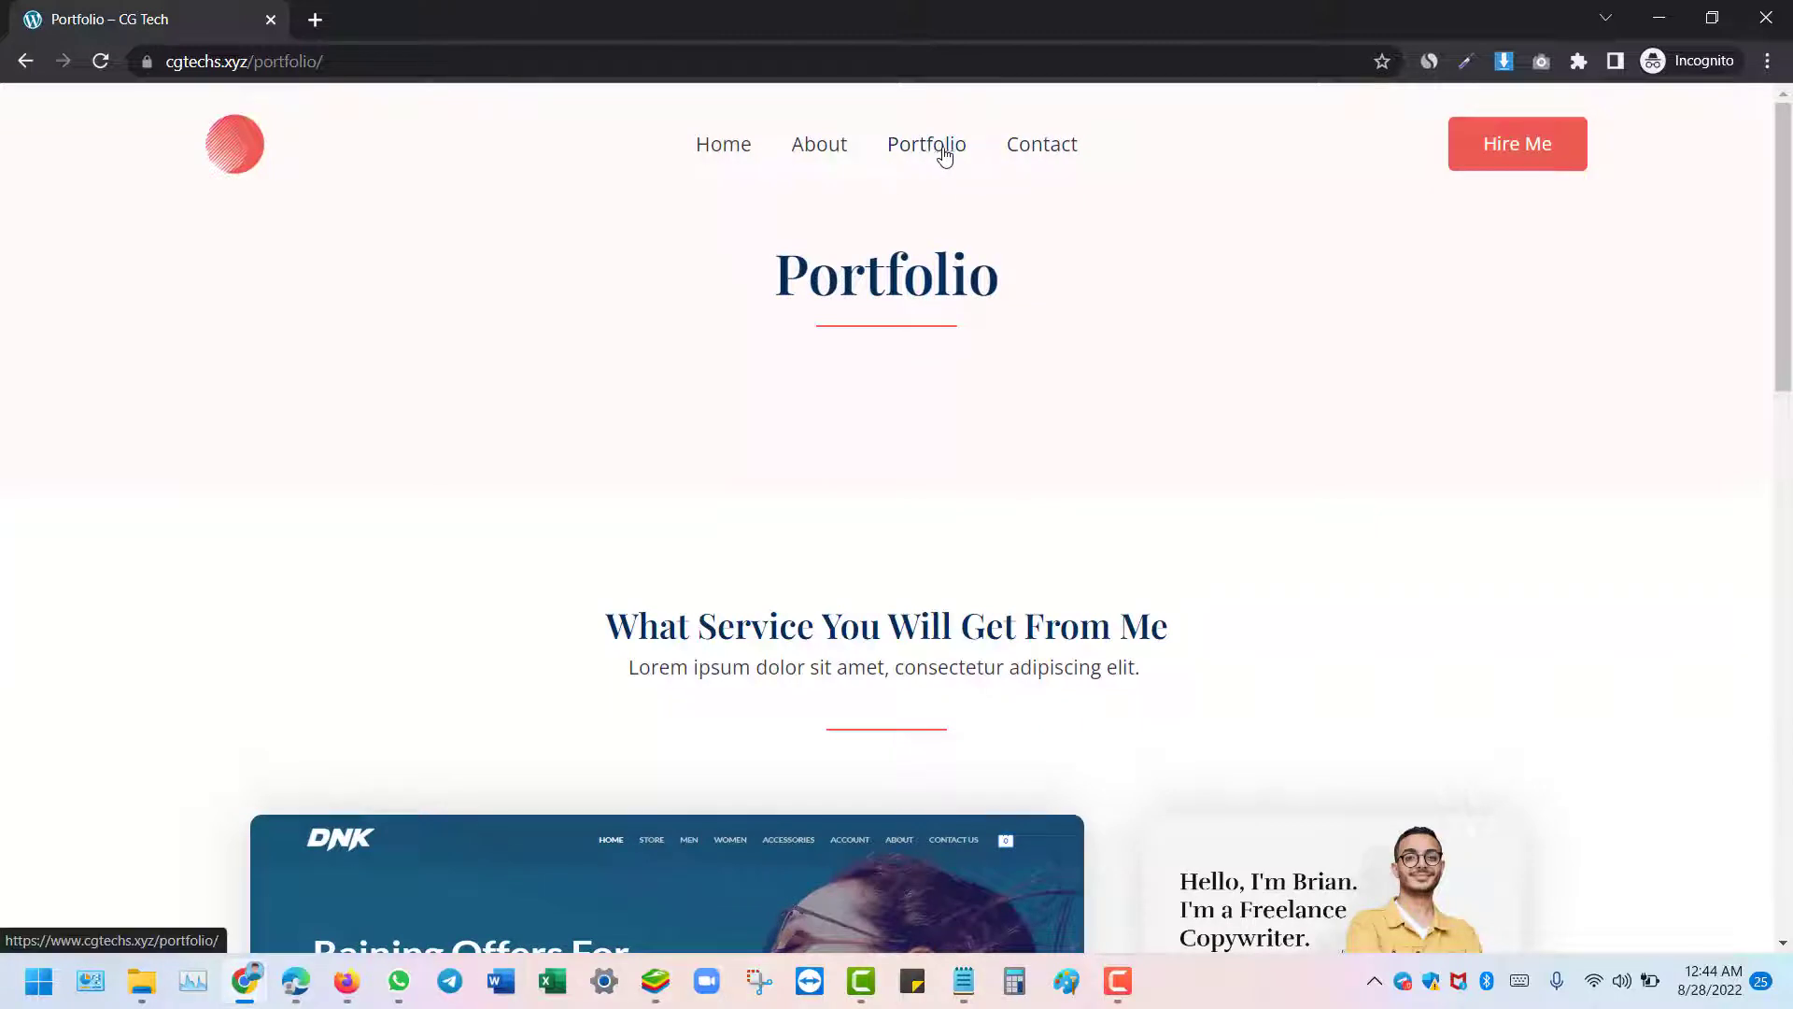
scroll(966, 341, down, 8)
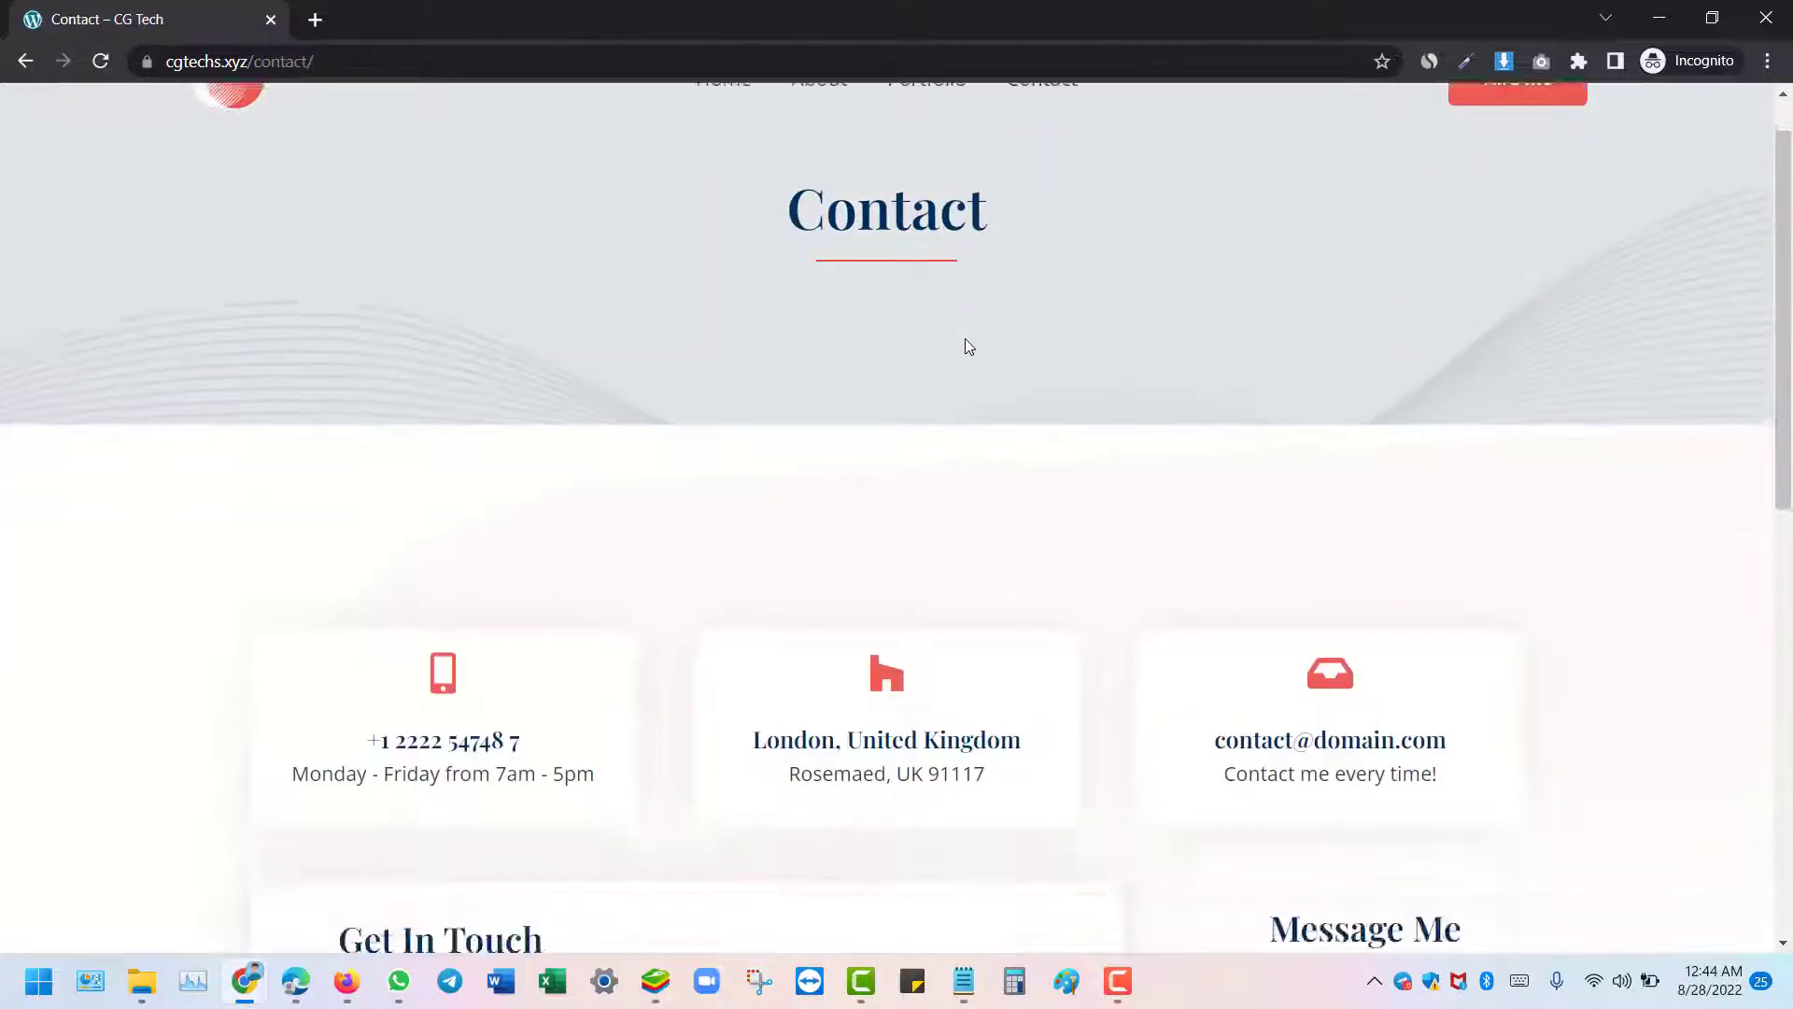
scroll(992, 484, up, 10)
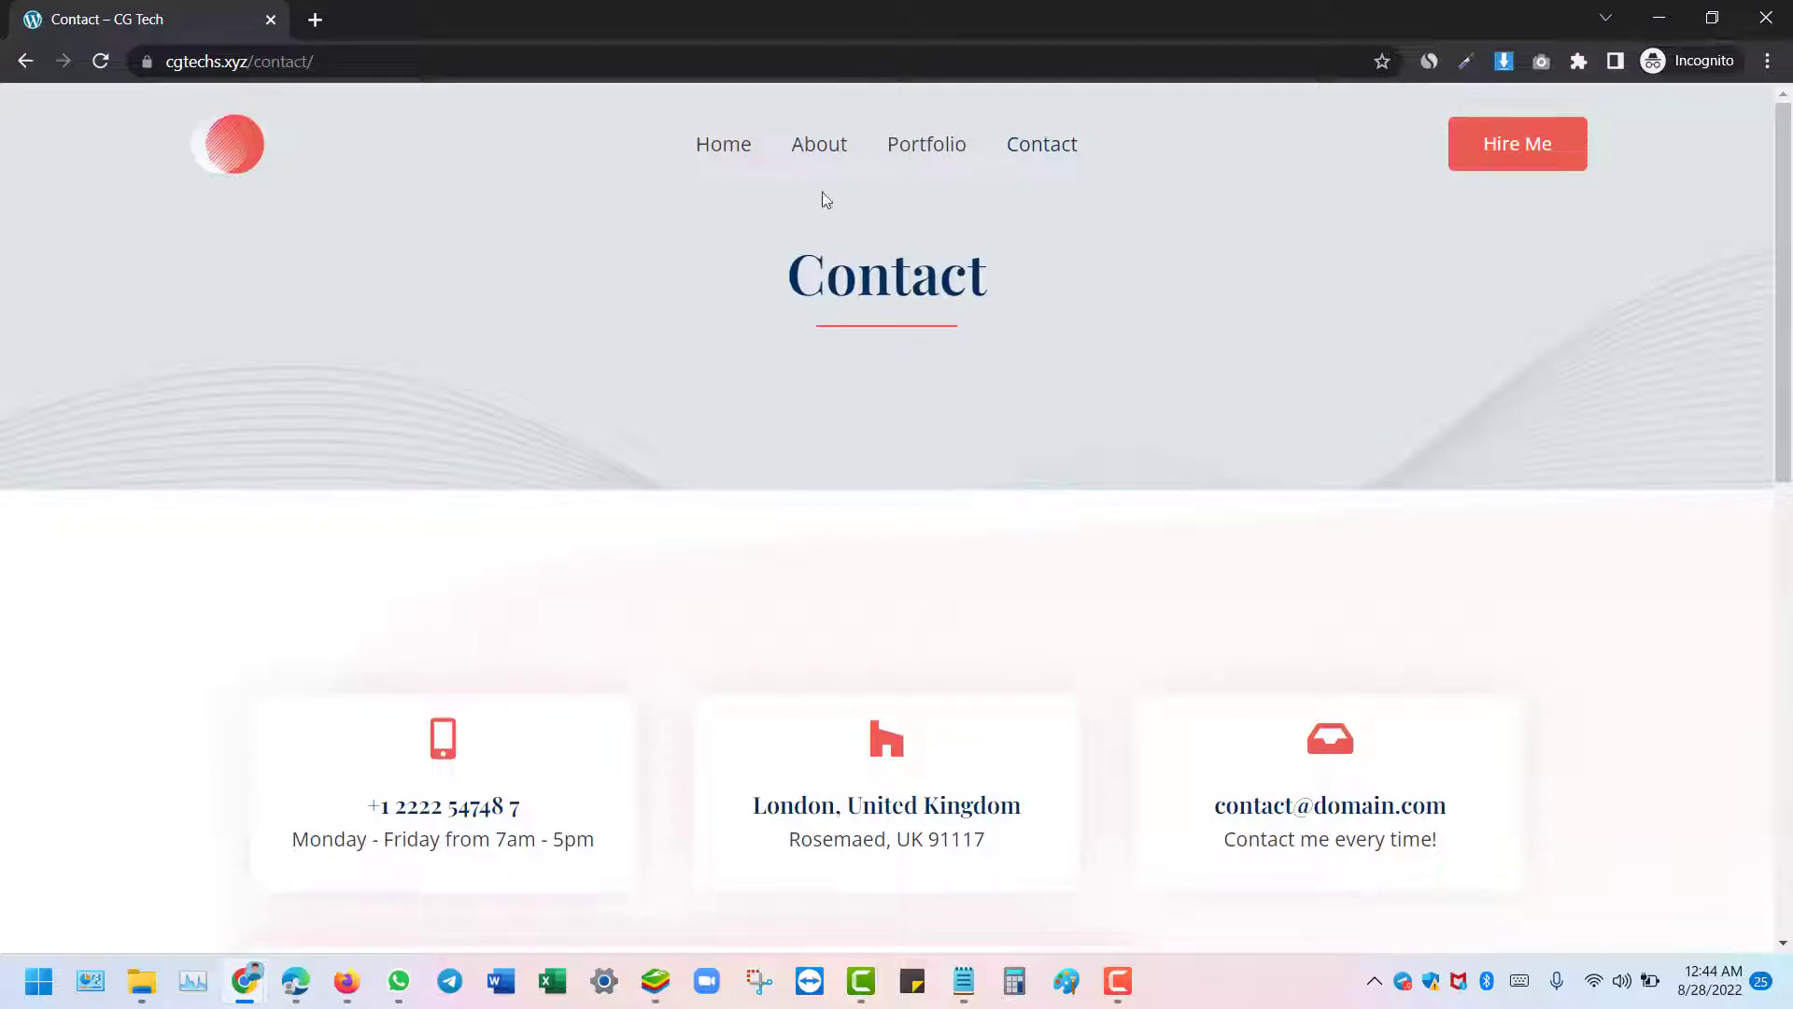
Return to the site's Home page, review it down to the footer, and open the browser's site information for cgtechs.xyz
click(715, 149)
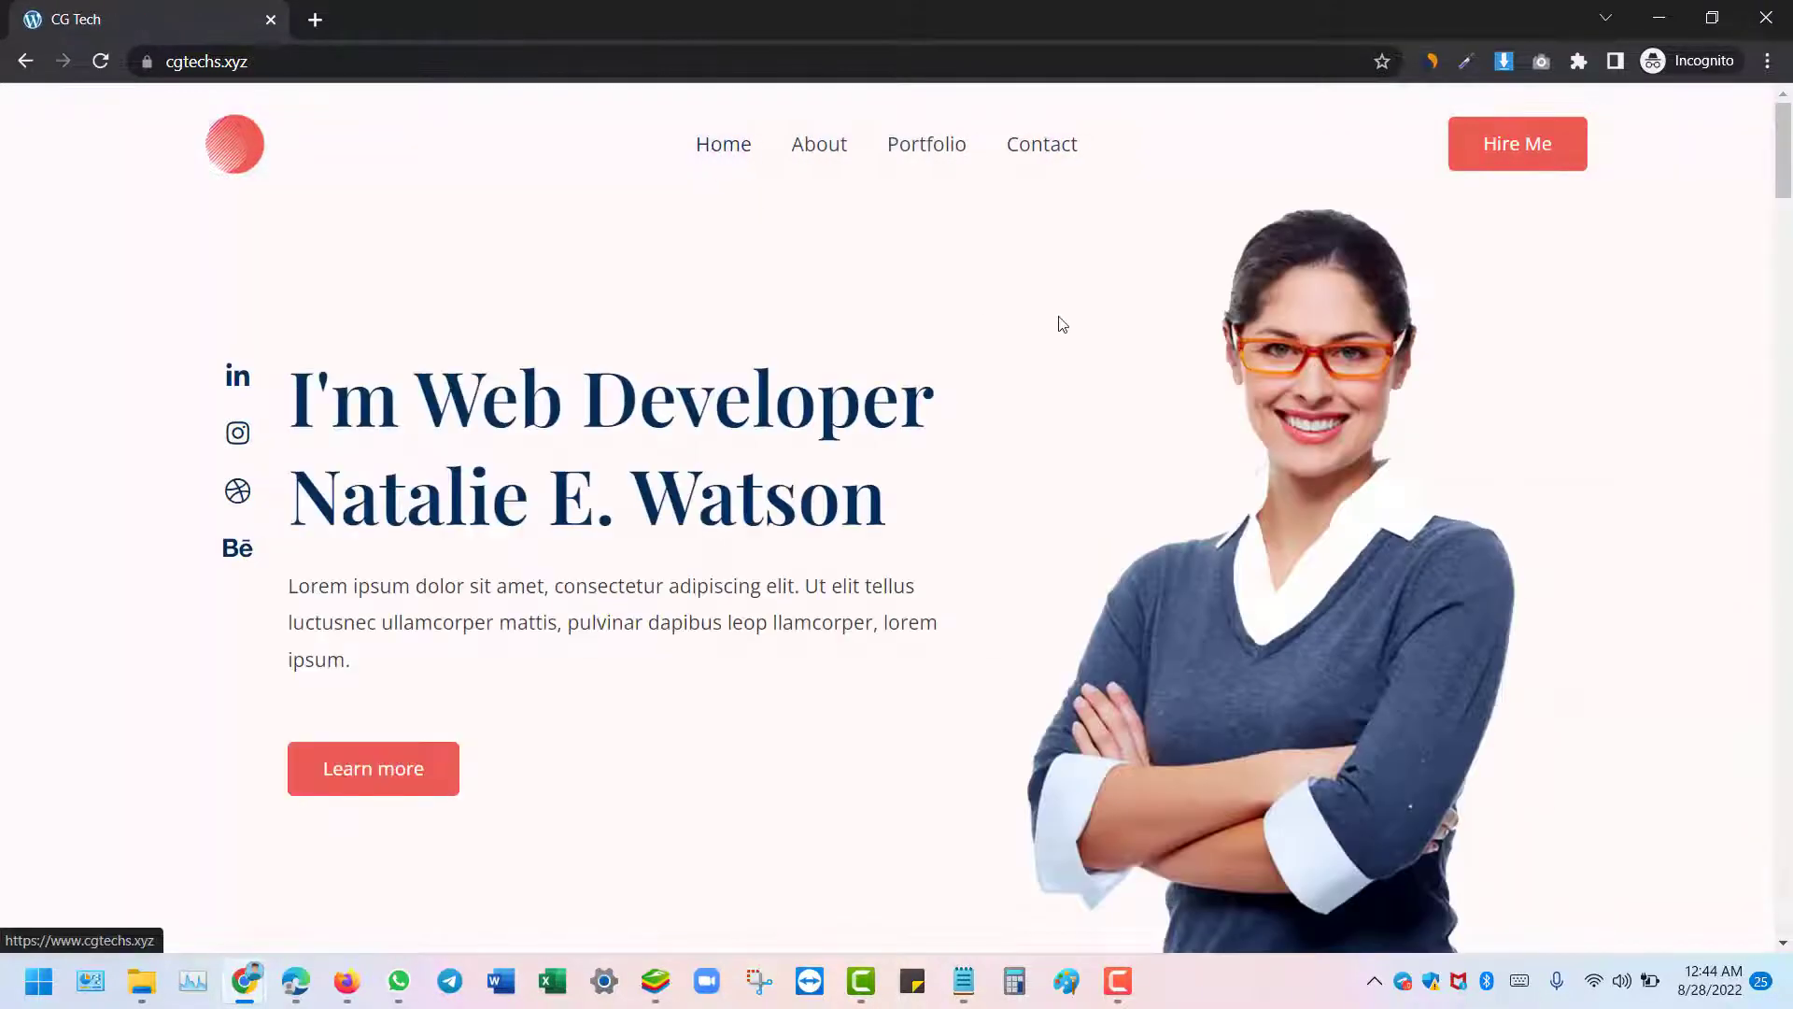
scroll(1062, 324, down, 20)
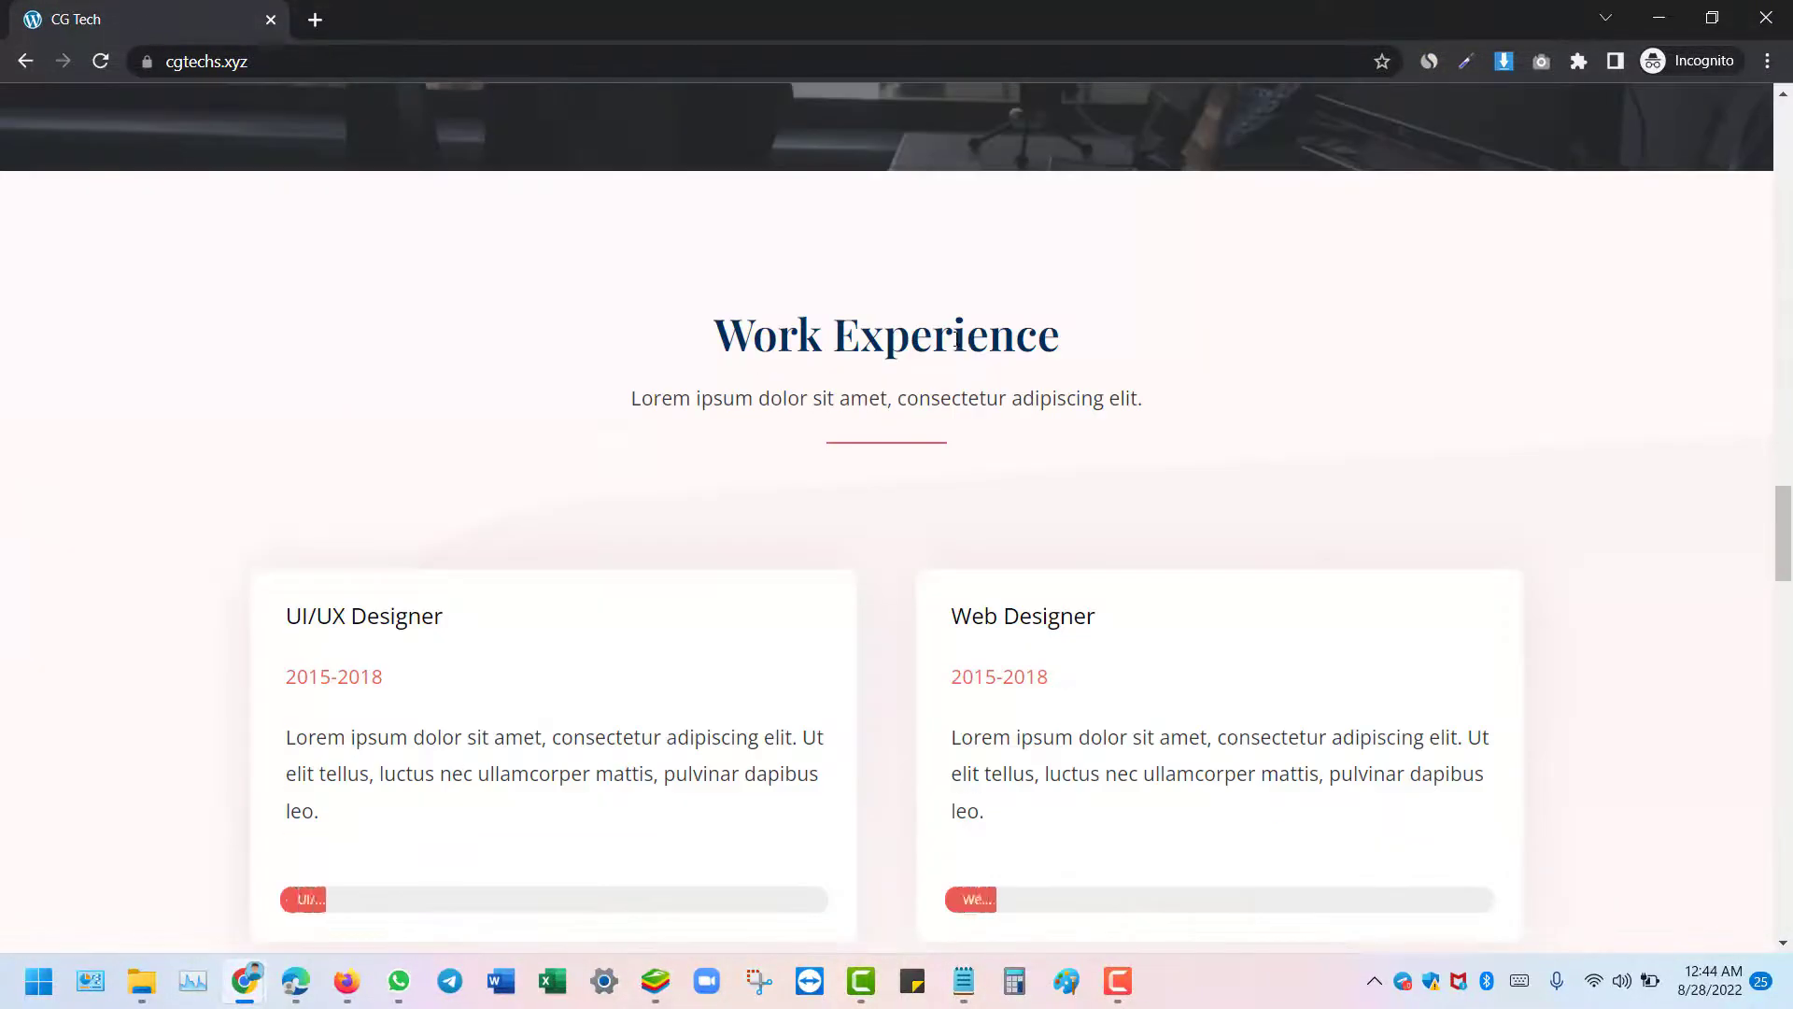
scroll(954, 338, down, 15)
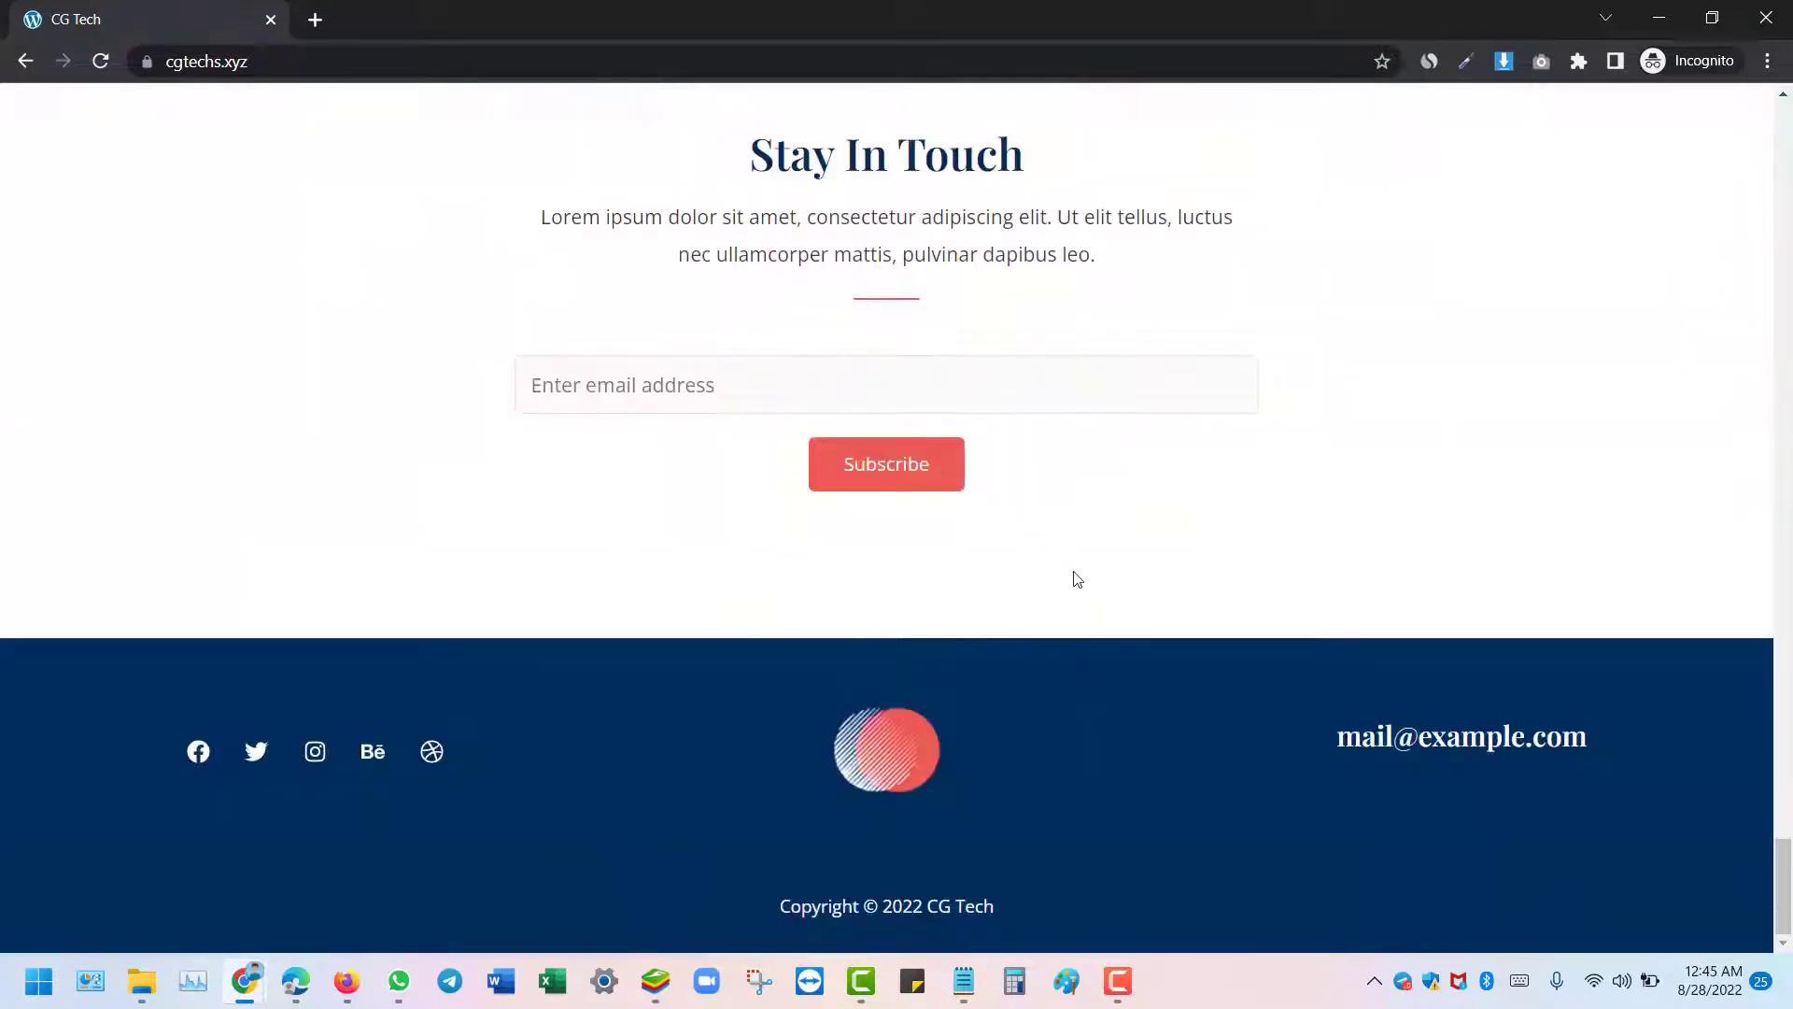
scroll(1074, 577, up, 20)
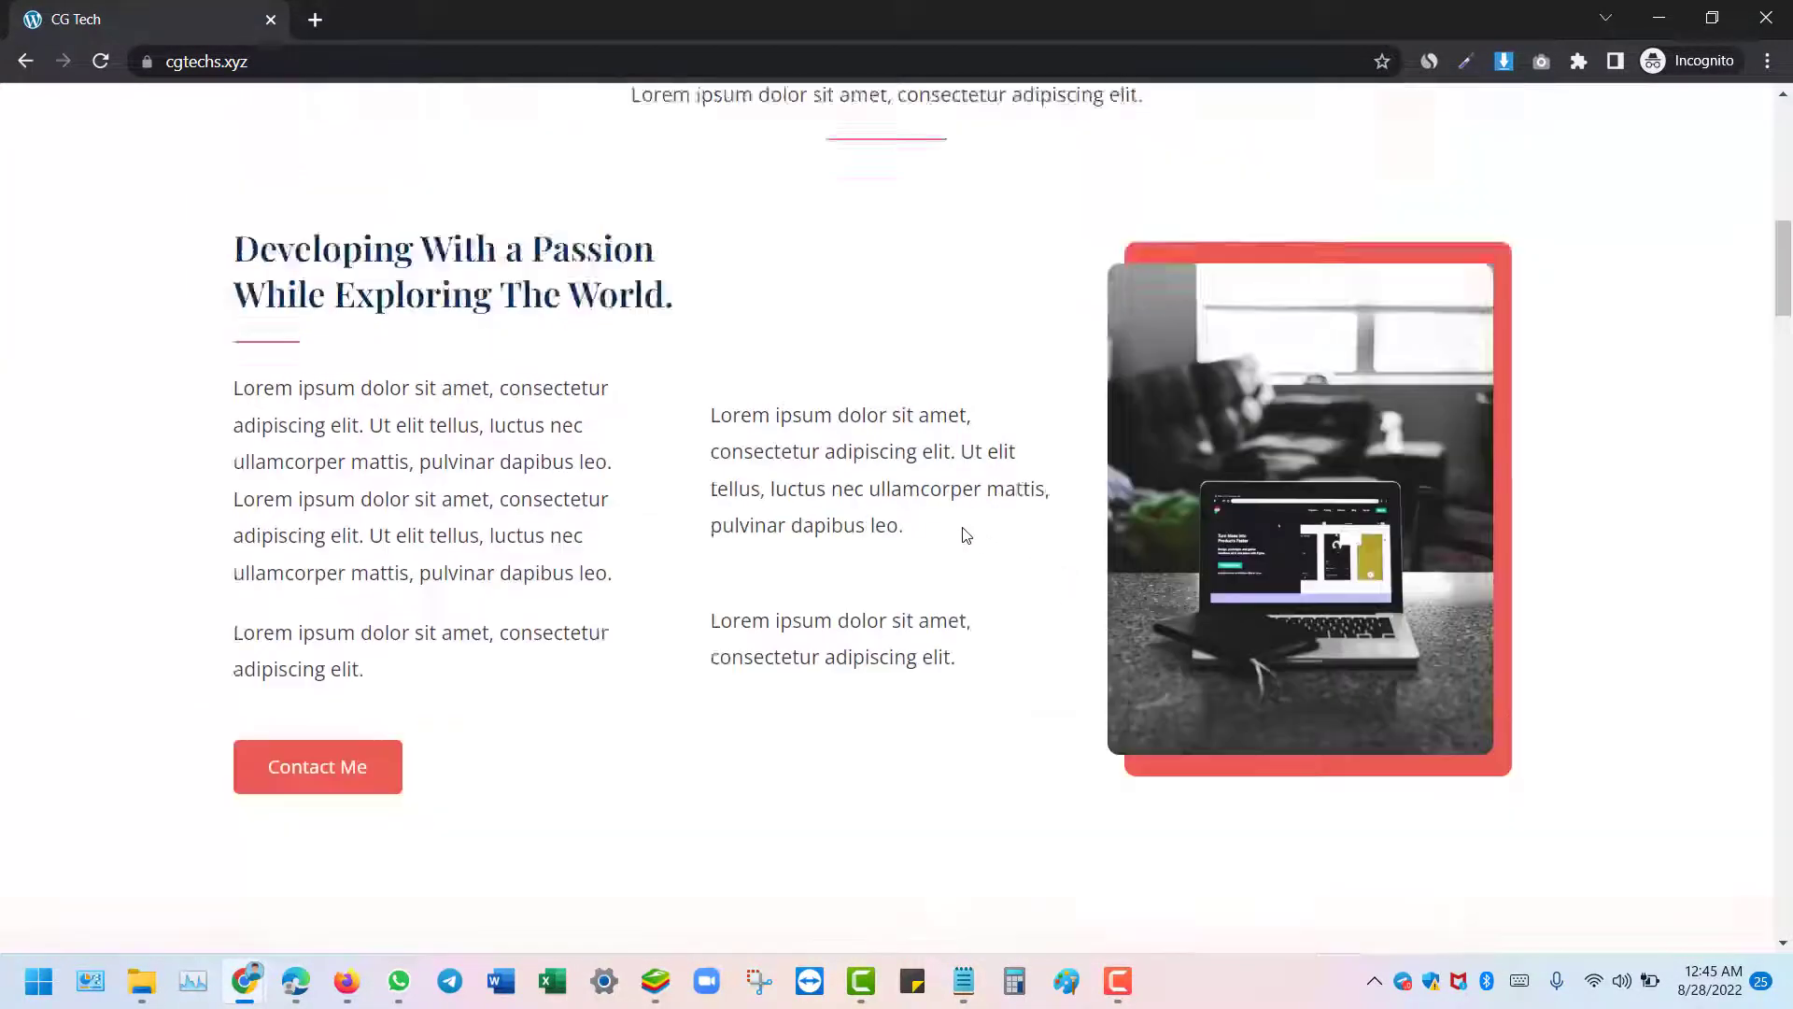
scroll(966, 534, up, 8)
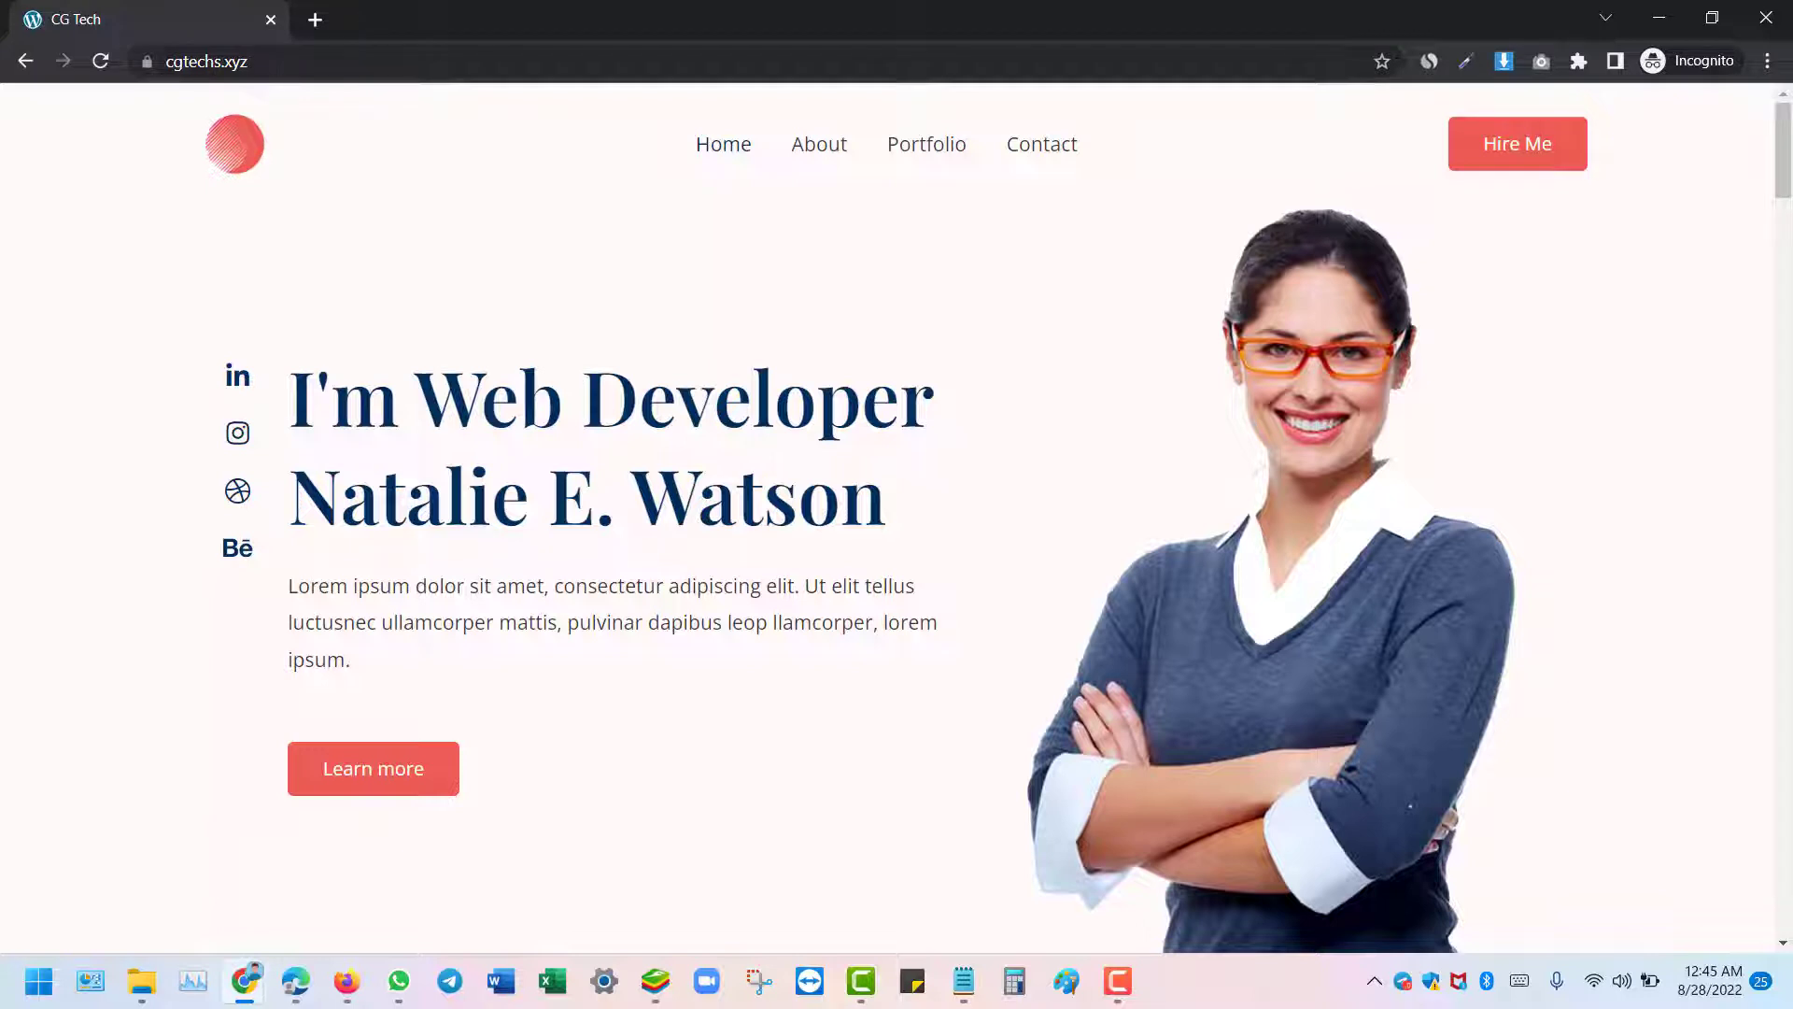
click(147, 61)
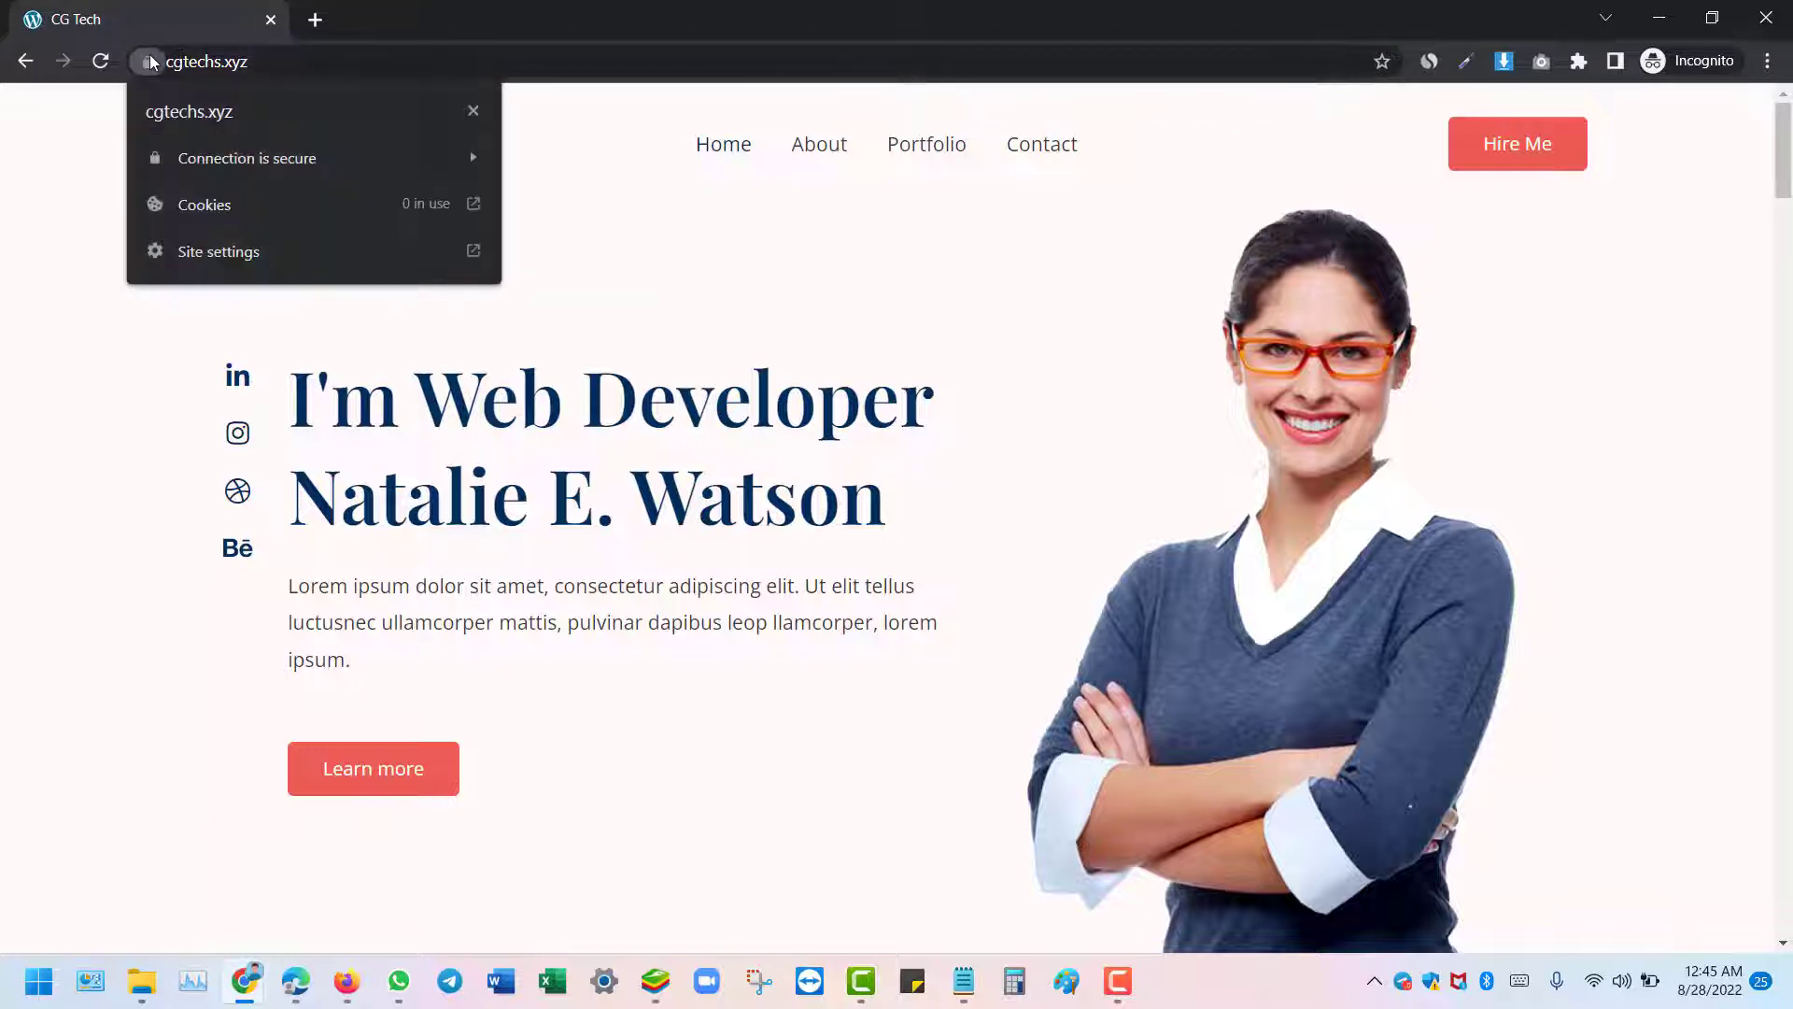
Dismiss the site information and look over the Home page's sections once more
click(99, 146)
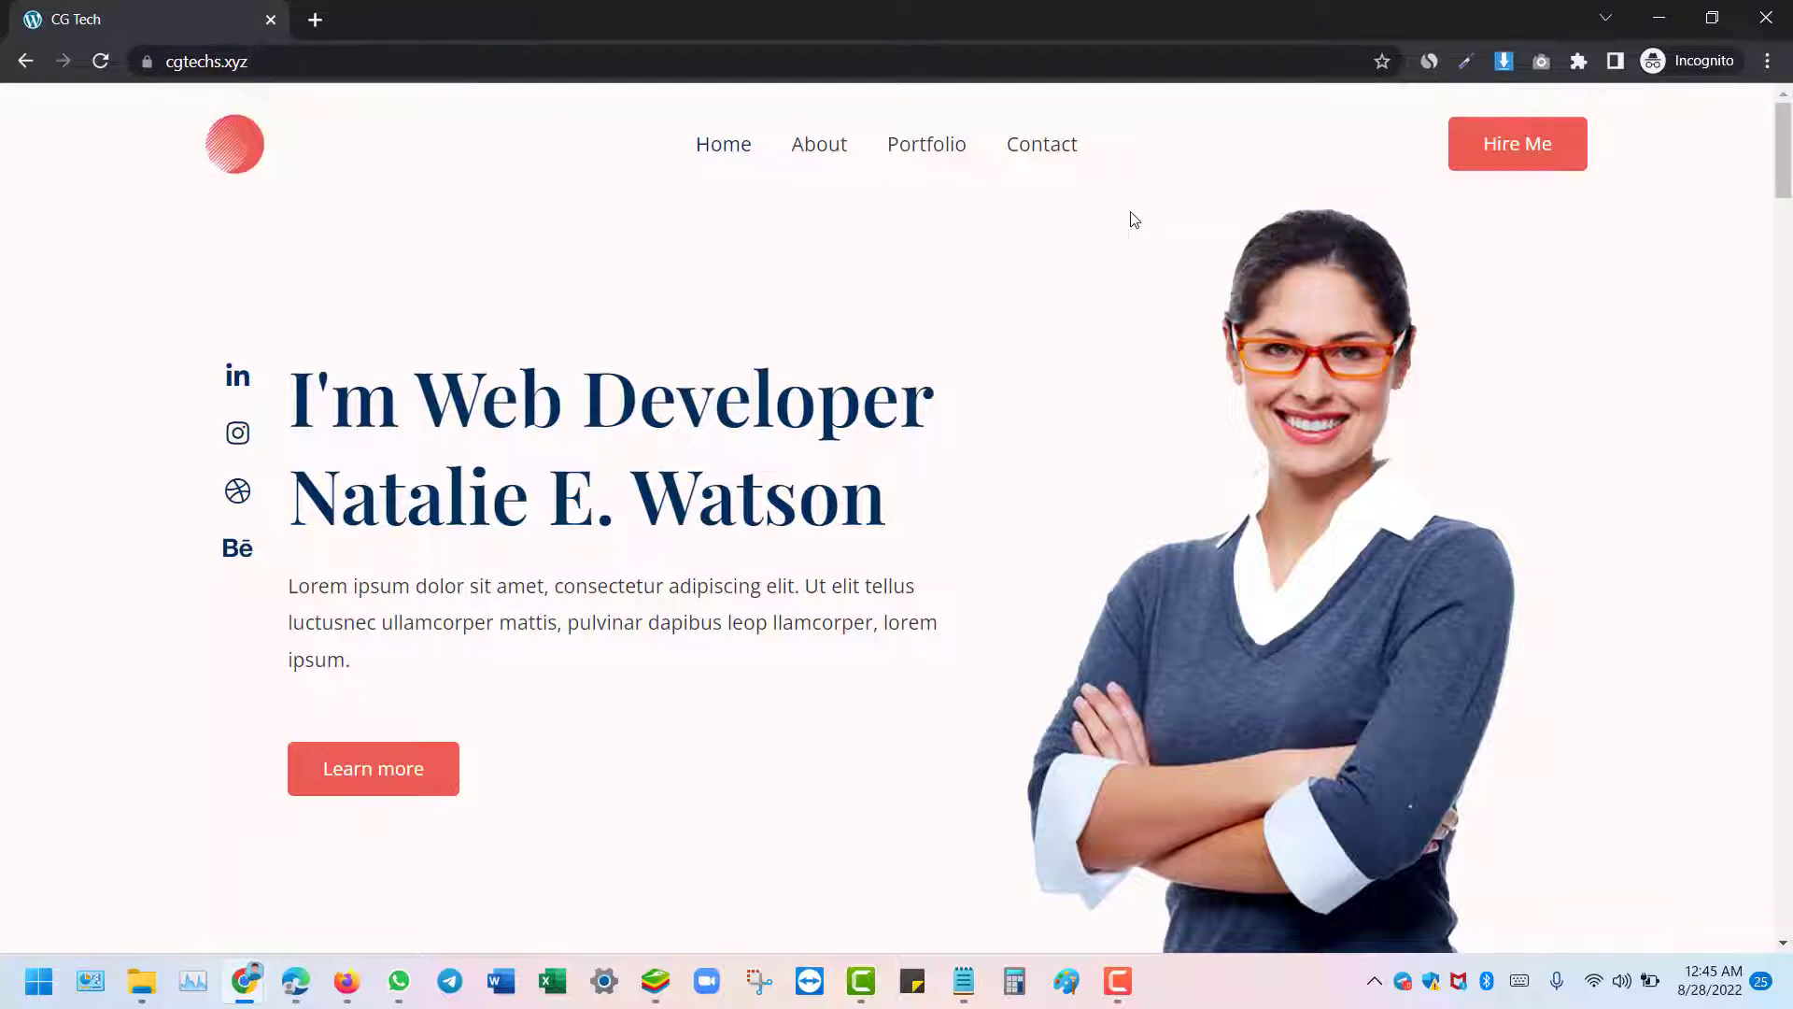
scroll(353, 387, down, 20)
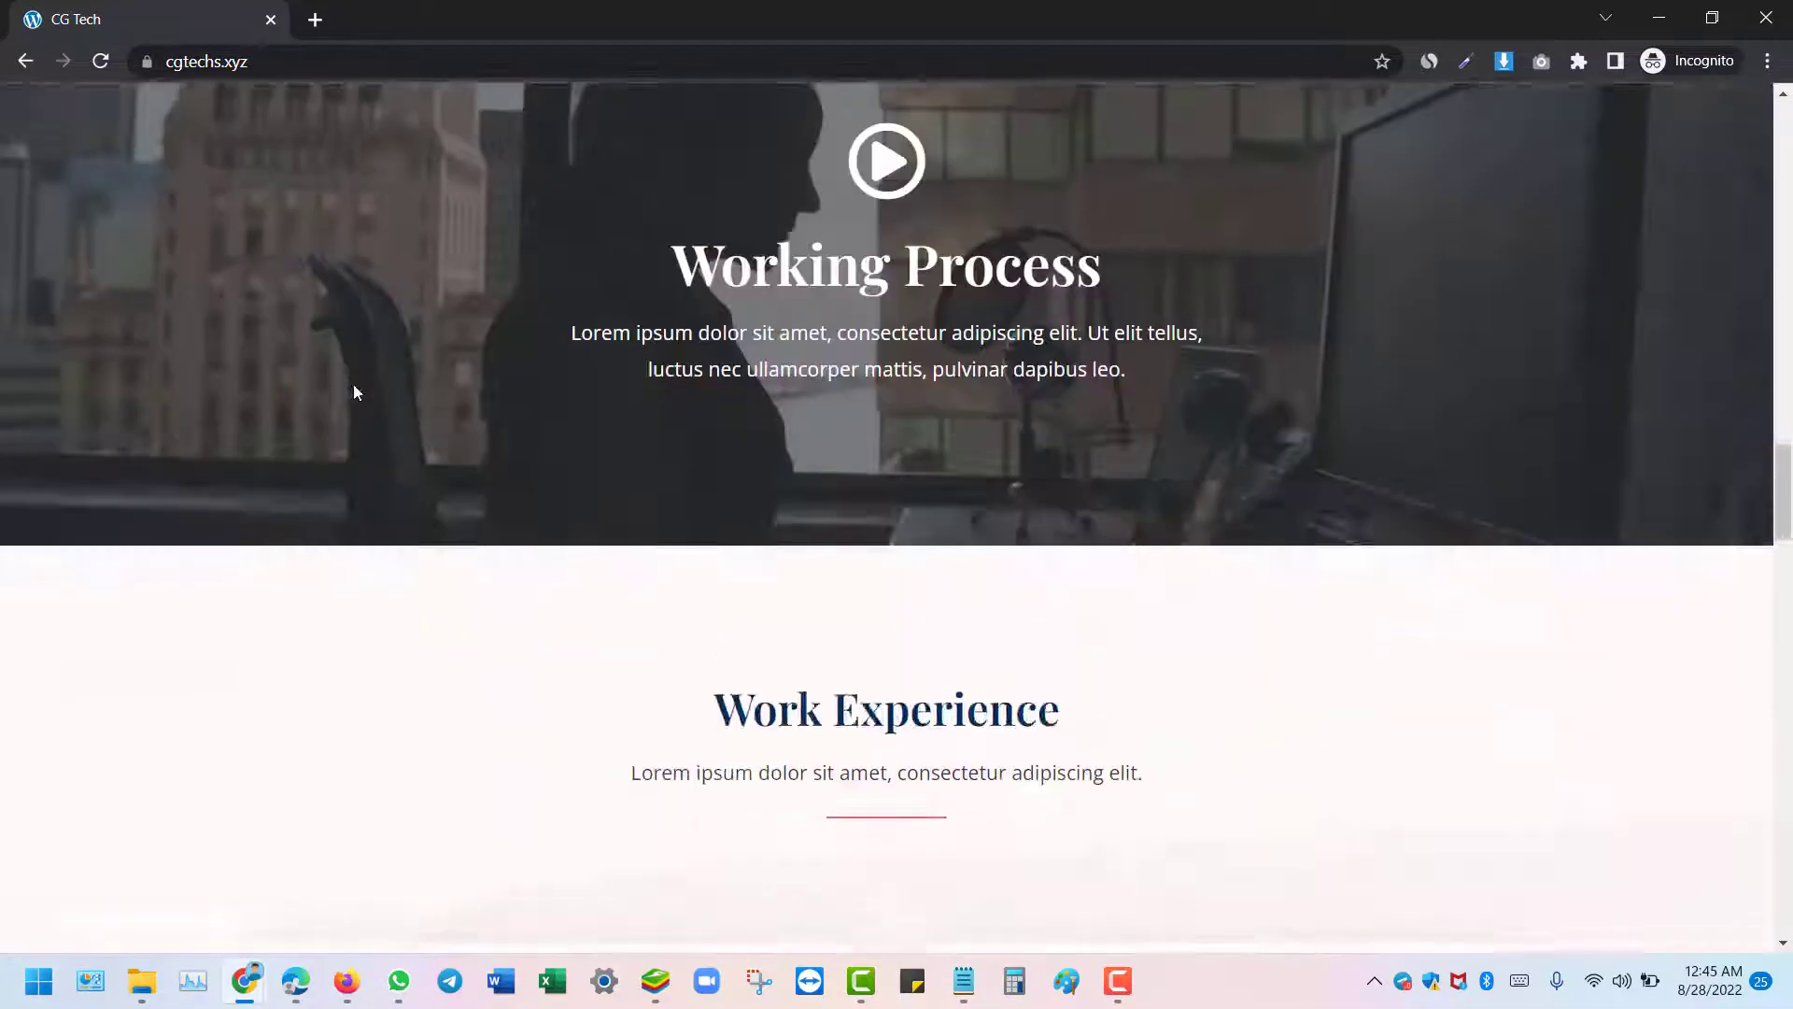
scroll(358, 393, up, 10)
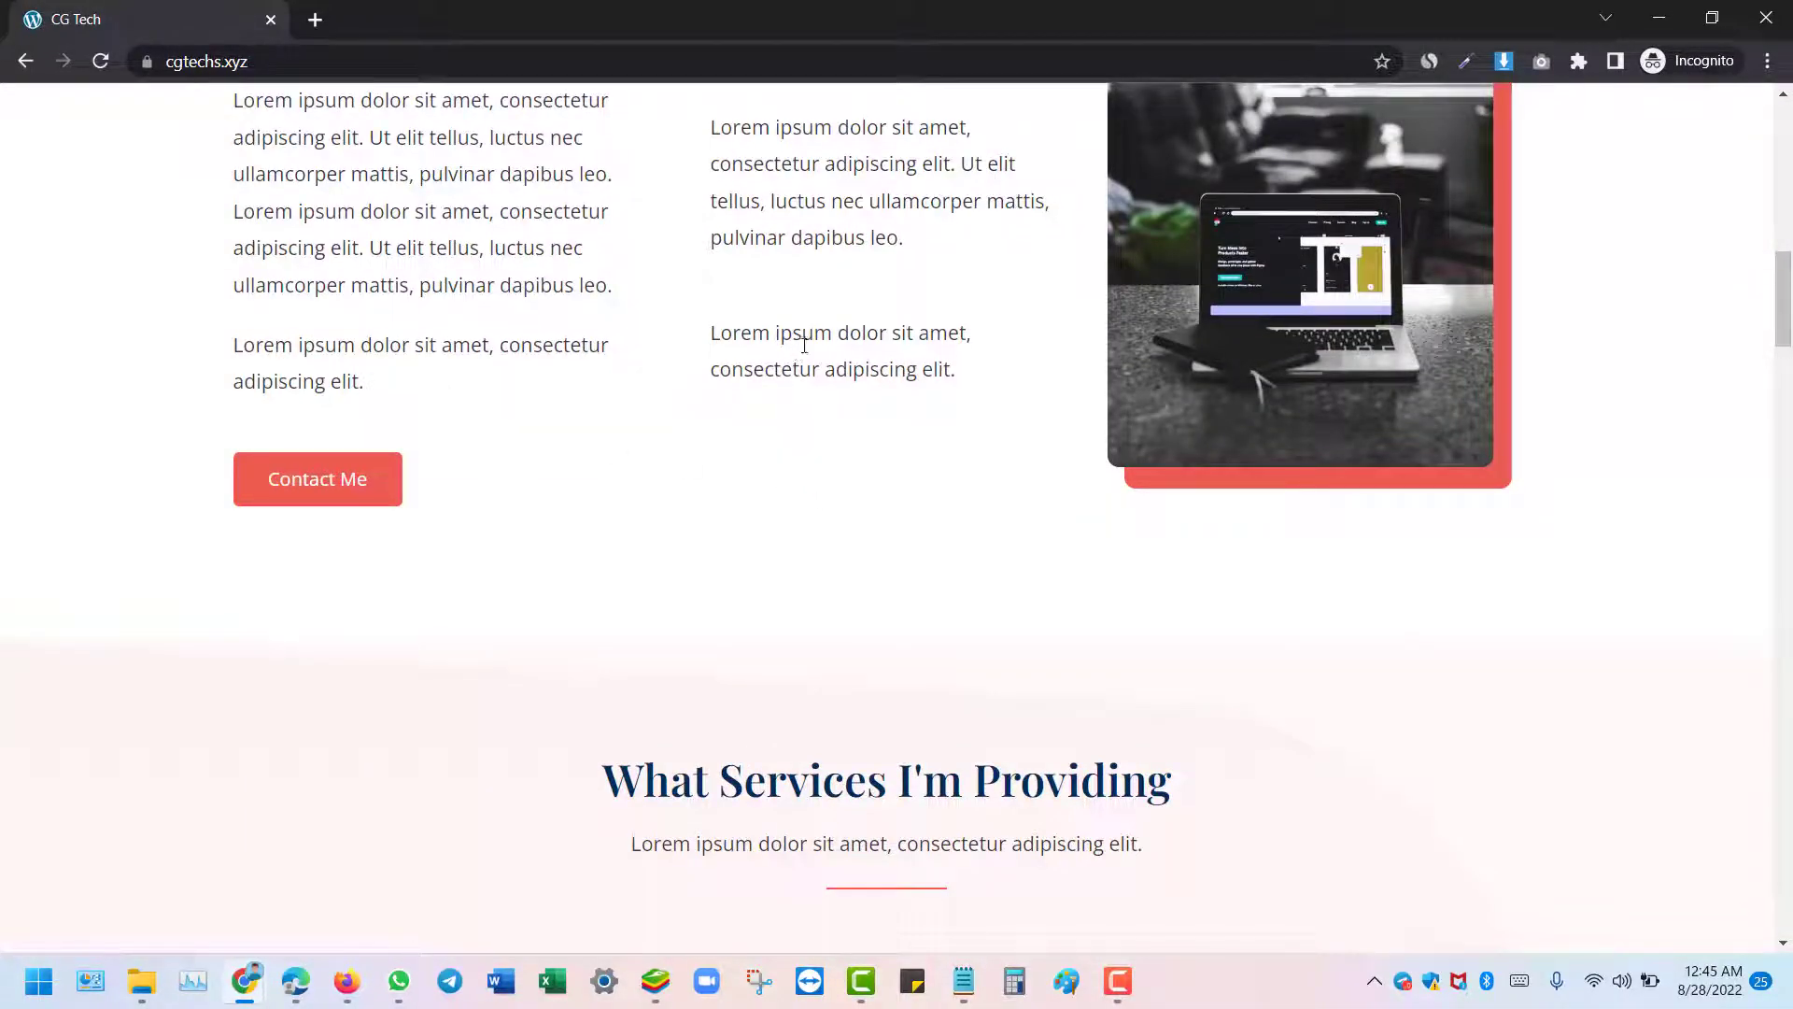
scroll(796, 369, up, 10)
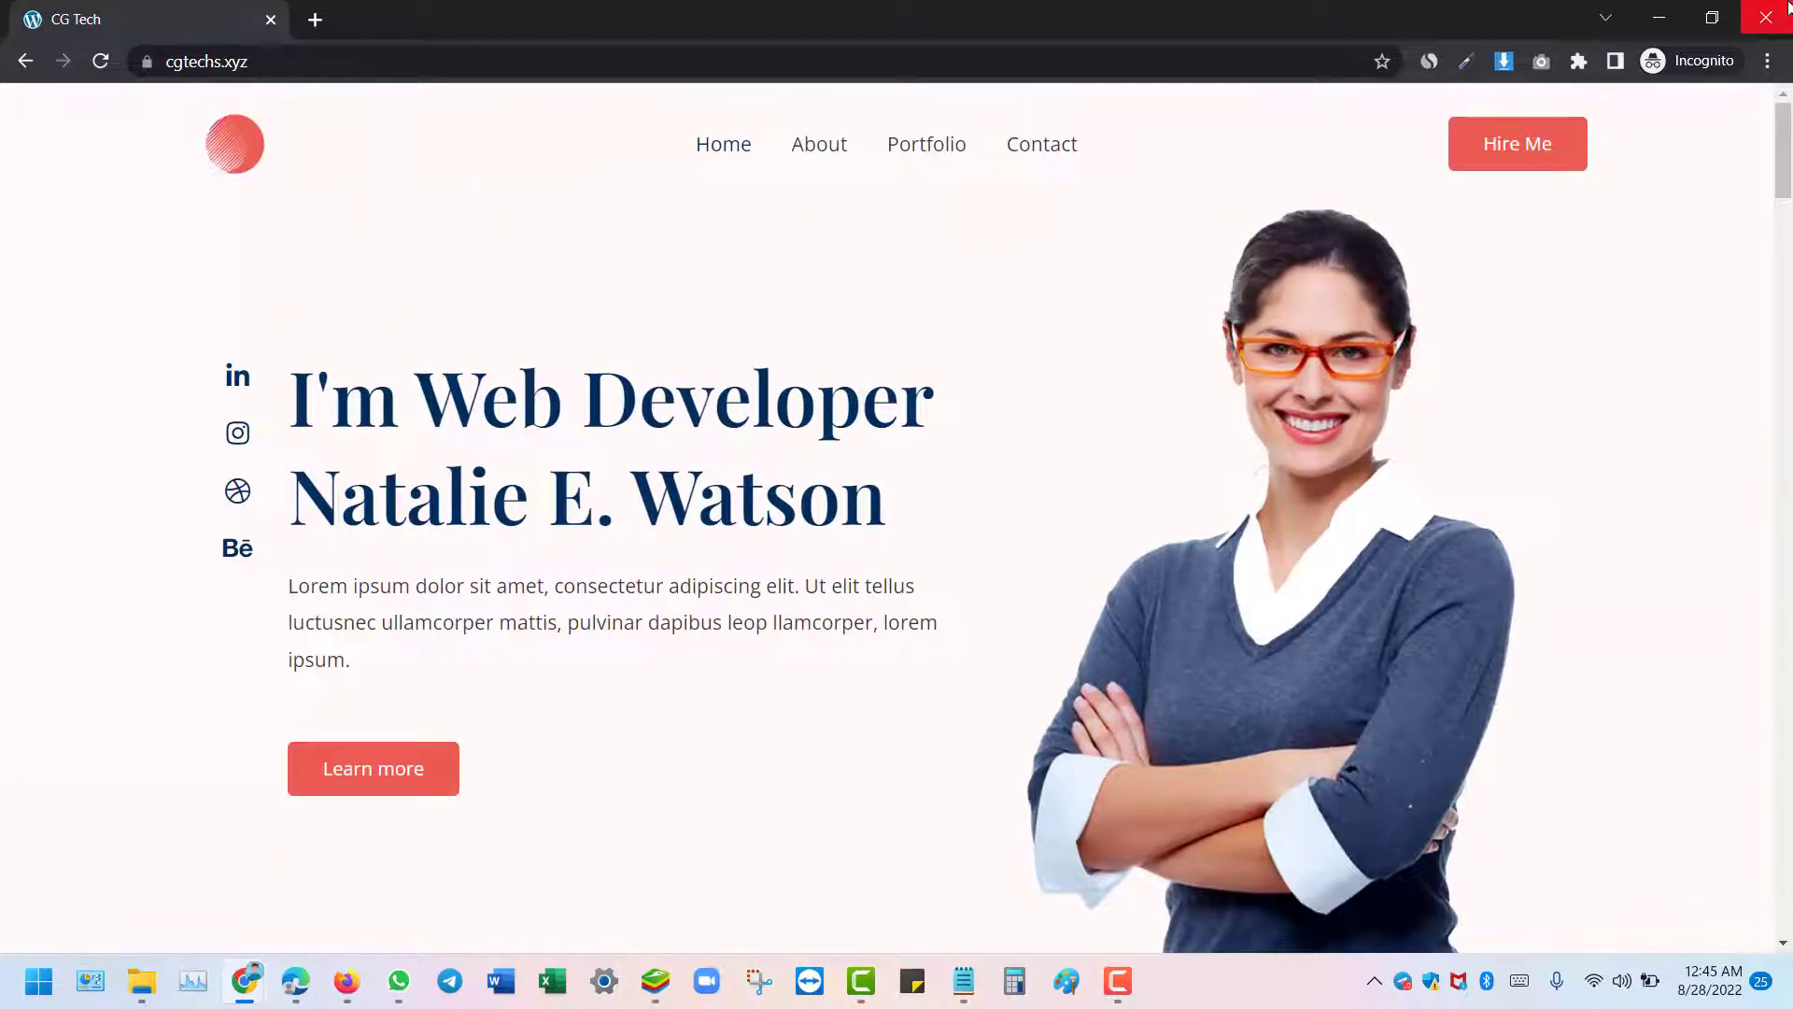
Close the incognito window along with the live site and Starter Templates tabs
click(1766, 18)
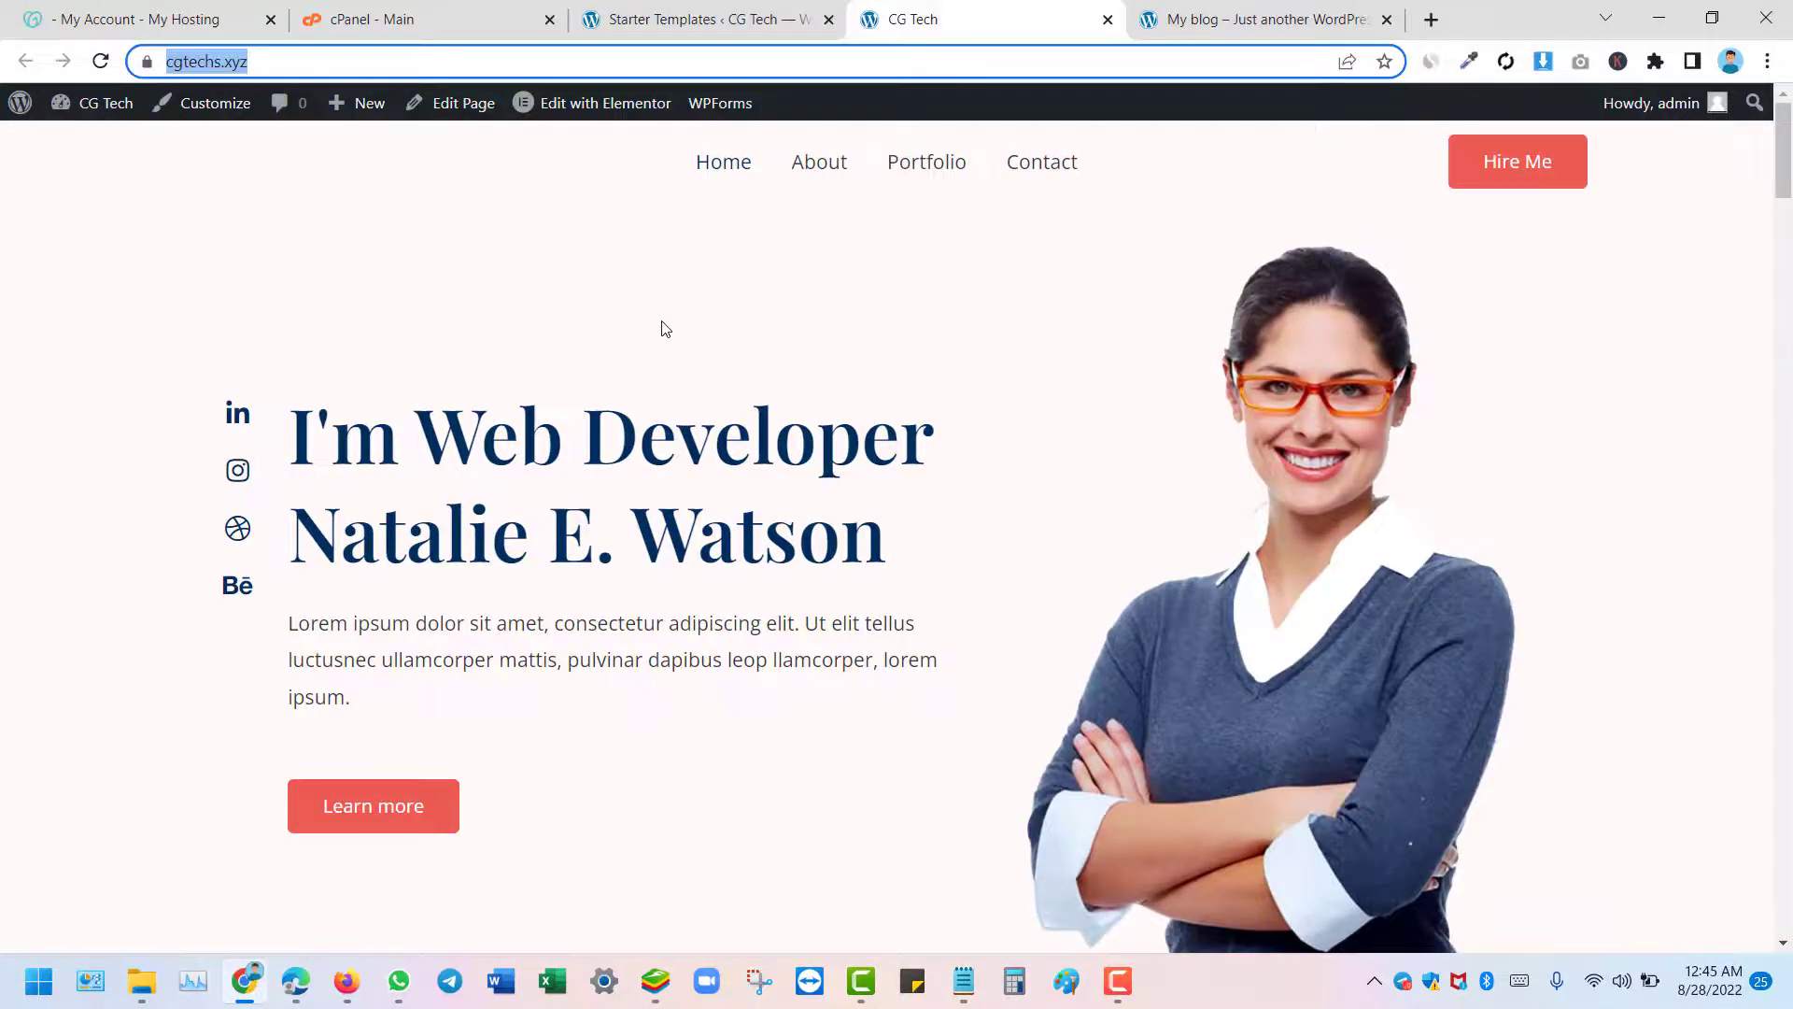
click(1107, 19)
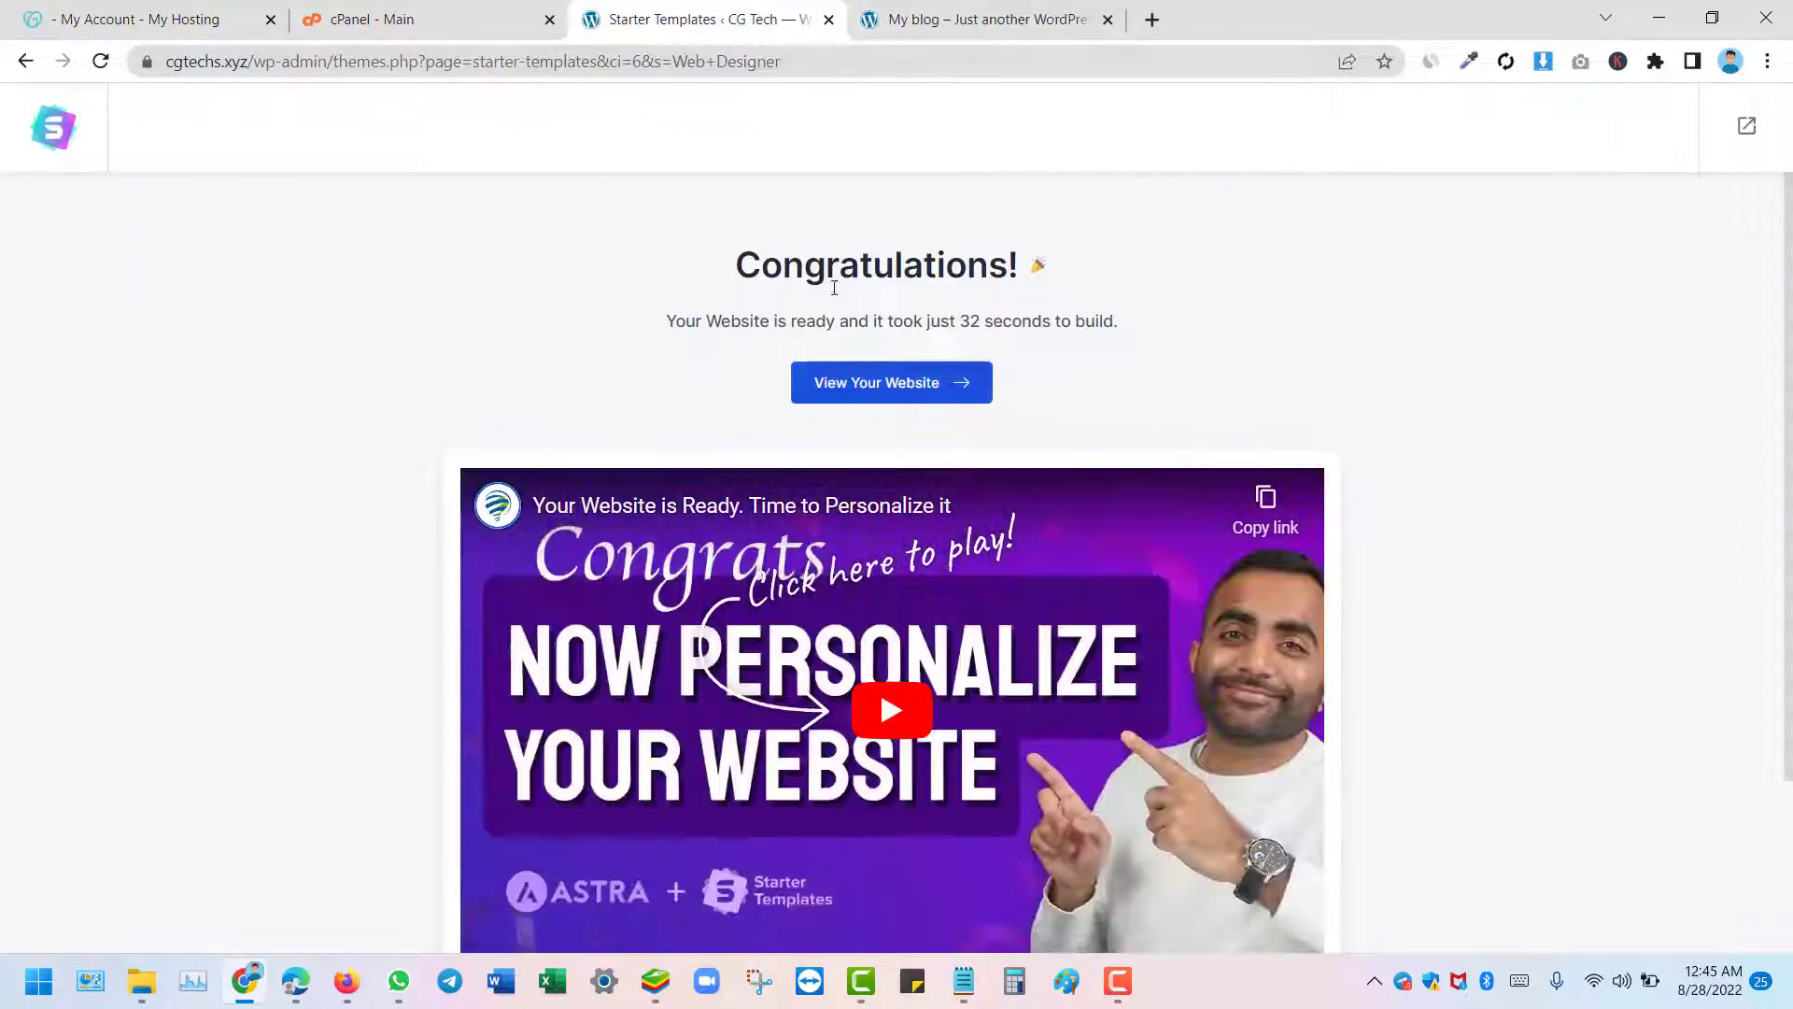
click(829, 20)
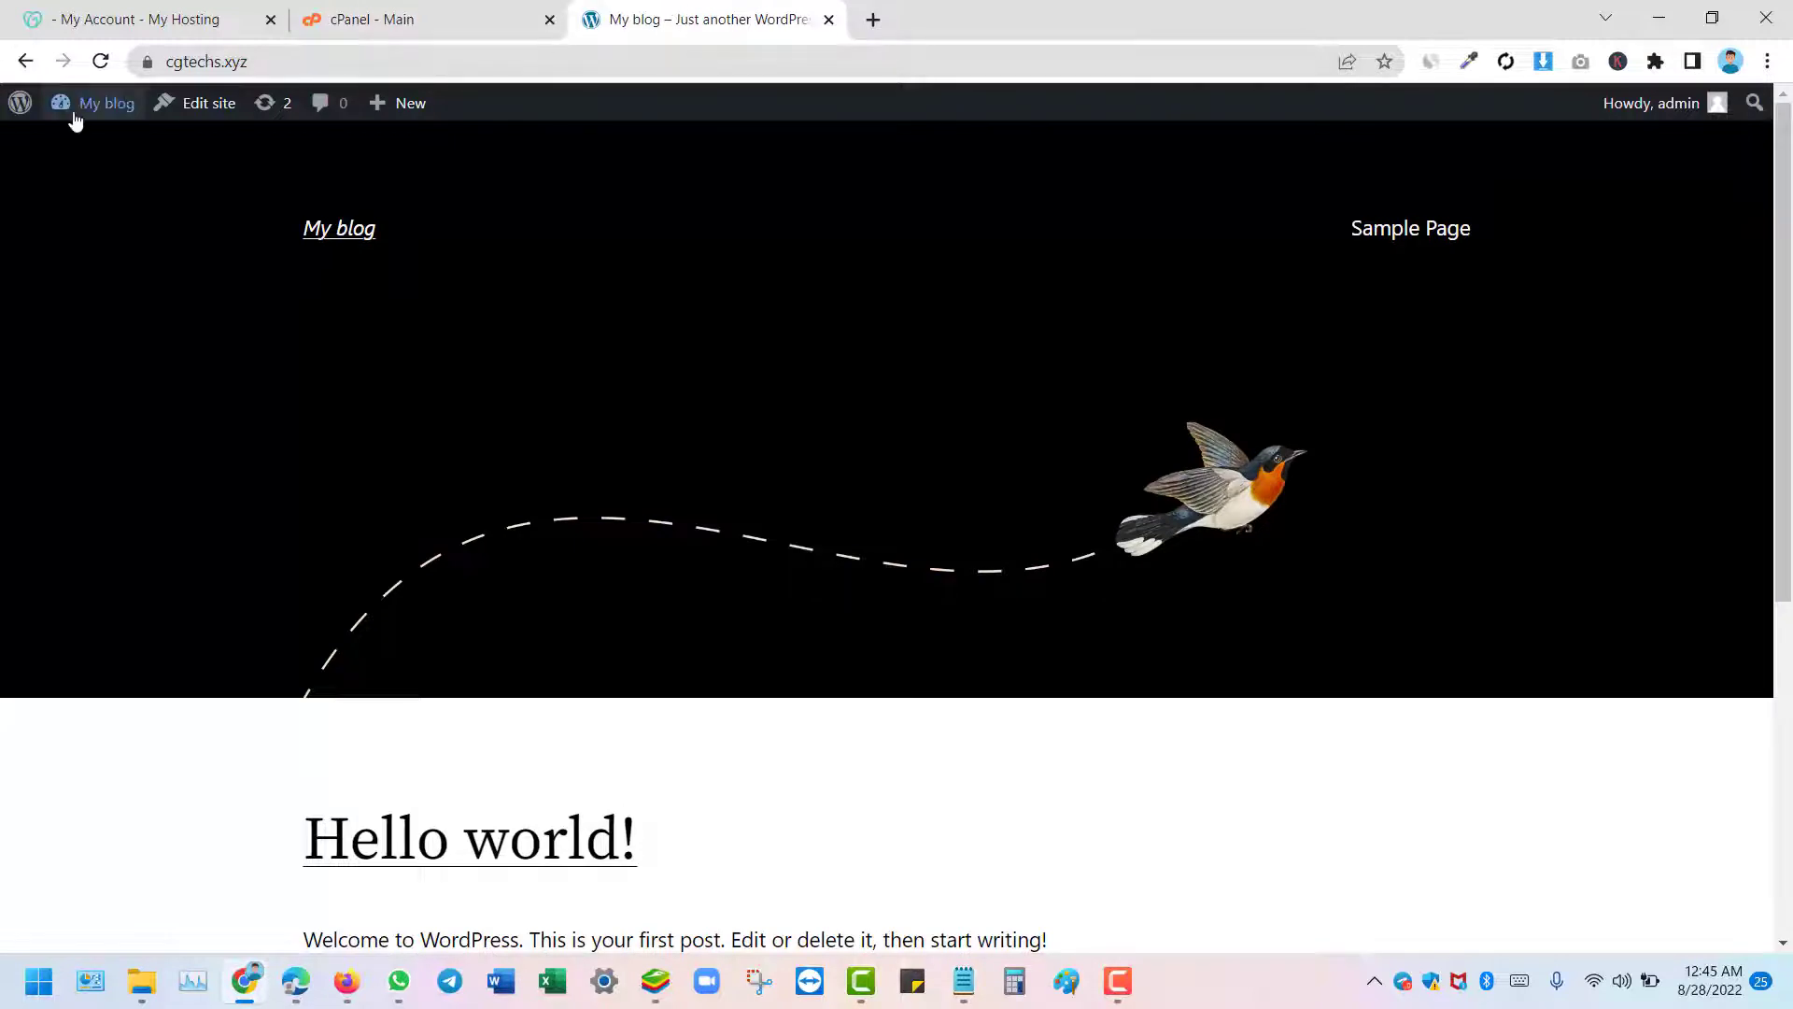
Go from the remaining site page to the WordPress dashboard and open the page for adding new plugins
mouse_move(94, 105)
click(93, 146)
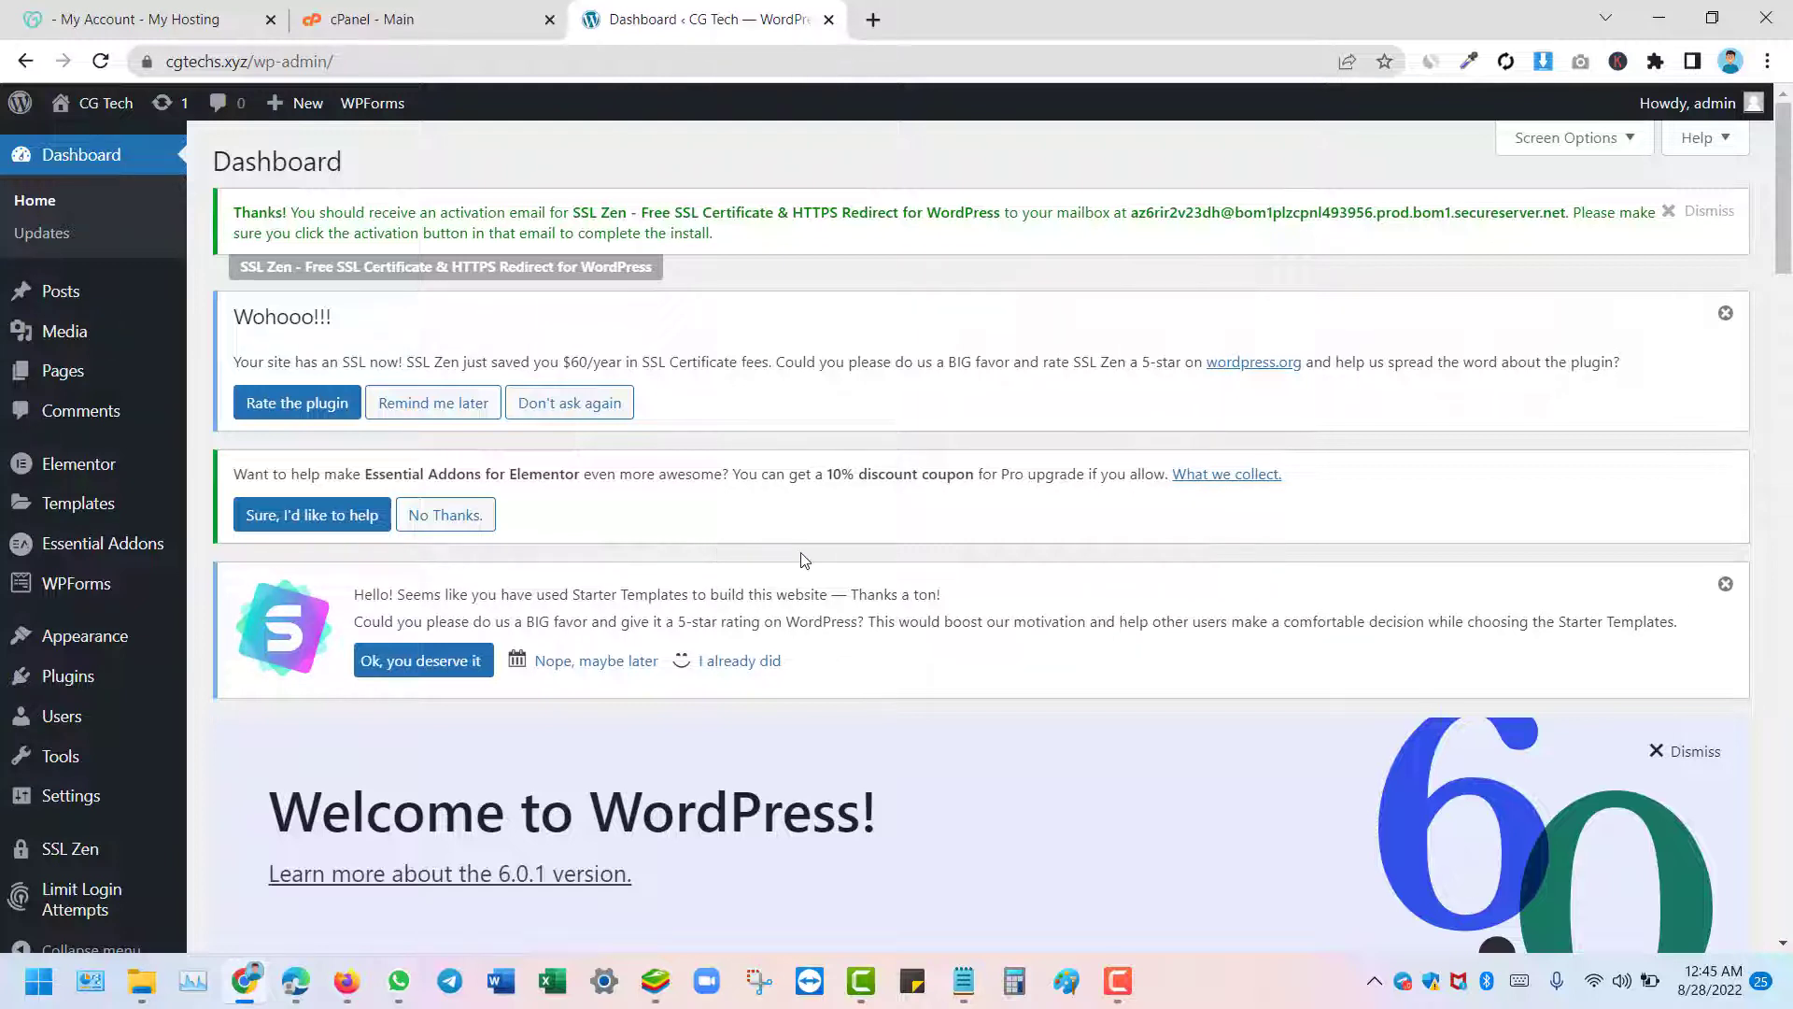
mouse_move(56, 678)
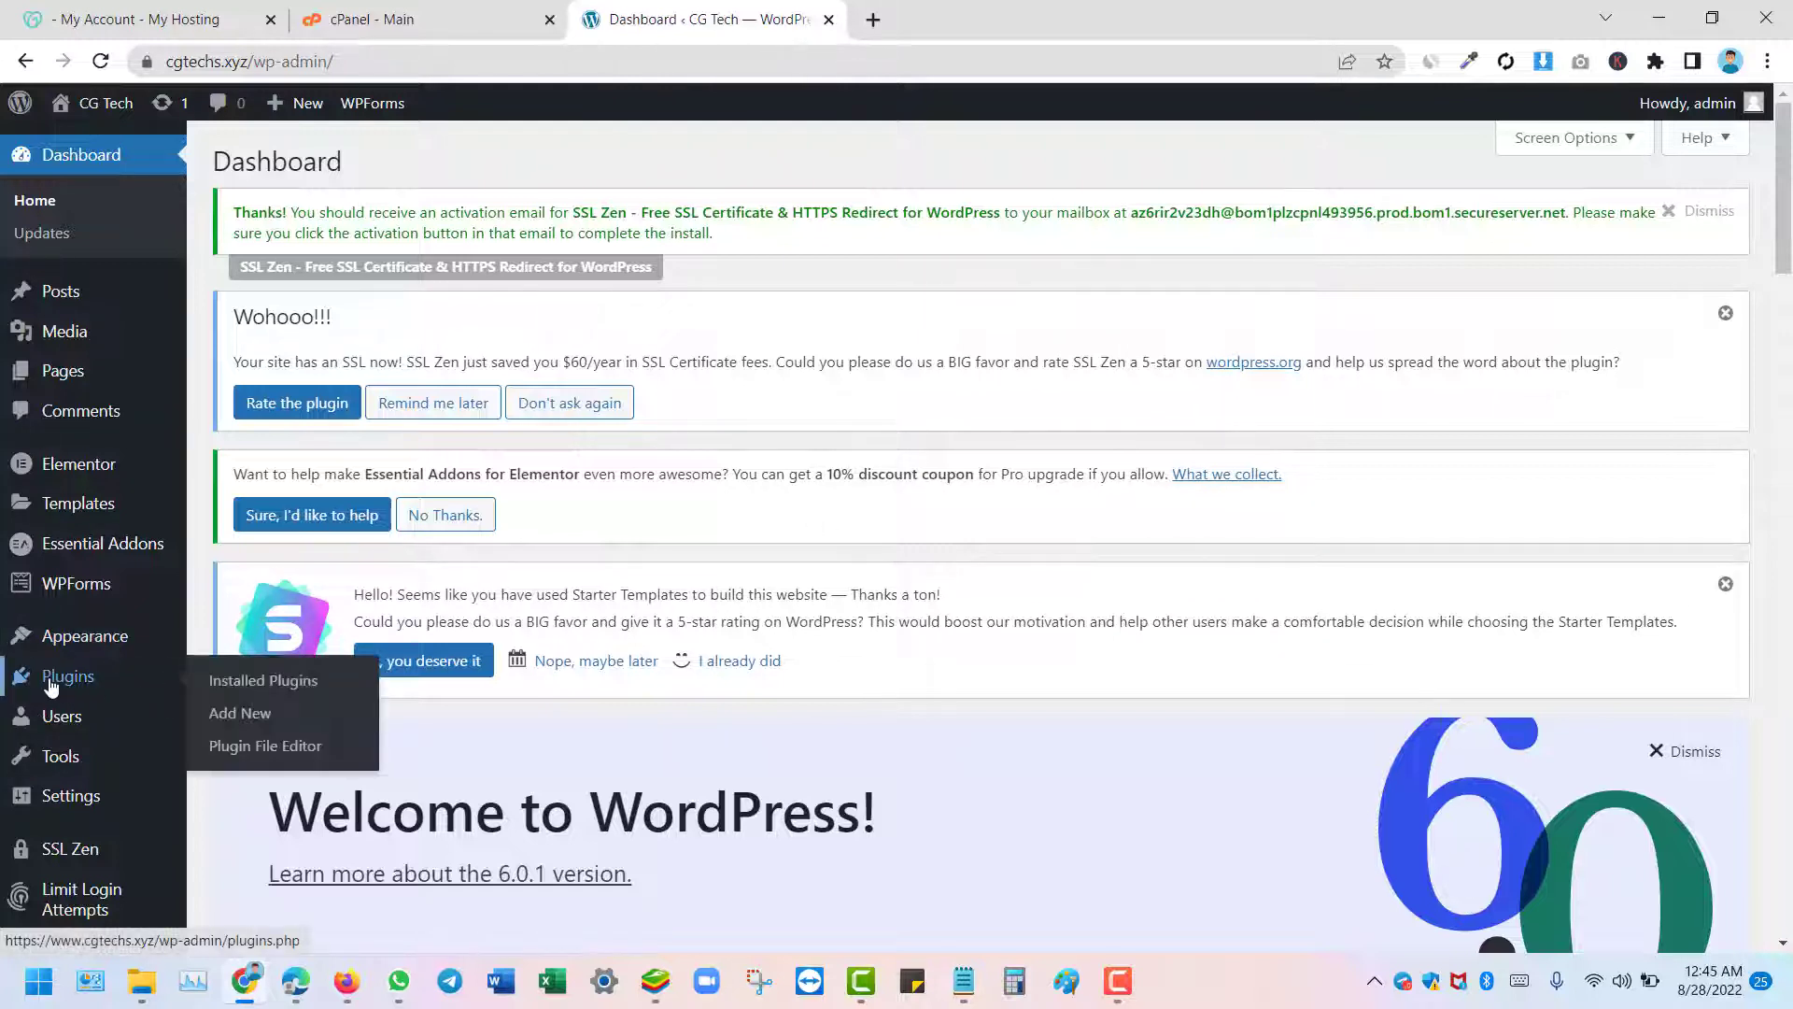
click(249, 719)
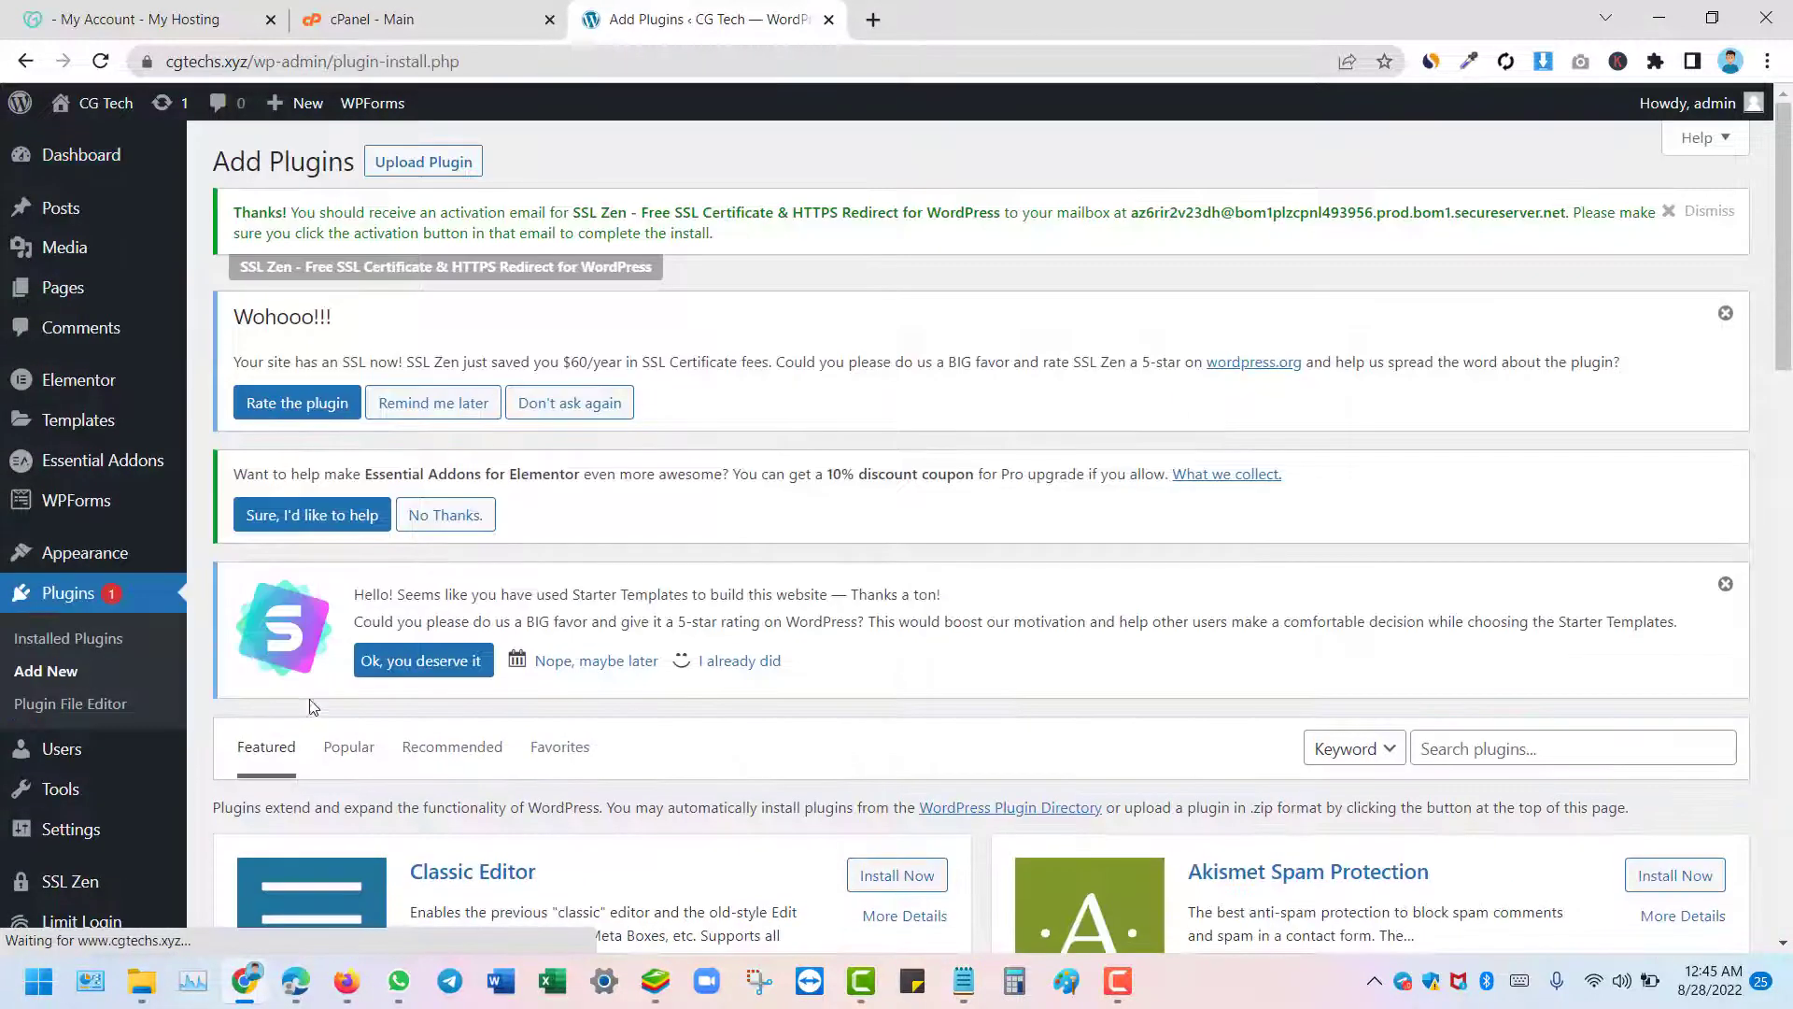
Switch to Notepad and cut Elementor Page builder, Elementor addon and Starter template from the list in Plugin list 2.txt
click(968, 984)
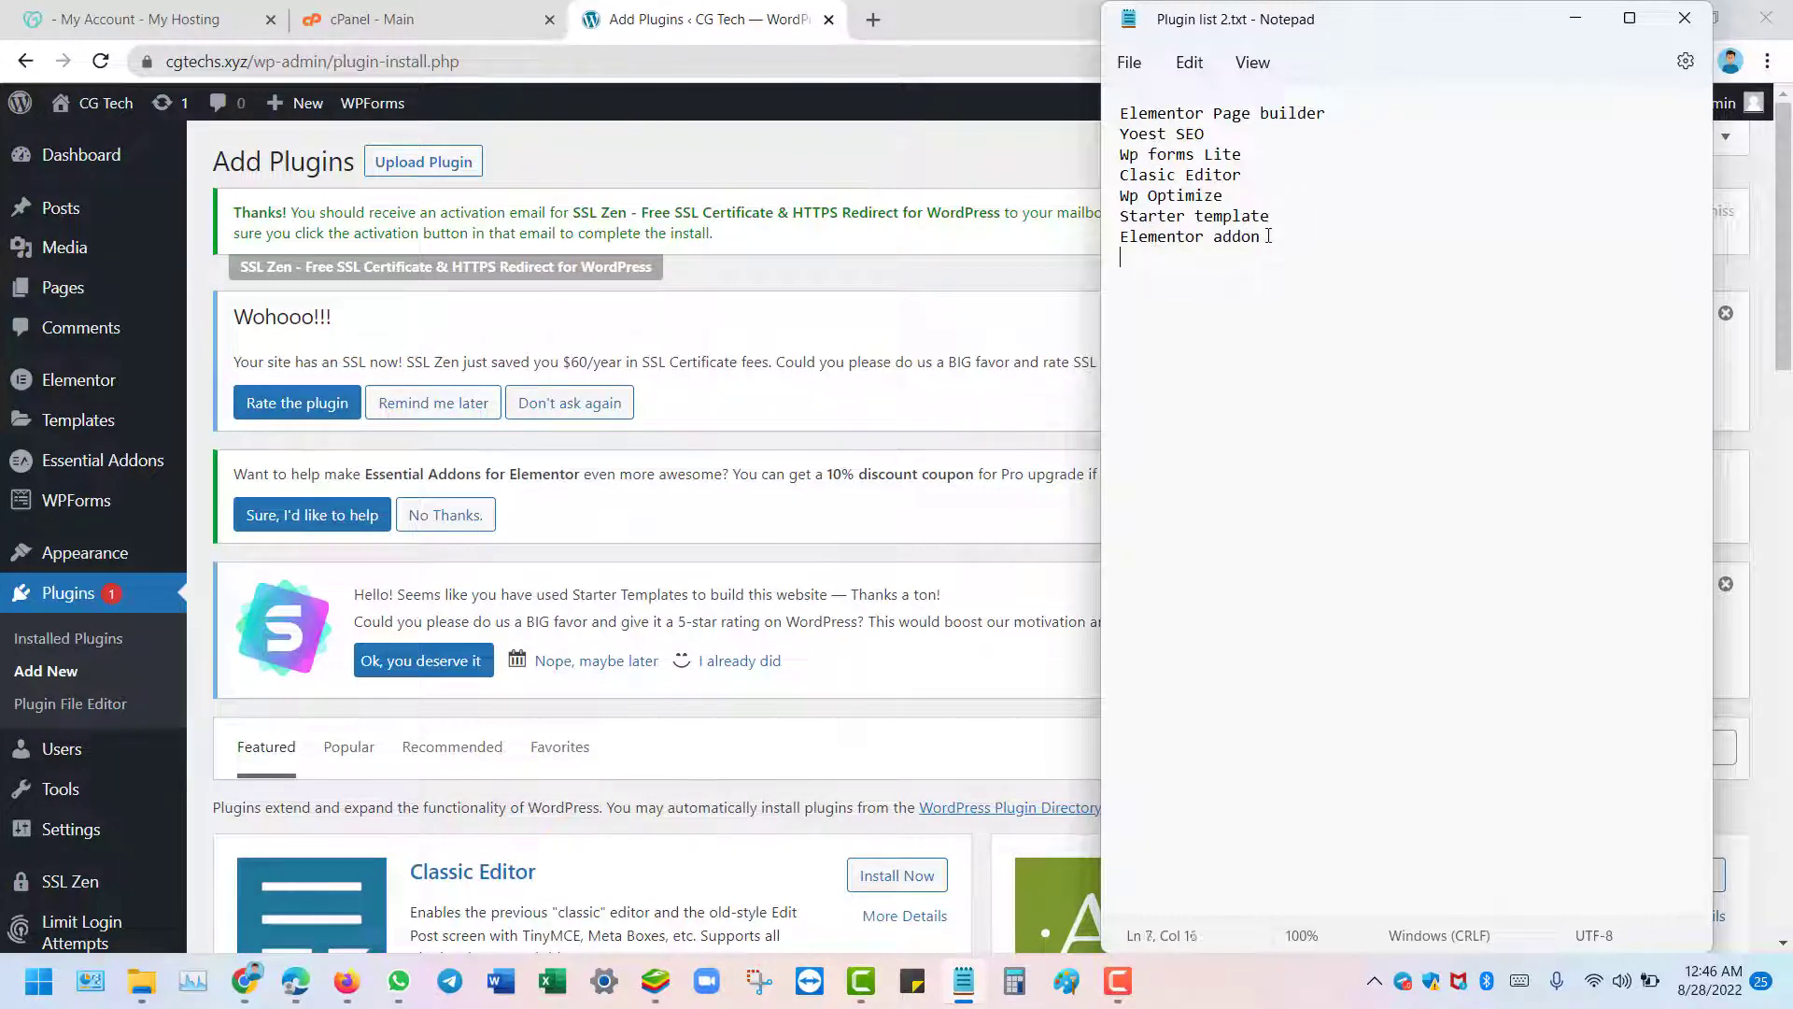
drag(1268, 236, 1124, 240)
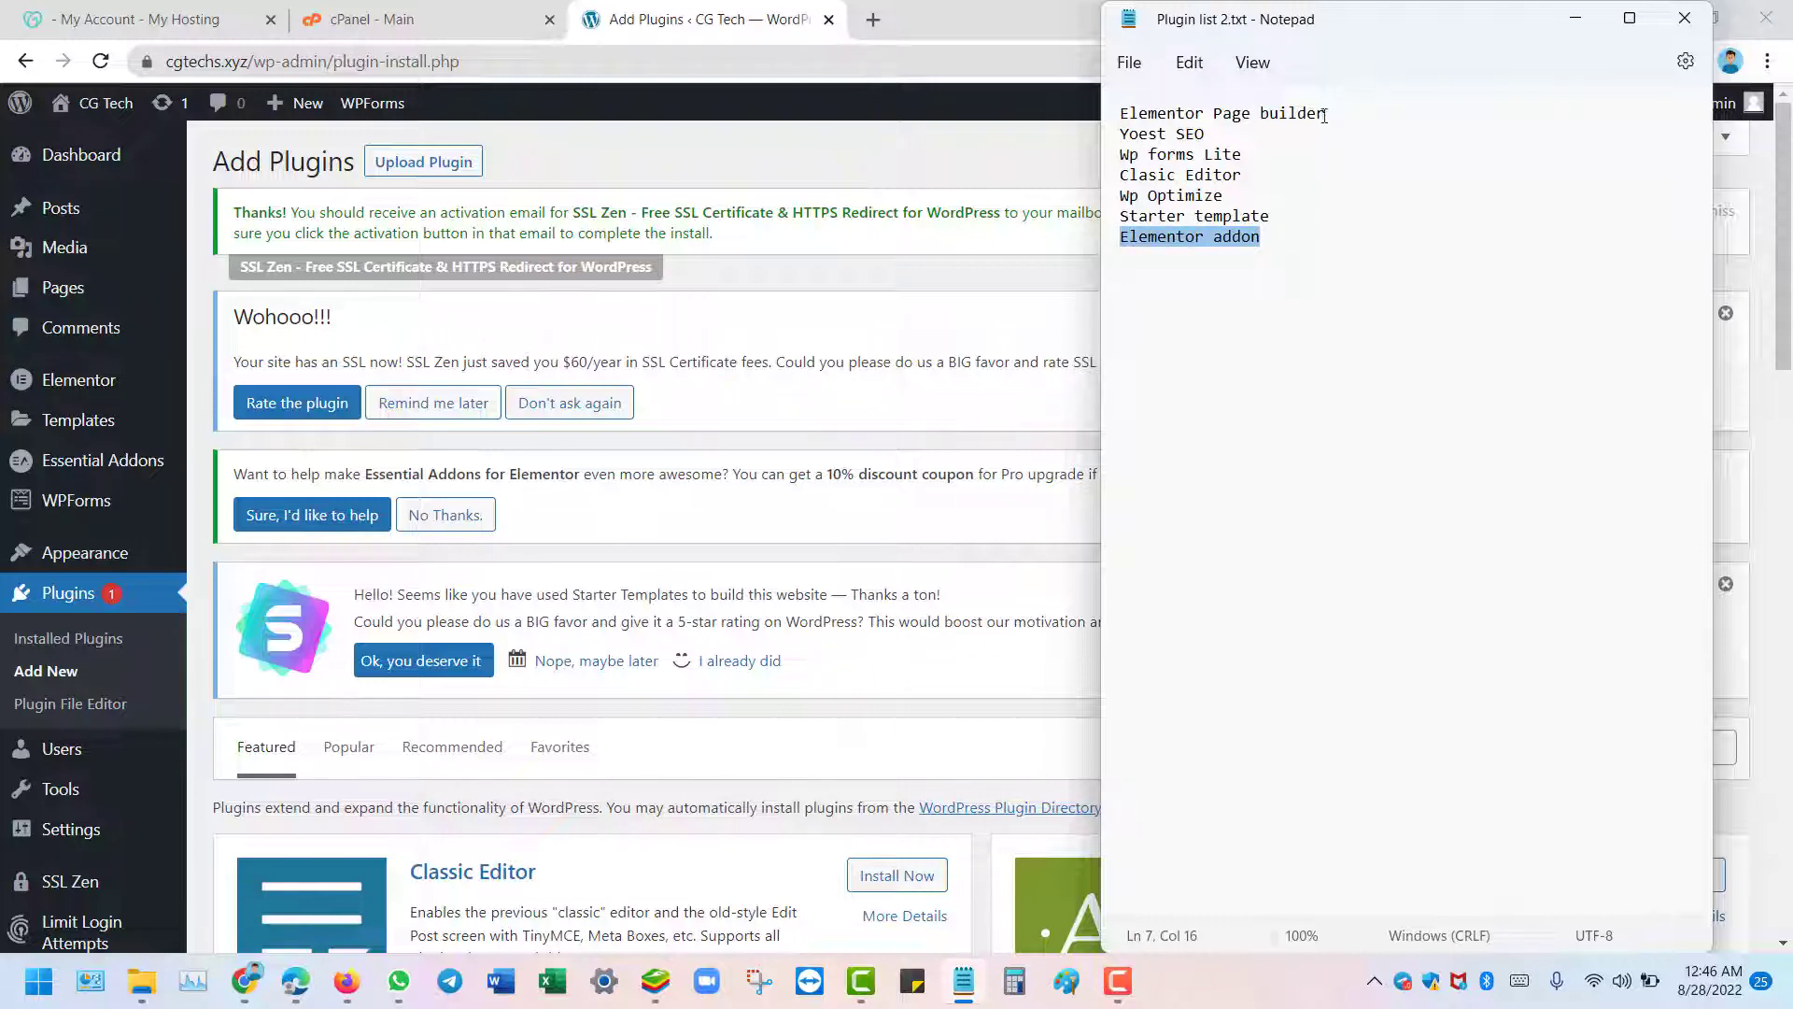
drag(1324, 114, 1094, 118)
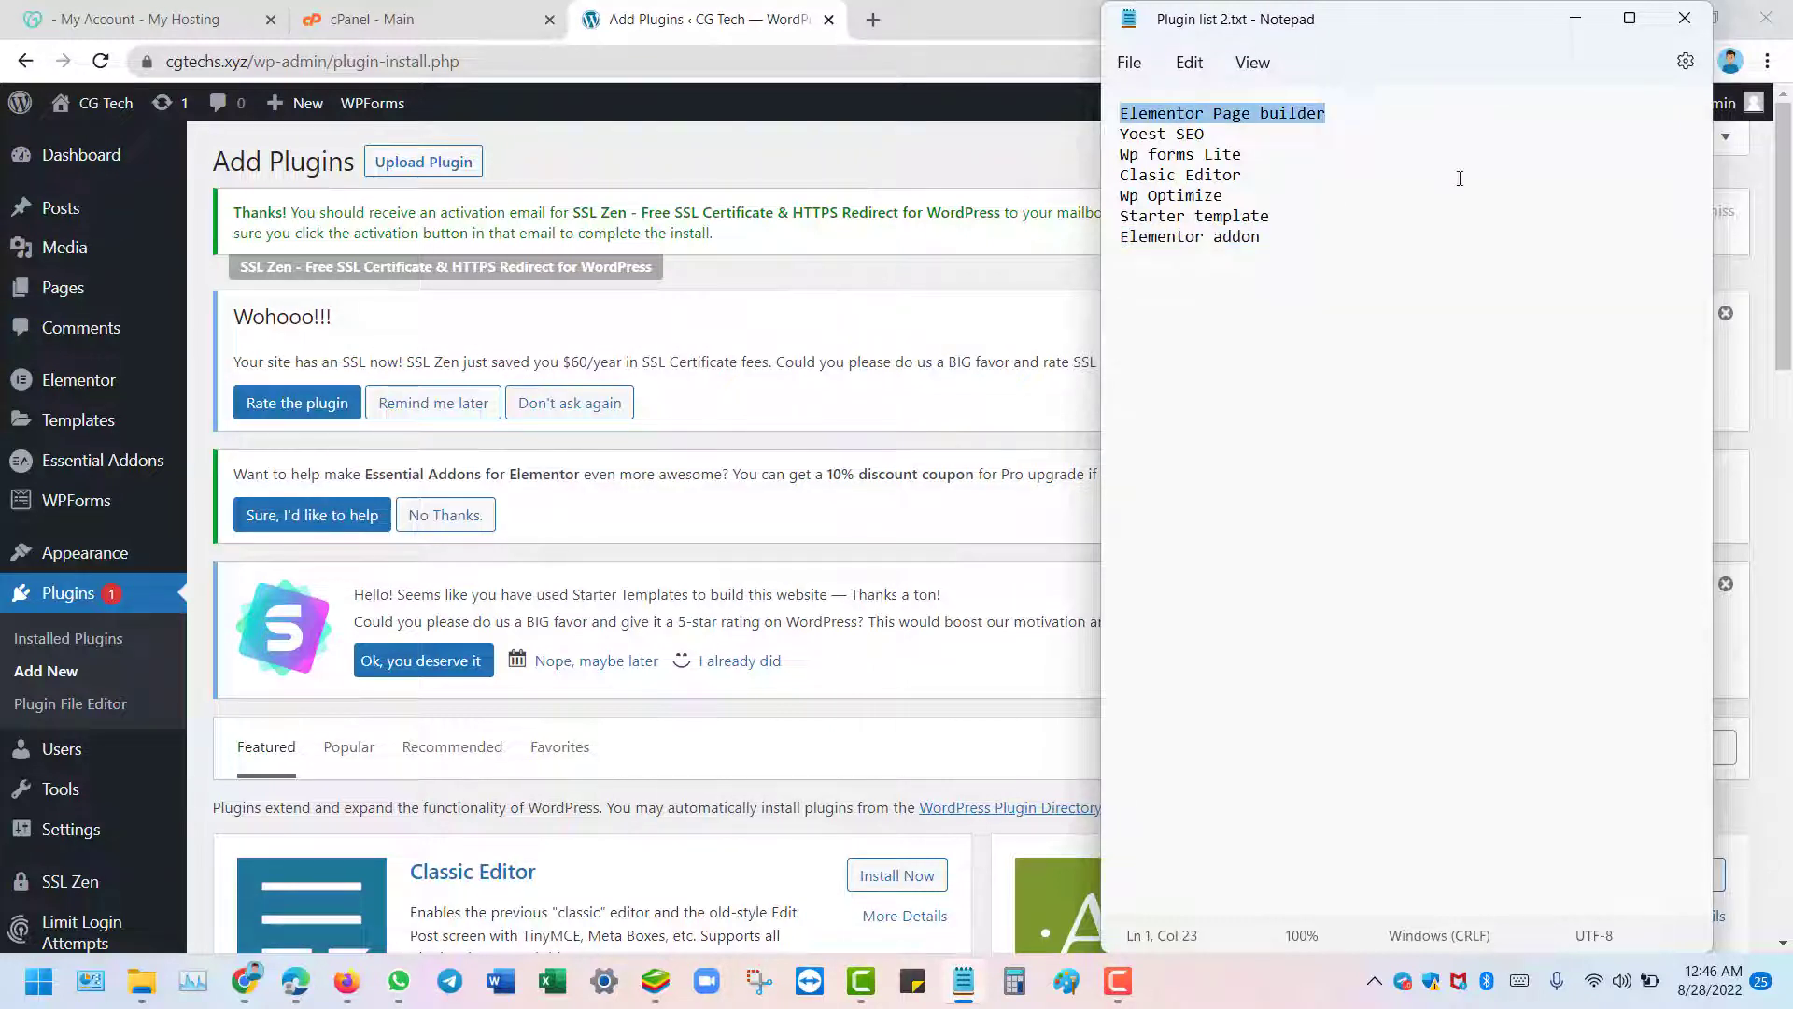
key(ctrl+x)
drag(1263, 239, 1117, 239)
key(ctrl+x)
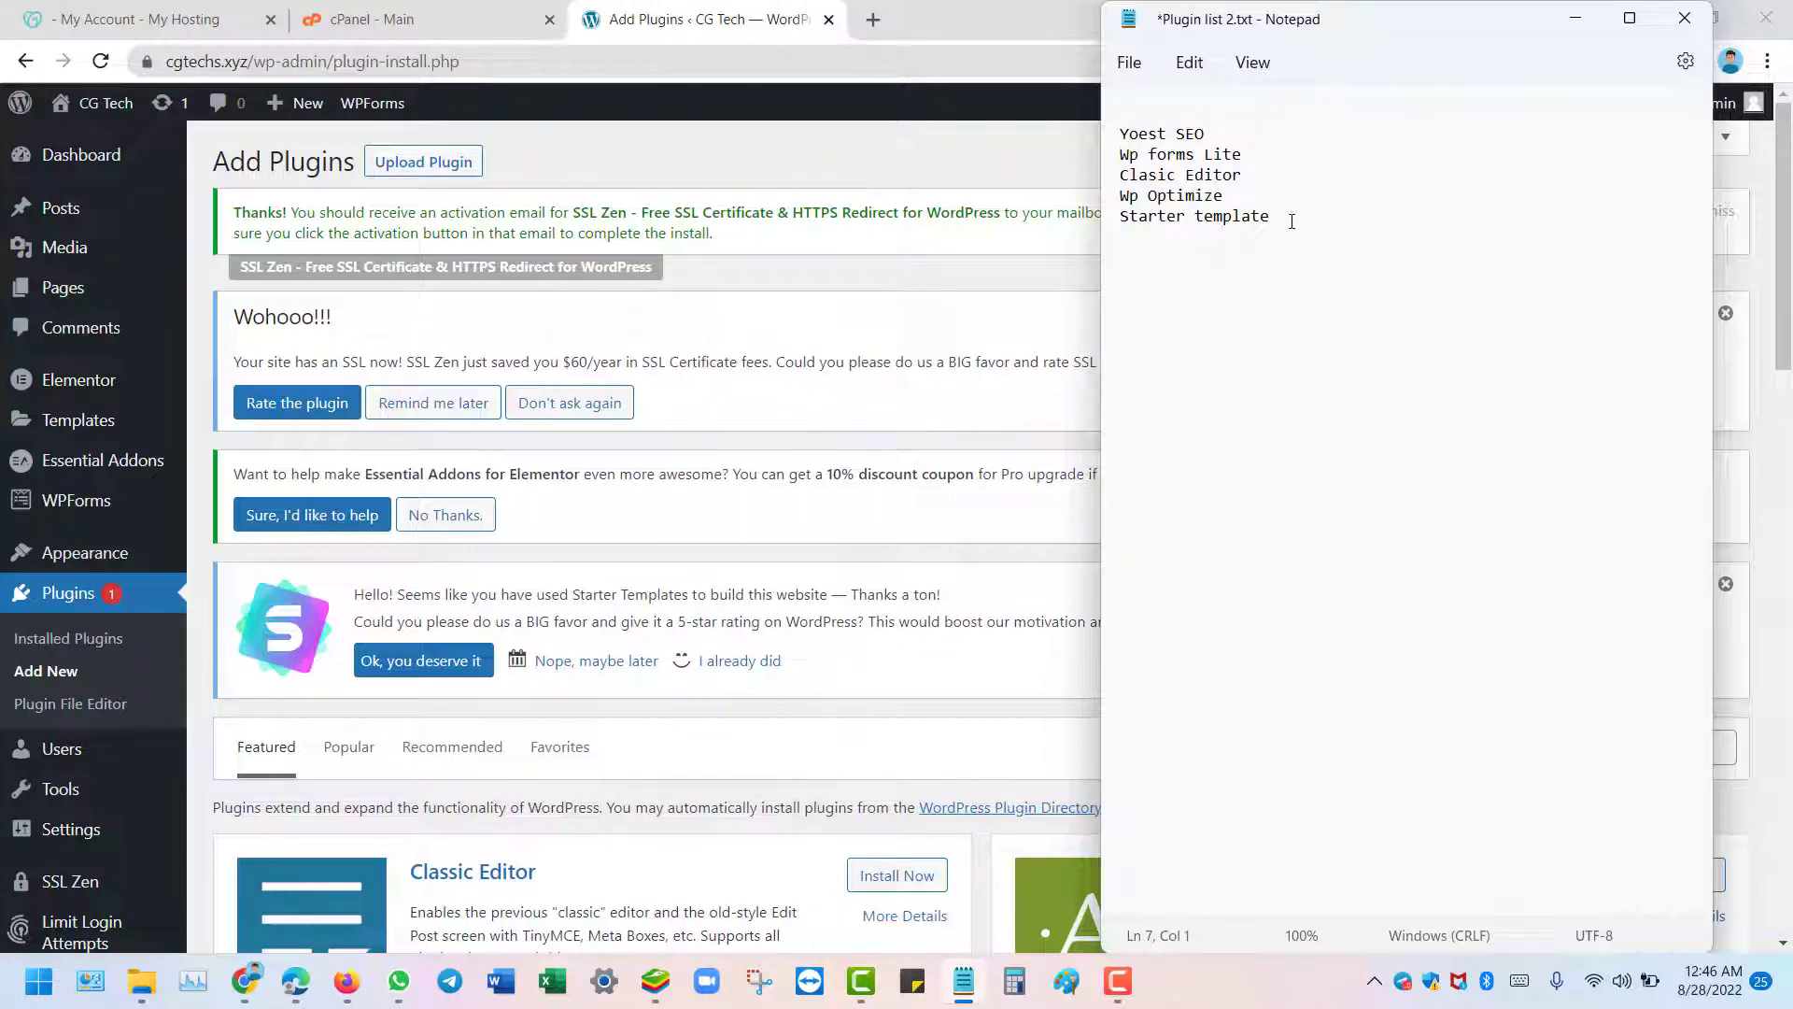
drag(1292, 220, 1124, 222)
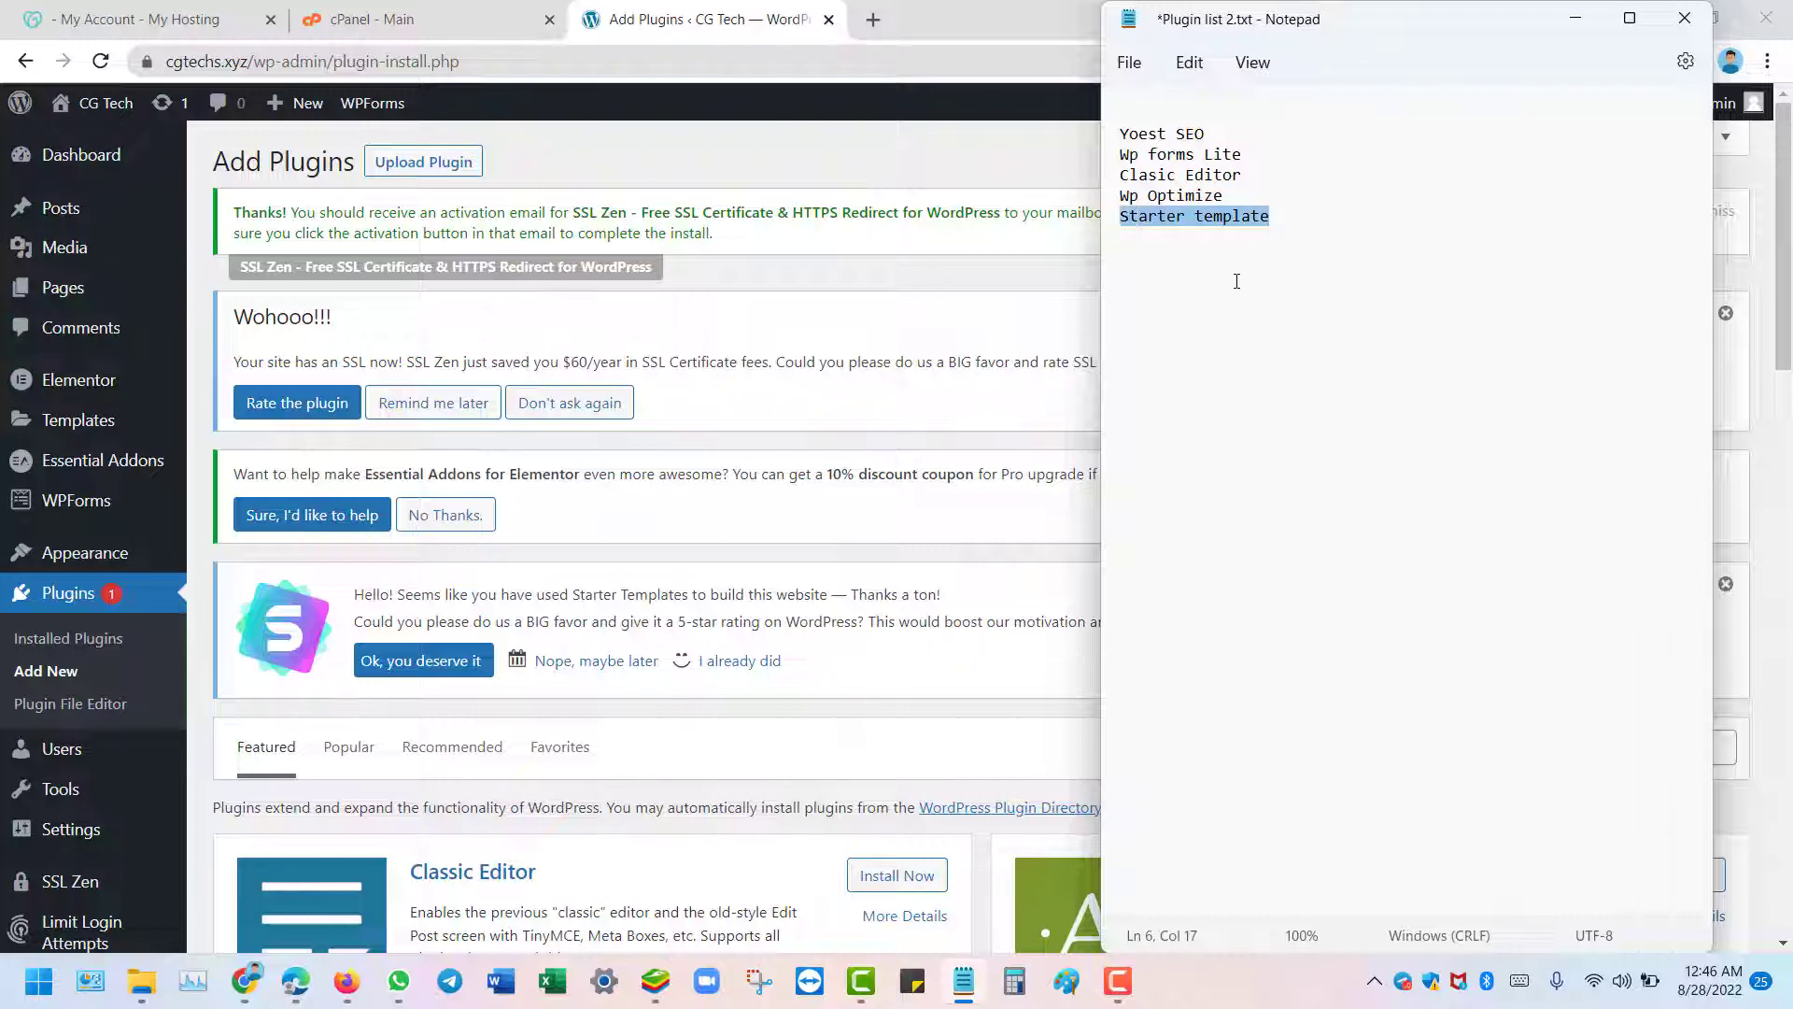
key(ctrl+x)
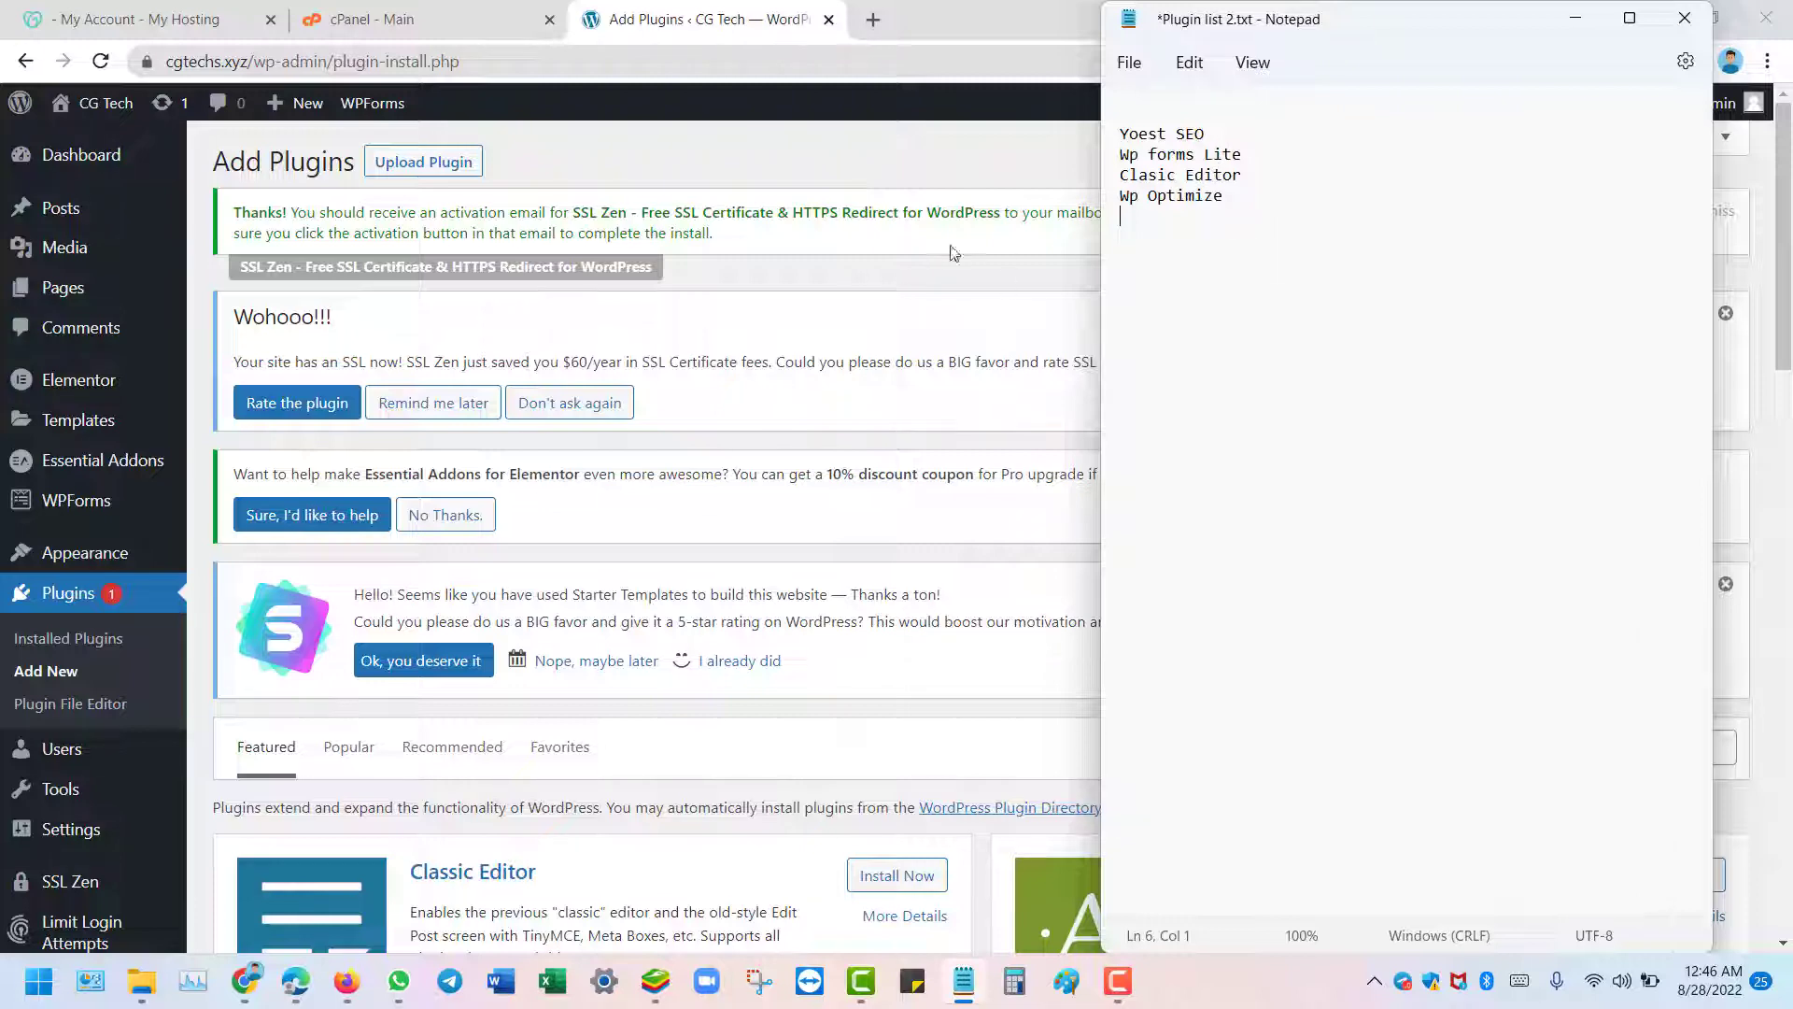
Return to the browser and install the Classic Editor plugin from the featured plugins
click(912, 152)
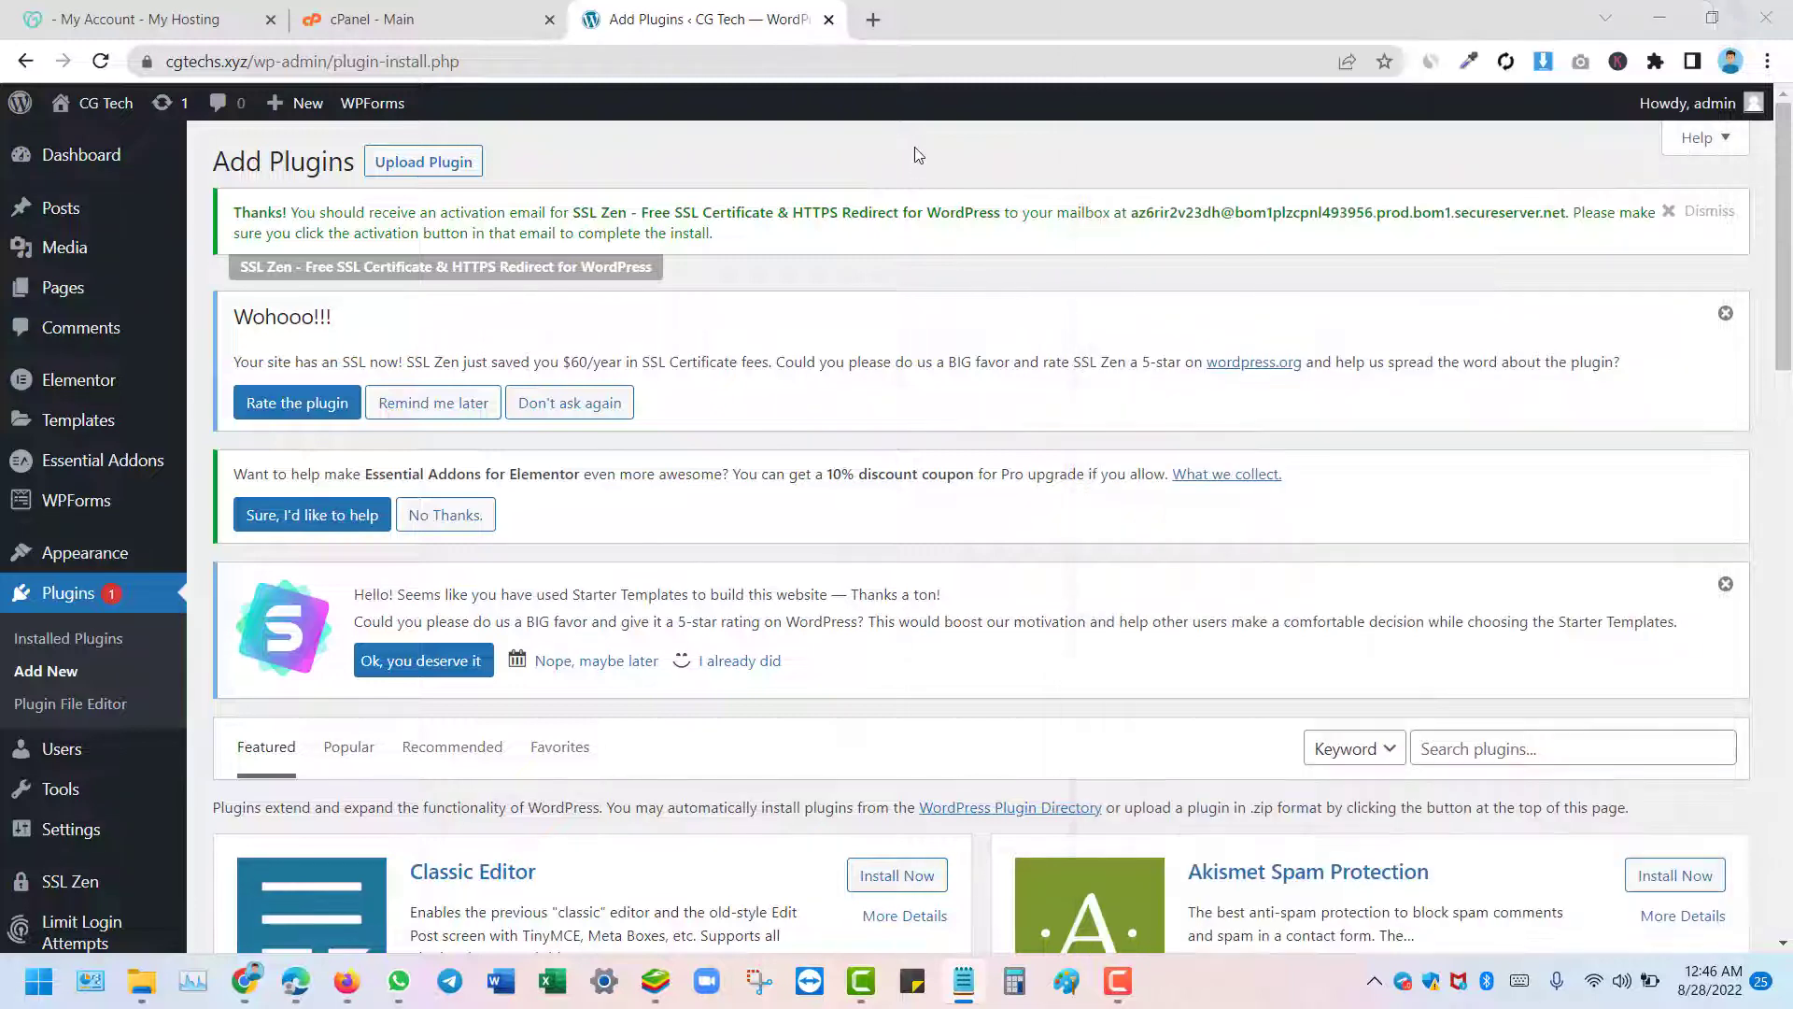
scroll(885, 272, down, 6)
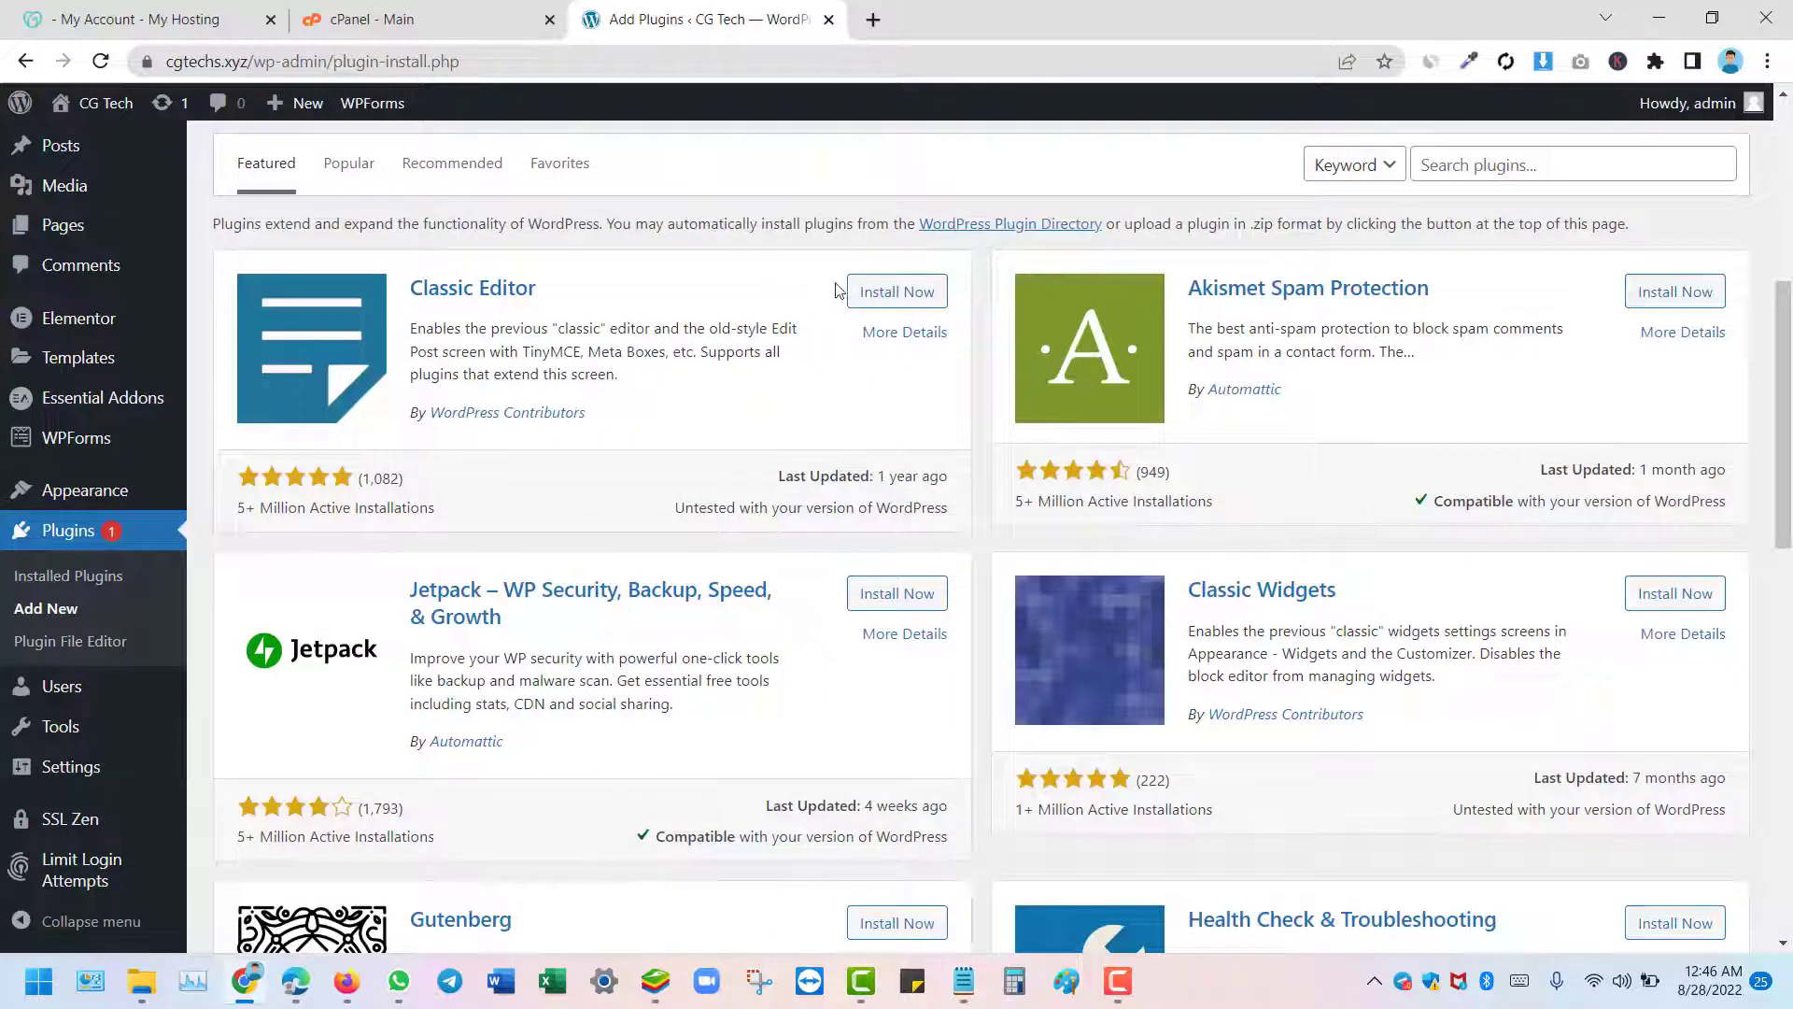
click(904, 291)
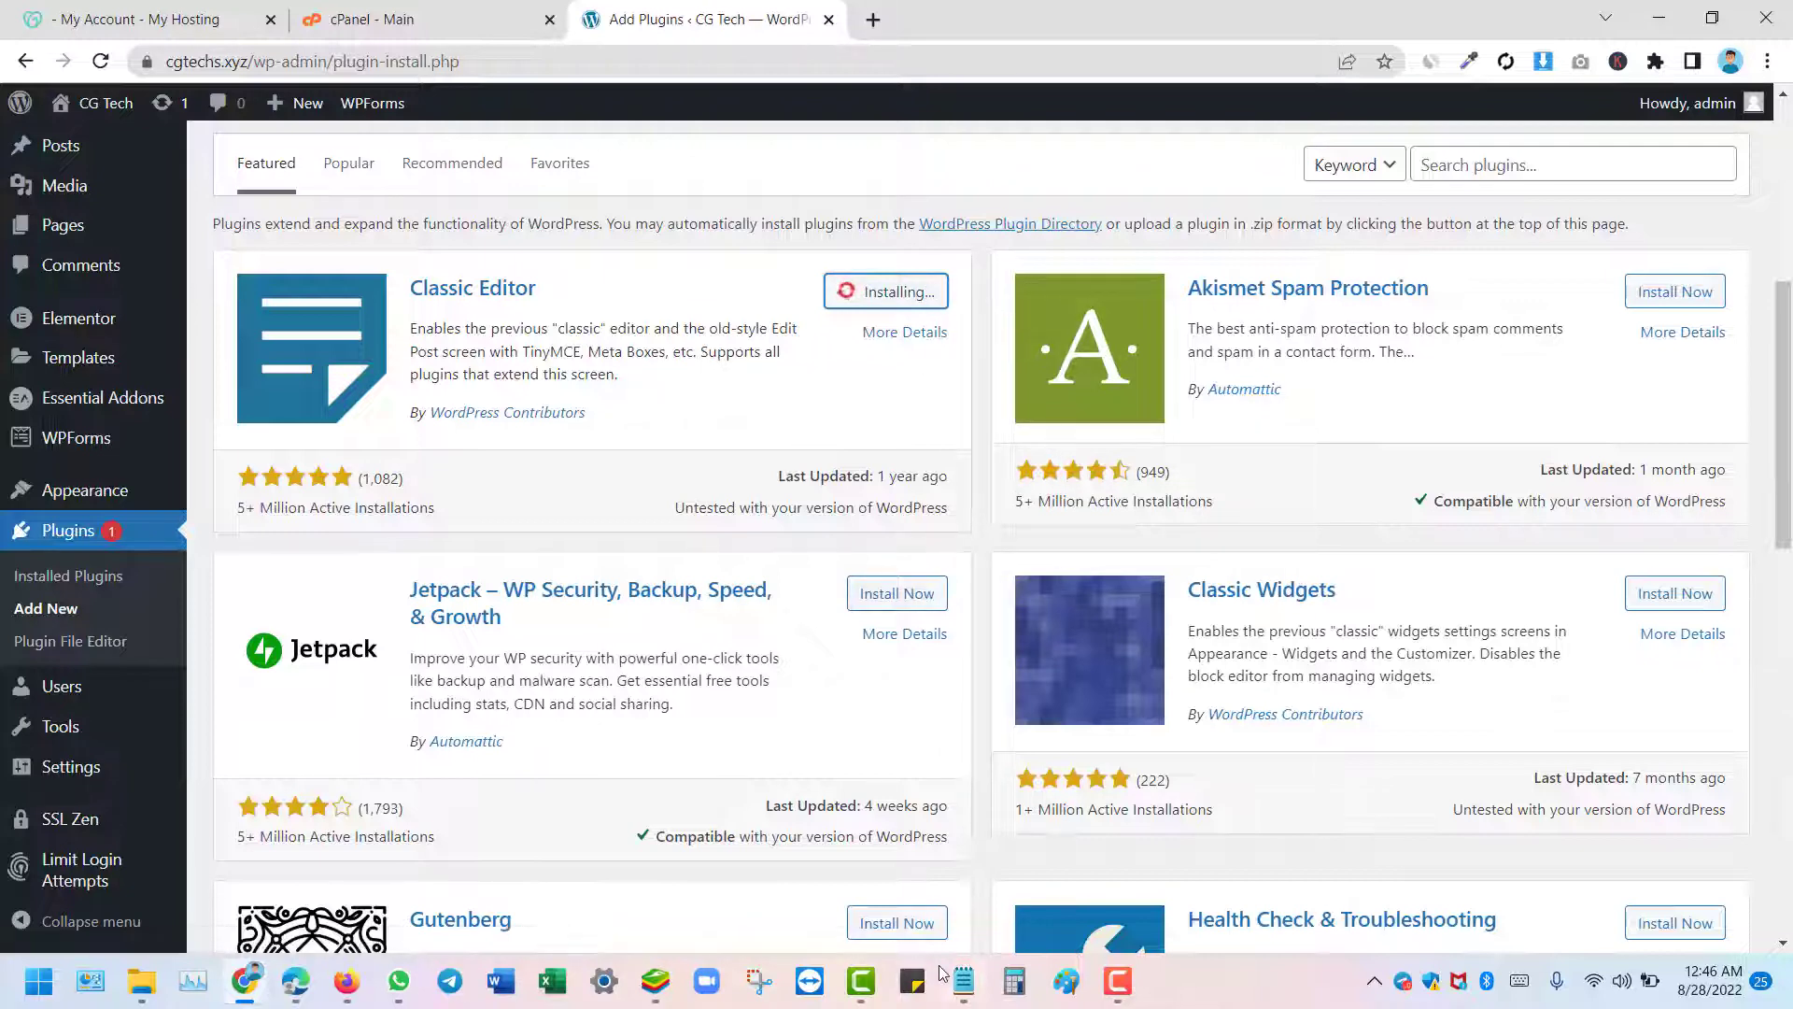
Consult the Notepad plugin list and try searching the plugin directory for "yoest seo", "yoest" and "yost"
click(964, 982)
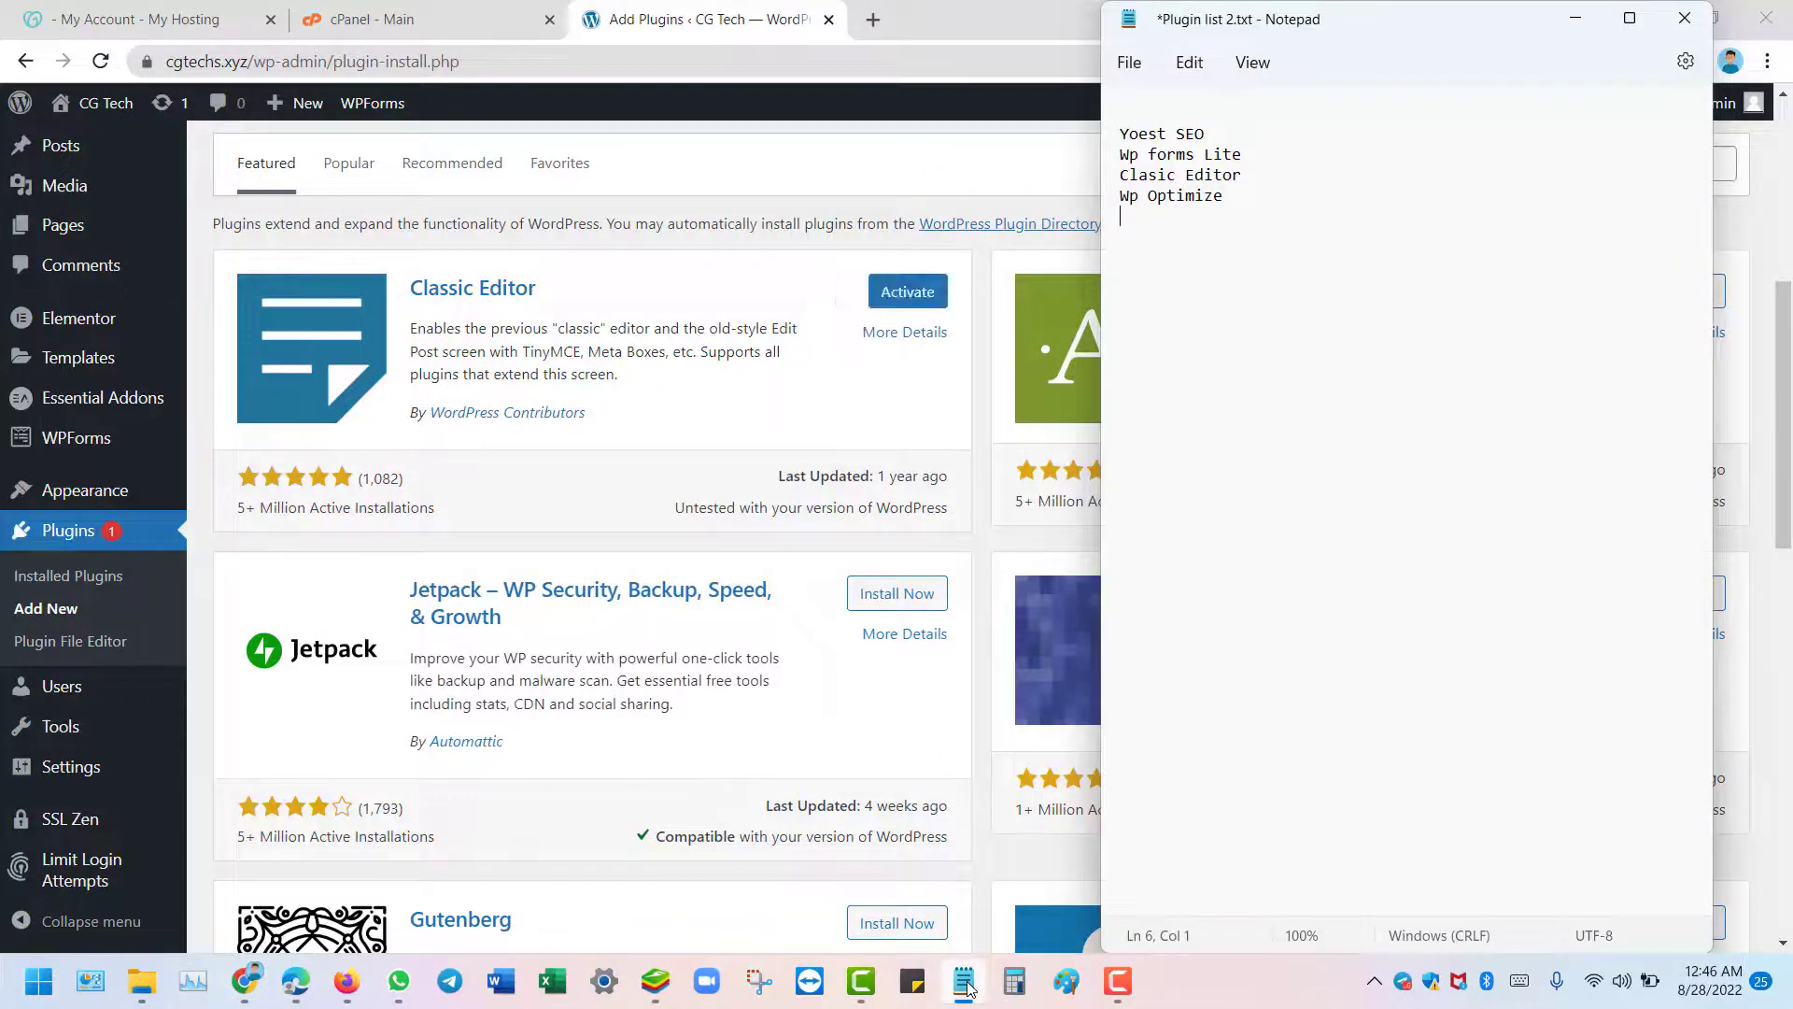
click(966, 982)
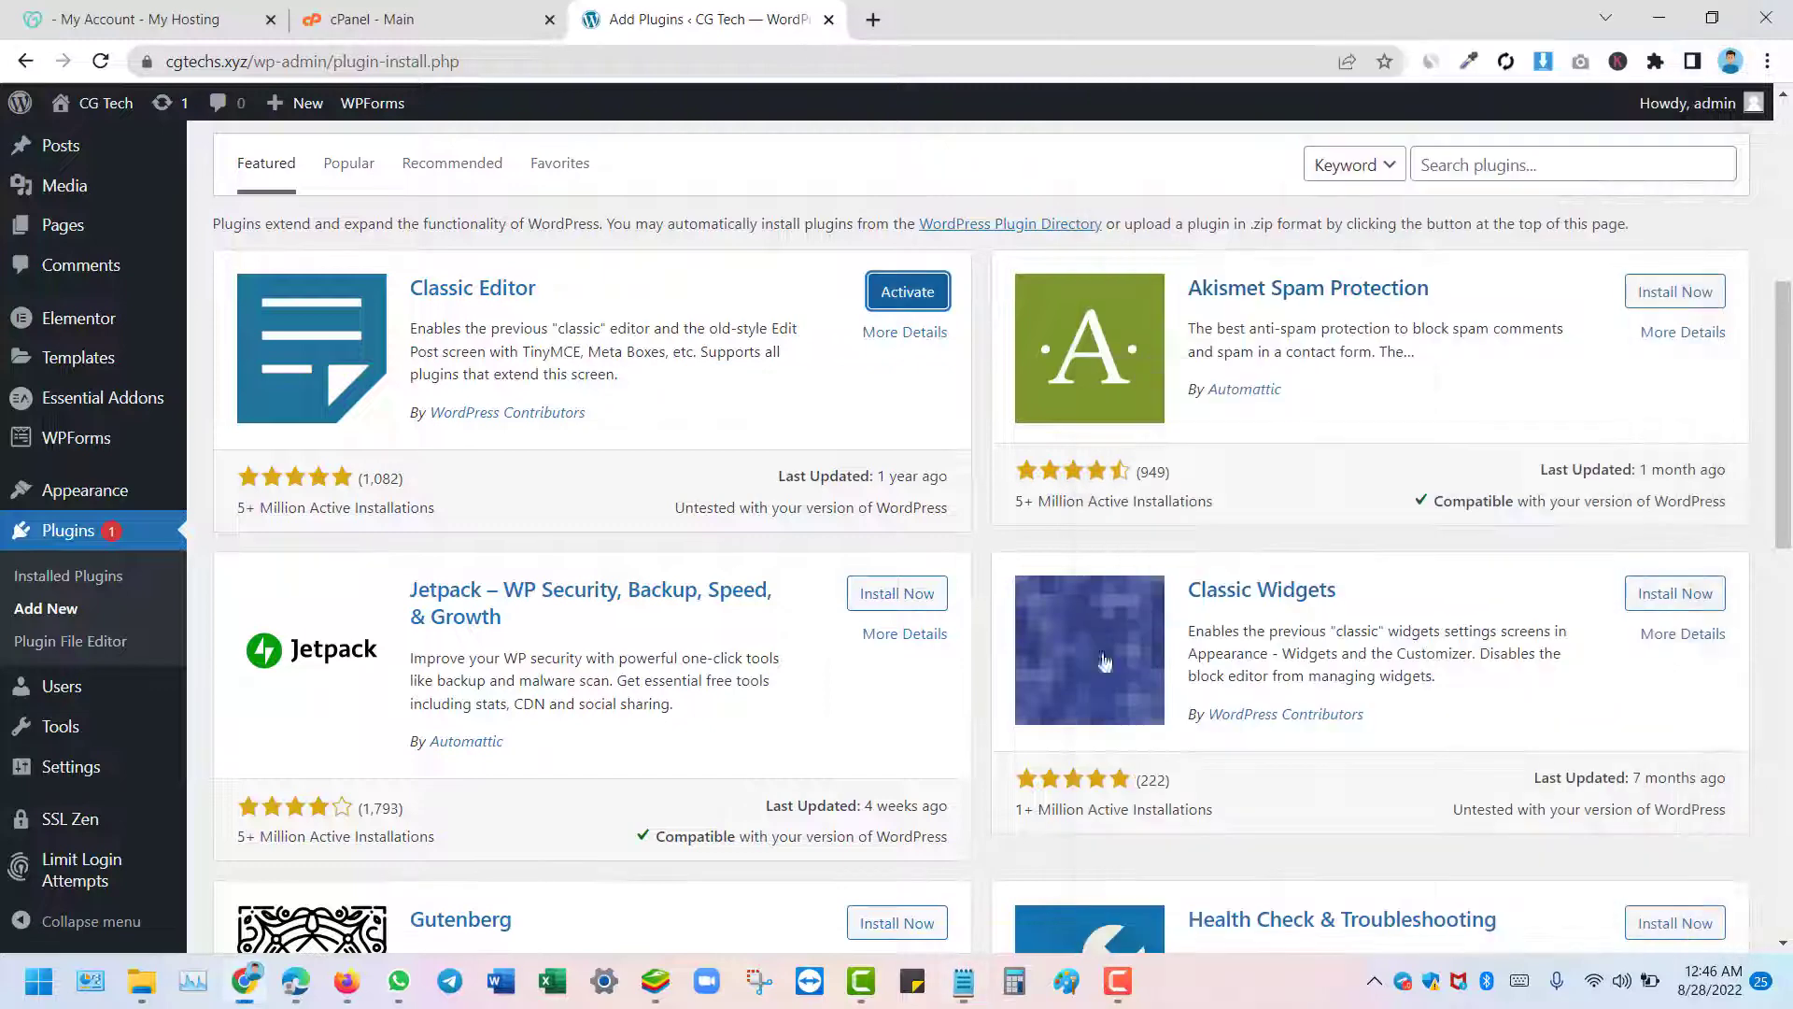
click(1435, 164)
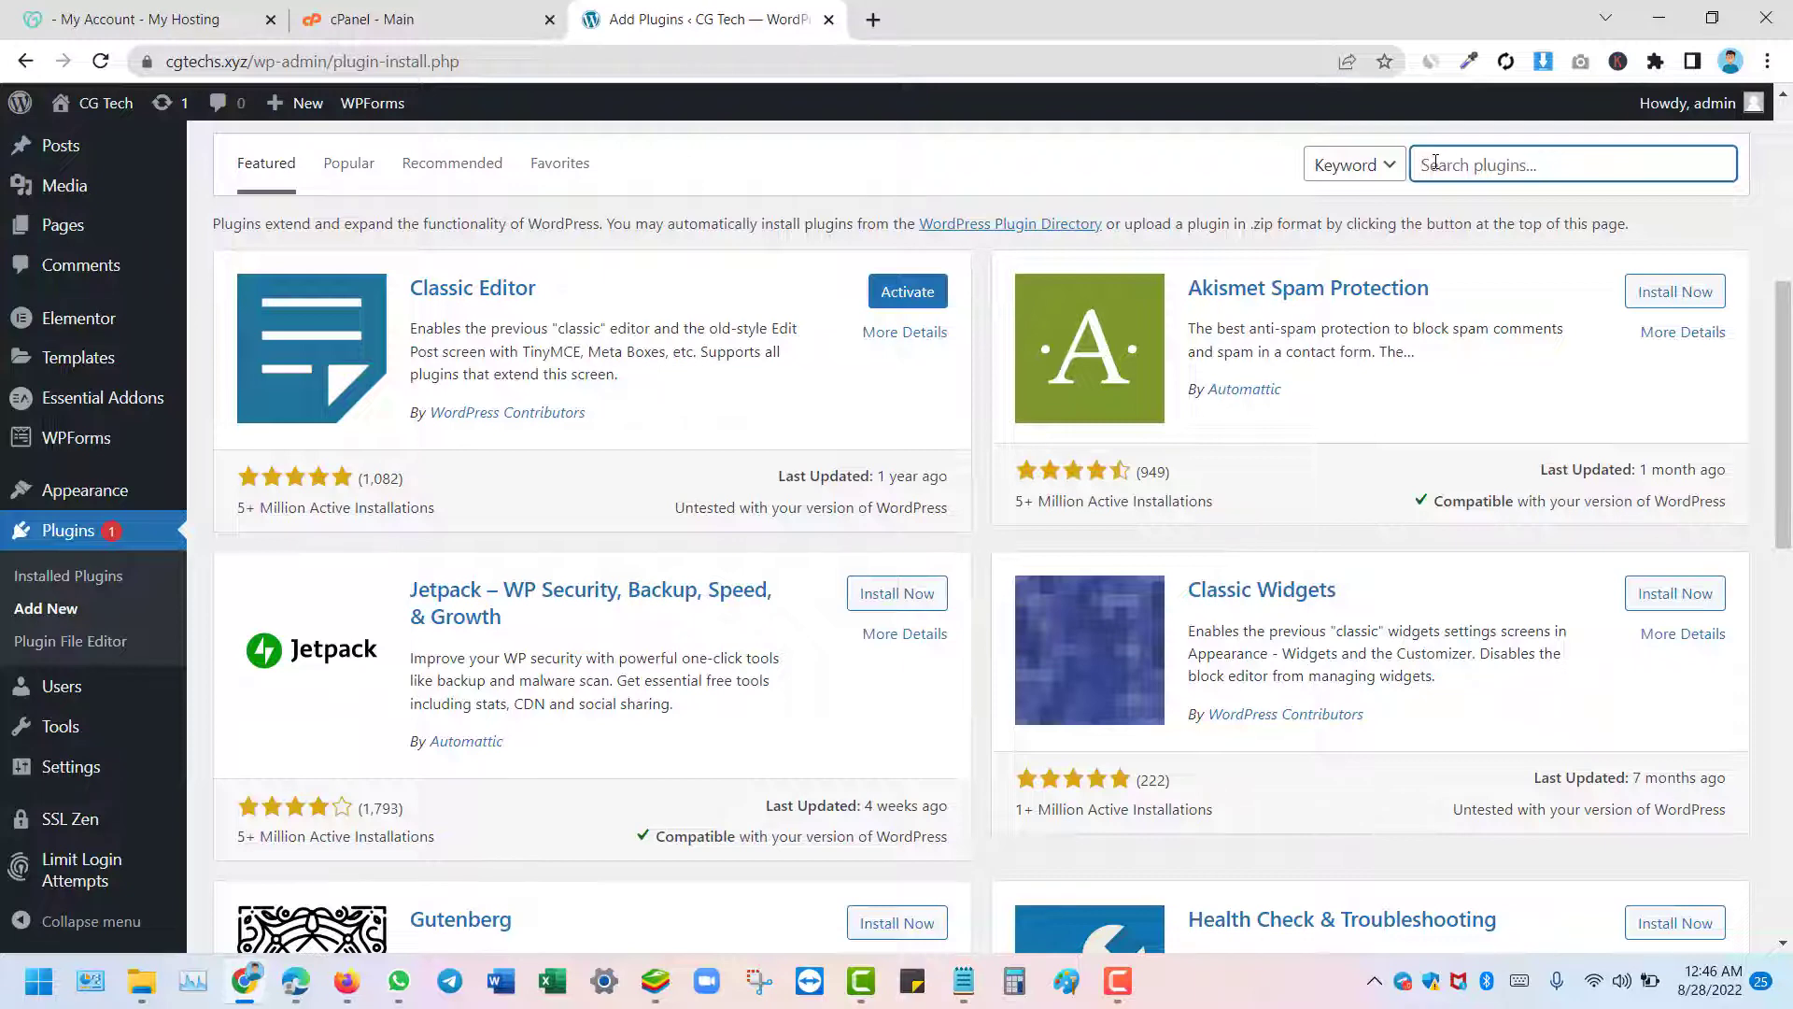
text(yo)
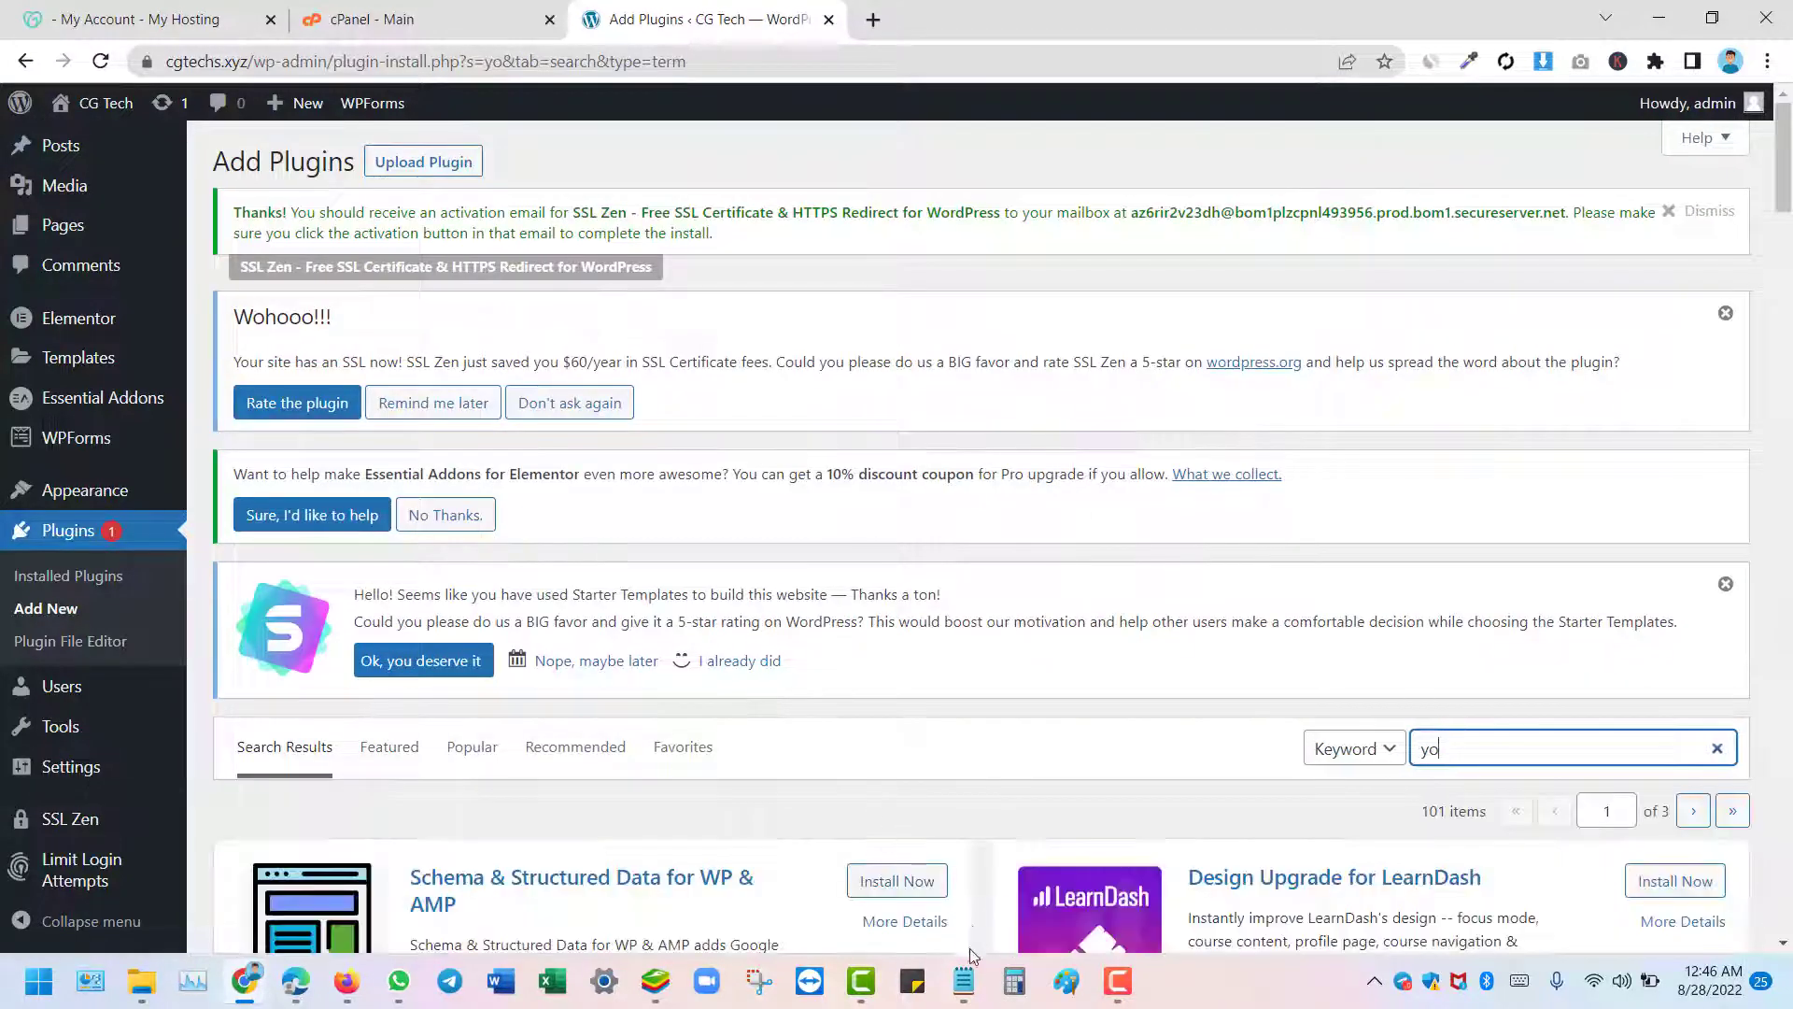
click(964, 982)
click(963, 983)
click(1561, 746)
text(est seo)
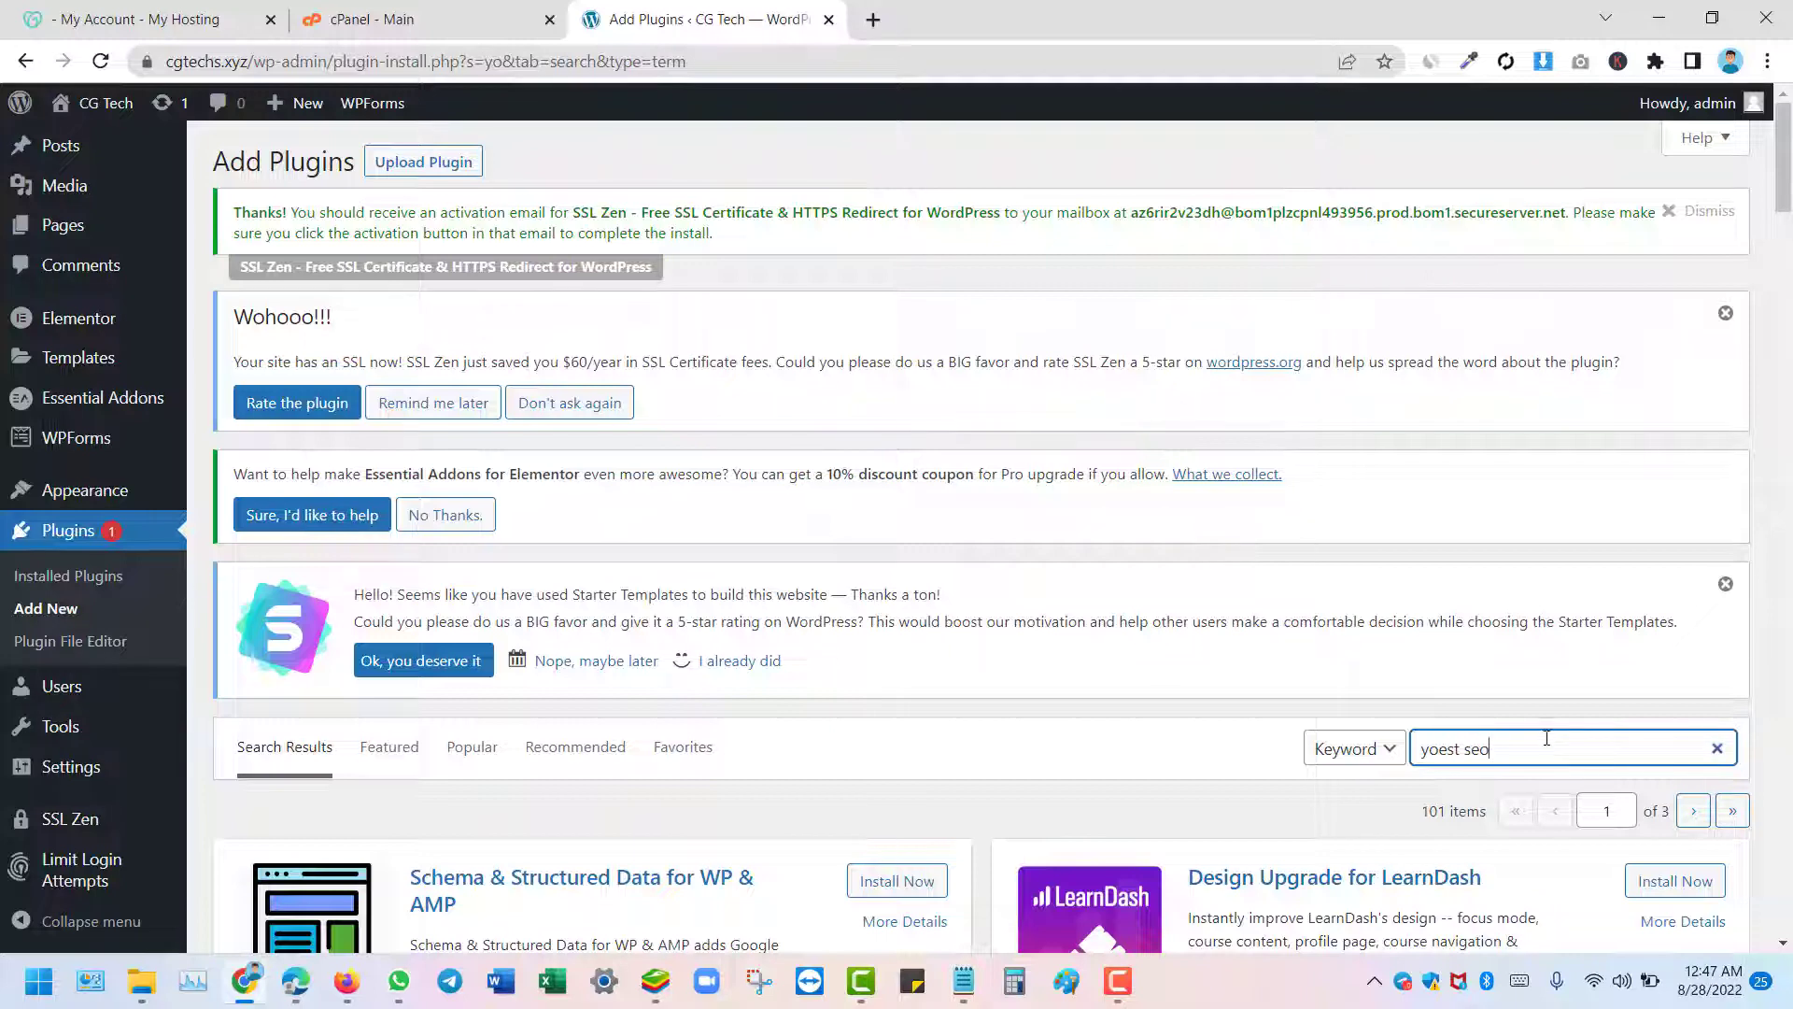
scroll(1318, 636, down, 4)
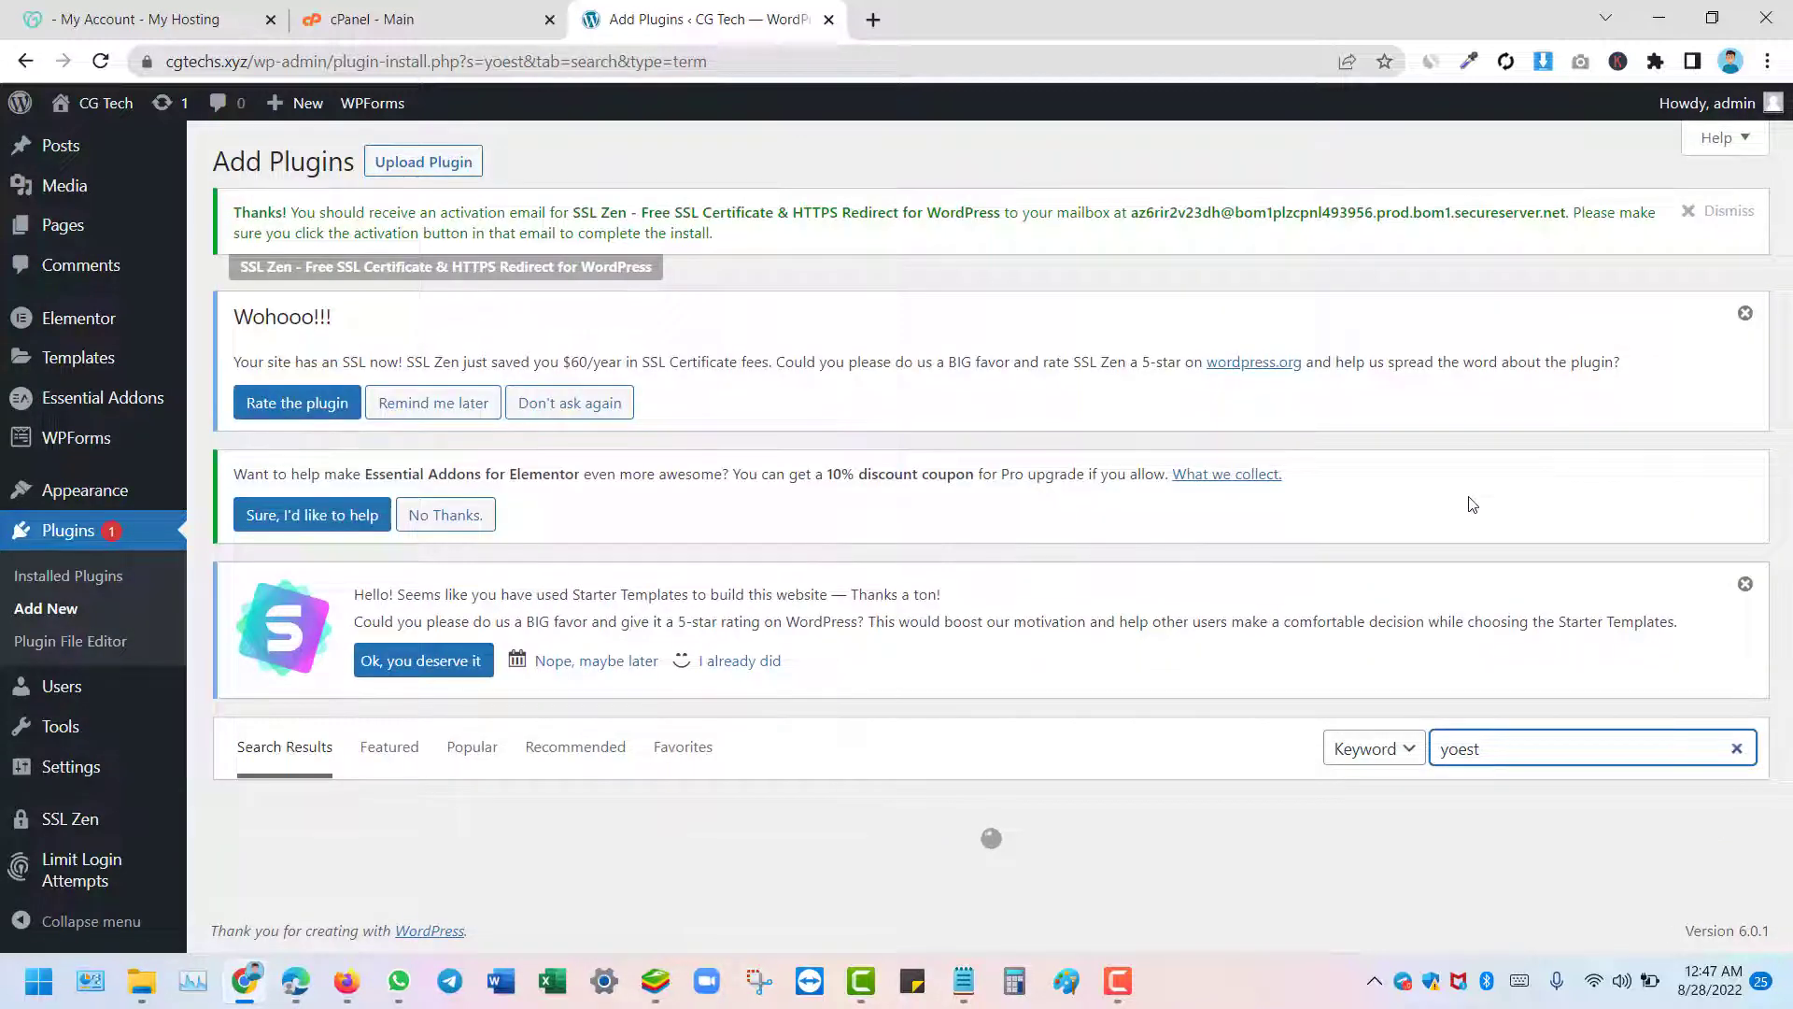
scroll(1432, 514, down, 4)
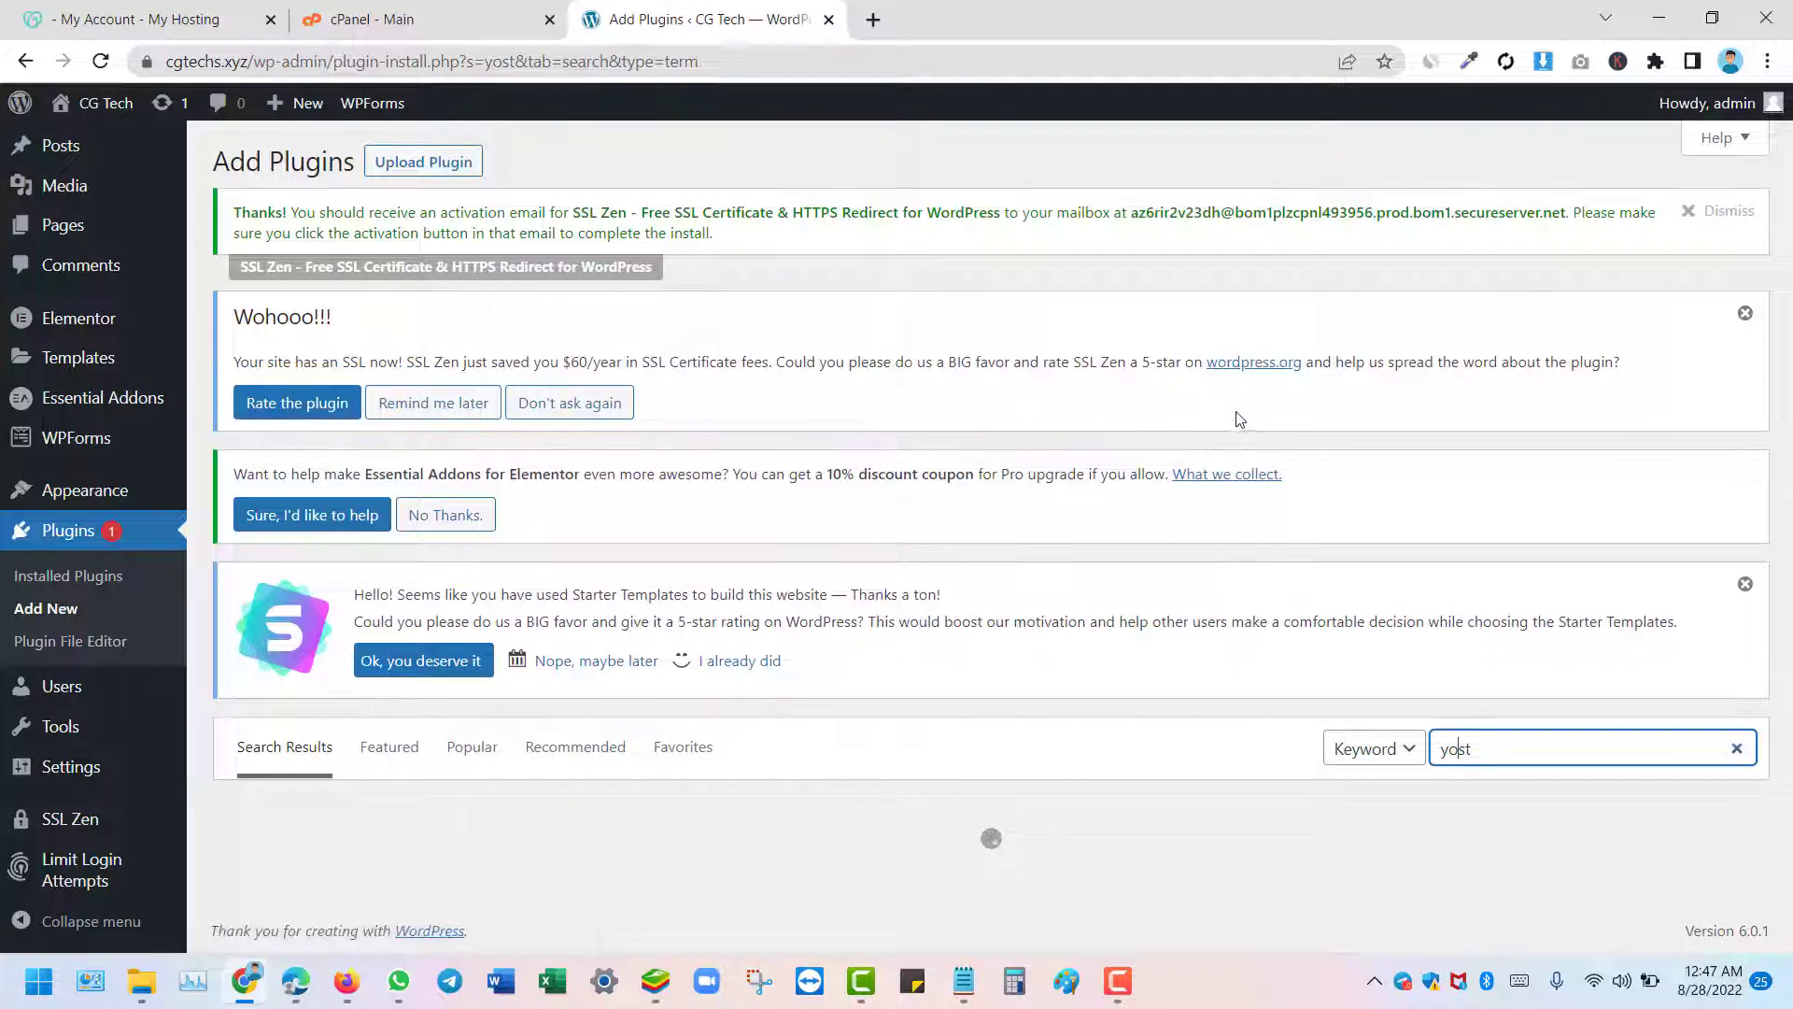
Search Google for "yoast seo" in a new tab to check the plugin name's spelling
click(873, 19)
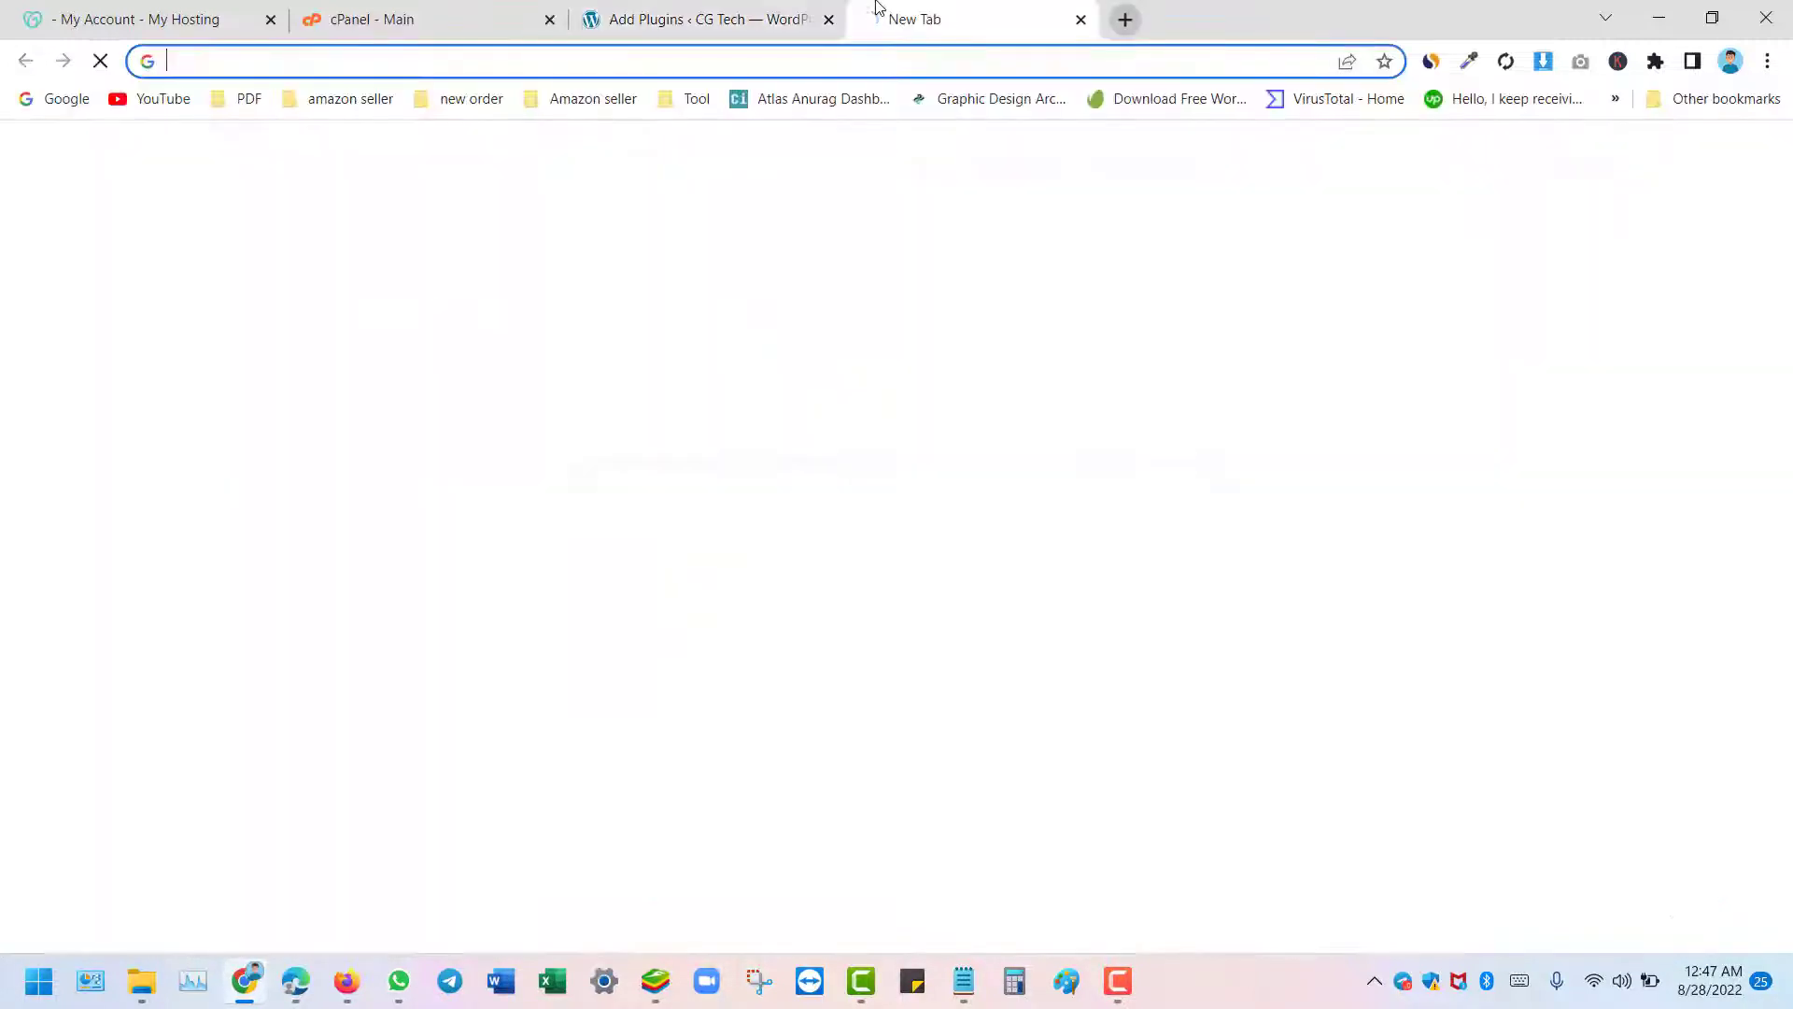
text(go)
key(Return)
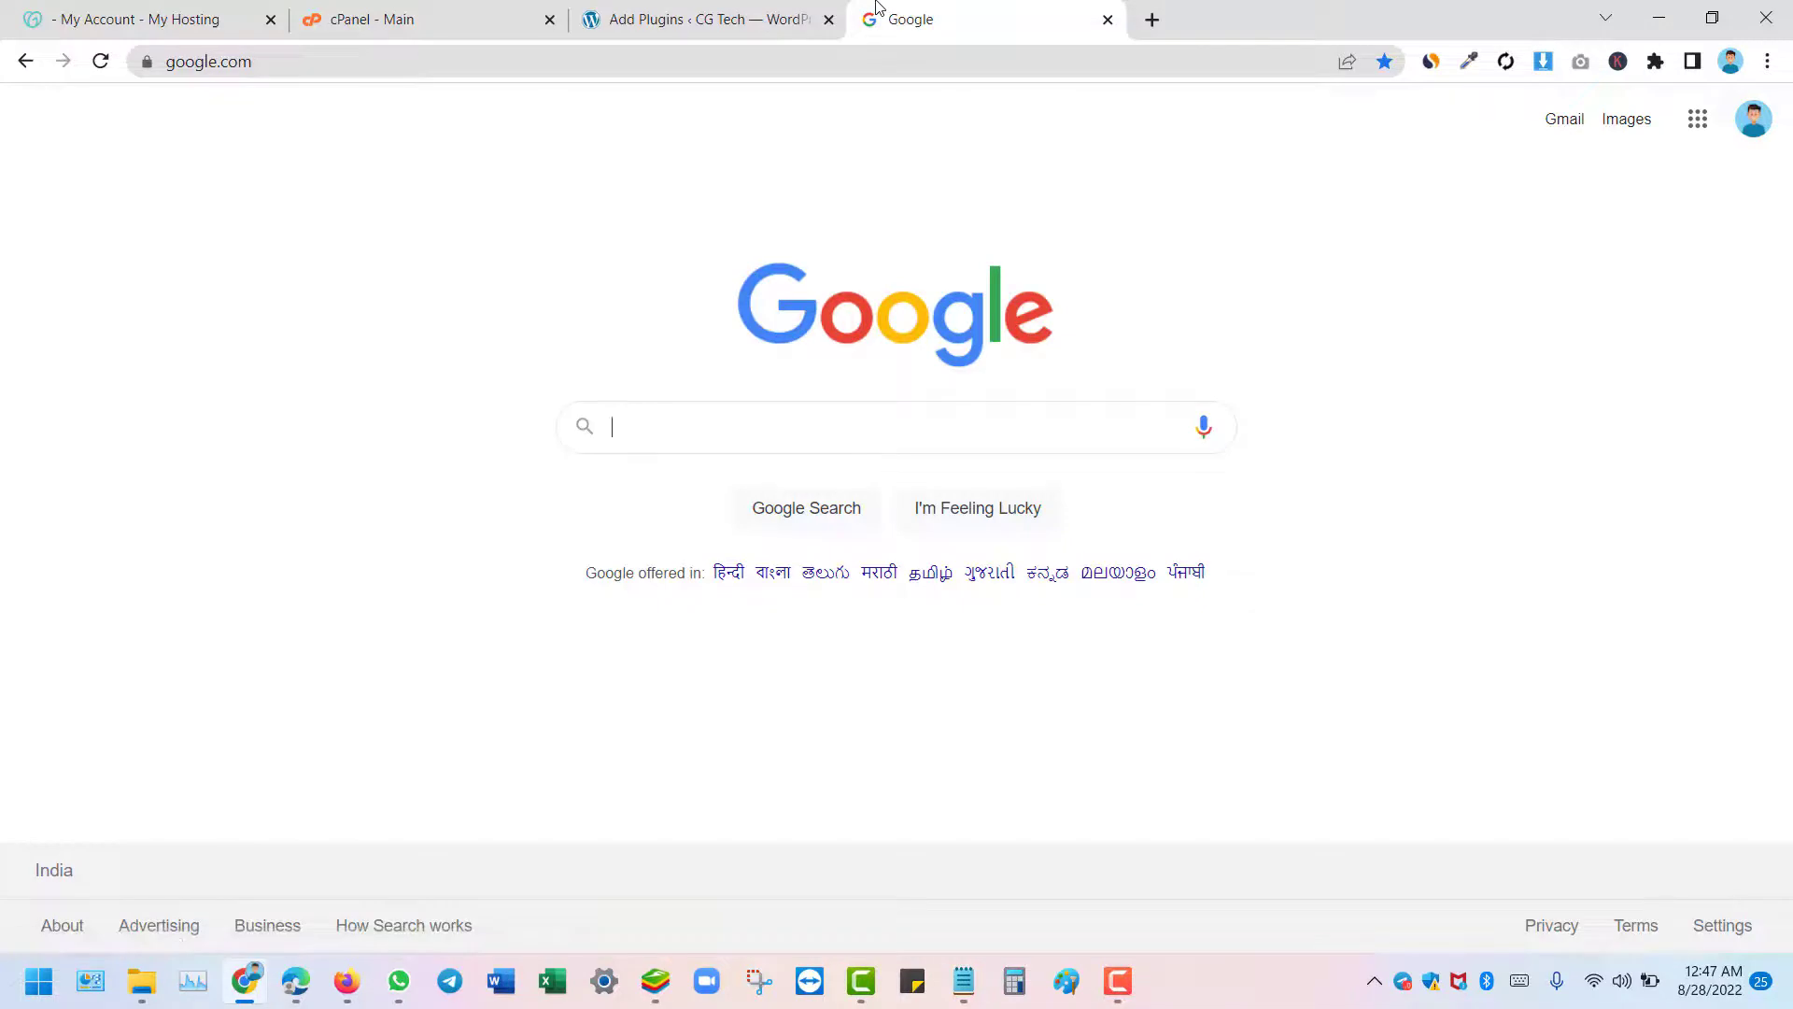
text(yoes)
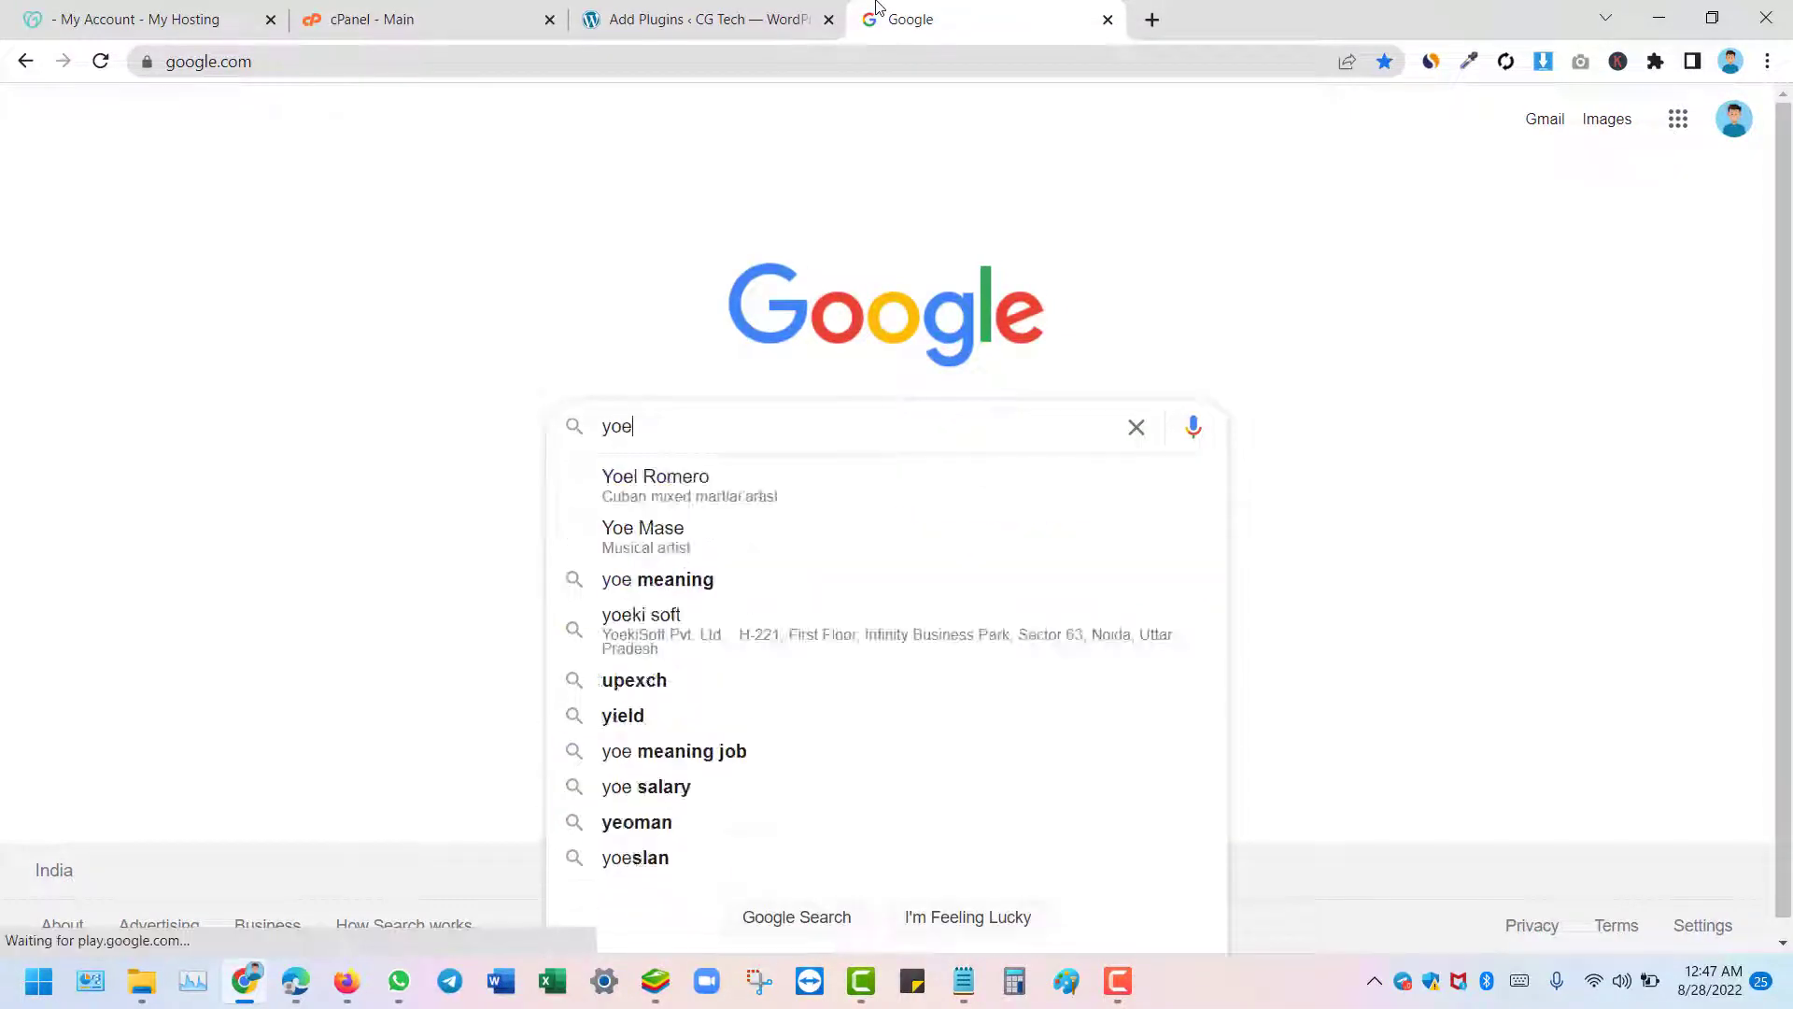
key(BackSpace)
key(BackSpace)
text(ast seo)
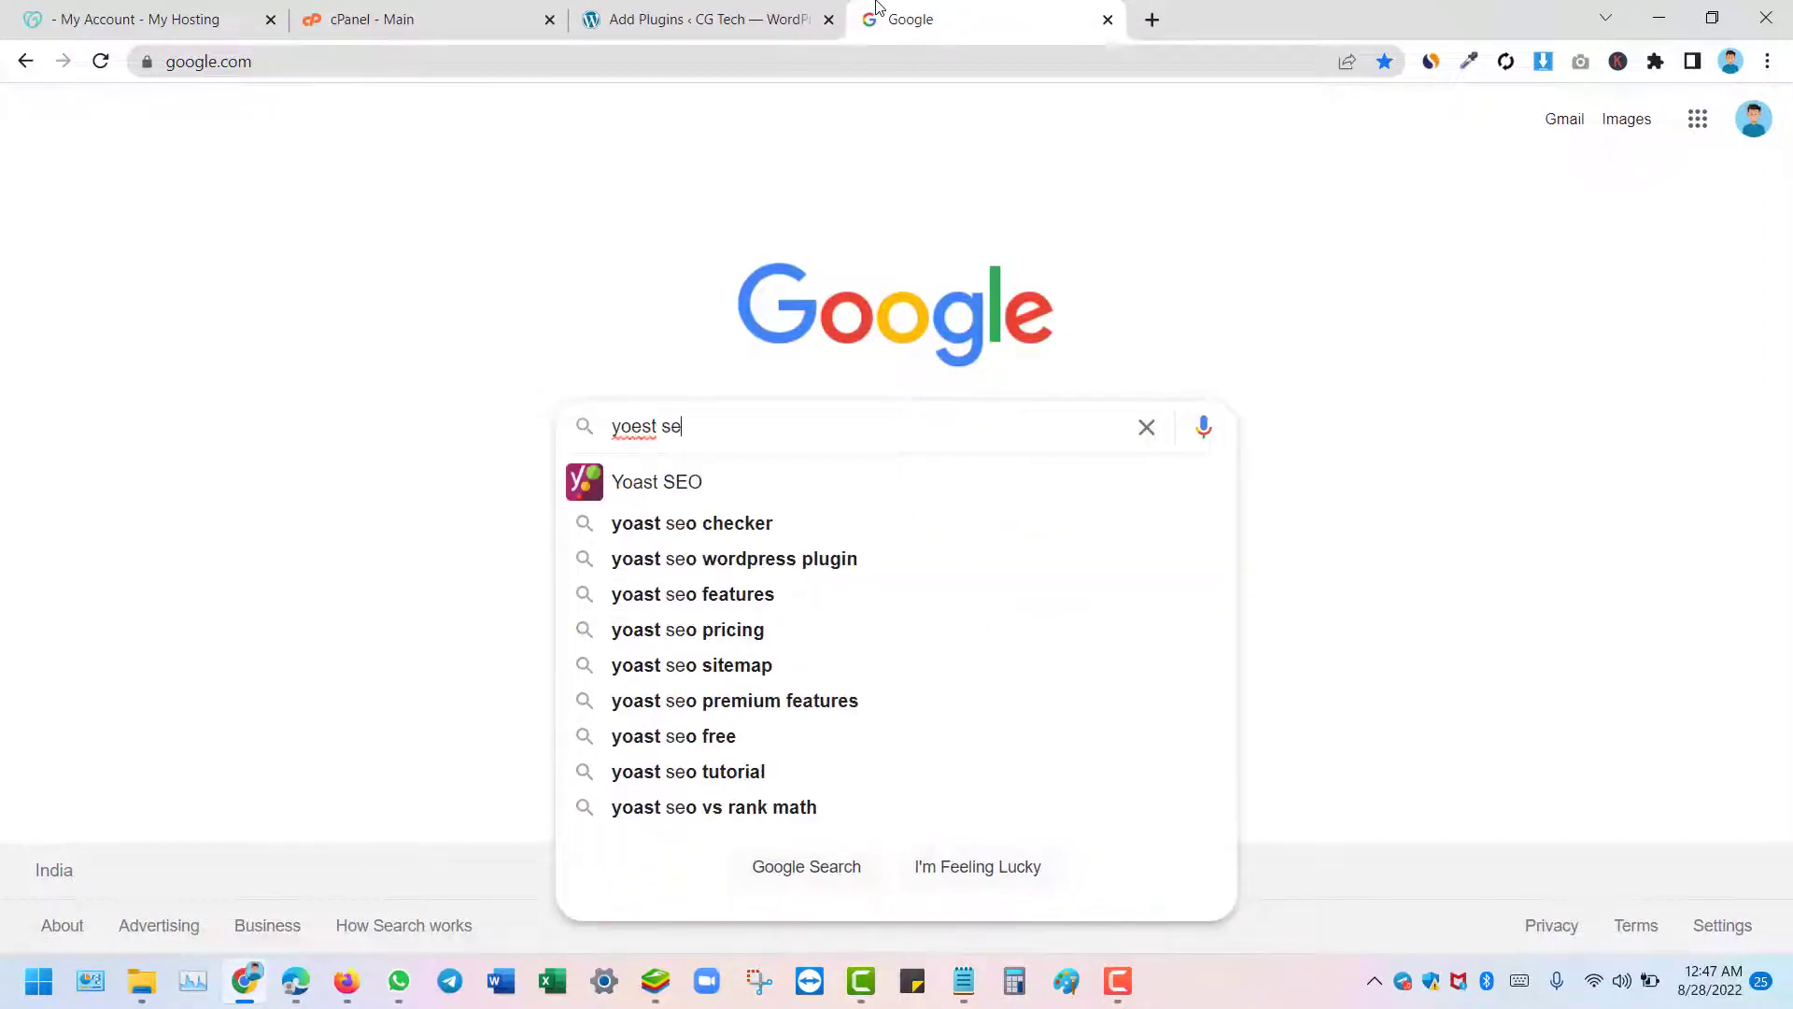
key(Return)
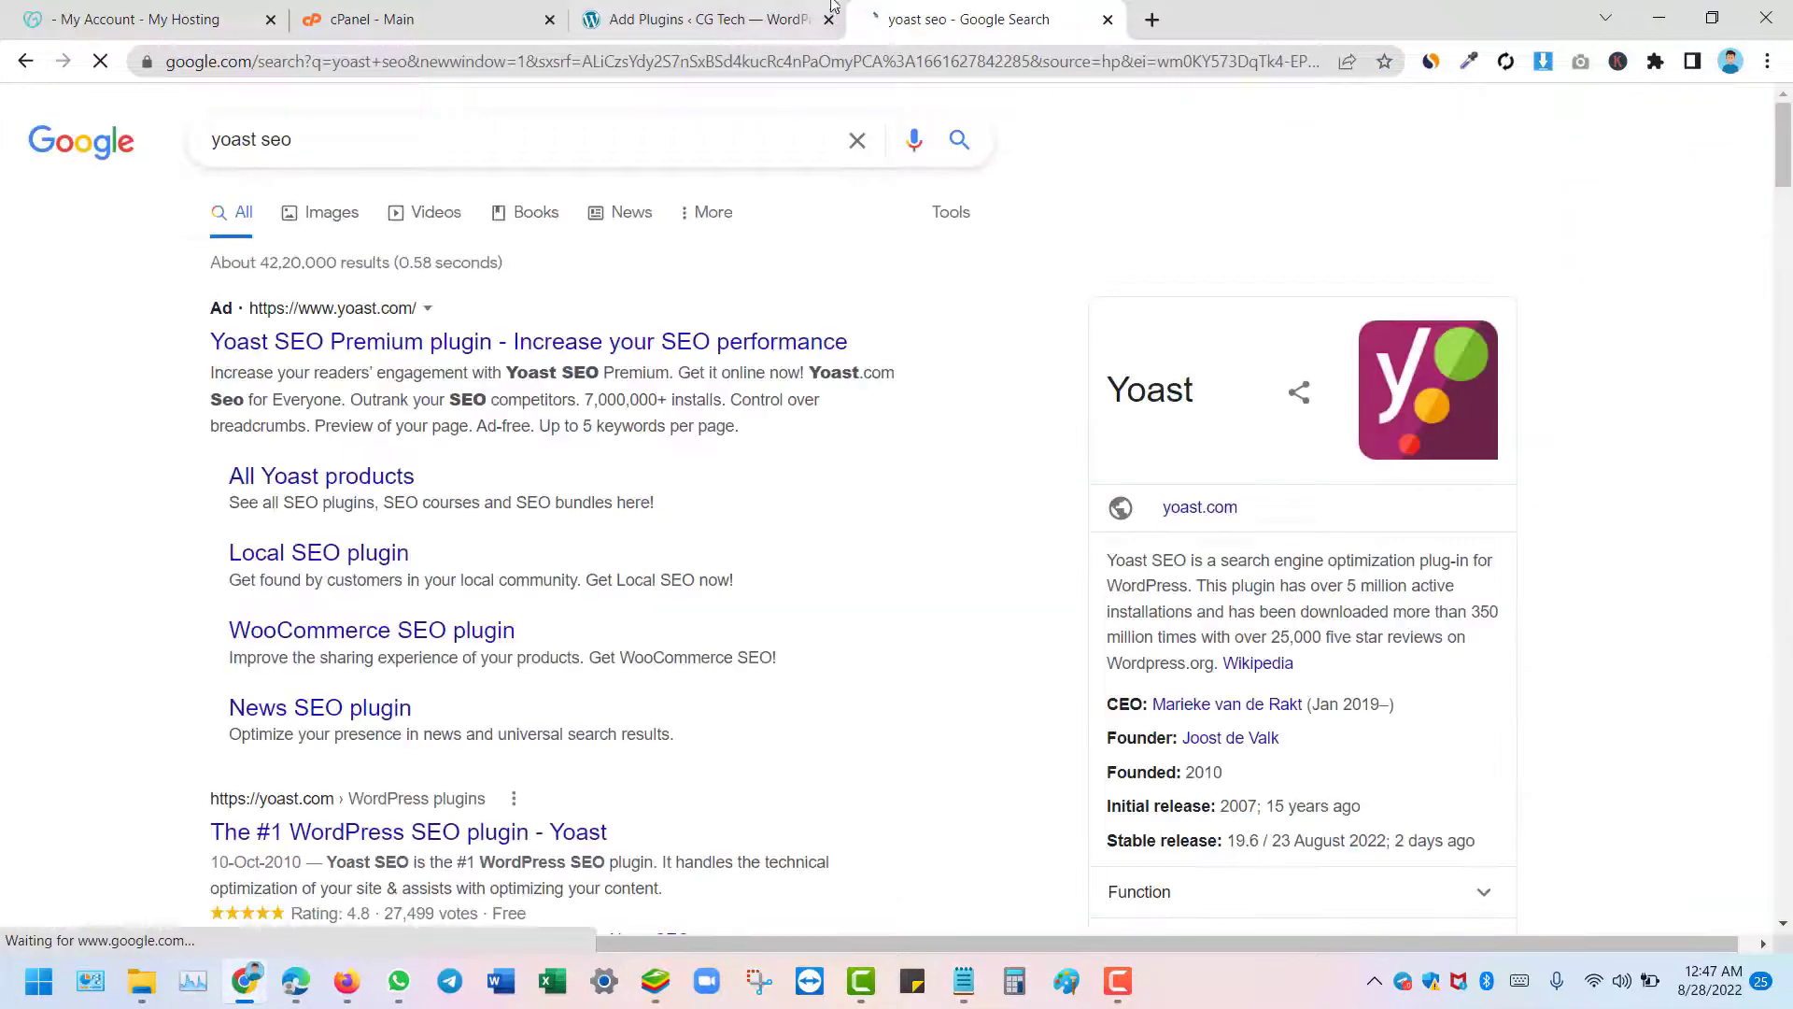
Return to the Add Plugins page, search for "yoast seo" and install the Yoast SEO plugin
click(654, 19)
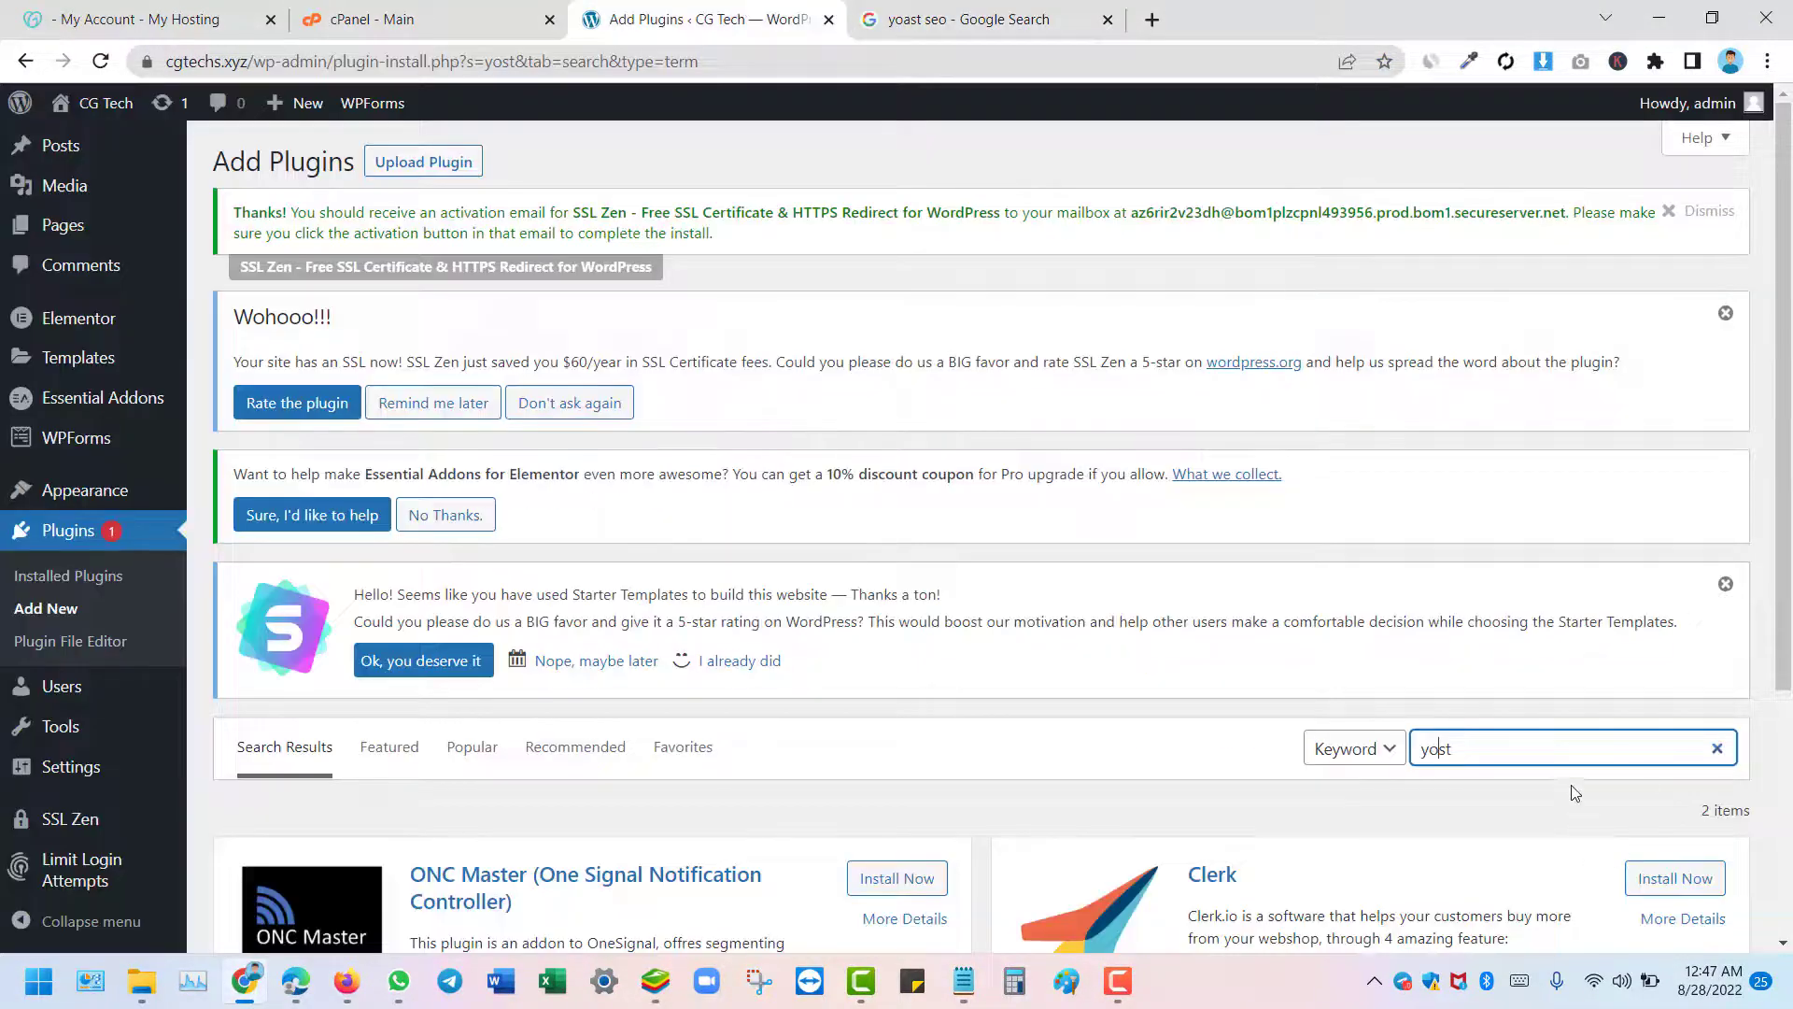
click(1516, 750)
key(BackSpace)
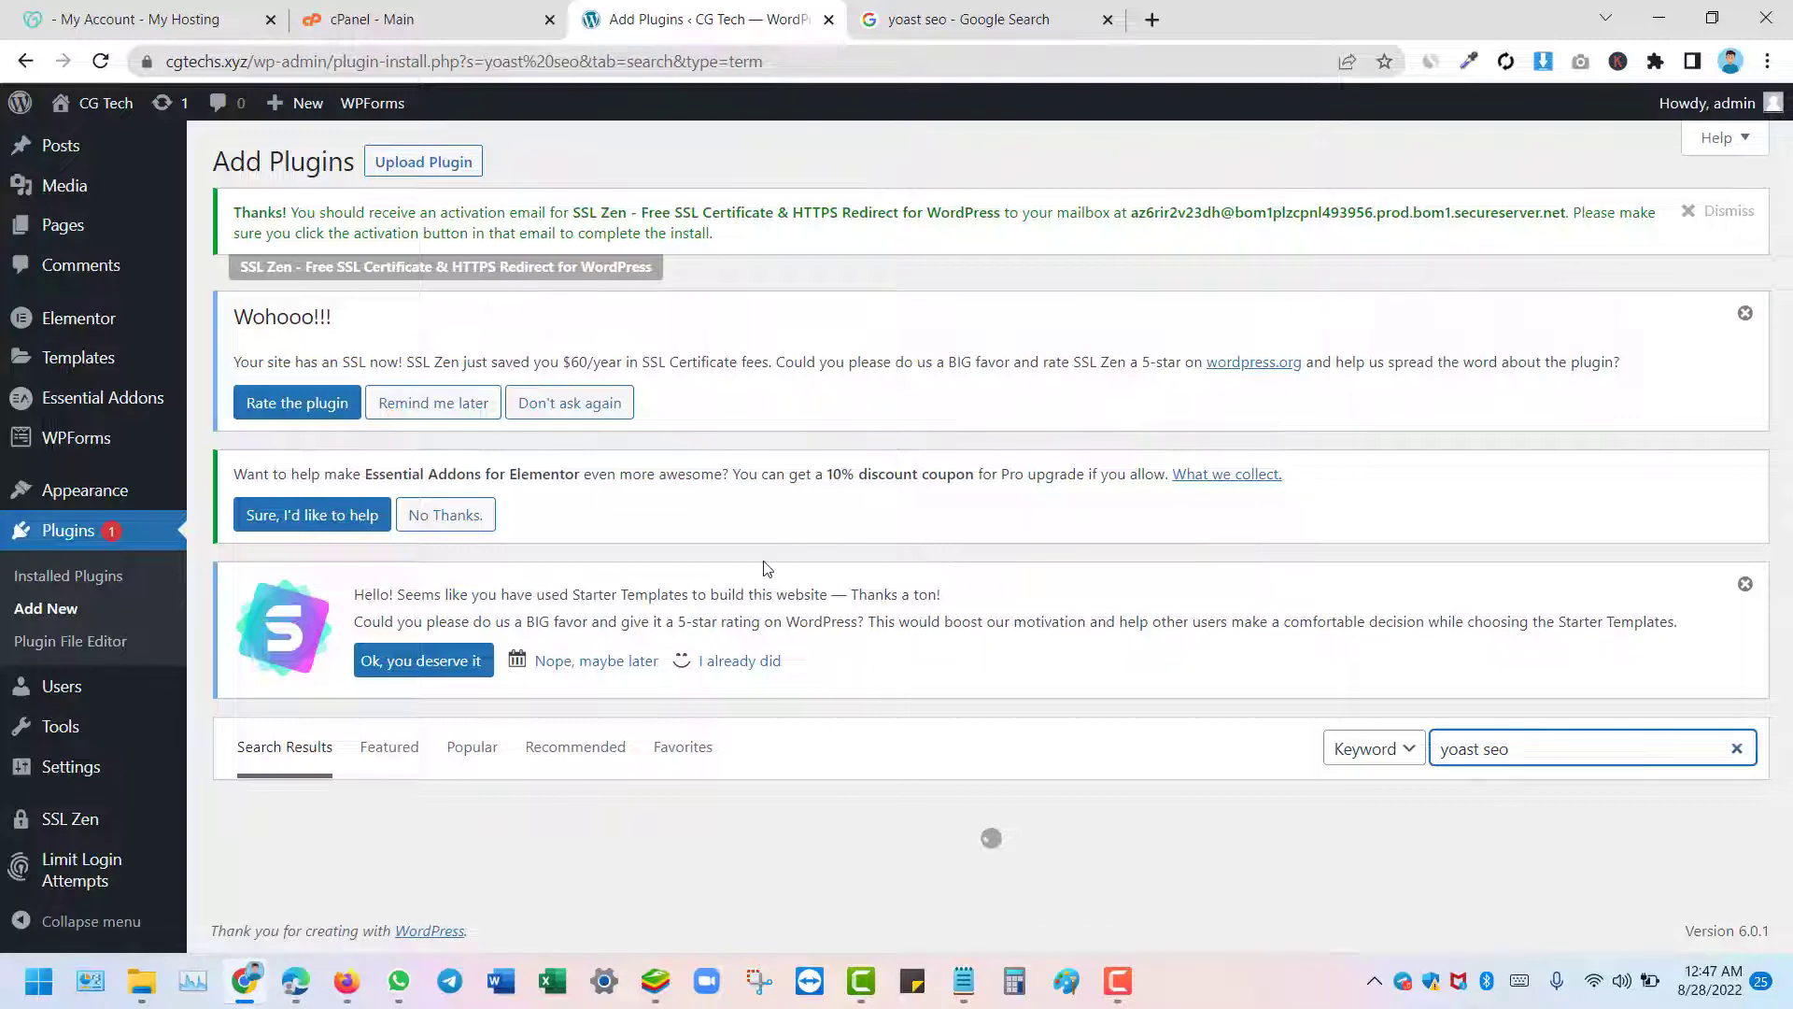
scroll(877, 481, down, 5)
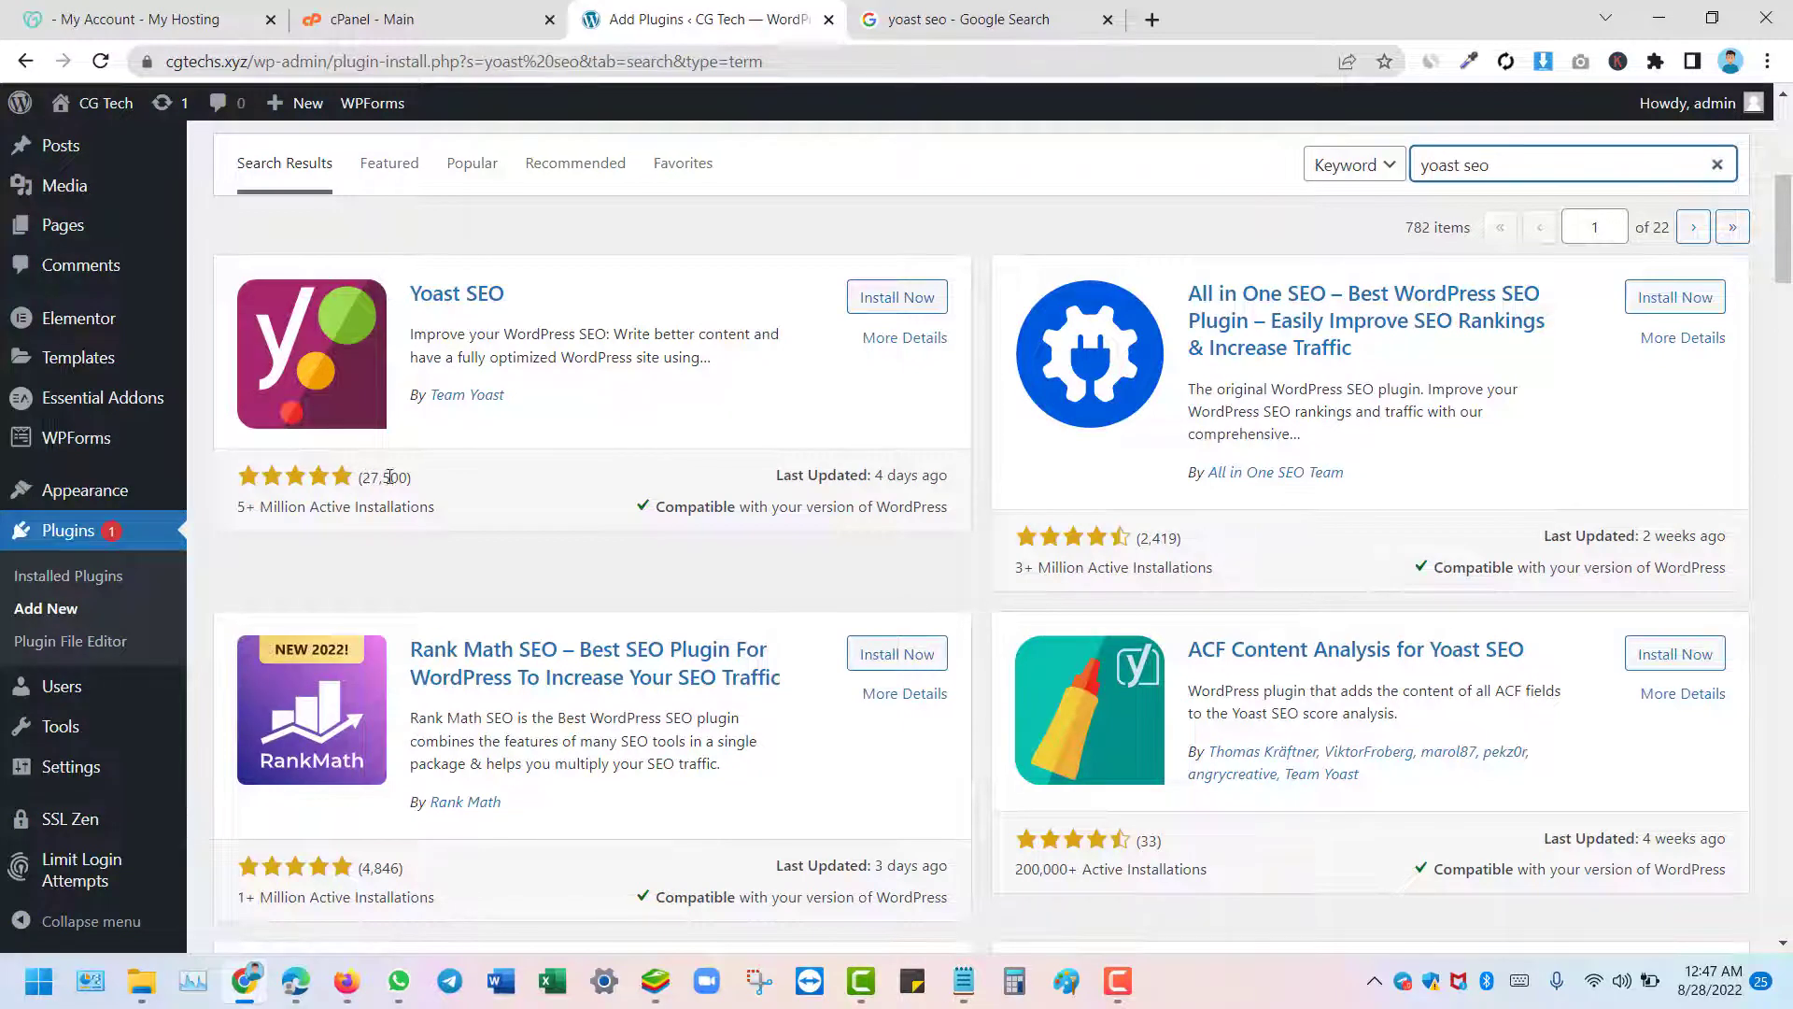
click(901, 297)
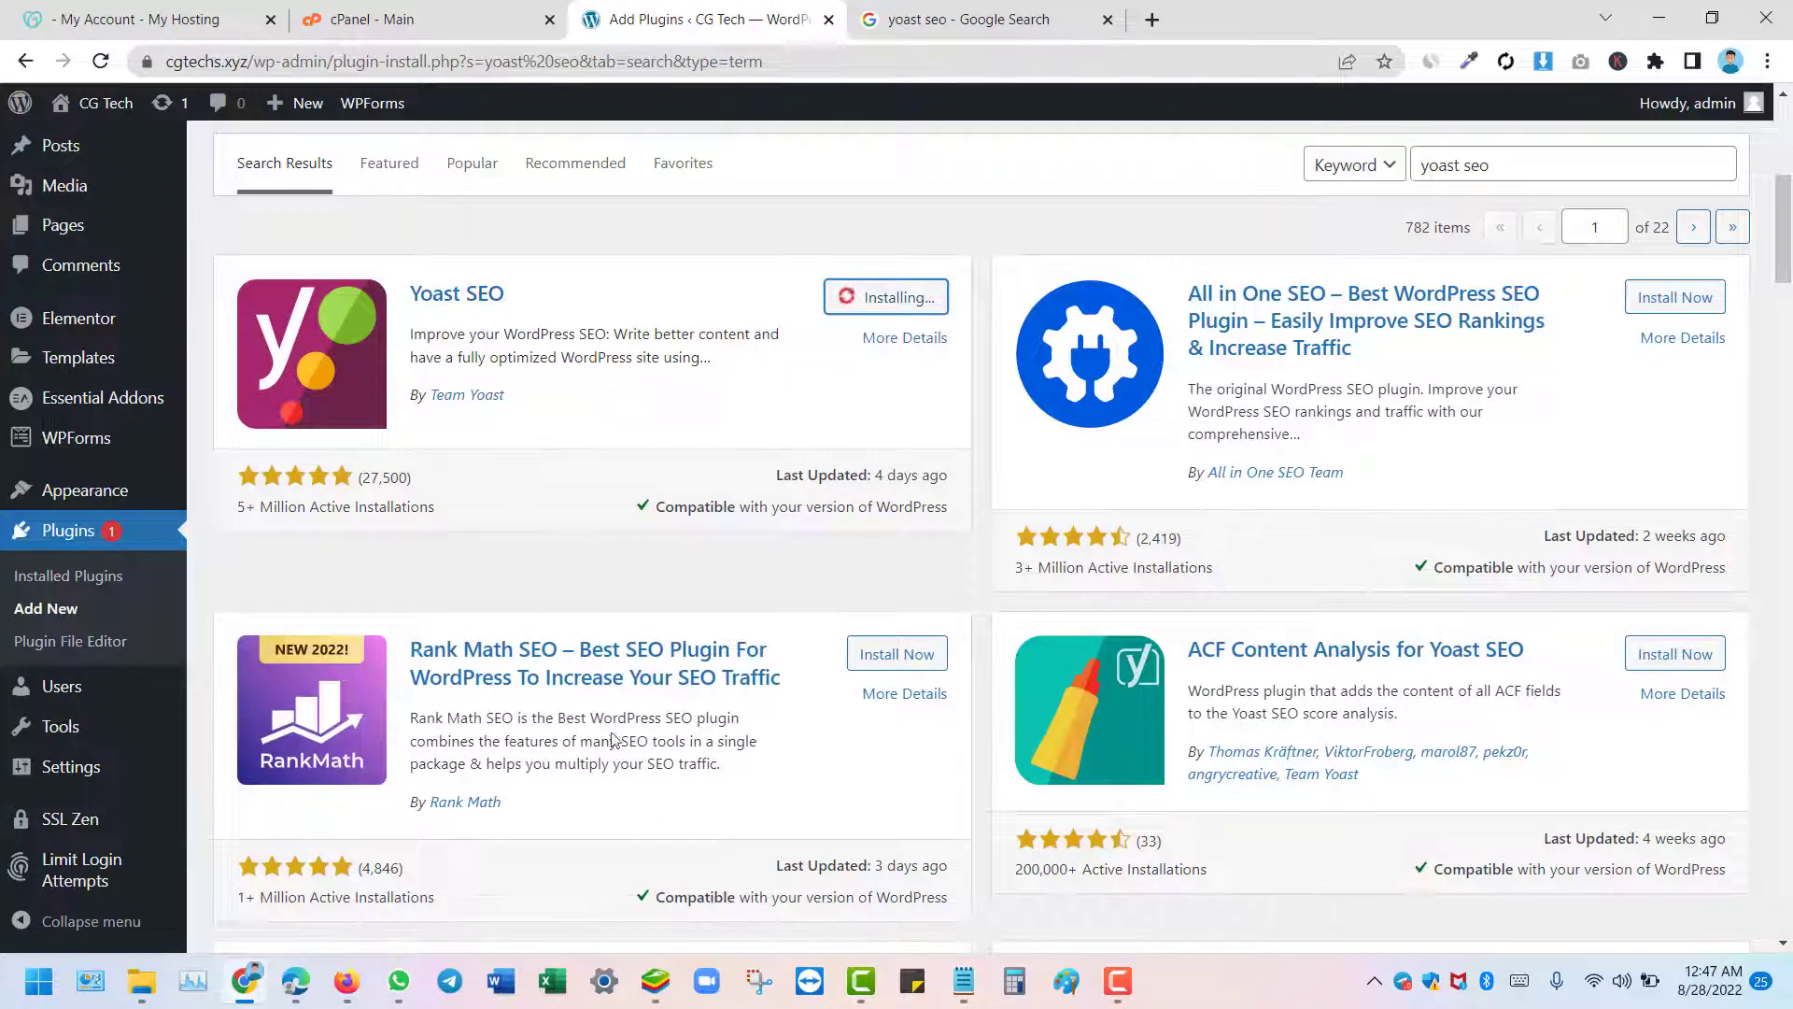
Check the Notepad plugin list, then search the plugin directory for "wp forms lite"
click(962, 999)
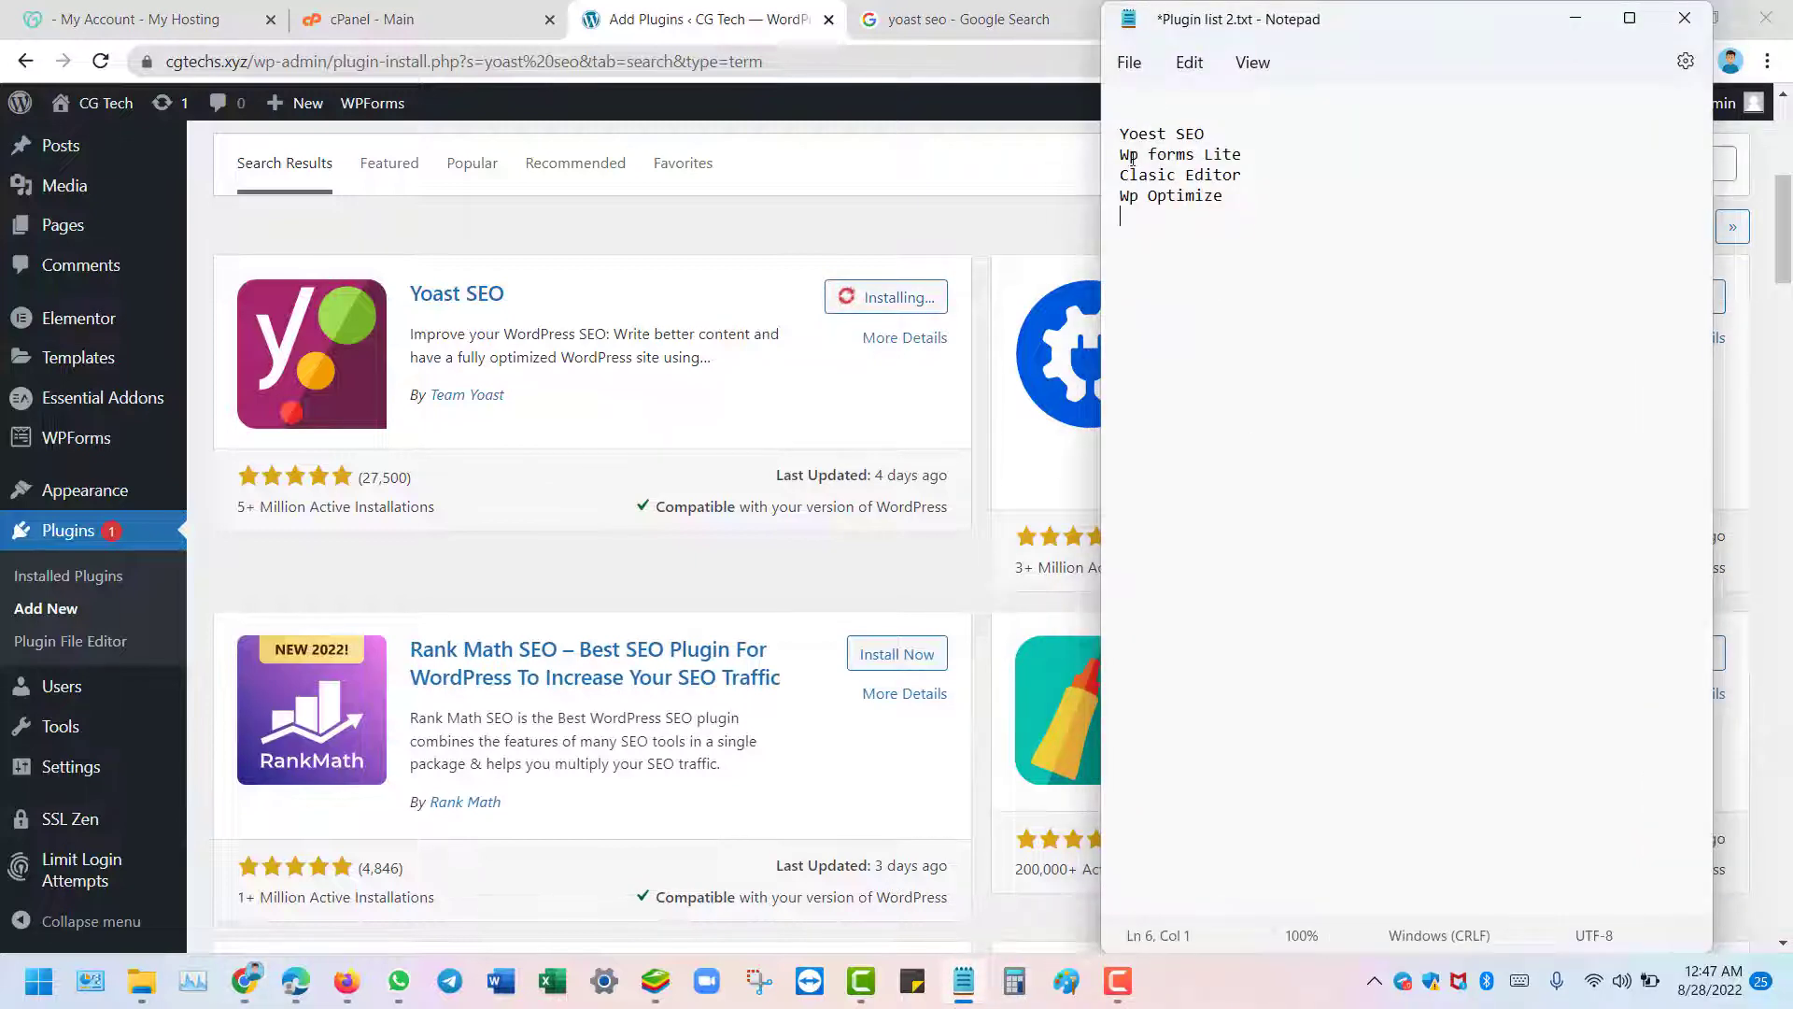
click(1575, 18)
click(1542, 169)
double_click(1542, 169)
key(ctrl+a)
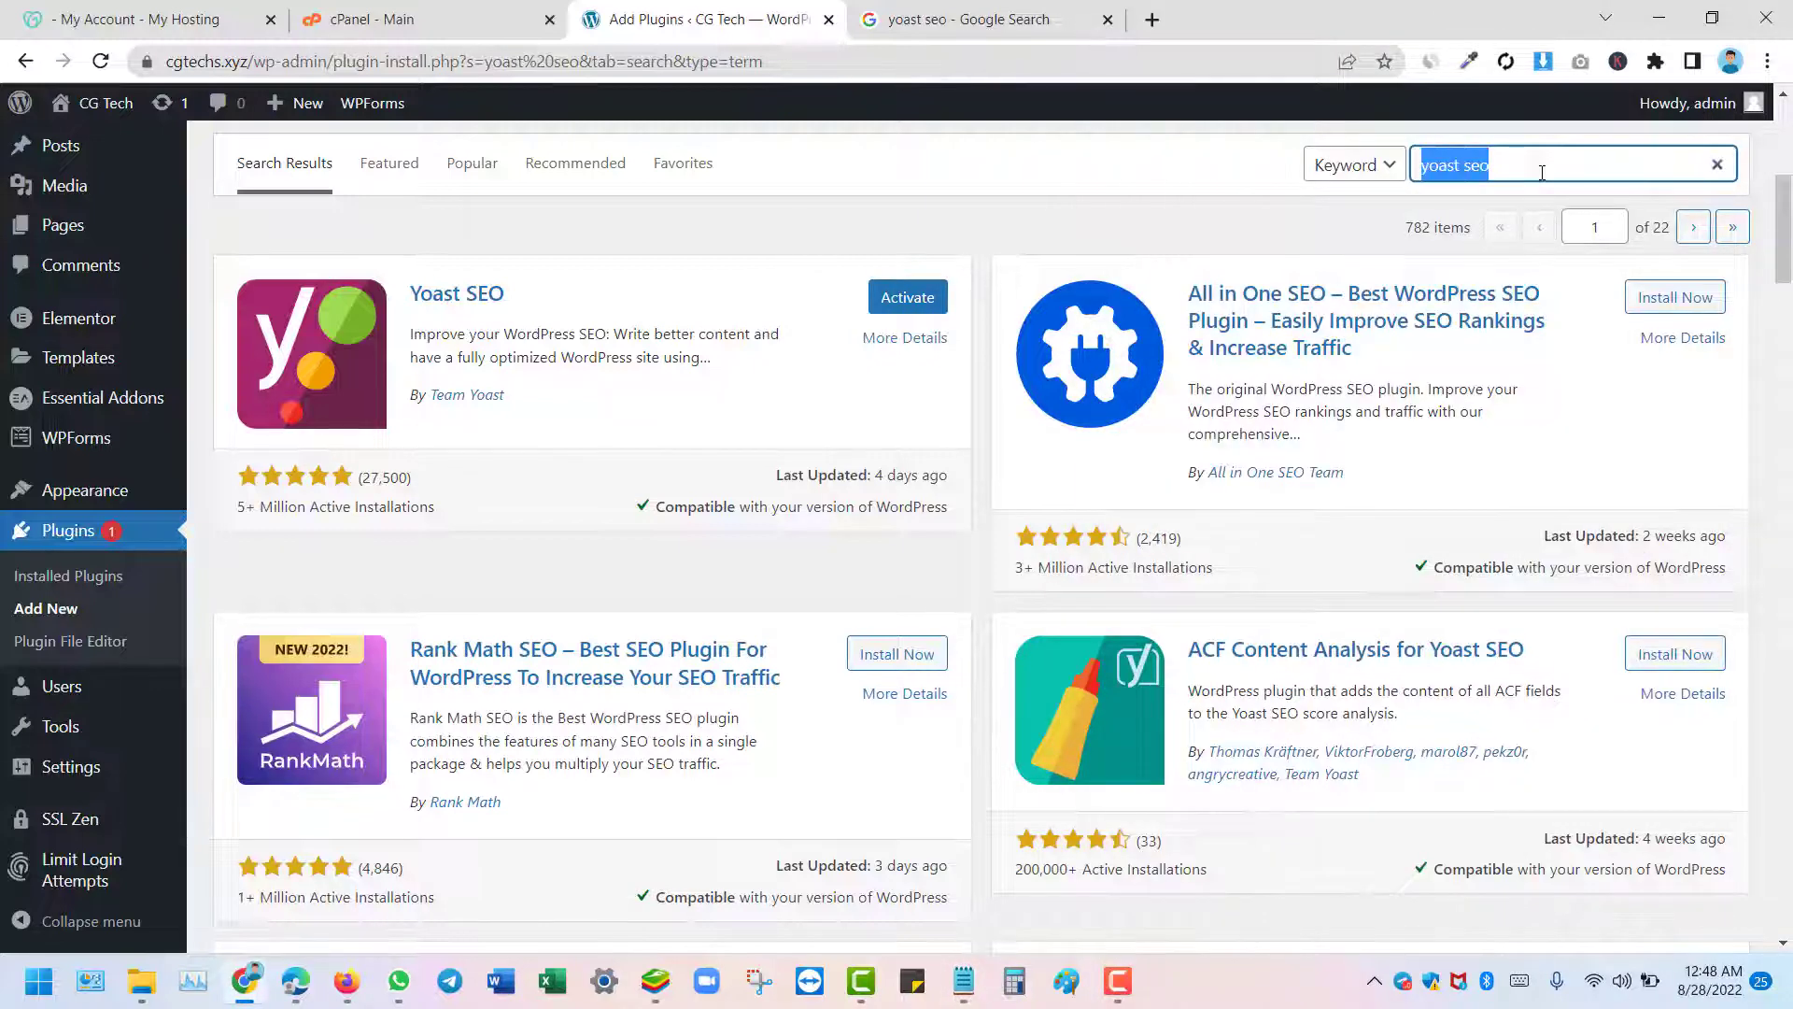
text(wp fo)
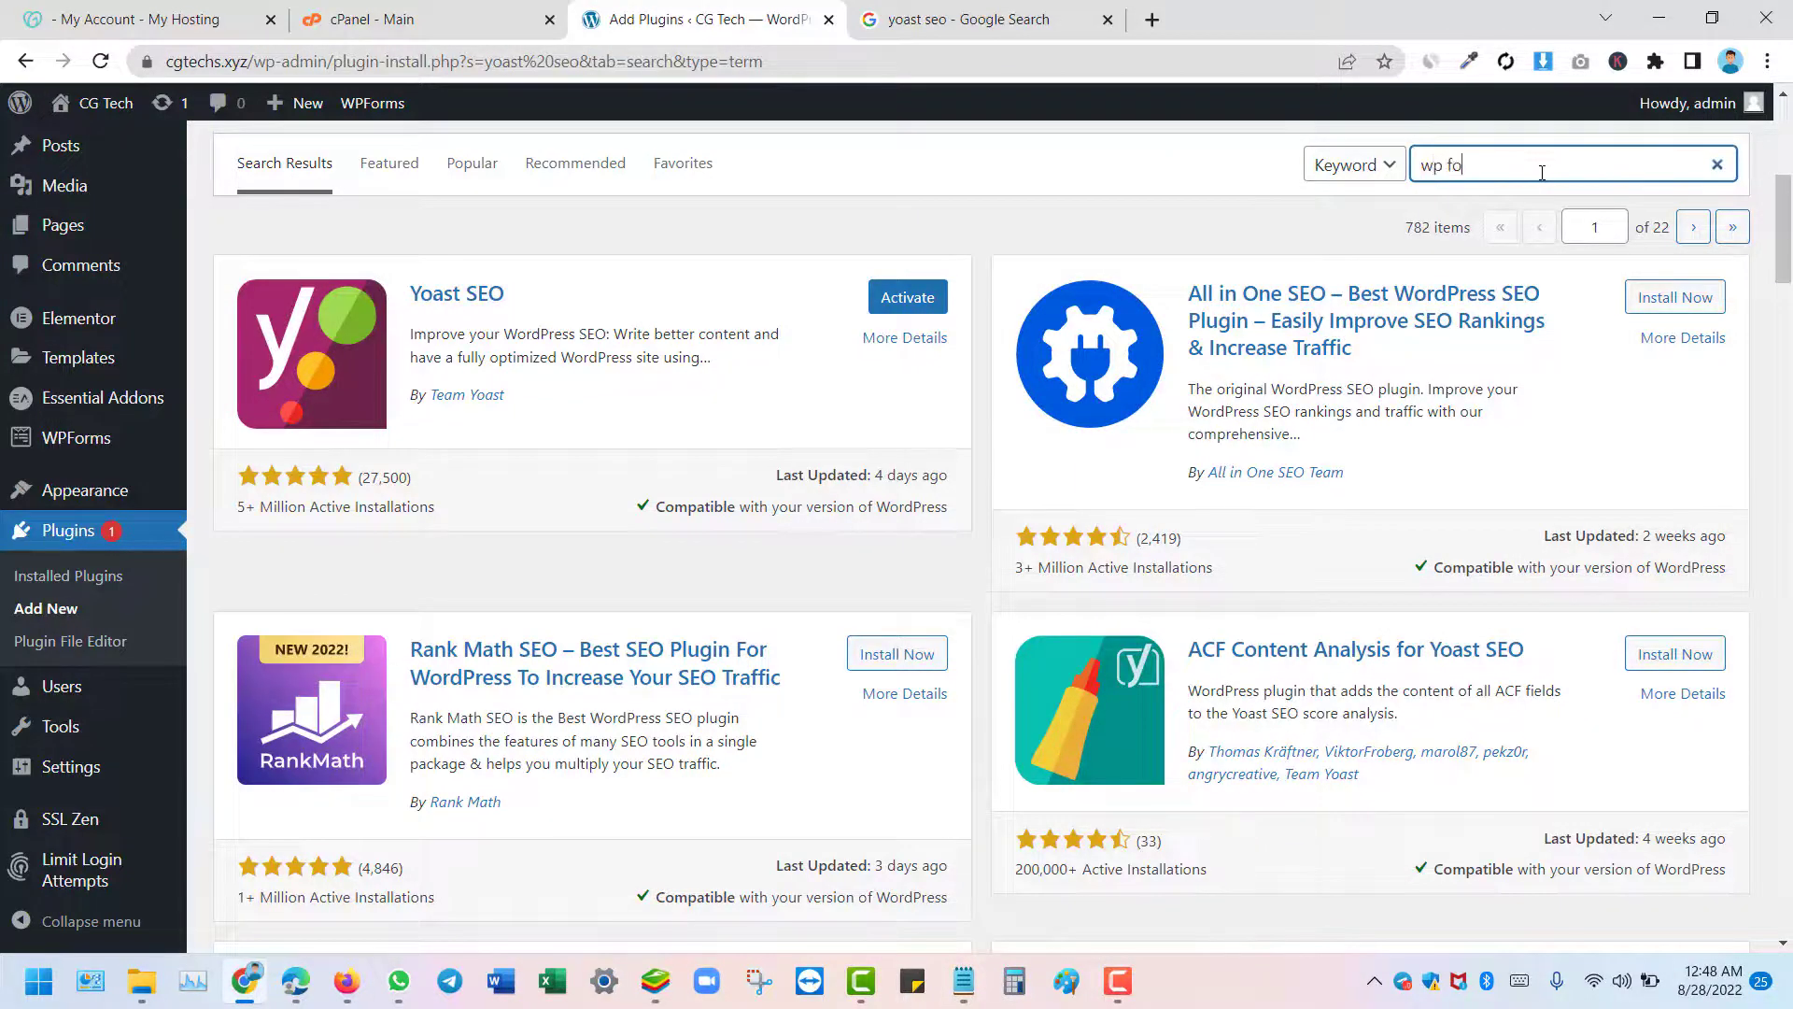
text(rms lite)
key(Return)
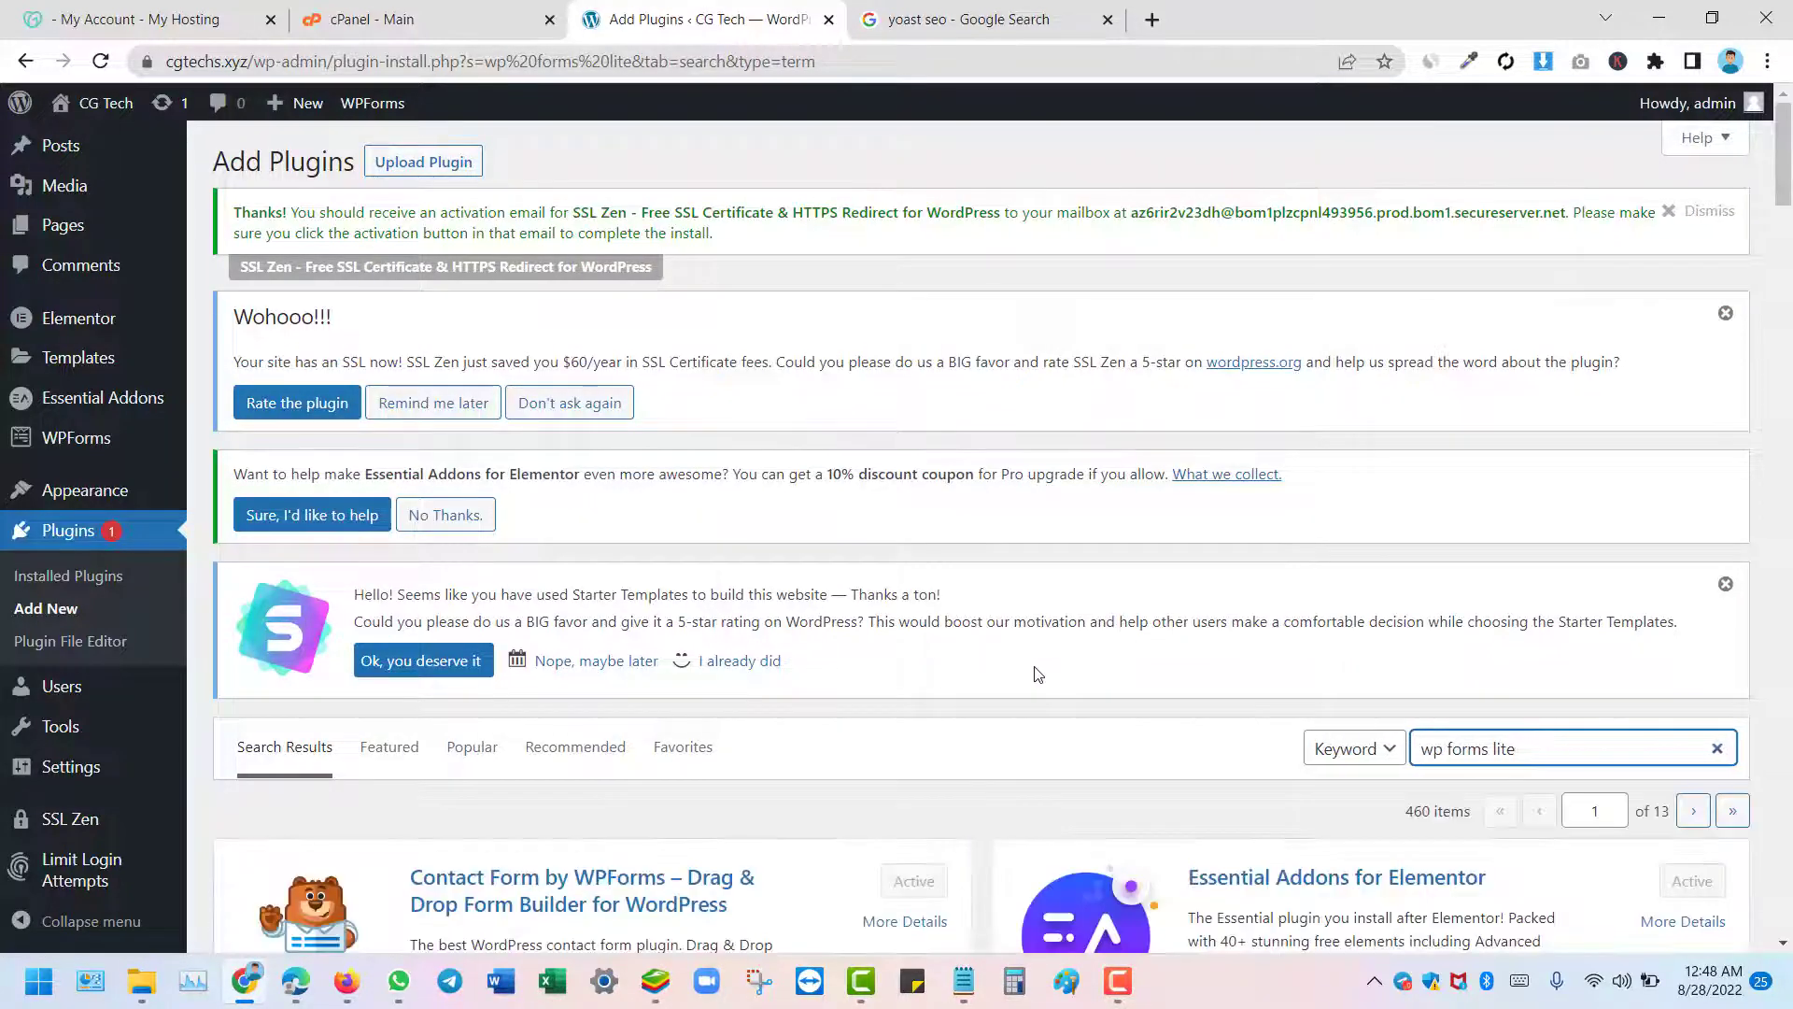
scroll(1034, 665, down, 5)
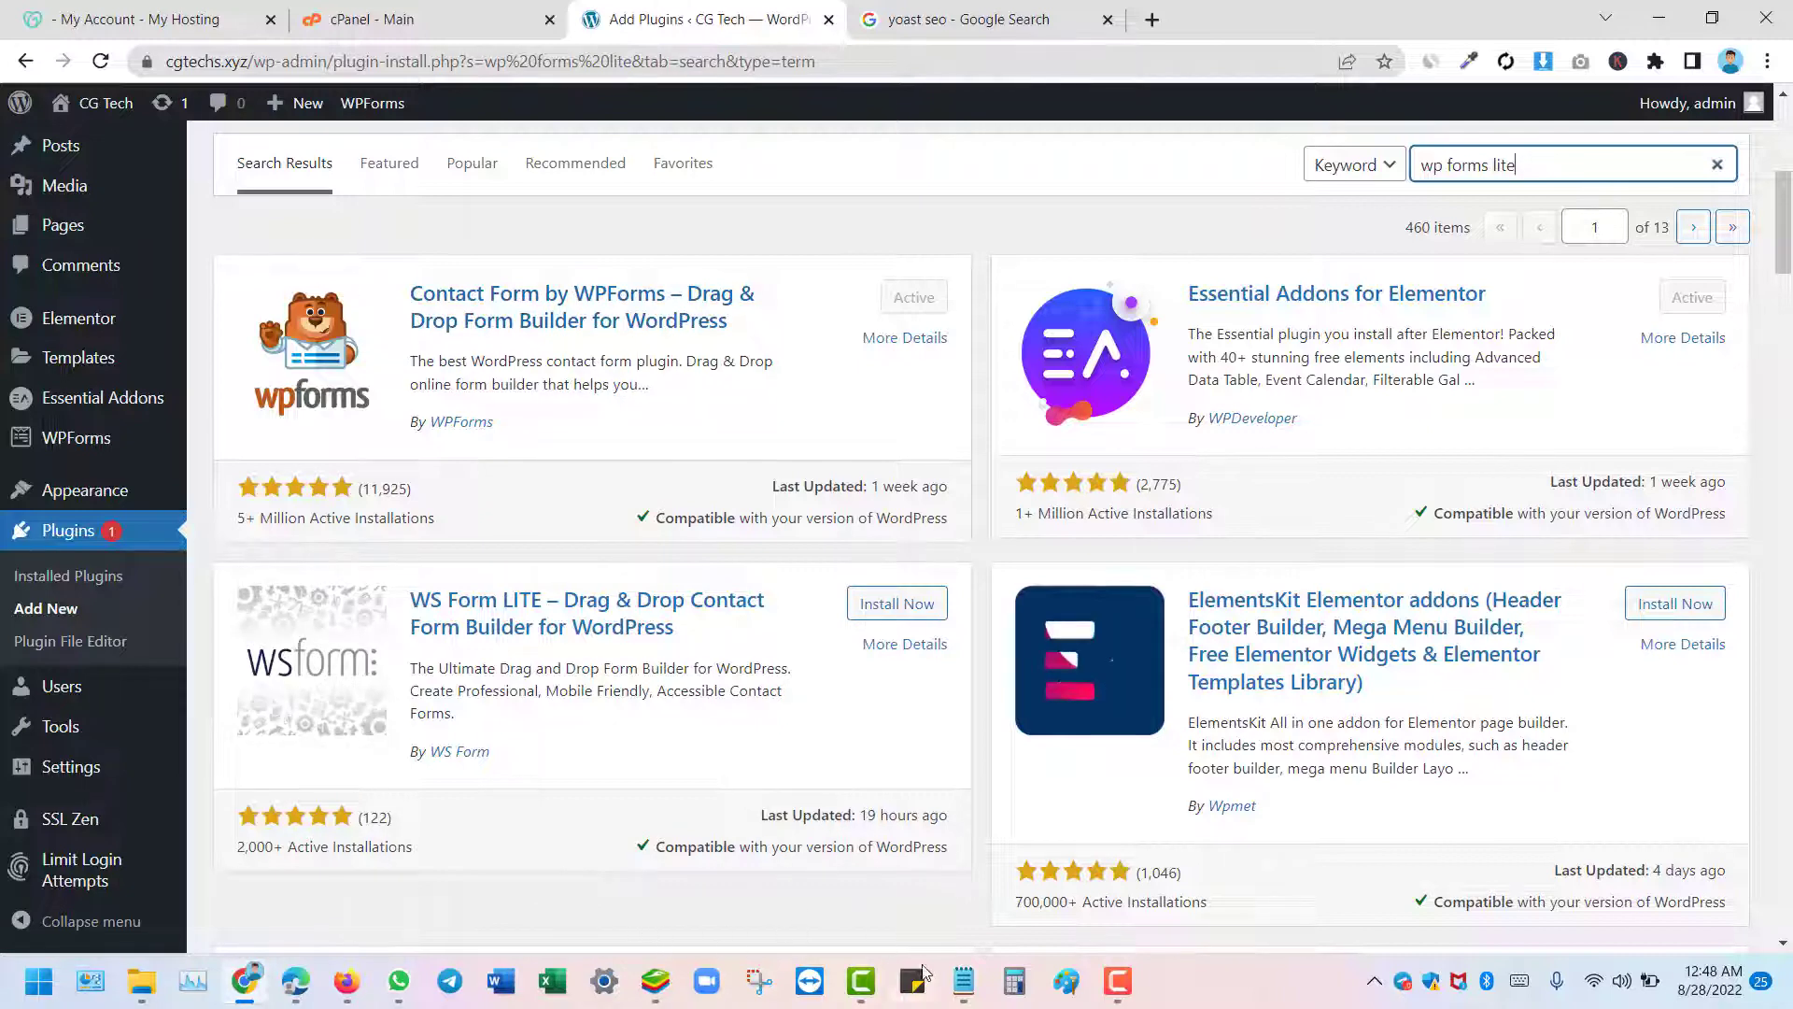
Copy "Wp Optimize" from the Notepad plugin list and search the plugin directory for it
click(972, 976)
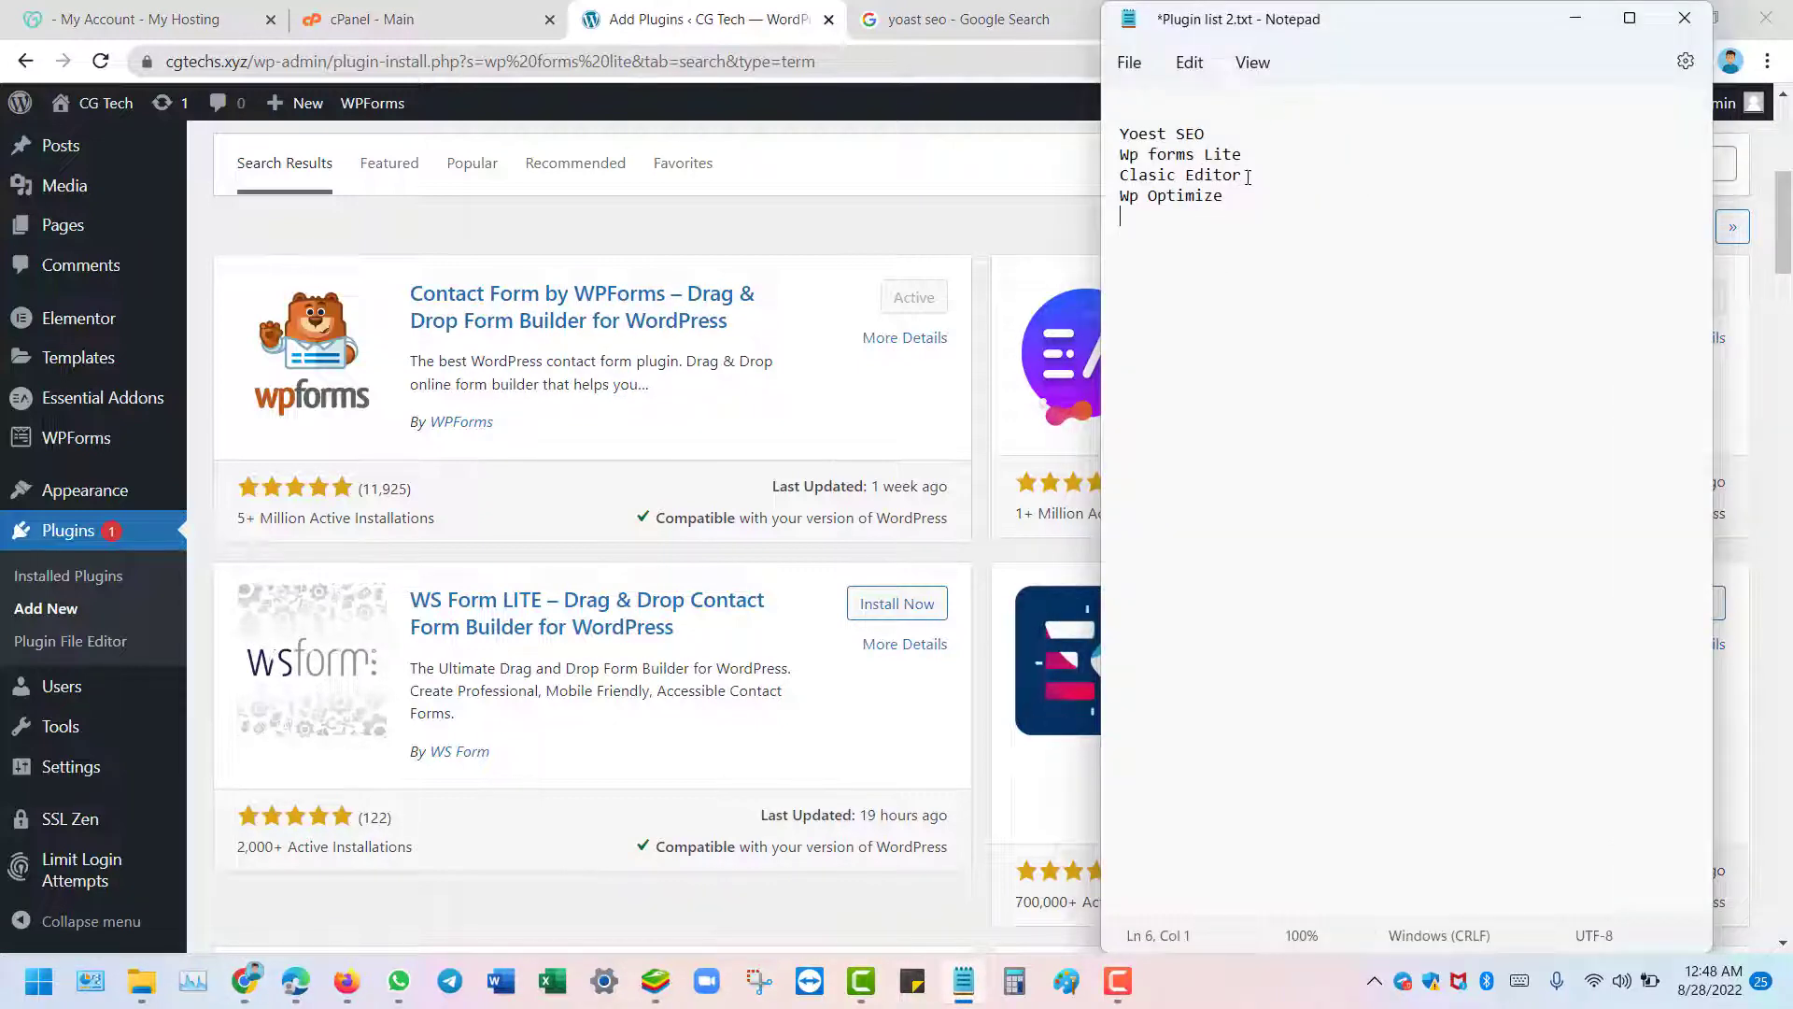
drag(1236, 200, 1121, 198)
right_click(1131, 203)
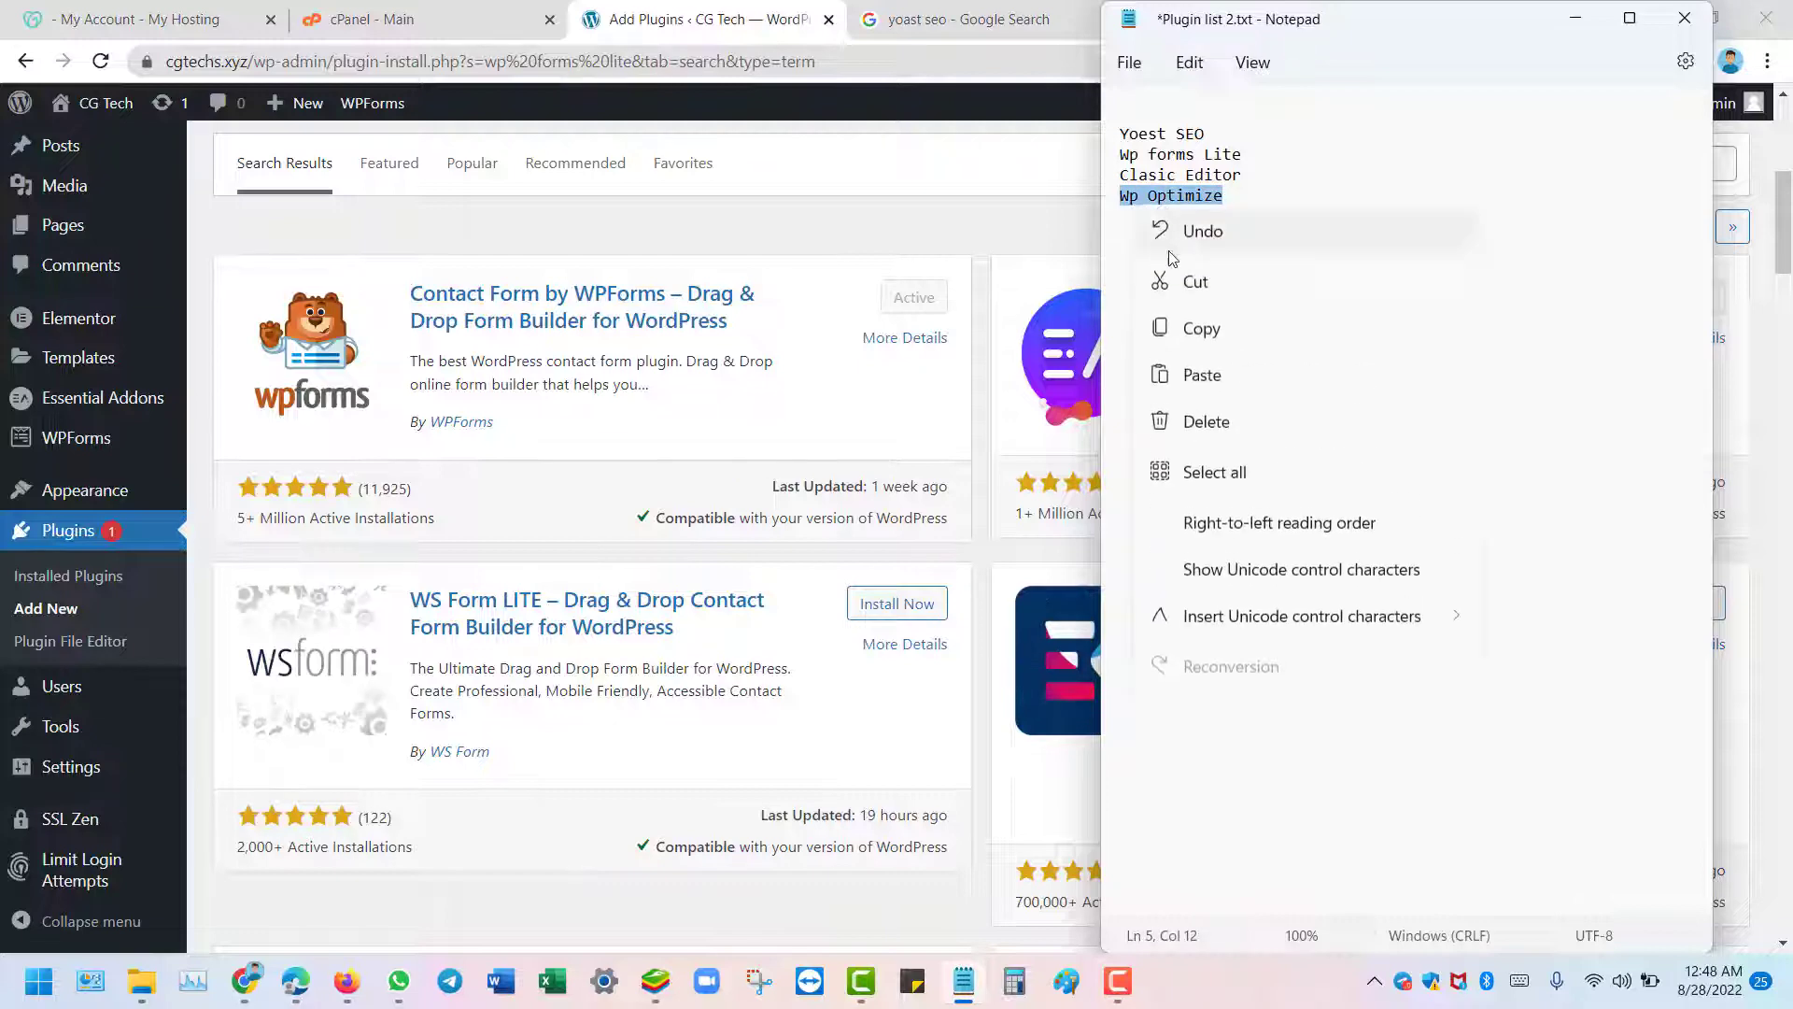
click(1185, 315)
click(1575, 19)
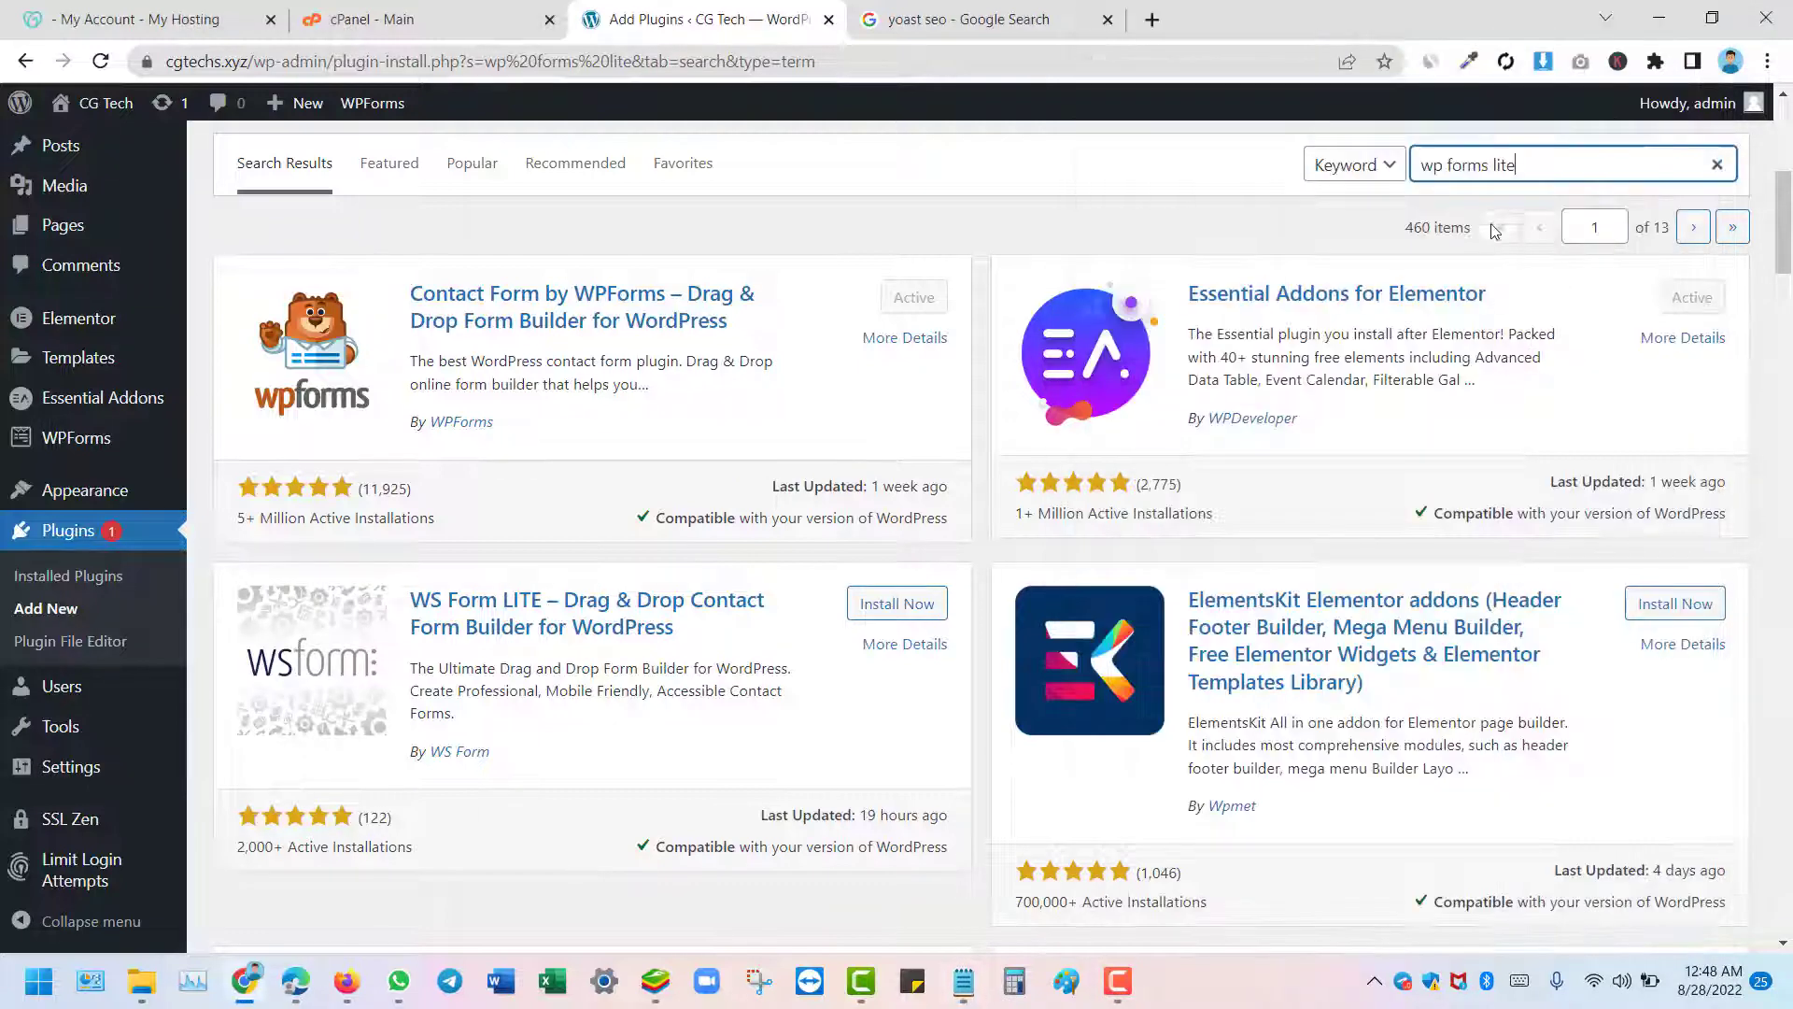
triple_click(1523, 166)
right_click(1522, 166)
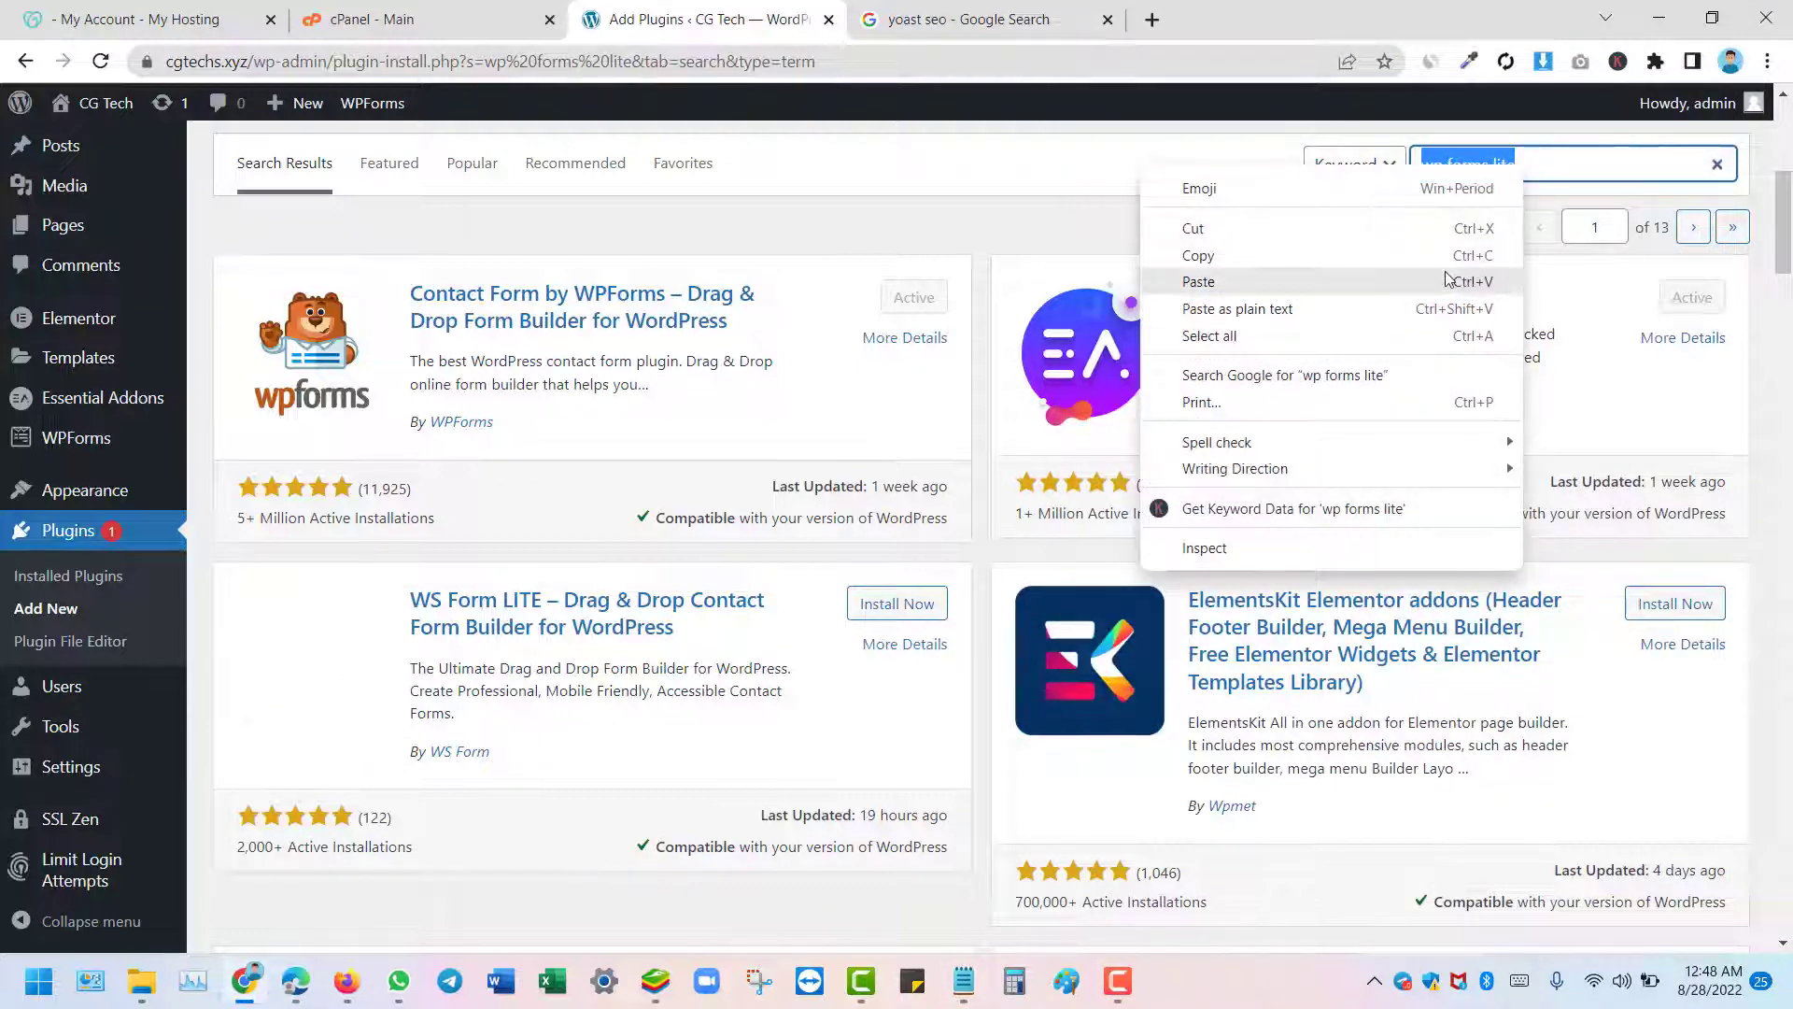
click(1198, 281)
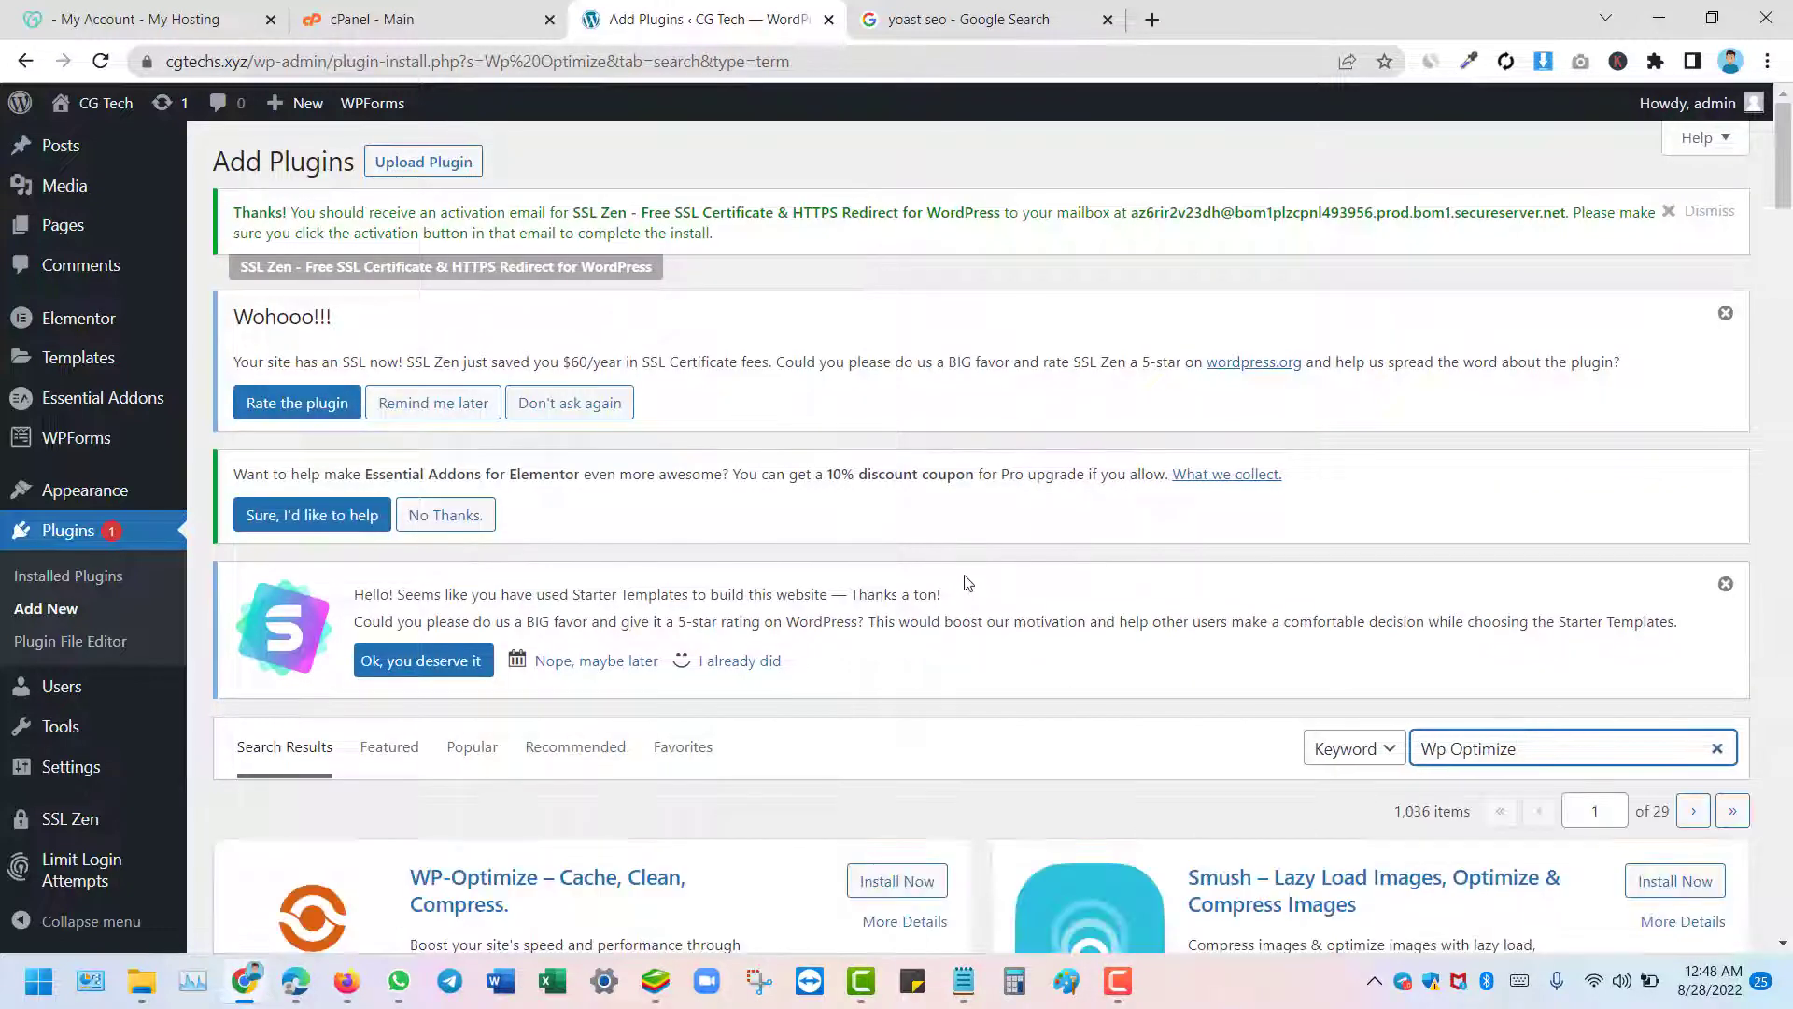
Install and activate the WP-Optimize – Cache, Clean, Compress plugin from the search results
scroll(957, 570, down, 5)
scroll(934, 523, up, 2)
click(892, 495)
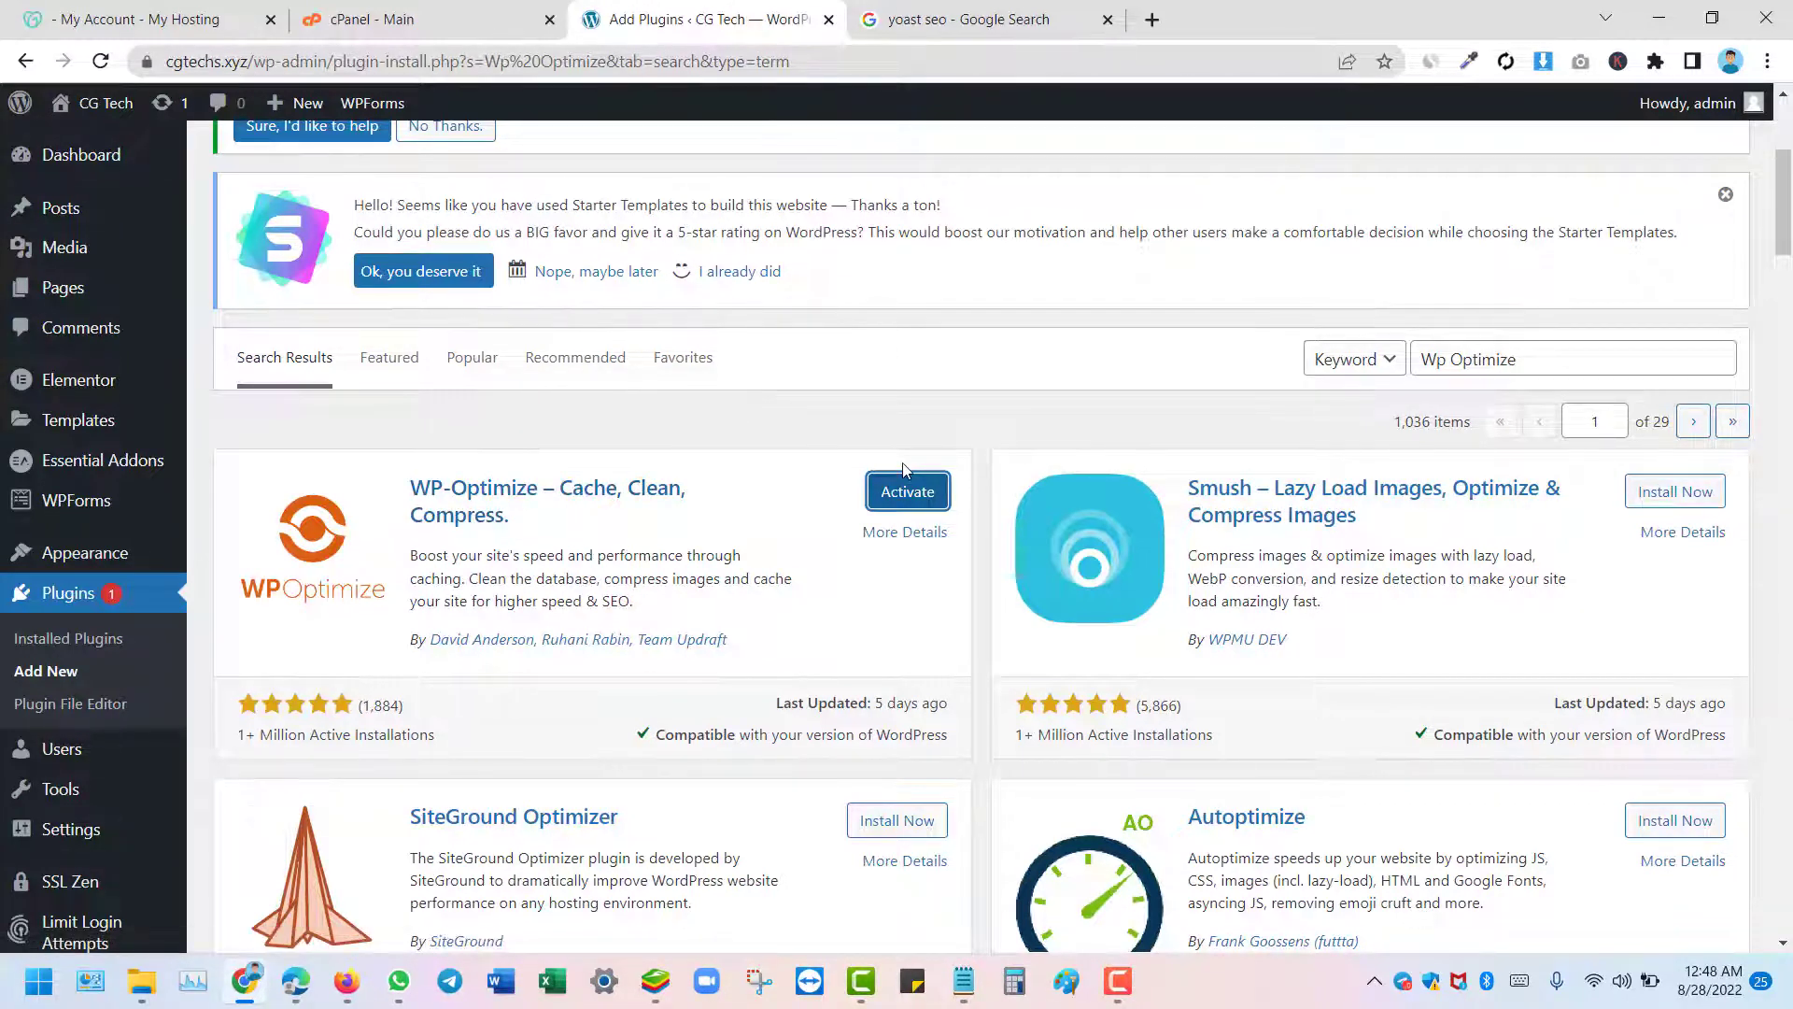
click(907, 491)
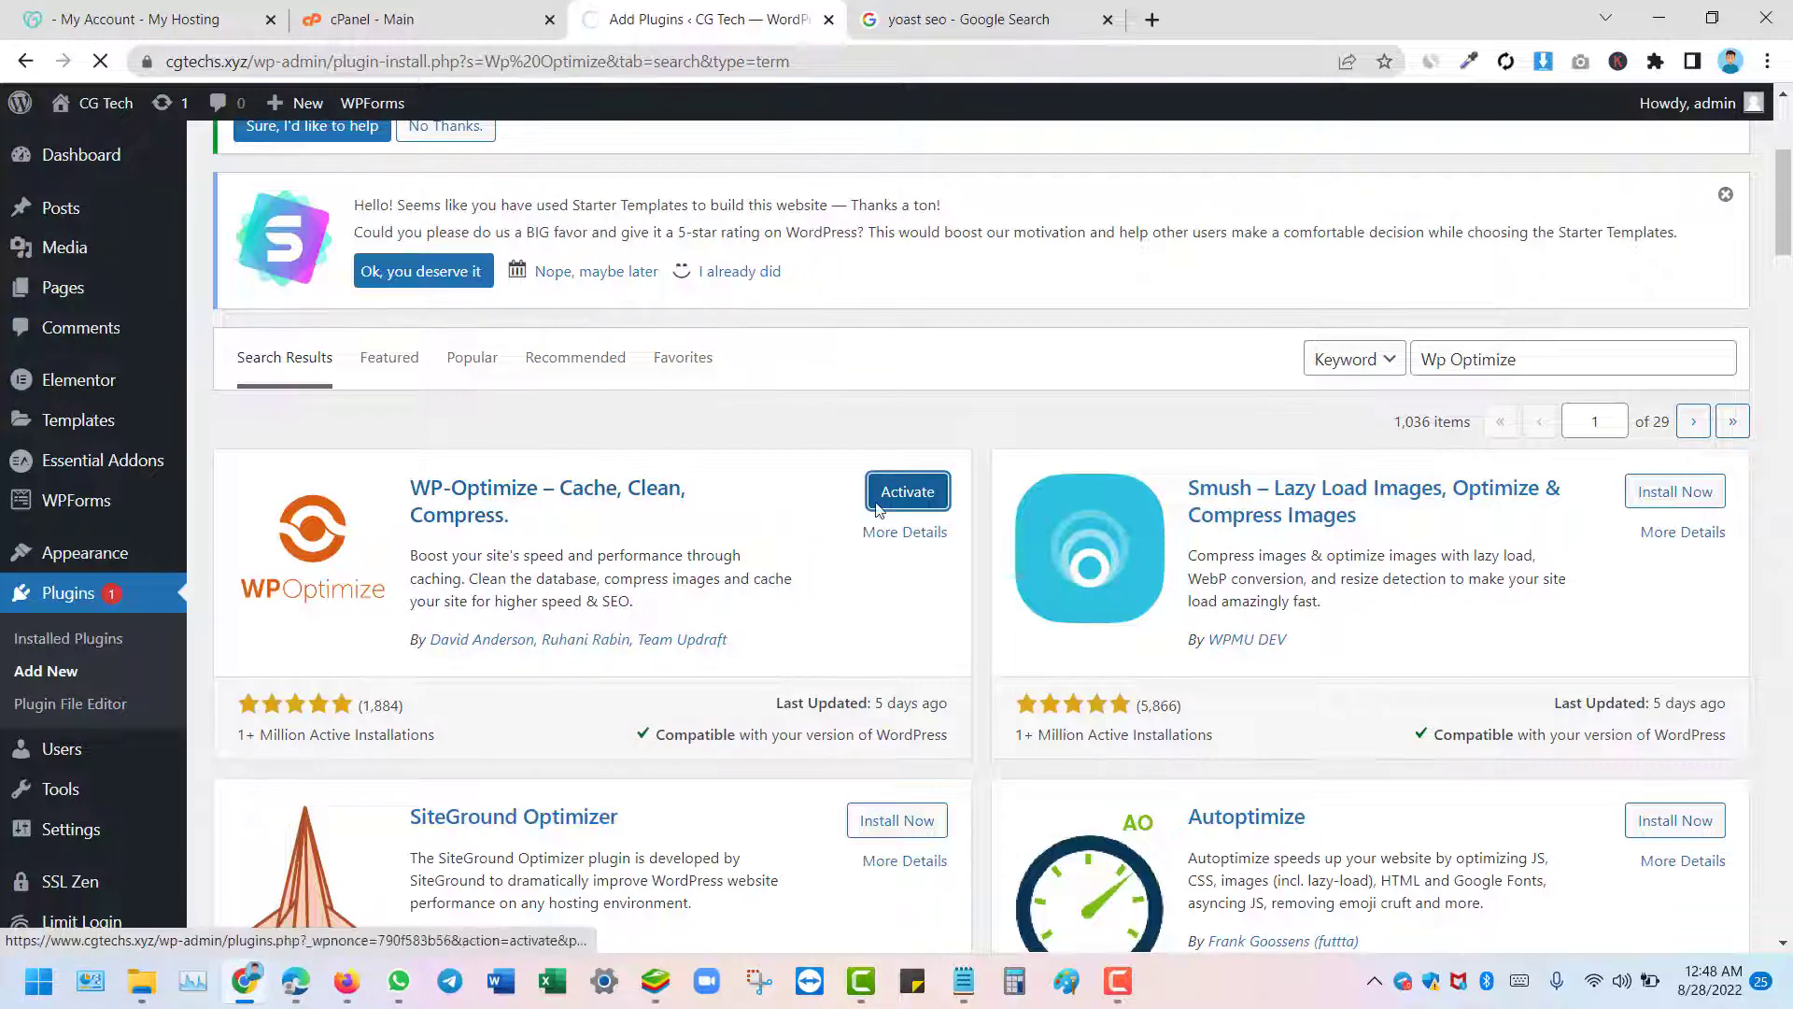
Activate the Classic Editor and Yoast SEO plugins together with a bulk action, and look through the installed plugins list
scroll(443, 495, down, 5)
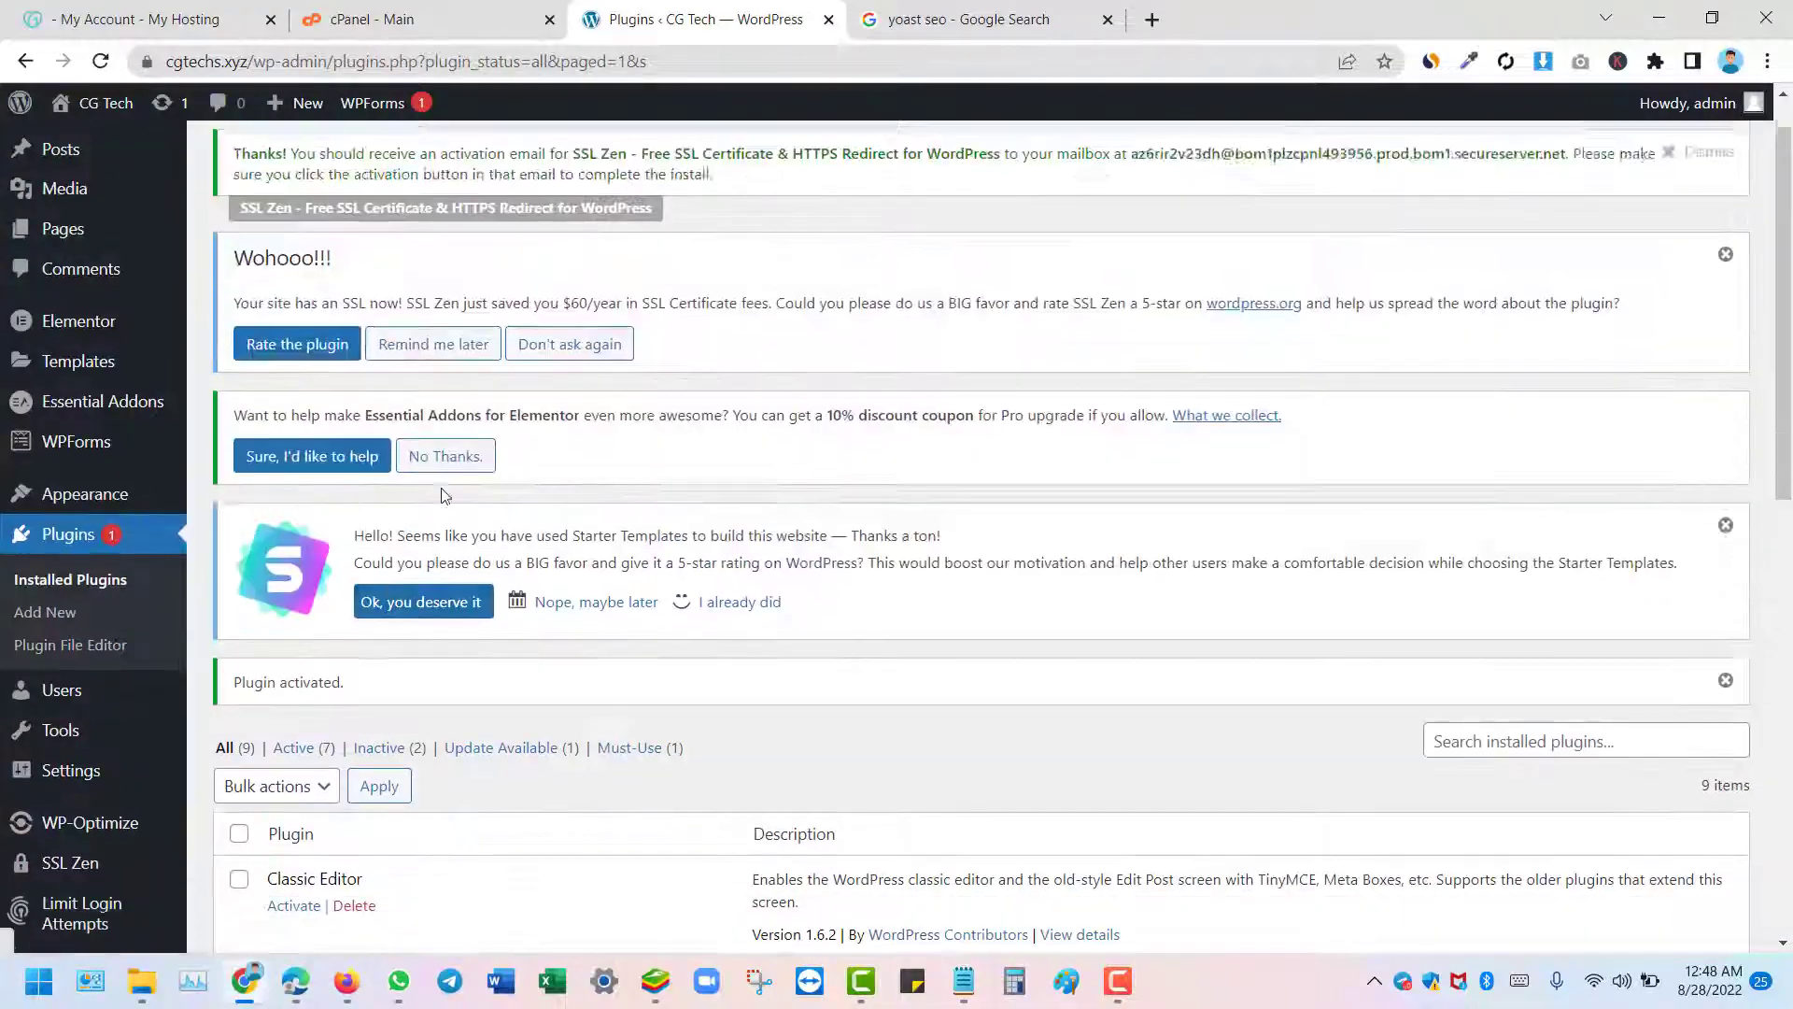
scroll(443, 495, down, 5)
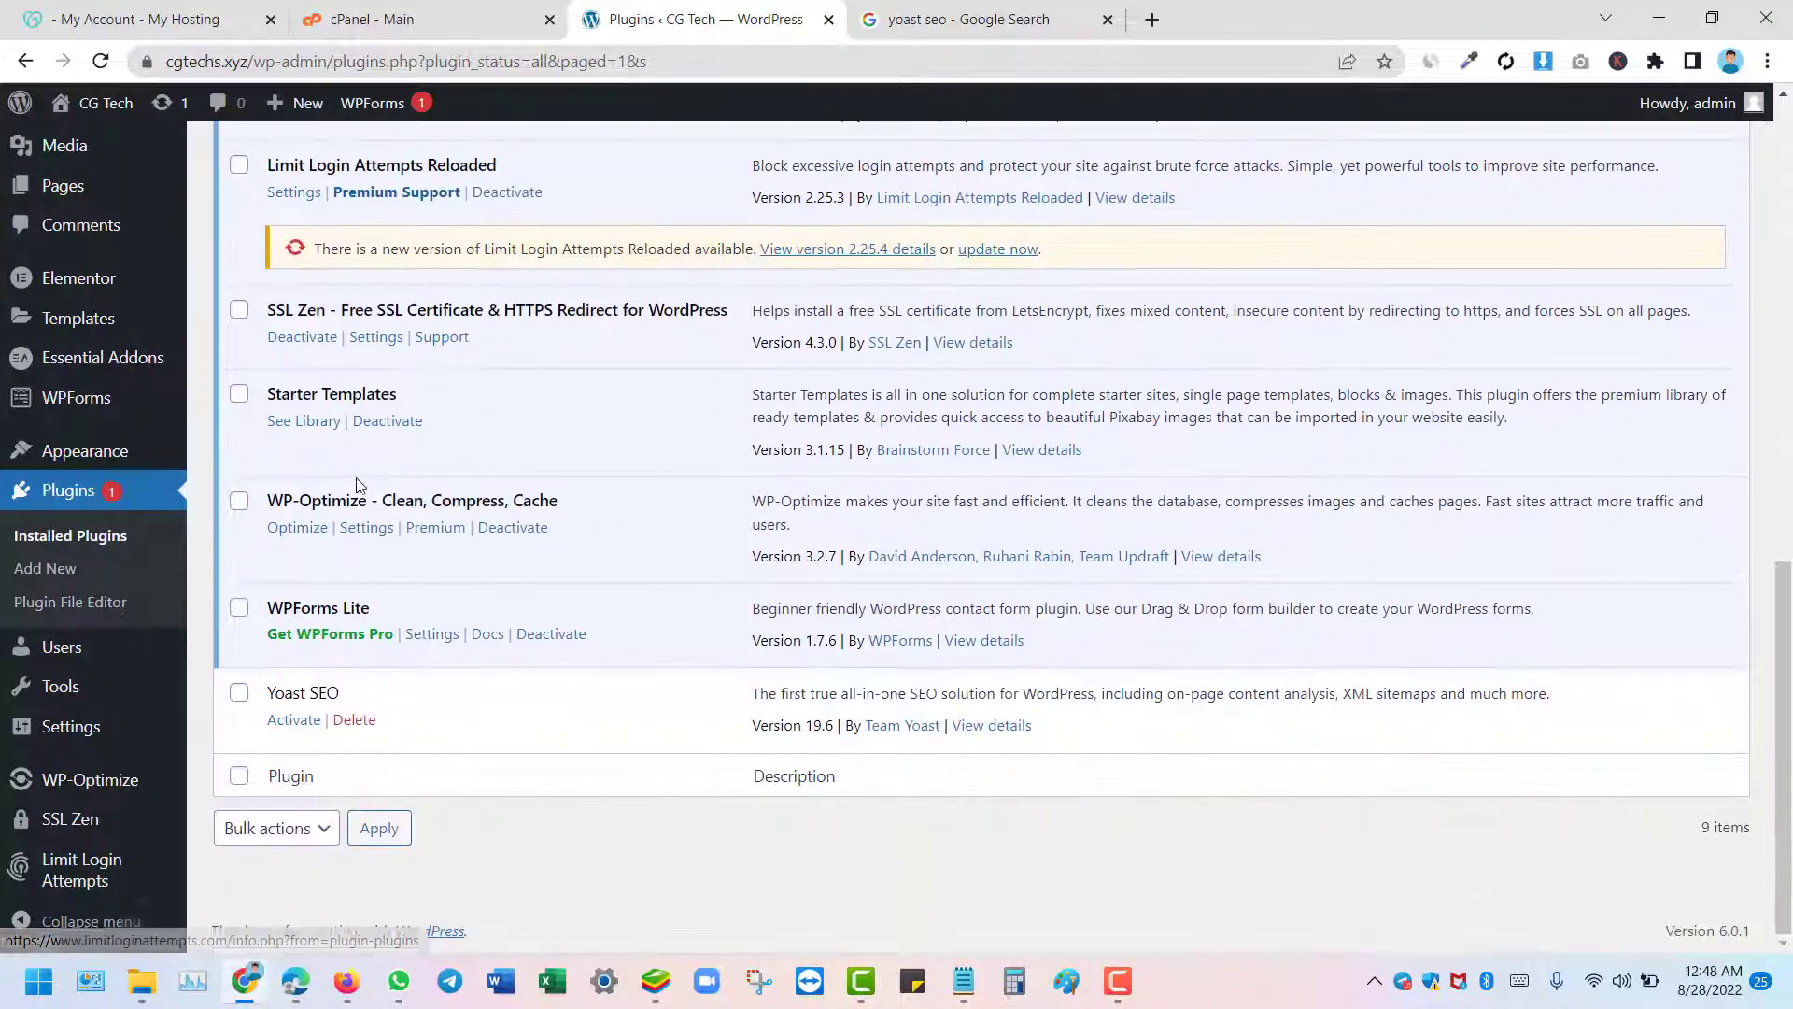
scroll(314, 480, up, 10)
scroll(314, 479, down, 4)
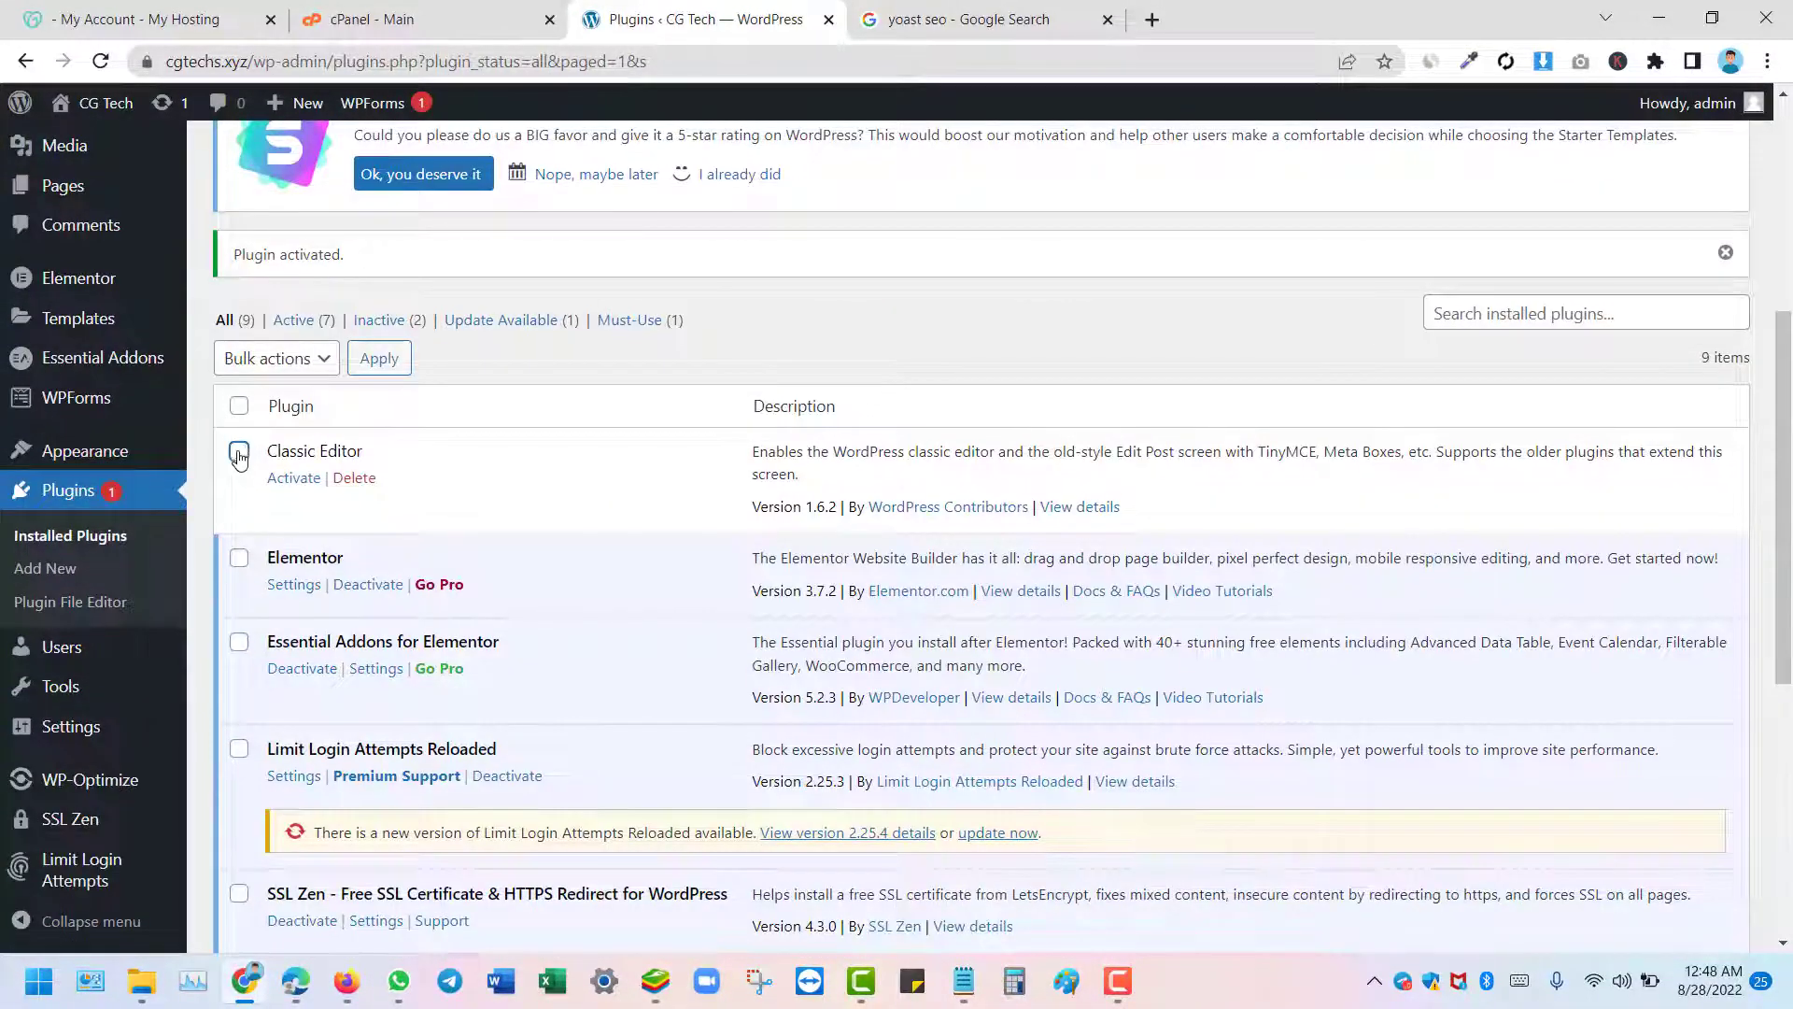
scroll(269, 581, down, 6)
click(239, 692)
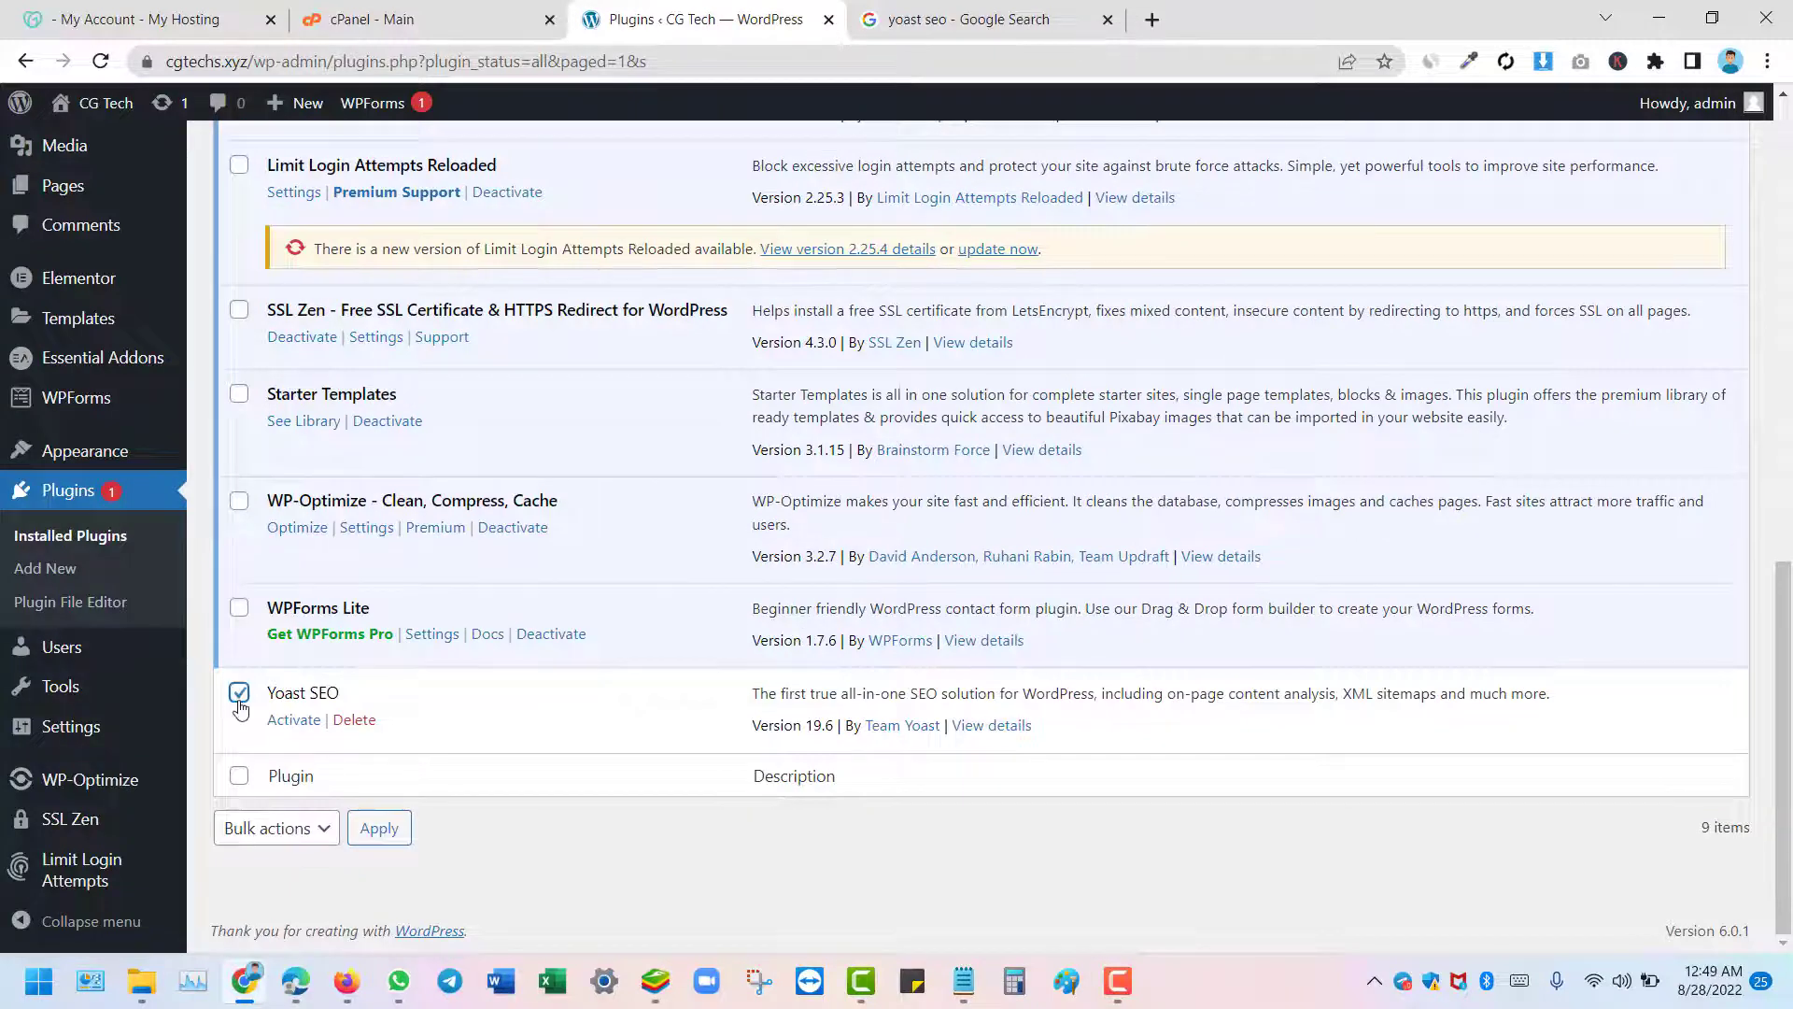
scroll(287, 635, up, 10)
scroll(281, 645, down, 2)
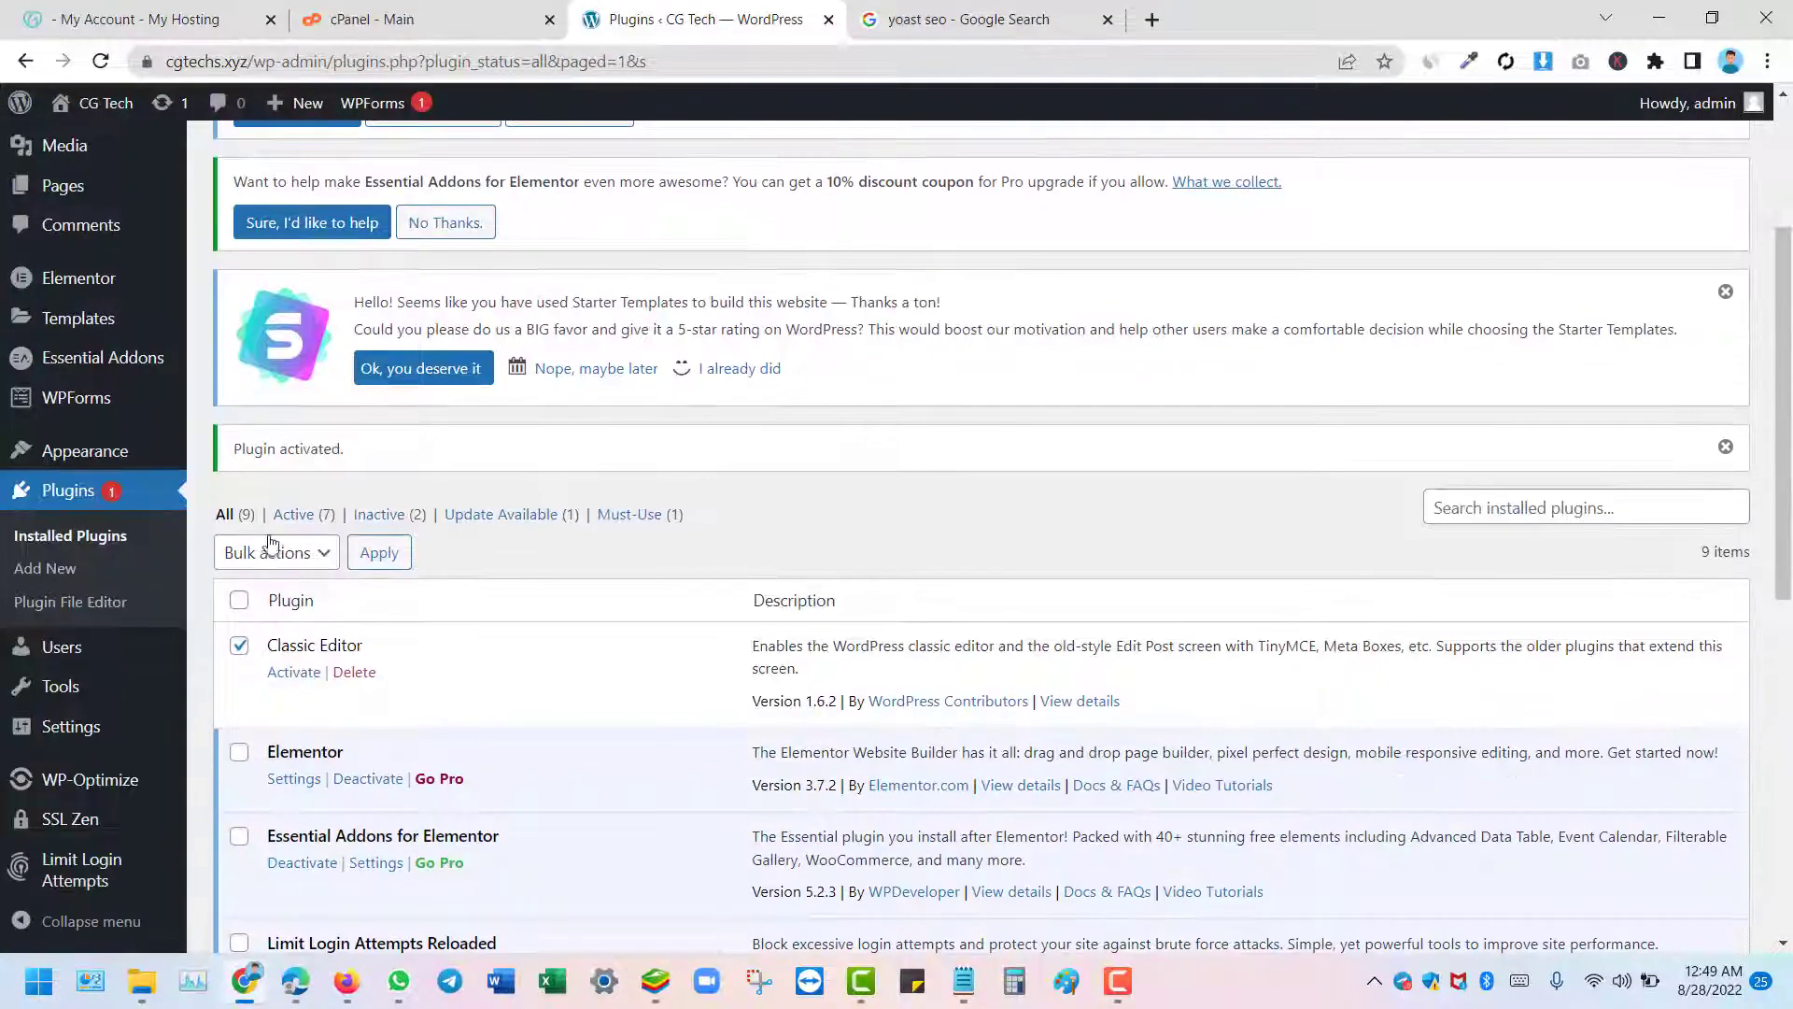
click(277, 552)
click(252, 604)
click(371, 555)
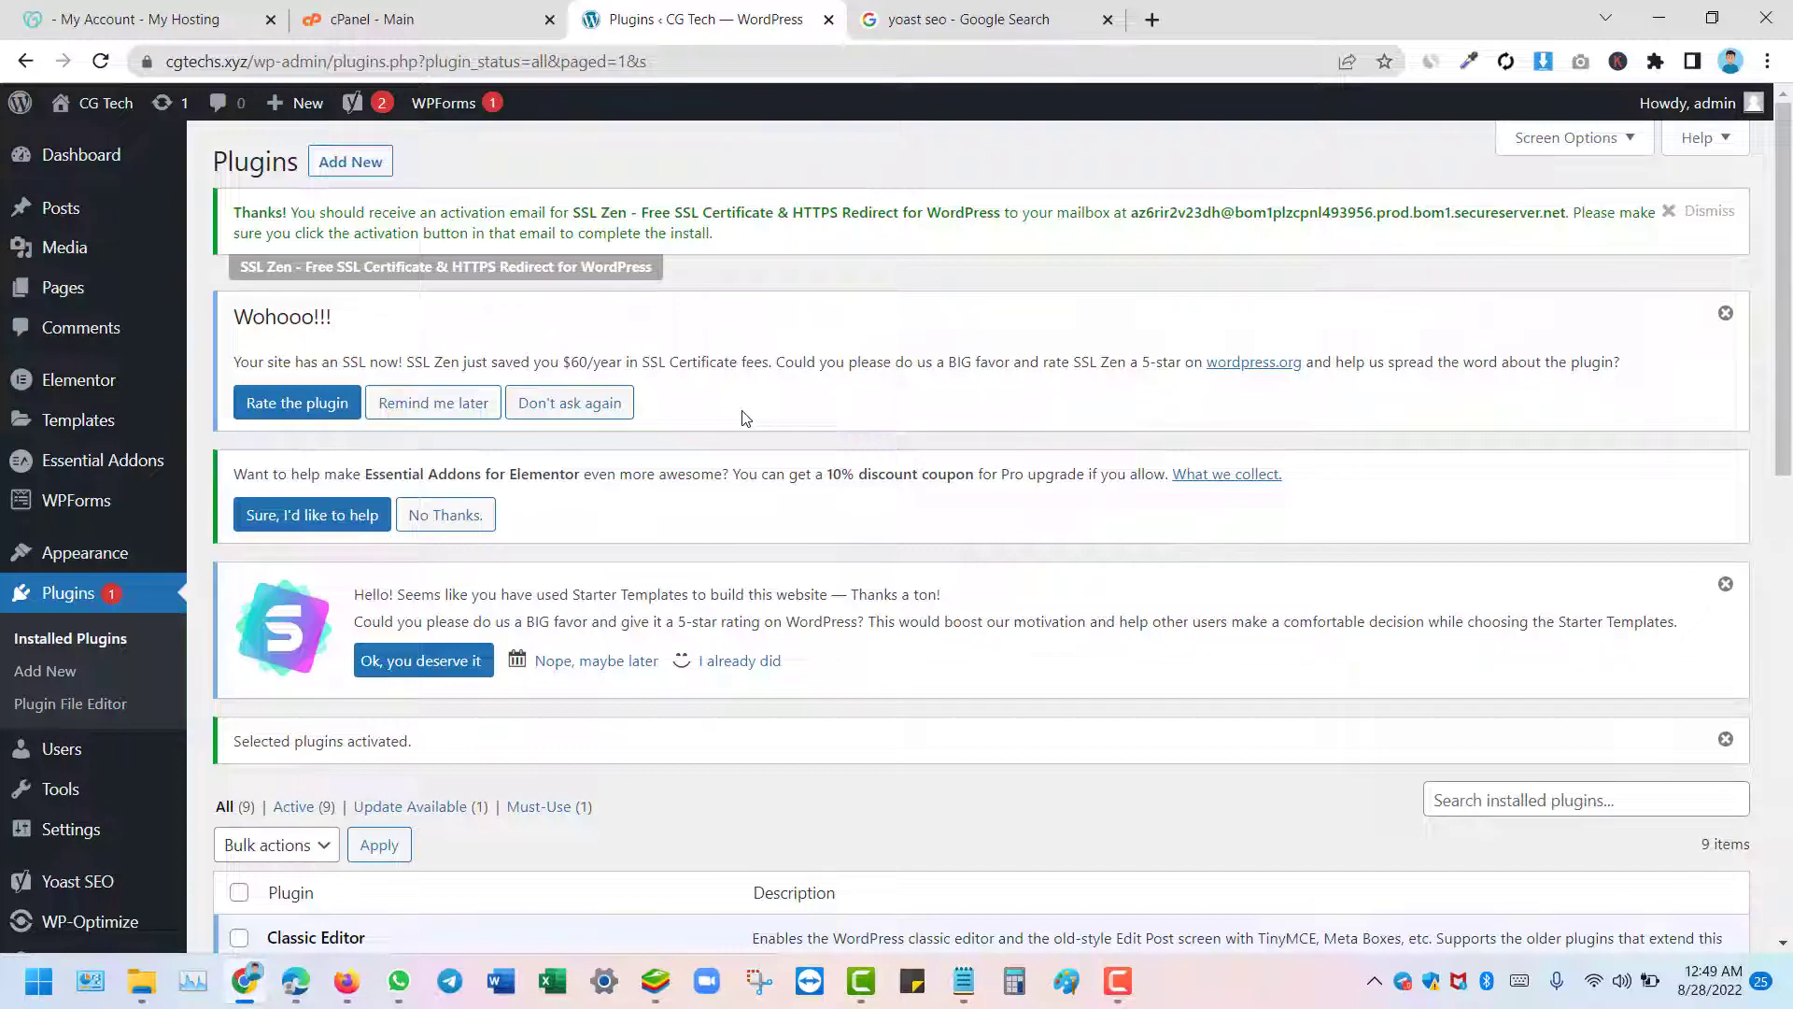
scroll(588, 486, down, 10)
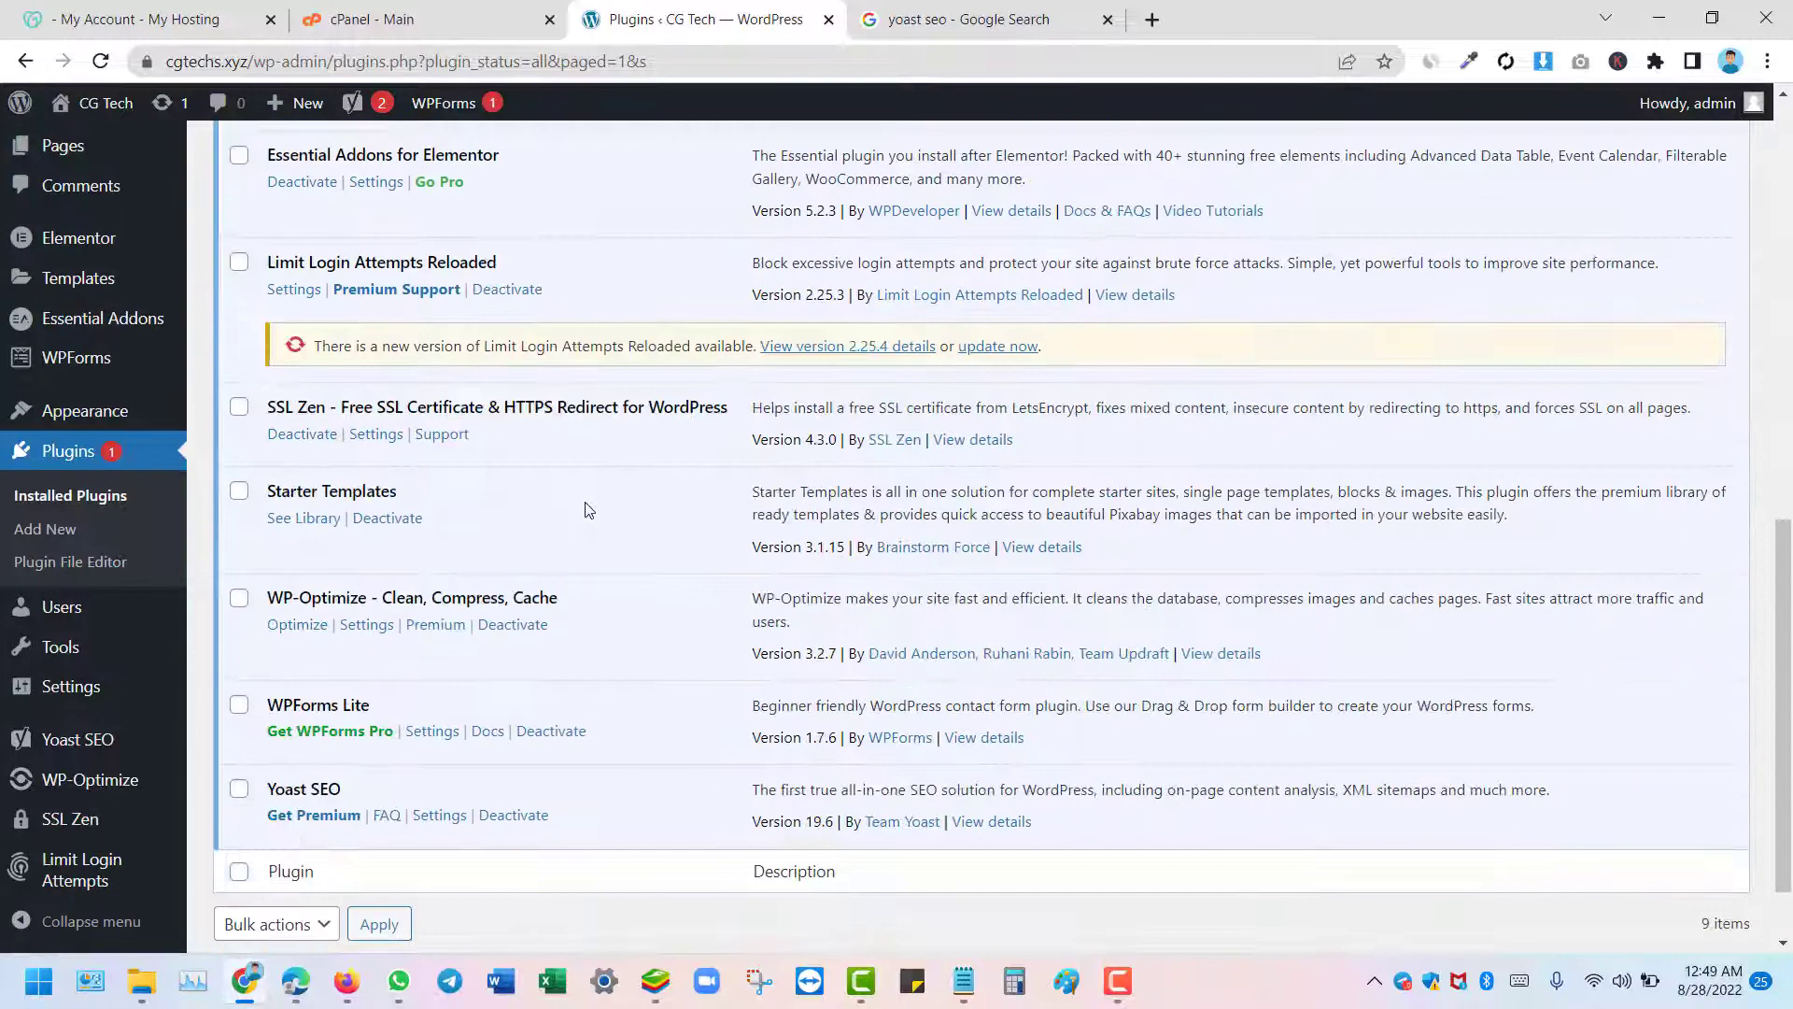
scroll(322, 653, up, 10)
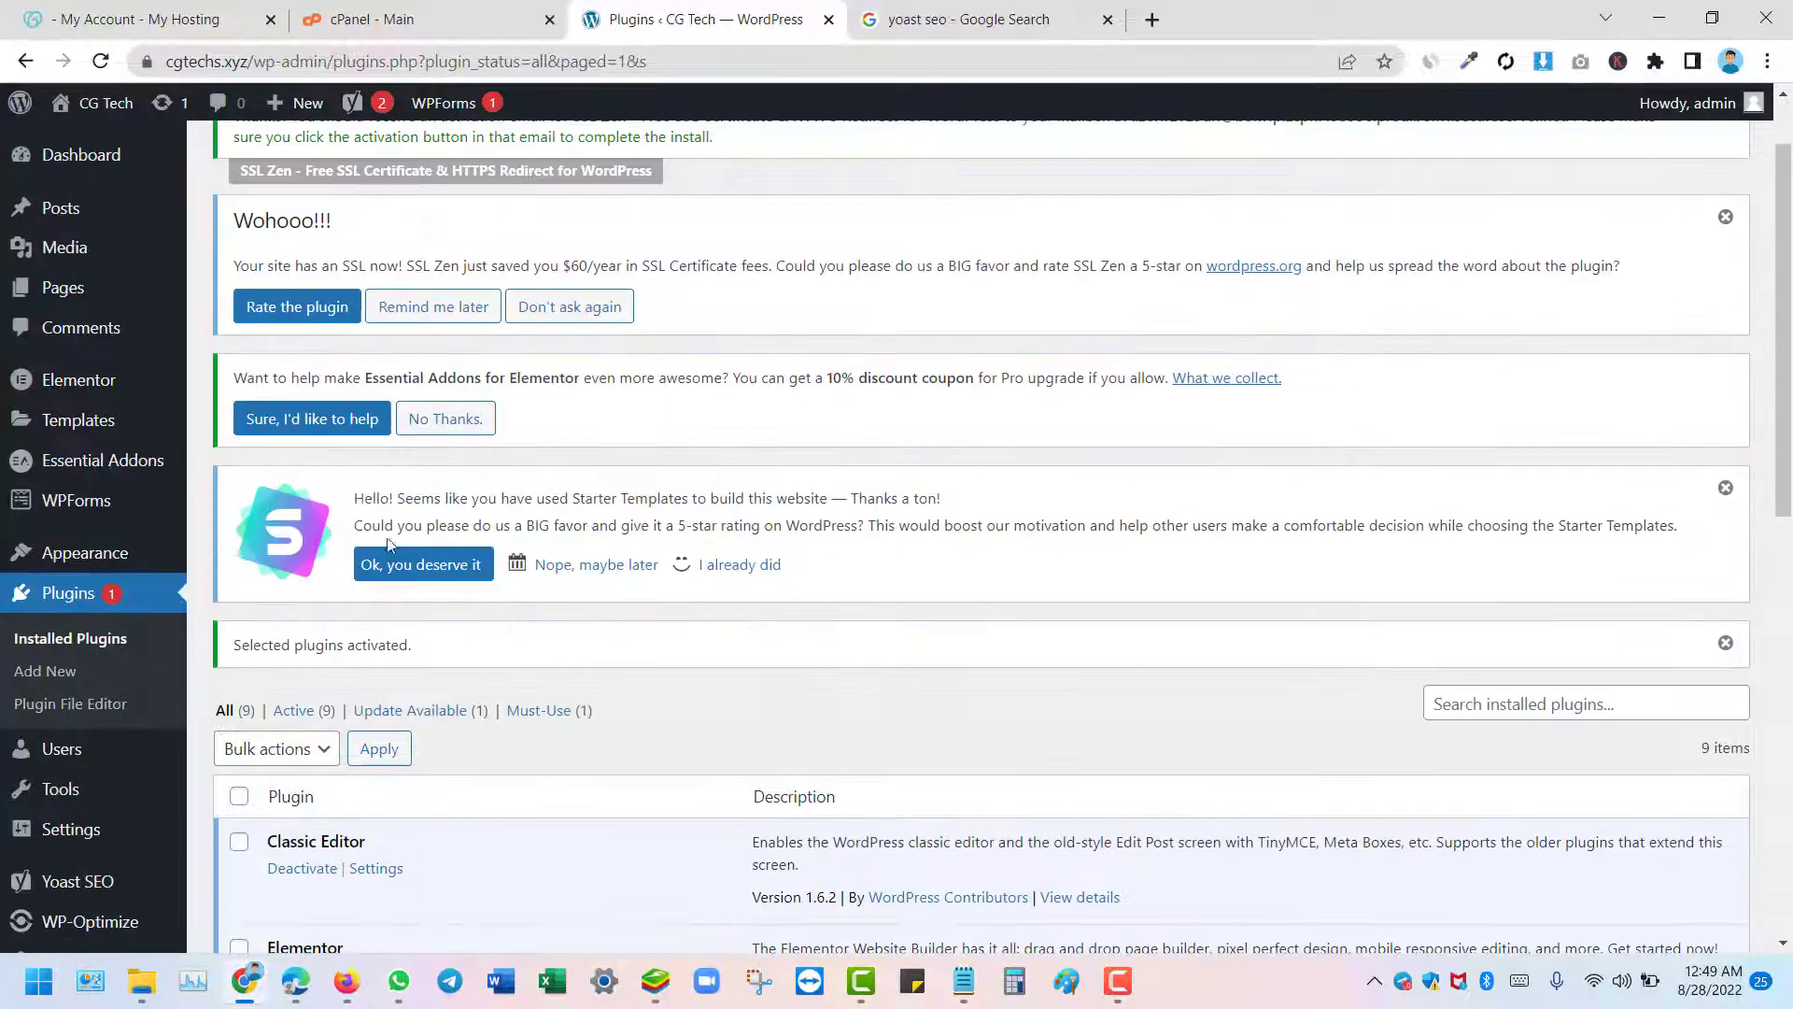
Open the live site in a new tab, close the Google search tab, review the home page and return to the Plugins page
mouse_move(105, 104)
right_click(99, 136)
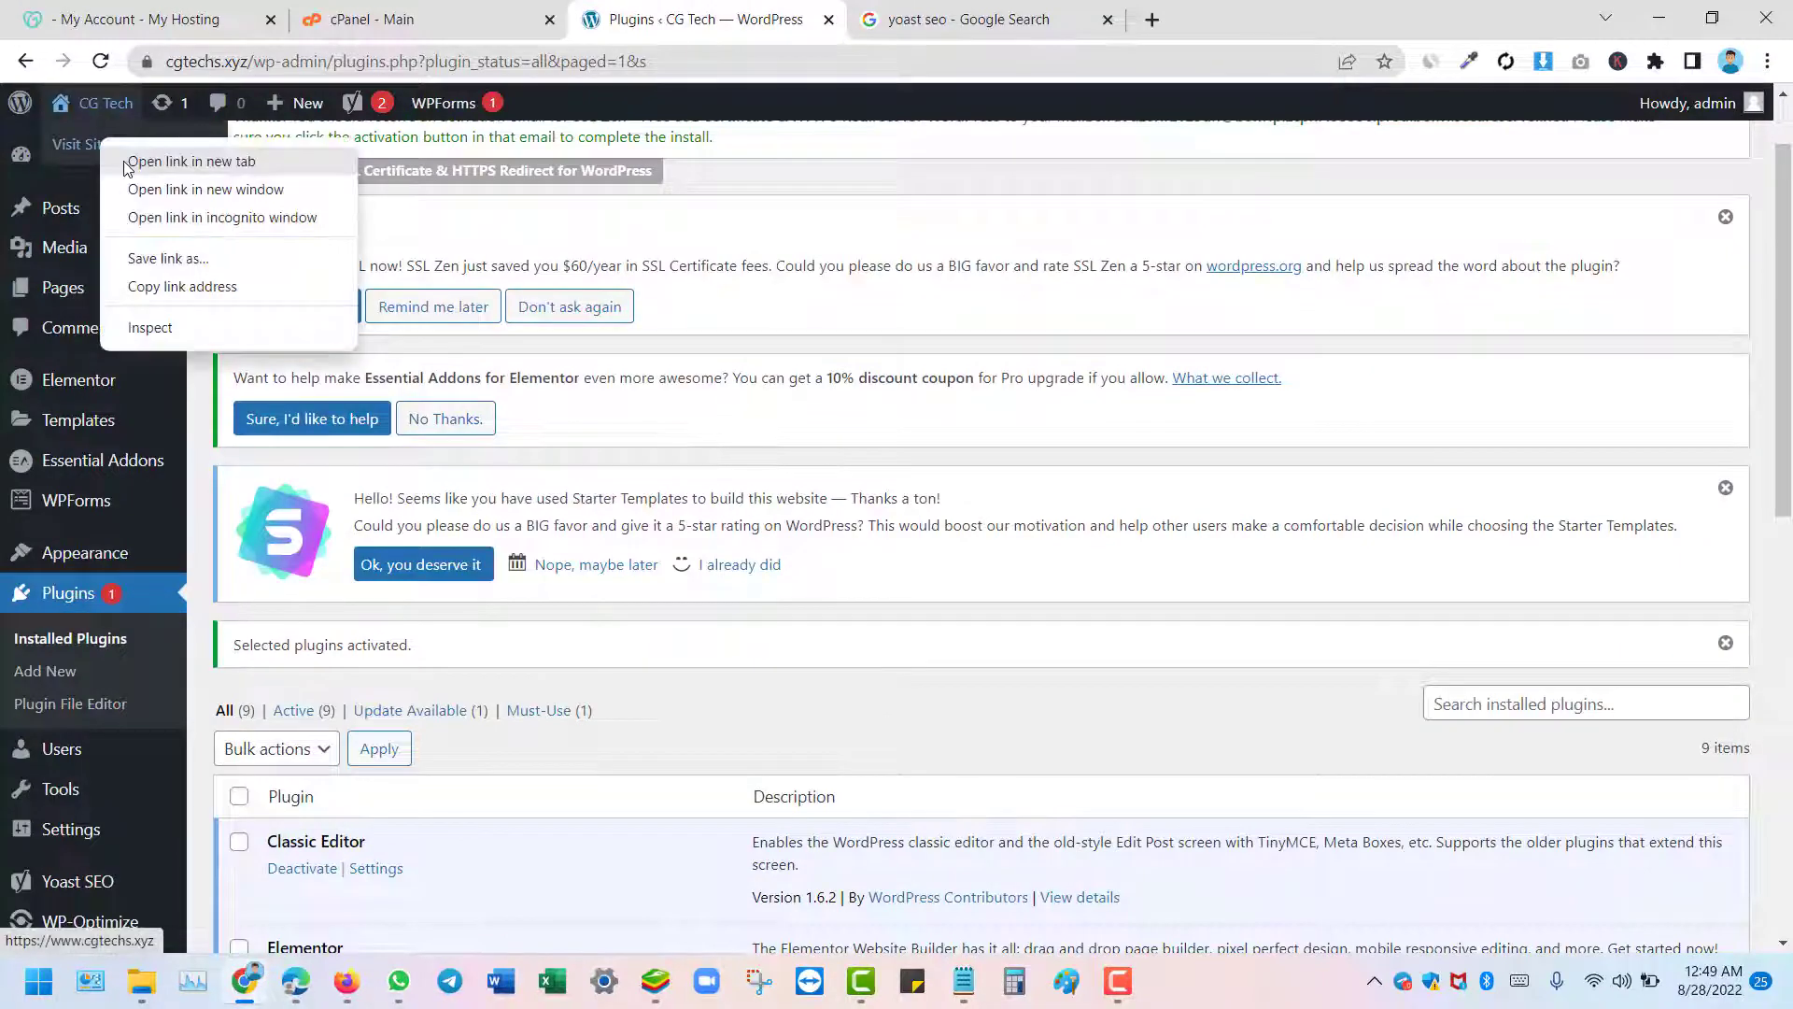
click(168, 155)
click(1074, 10)
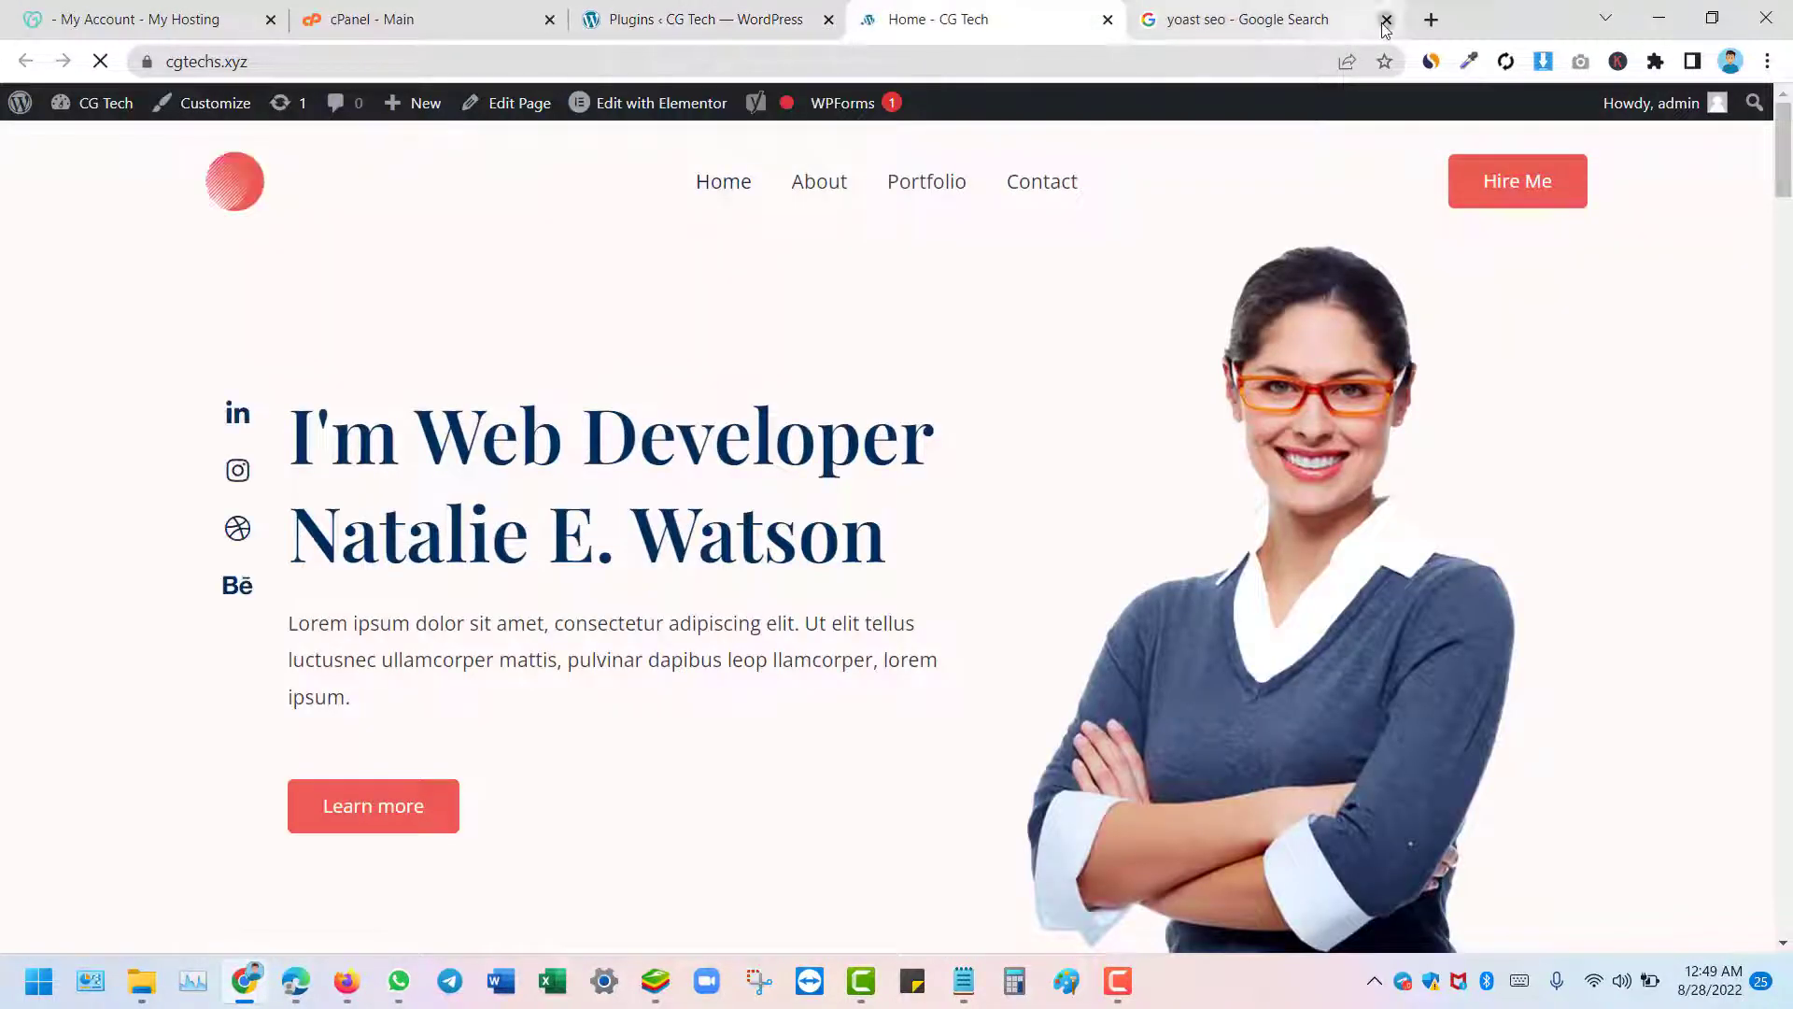
click(1387, 18)
scroll(696, 464, down, 20)
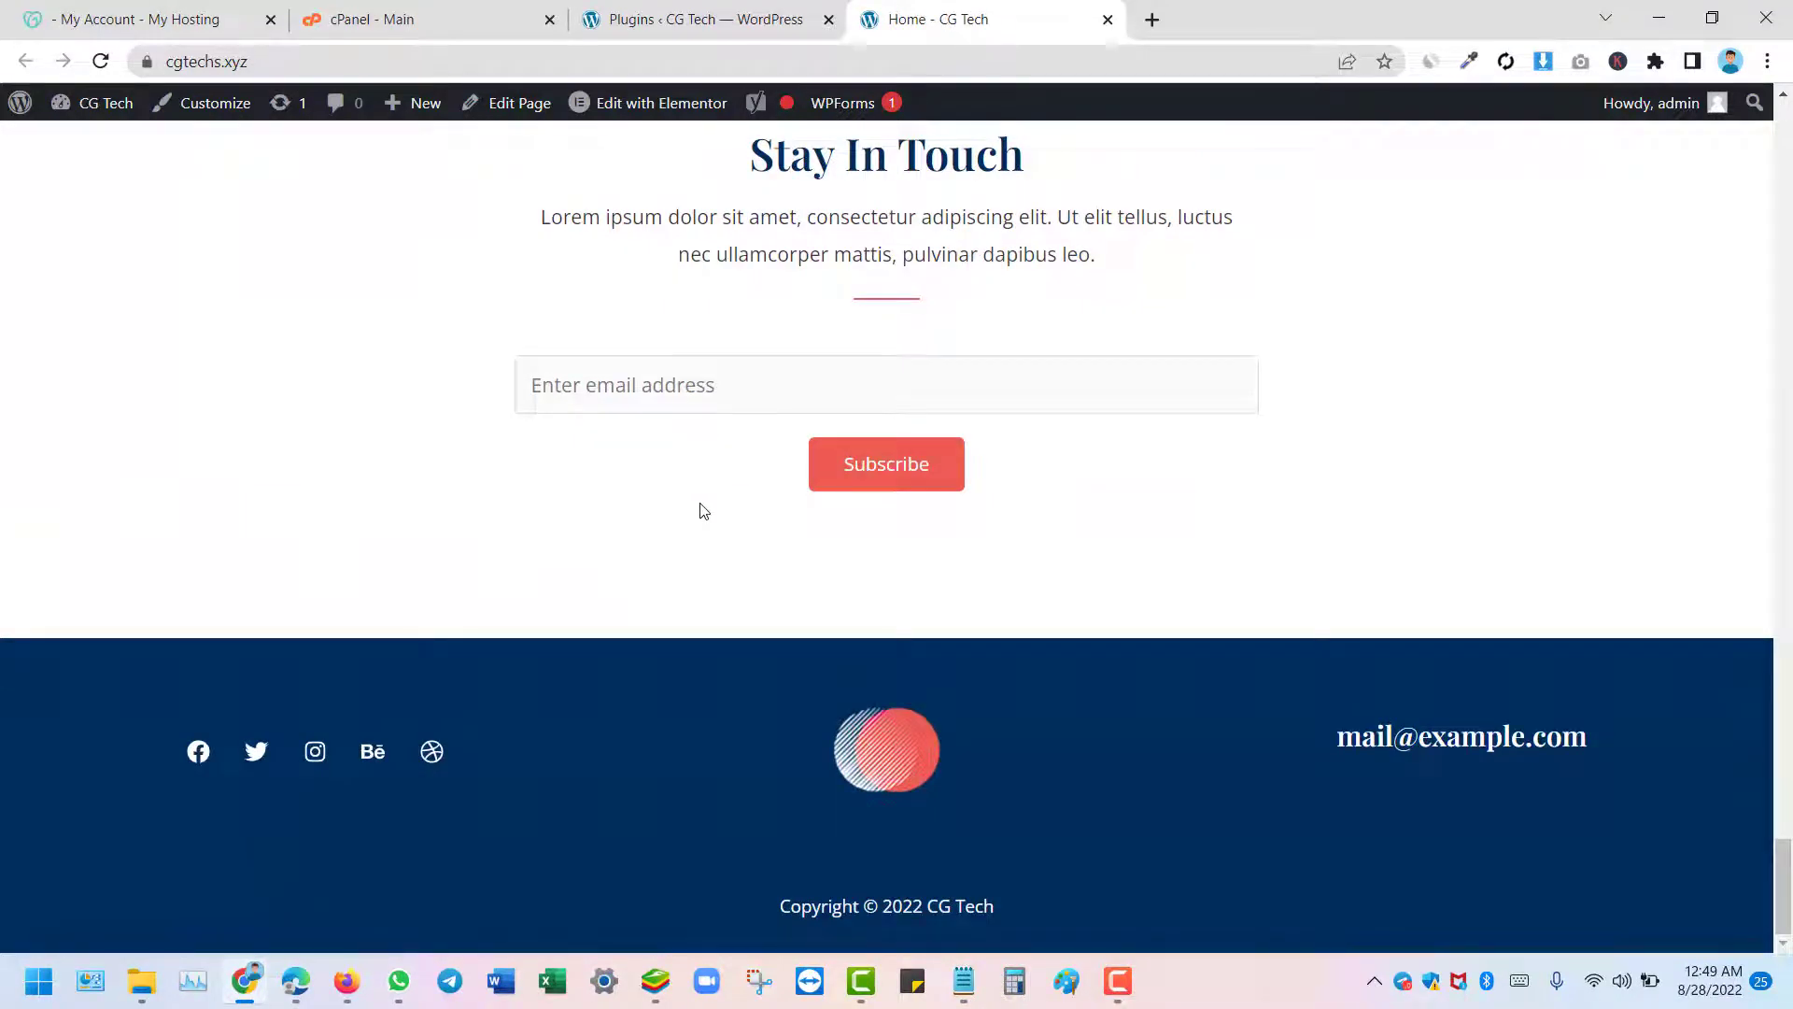
scroll(704, 511, up, 5)
click(705, 18)
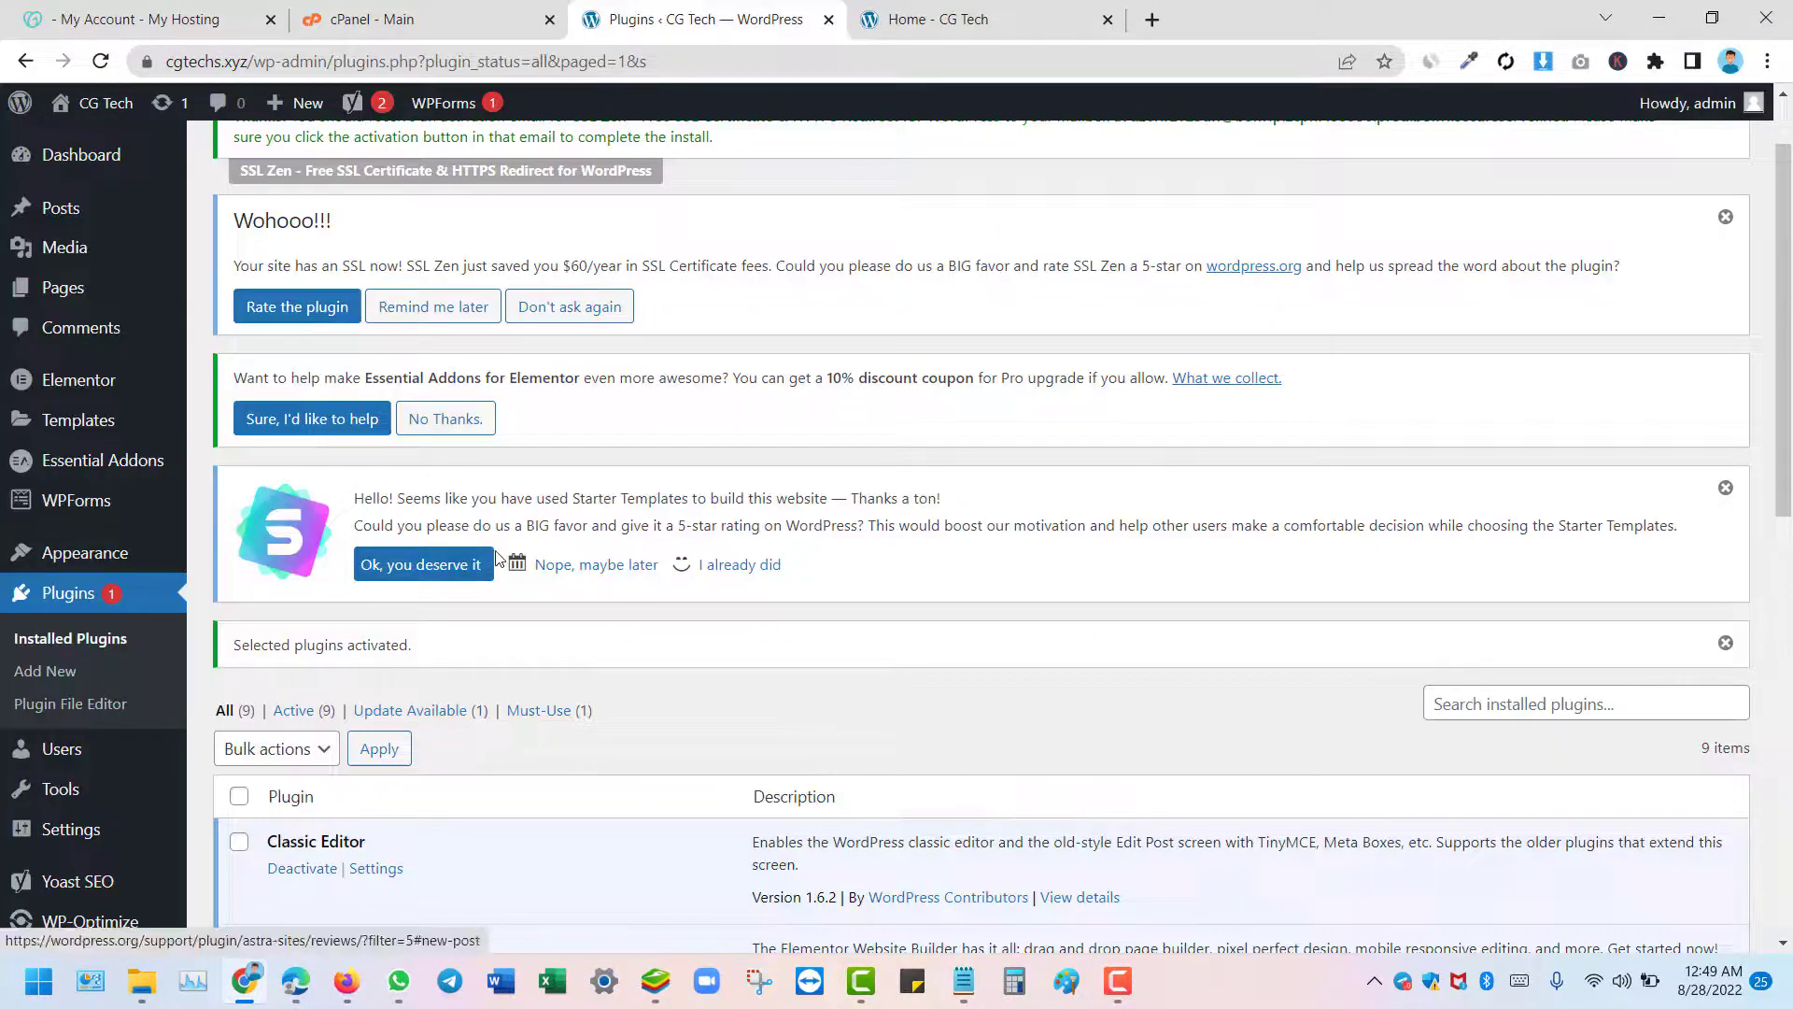